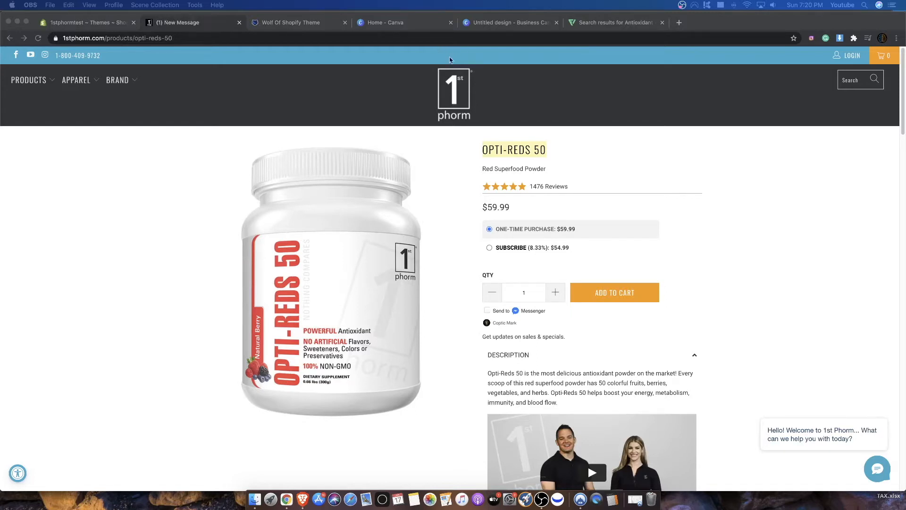
- Look over the Opti-Reds 50 product page, the store's Themes page and the Wolf of Shopify theme sales page
{"action": "scroll", "coordinate": [418, 159], "scroll_direction": "down", "scroll_amount": 1}
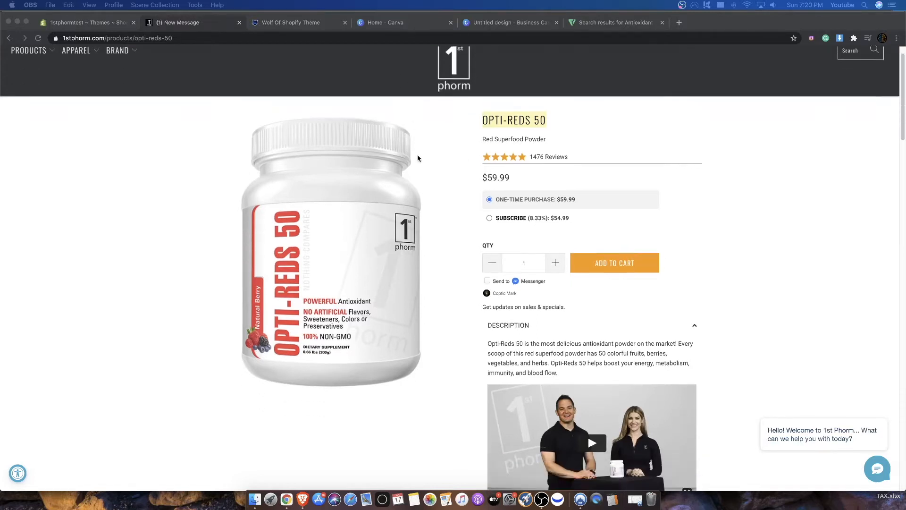
{"action": "scroll", "coordinate": [384, 144], "scroll_direction": "up", "scroll_amount": 1}
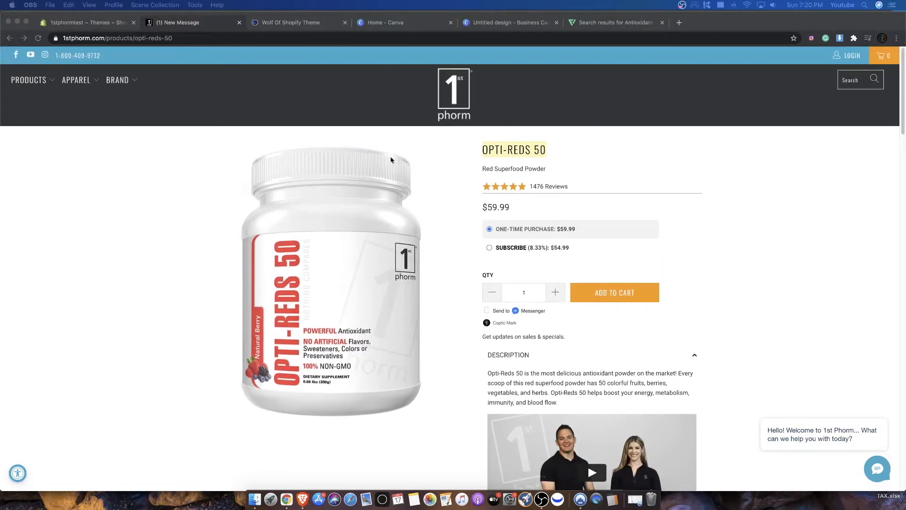
{"action": "left_click", "coordinate": [71, 22]}
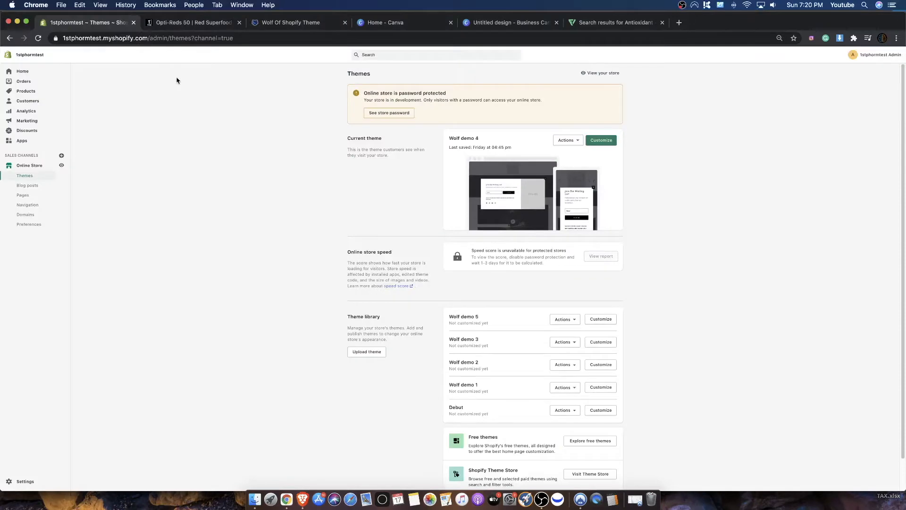
{"action": "left_click", "coordinate": [272, 24]}
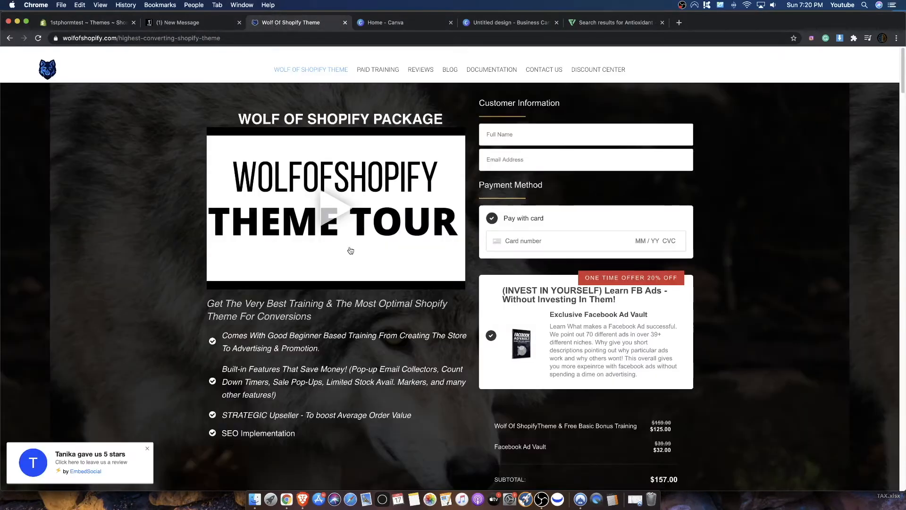
{"action": "scroll", "coordinate": [491, 330], "scroll_direction": "down", "scroll_amount": 1}
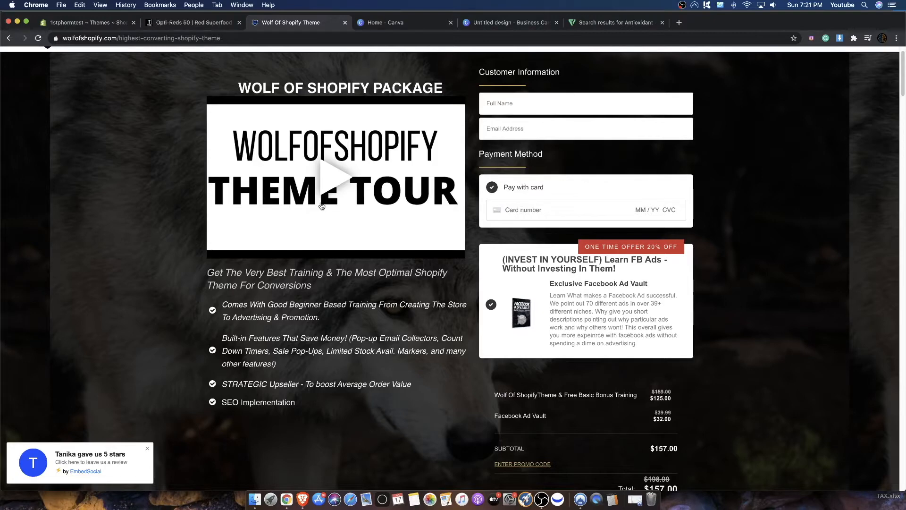
- Return to the Opti-Reds 50 product page, read its description and expand the Ingredients section
{"action": "left_click", "coordinate": [189, 22]}
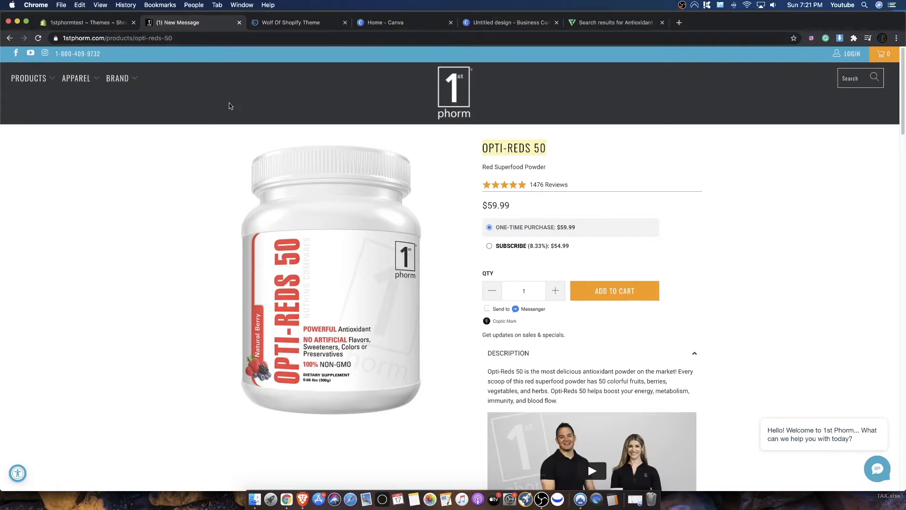
{"action": "scroll", "coordinate": [265, 167], "scroll_direction": "down", "scroll_amount": 1}
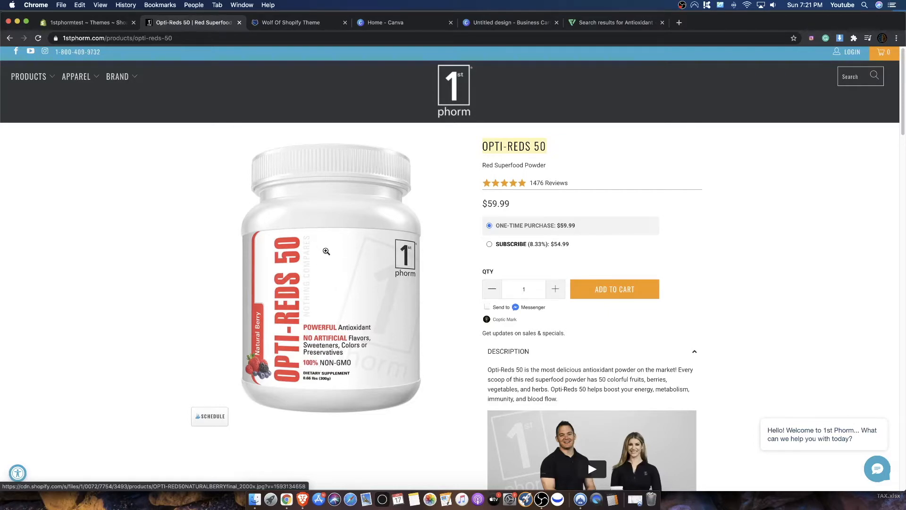
{"action": "scroll", "coordinate": [326, 251], "scroll_direction": "down", "scroll_amount": 20}
{"action": "scroll", "coordinate": [457, 204], "scroll_direction": "up", "scroll_amount": 20}
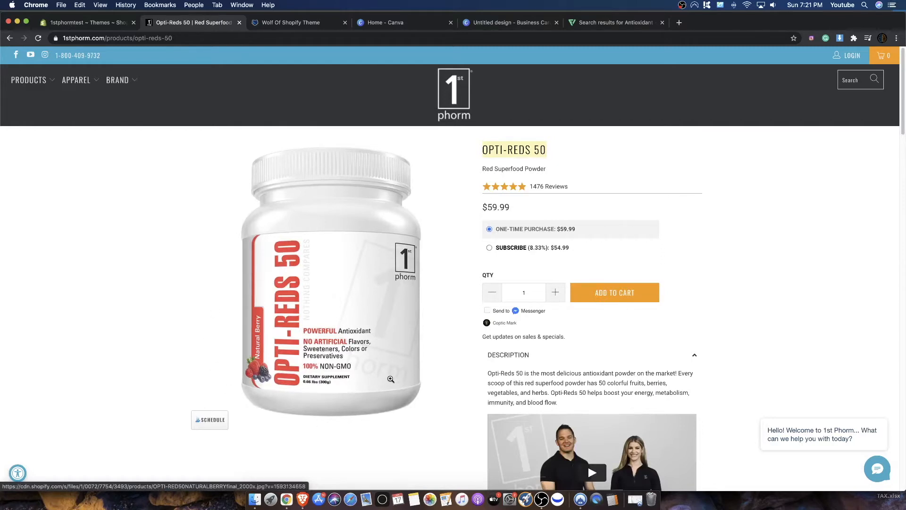
{"action": "scroll", "coordinate": [324, 335], "scroll_direction": "down", "scroll_amount": 1}
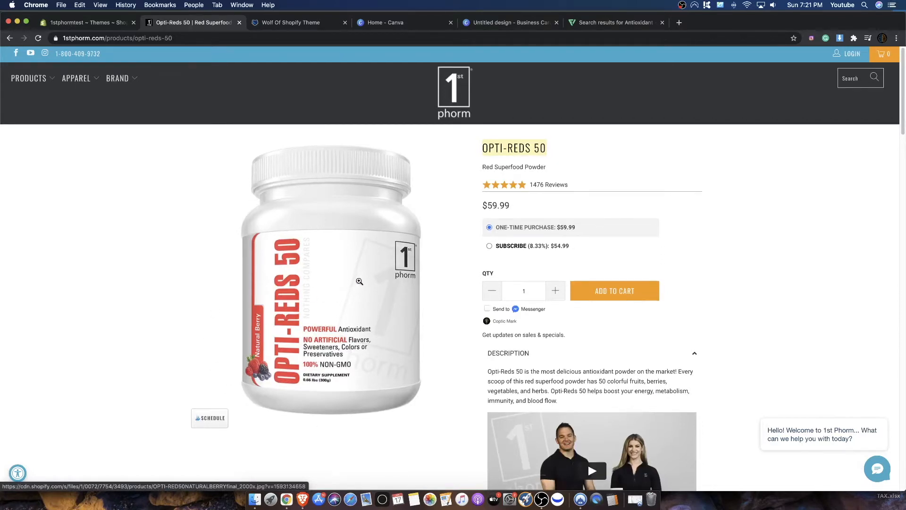
{"action": "scroll", "coordinate": [364, 283], "scroll_direction": "down", "scroll_amount": 10}
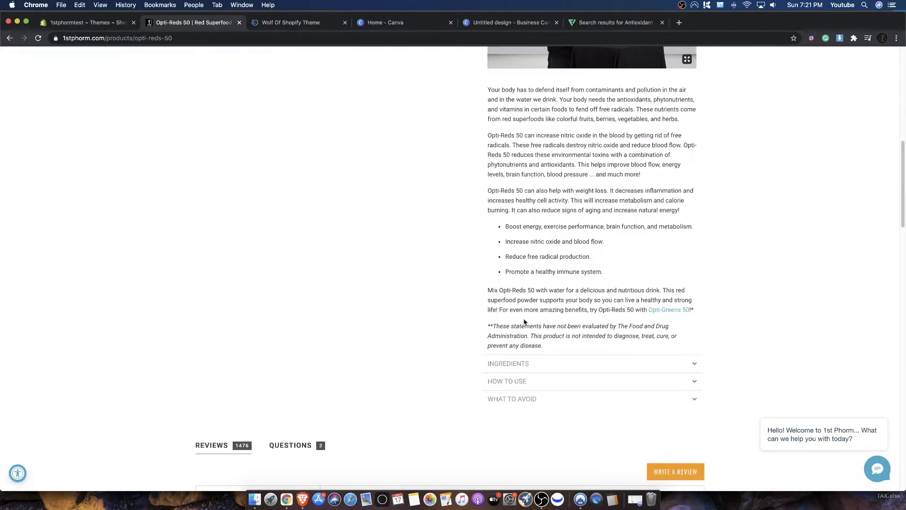
{"action": "left_click", "coordinate": [536, 367]}
{"action": "scroll", "coordinate": [548, 284], "scroll_direction": "up", "scroll_amount": 3}
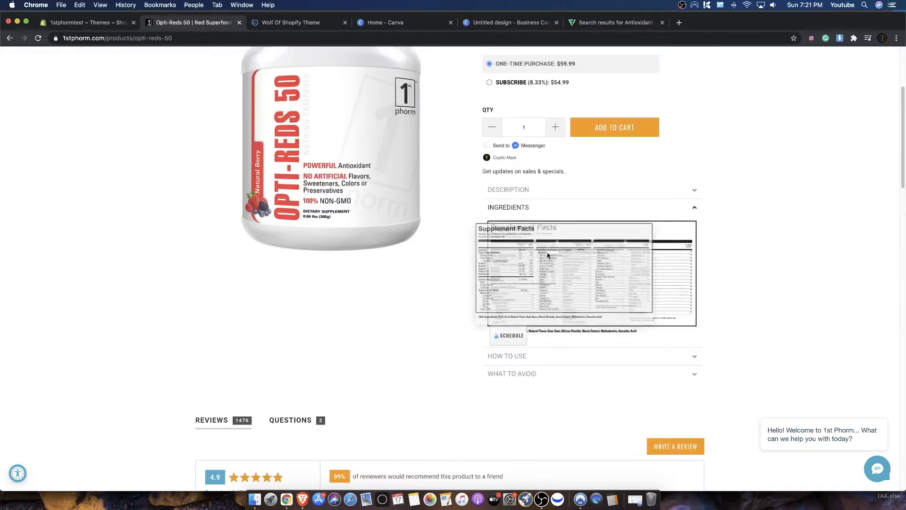
{"action": "scroll", "coordinate": [518, 244], "scroll_direction": "up", "scroll_amount": 3}
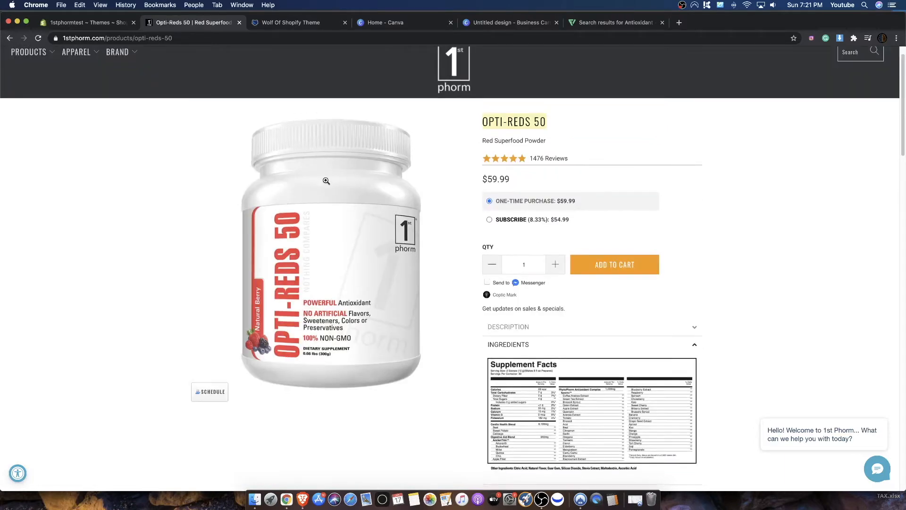
- Expand the How to Use section of the Opti-Reds 50 page and reopen its Description section
{"action": "scroll", "coordinate": [332, 265], "scroll_direction": "down", "scroll_amount": 4}
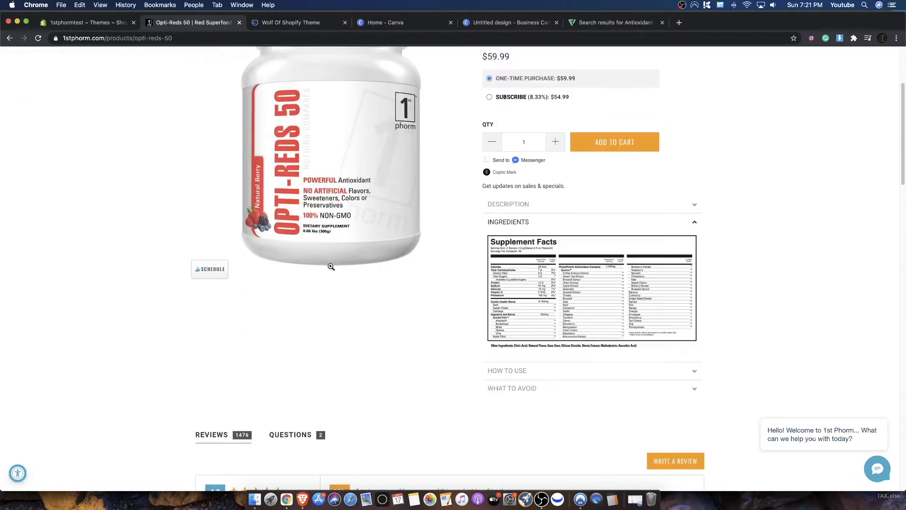
{"action": "left_click", "coordinate": [536, 373]}
{"action": "scroll", "coordinate": [536, 374], "scroll_direction": "down", "scroll_amount": 3}
{"action": "scroll", "coordinate": [534, 376], "scroll_direction": "up", "scroll_amount": 6}
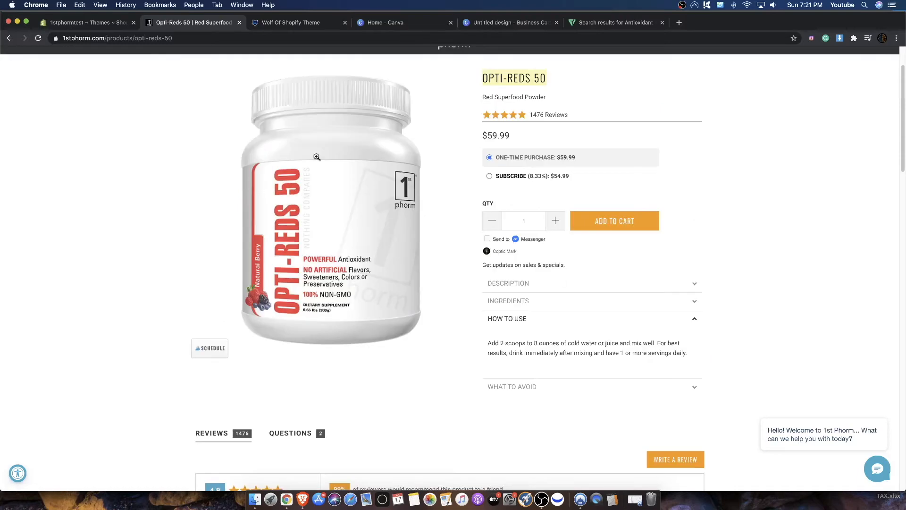
{"action": "scroll", "coordinate": [538, 368], "scroll_direction": "up", "scroll_amount": 2}
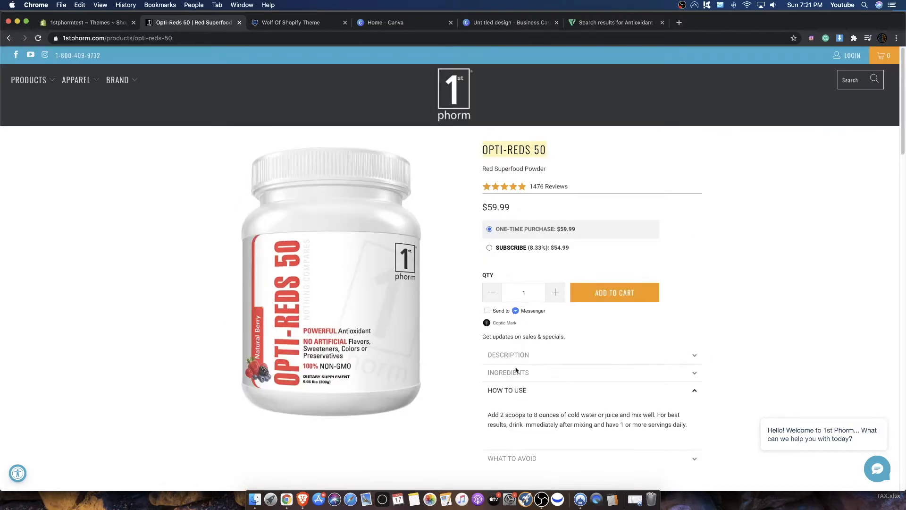
{"action": "left_click", "coordinate": [526, 356]}
{"action": "scroll", "coordinate": [275, 228], "scroll_direction": "down", "scroll_amount": 6}
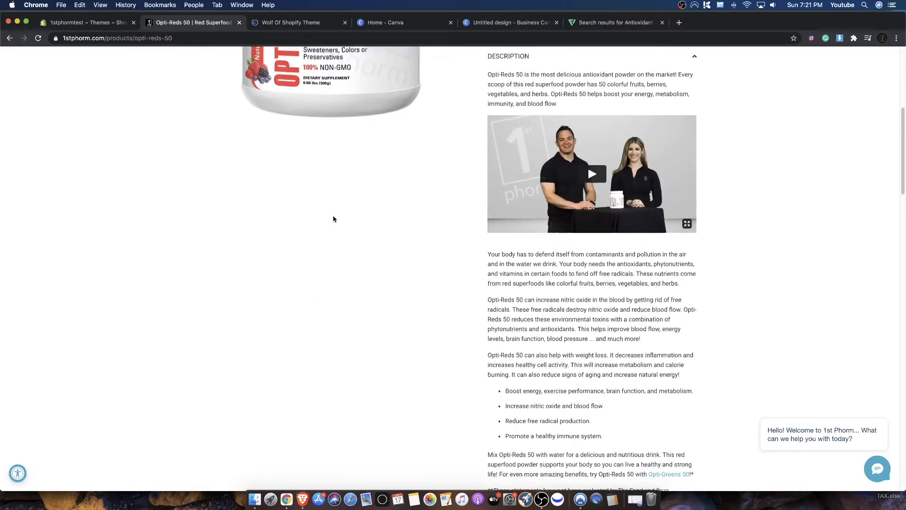
{"action": "scroll", "coordinate": [334, 217], "scroll_direction": "up", "scroll_amount": 6}
- Revisit the Wolf of Shopify theme sales page and view its package offer
{"action": "left_click", "coordinate": [85, 22]}
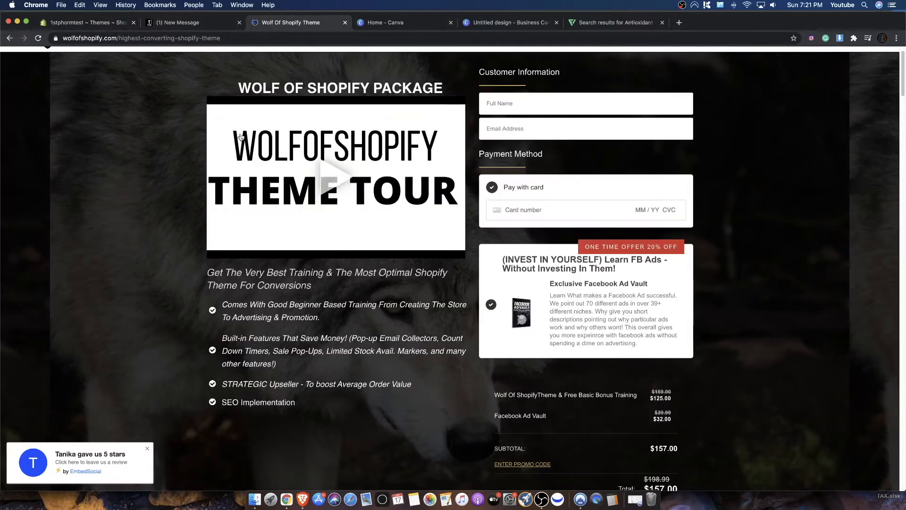
{"action": "left_click", "coordinate": [274, 23]}
{"action": "scroll", "coordinate": [476, 232], "scroll_direction": "up", "scroll_amount": 2}
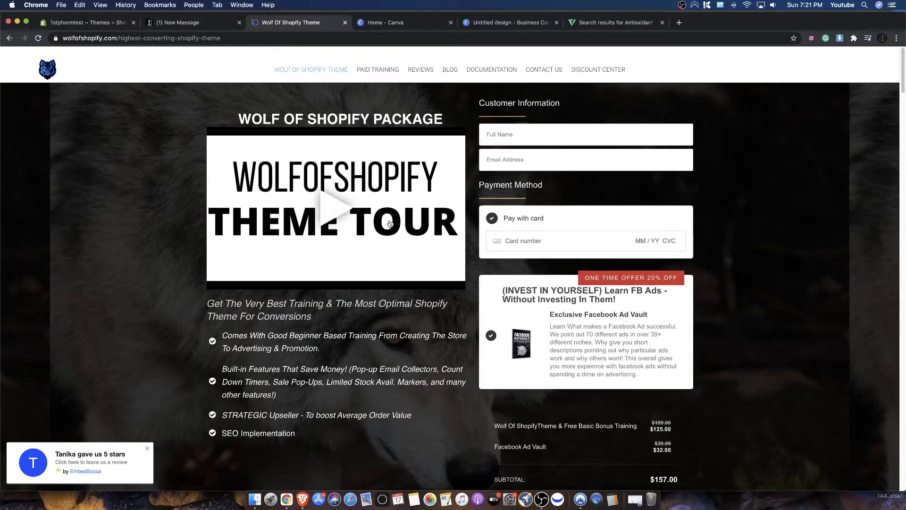
- Open the current Wolf demo 4 theme in the store's theme customizer and look through its home page
{"action": "left_click", "coordinate": [66, 21]}
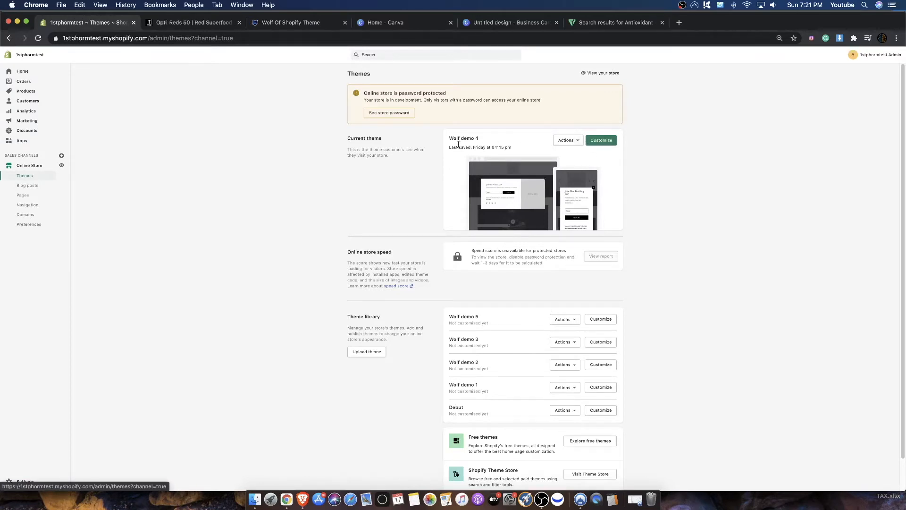
{"action": "left_click", "coordinate": [597, 145]}
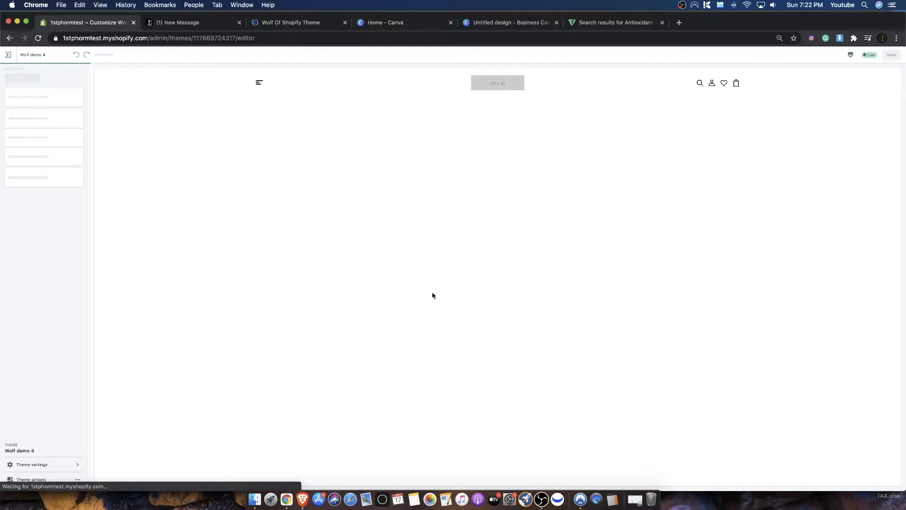
{"action": "scroll", "coordinate": [429, 331], "scroll_direction": "down", "scroll_amount": 5}
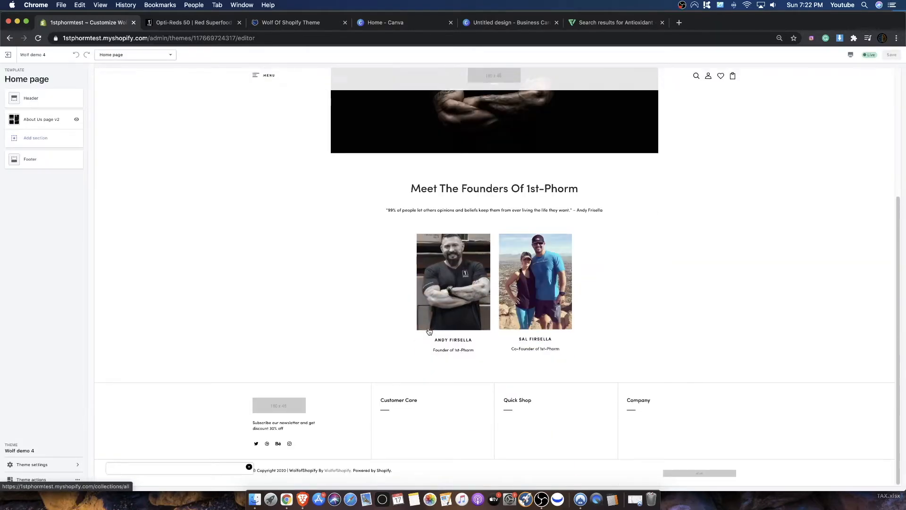
{"action": "scroll", "coordinate": [429, 331], "scroll_direction": "up", "scroll_amount": 5}
{"action": "scroll", "coordinate": [446, 333], "scroll_direction": "down", "scroll_amount": 2}
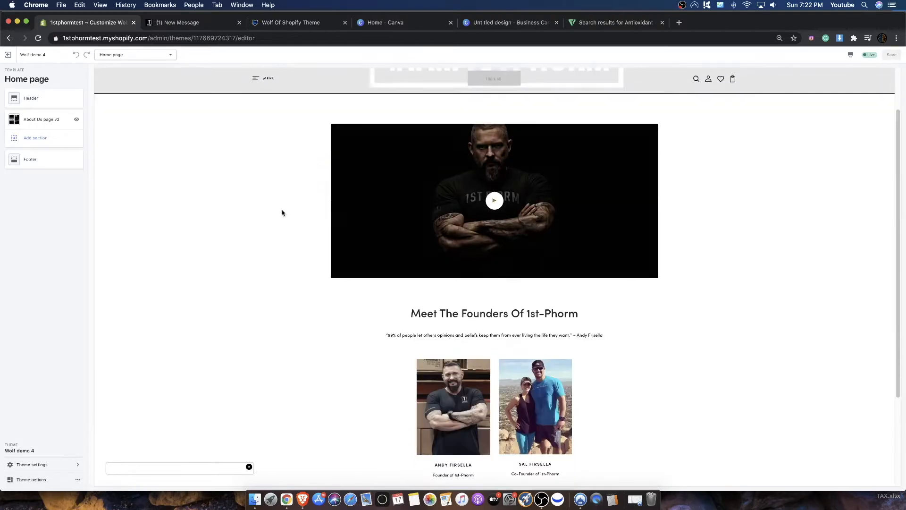
{"action": "scroll", "coordinate": [282, 212], "scroll_direction": "up", "scroll_amount": 2}
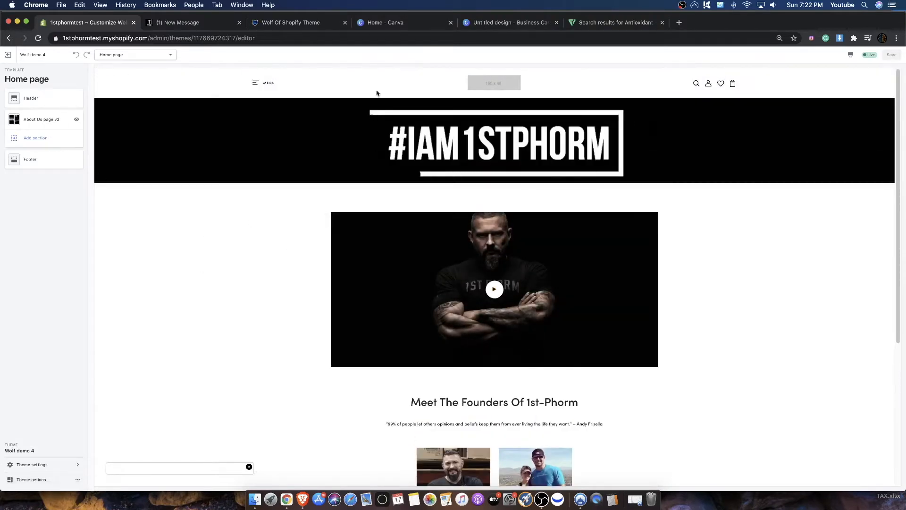
- Switch the theme preview to the Blogs template and look through the Fitness Tips blog page
{"action": "left_click", "coordinate": [143, 56]}
{"action": "left_click", "coordinate": [112, 118]}
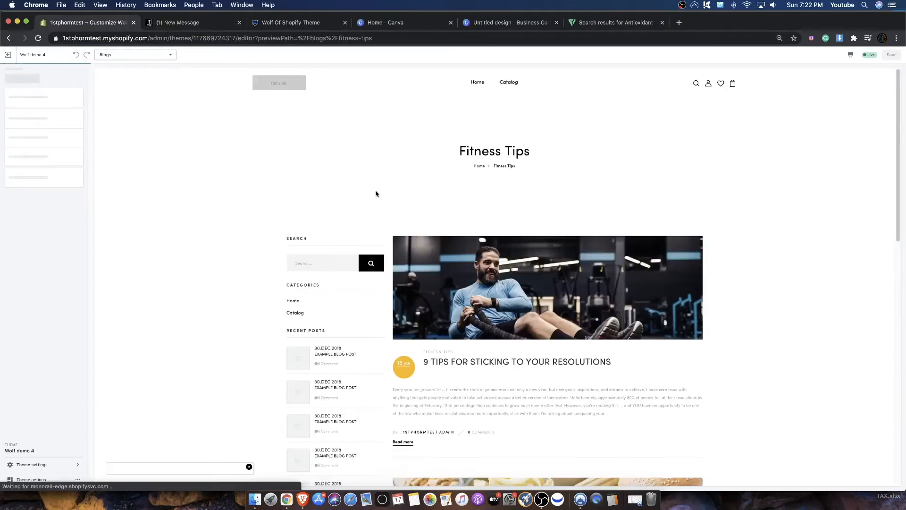
{"action": "scroll", "coordinate": [376, 194], "scroll_direction": "down", "scroll_amount": 5}
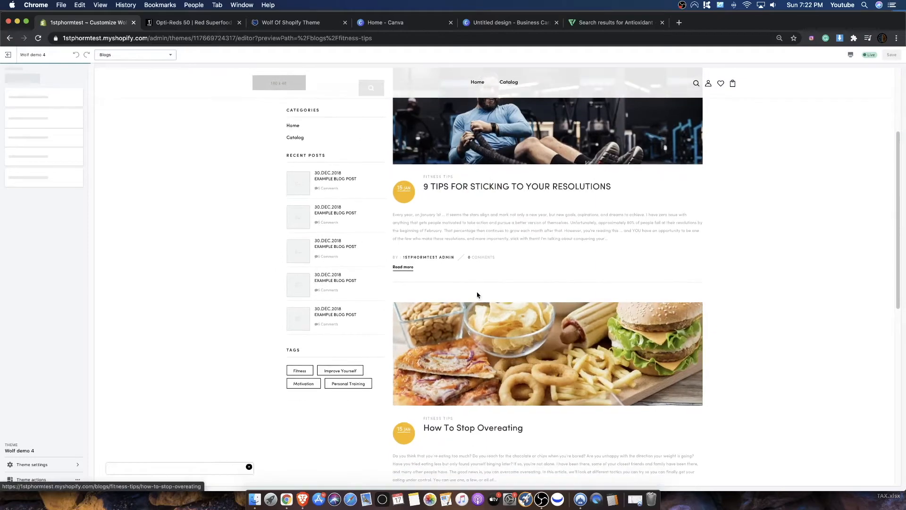
{"action": "scroll", "coordinate": [477, 295], "scroll_direction": "down", "scroll_amount": 6}
{"action": "scroll", "coordinate": [473, 270], "scroll_direction": "up", "scroll_amount": 10}
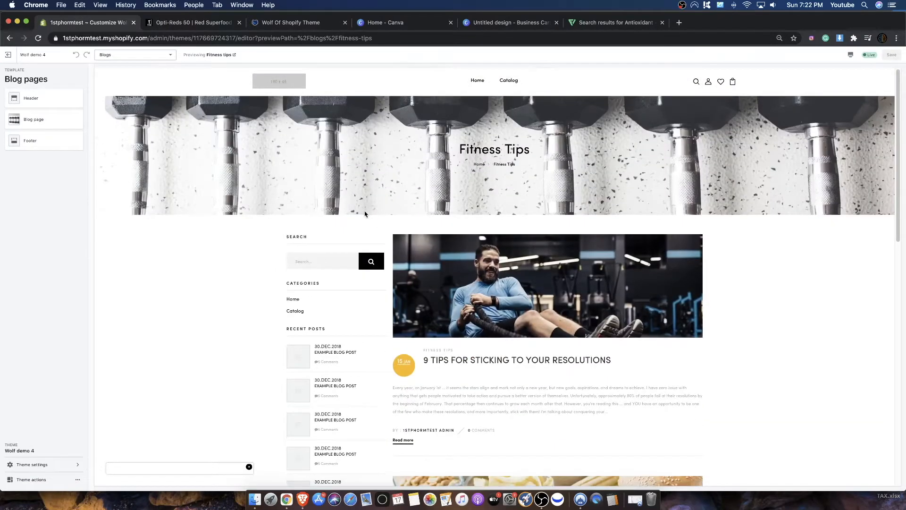
- Look through the list of page templates available in the Wolf demo 4 theme
{"action": "left_click", "coordinate": [128, 55]}
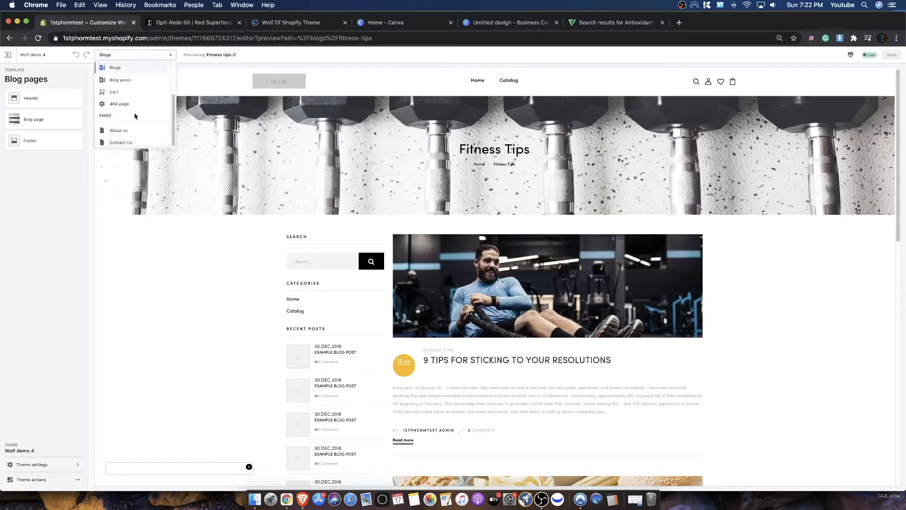
{"action": "scroll", "coordinate": [137, 102], "scroll_direction": "up", "scroll_amount": 3}
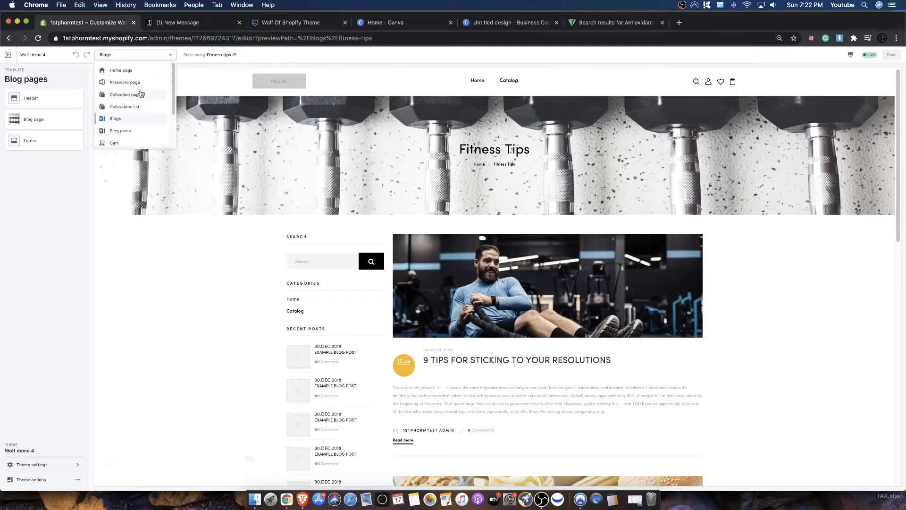
{"action": "scroll", "coordinate": [148, 97], "scroll_direction": "down", "scroll_amount": 3}
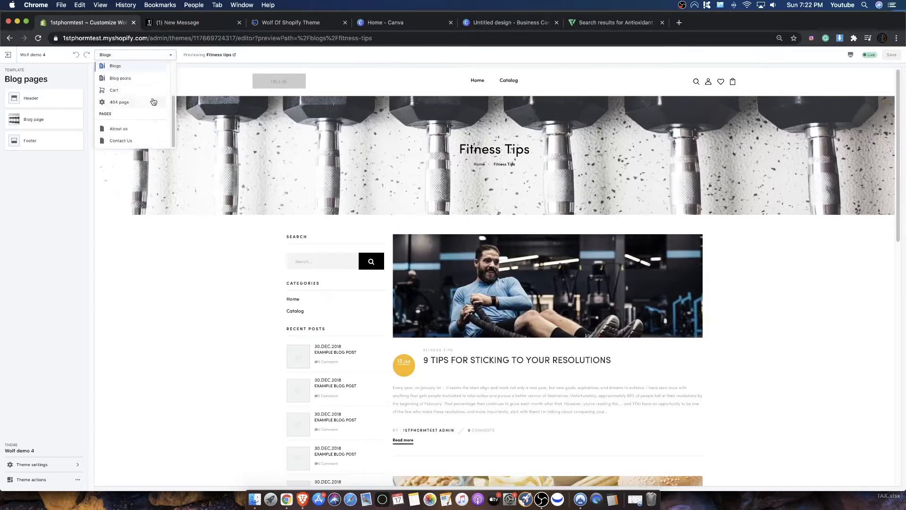
{"action": "scroll", "coordinate": [135, 97], "scroll_direction": "up", "scroll_amount": 3}
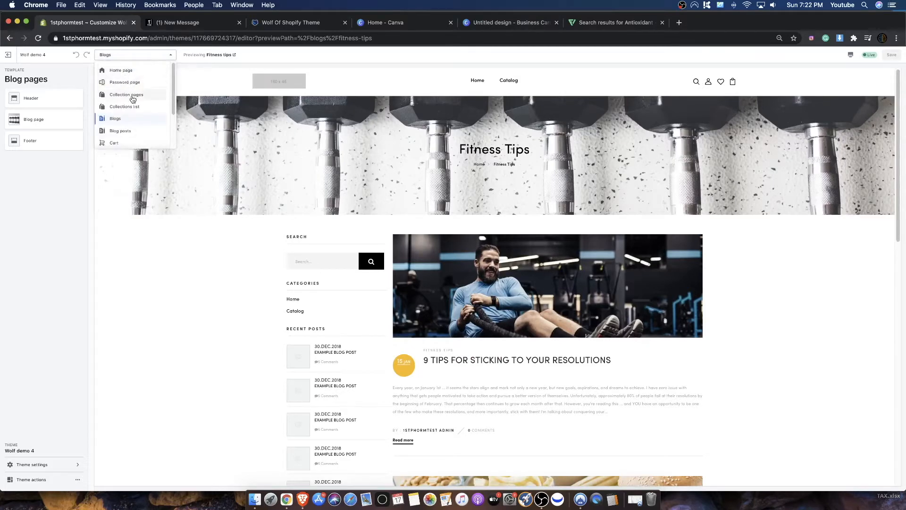
{"action": "scroll", "coordinate": [137, 132], "scroll_direction": "down", "scroll_amount": 1}
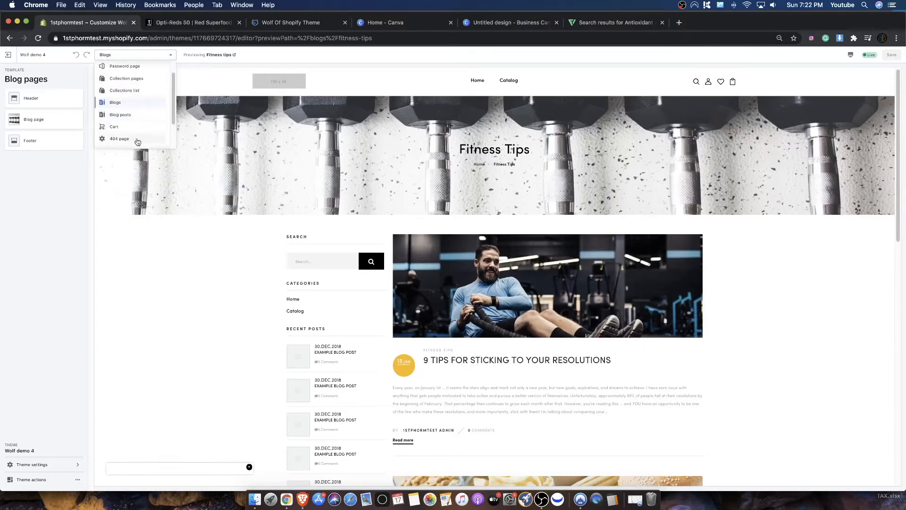
{"action": "scroll", "coordinate": [126, 97], "scroll_direction": "up", "scroll_amount": 1}
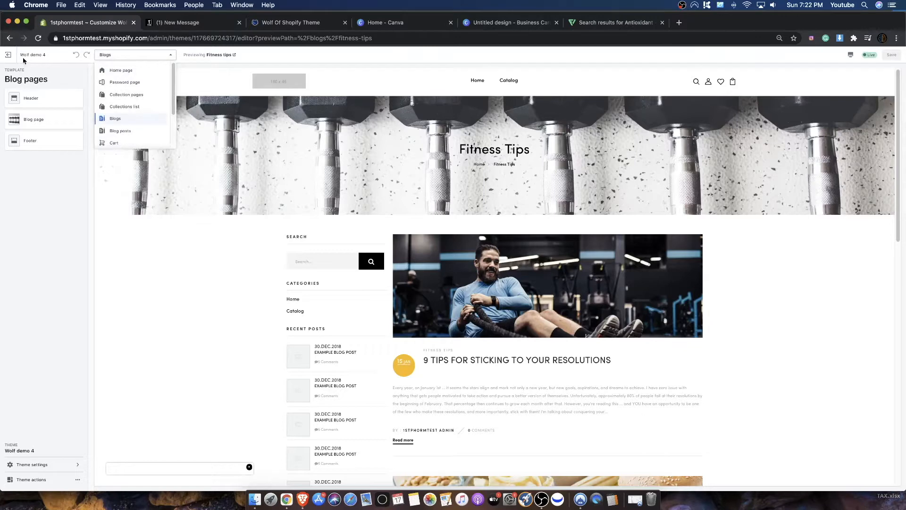
- Leave the theme customizer and open the OPTI-REDS 50 product from the store's product list
{"action": "left_click", "coordinate": [9, 55]}
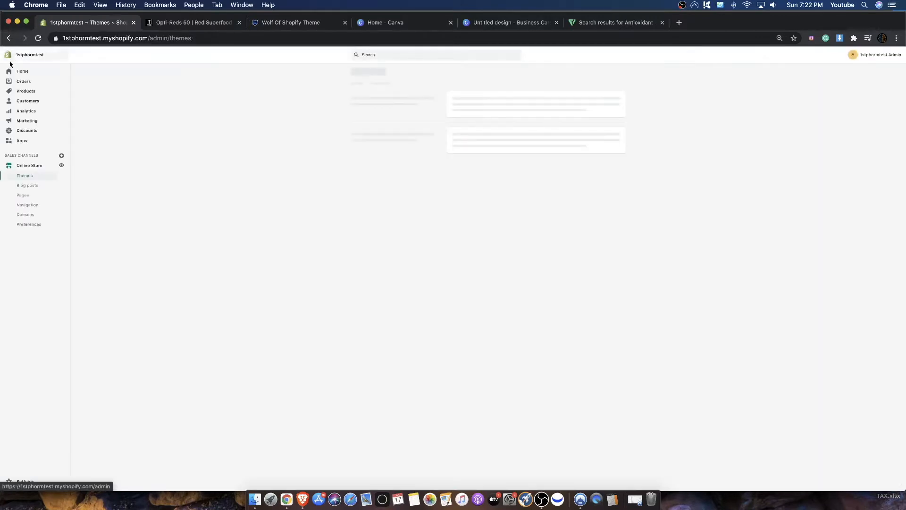
{"action": "left_click", "coordinate": [26, 91]}
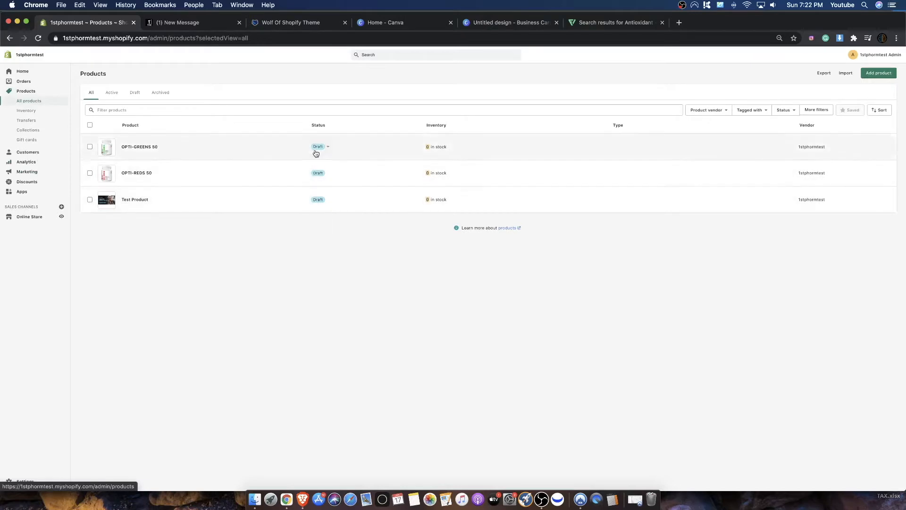
{"action": "left_click", "coordinate": [134, 175]}
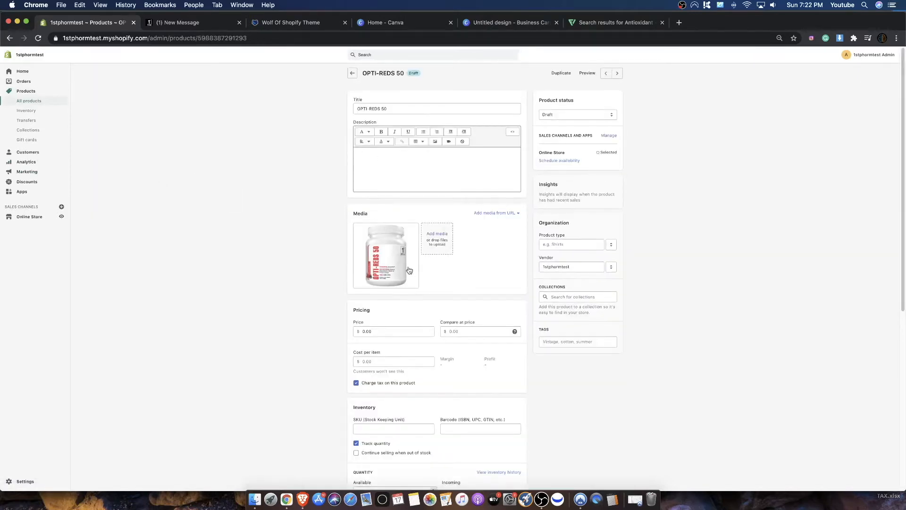
- Set the OPTI-REDS 50 product's status to Active and save the product
{"action": "left_click", "coordinate": [561, 117]}
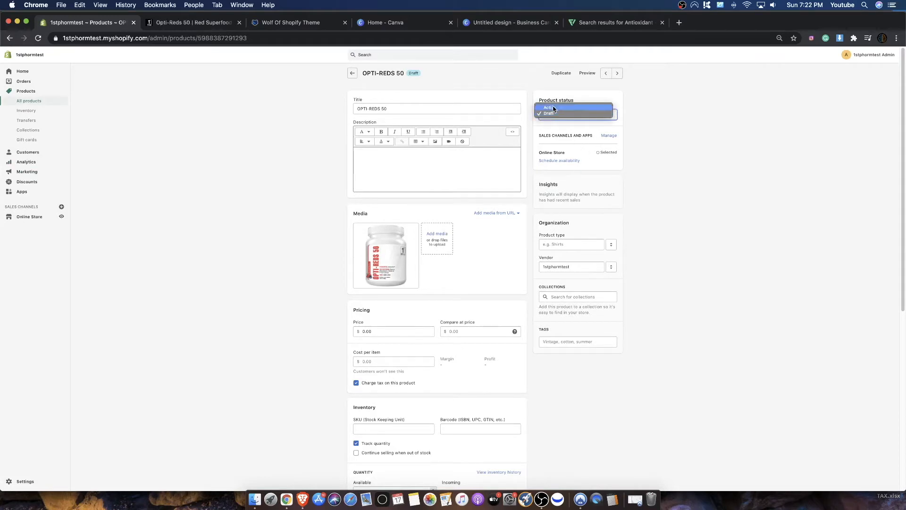
{"action": "left_click", "coordinate": [554, 110]}
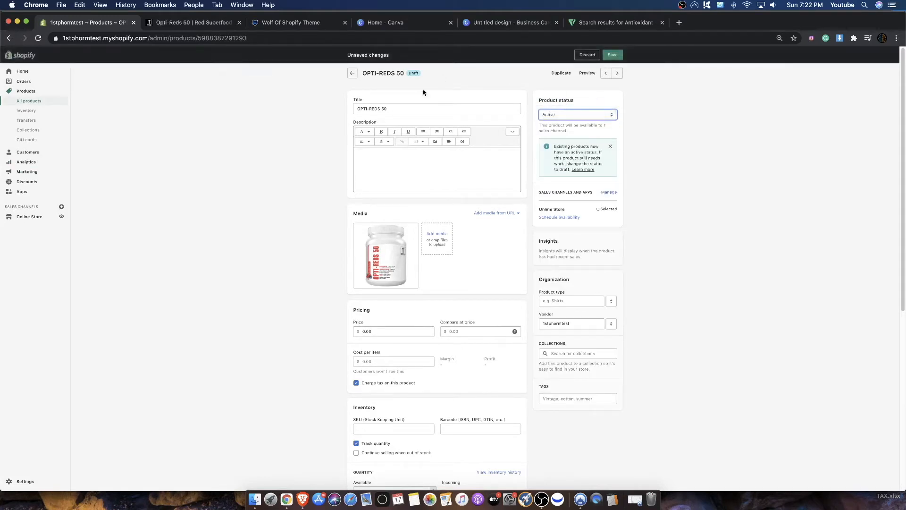
{"action": "scroll", "coordinate": [546, 191], "scroll_direction": "down", "scroll_amount": 1}
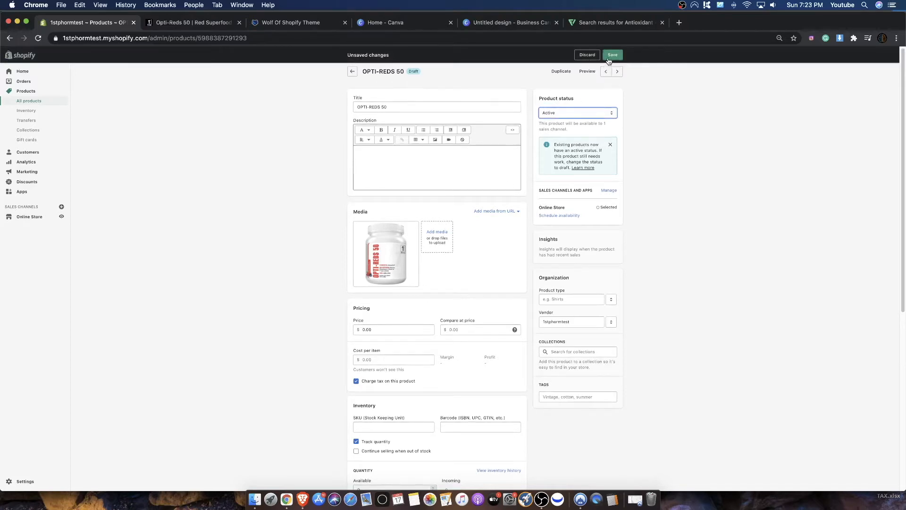
{"action": "left_click", "coordinate": [609, 57]}
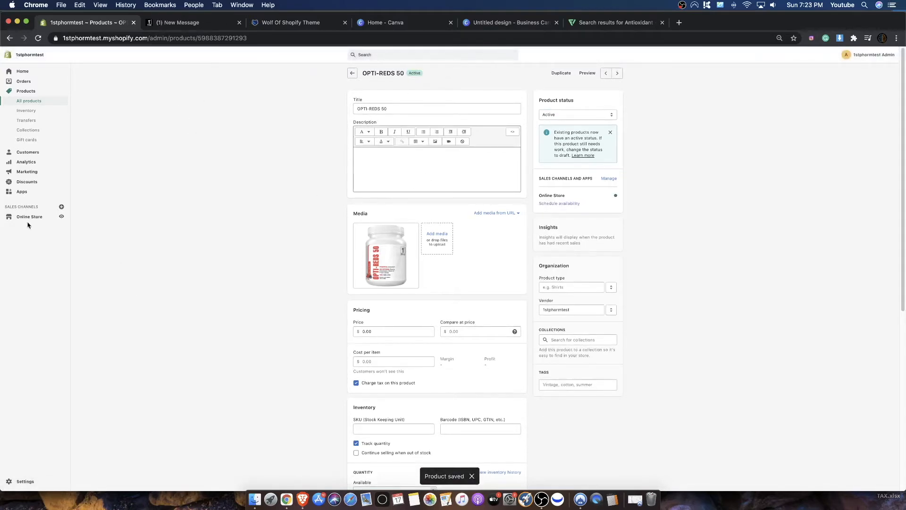
- Open the current Wolf demo 4 theme in the customizer and examine the OPTI-REDS 50 preview under the Product pages template
{"action": "left_click", "coordinate": [44, 218]}
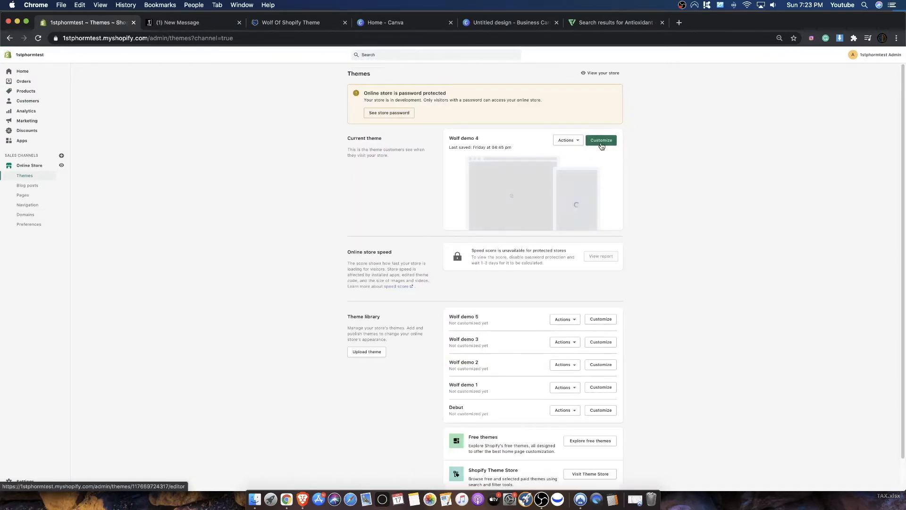
{"action": "left_click", "coordinate": [604, 142]}
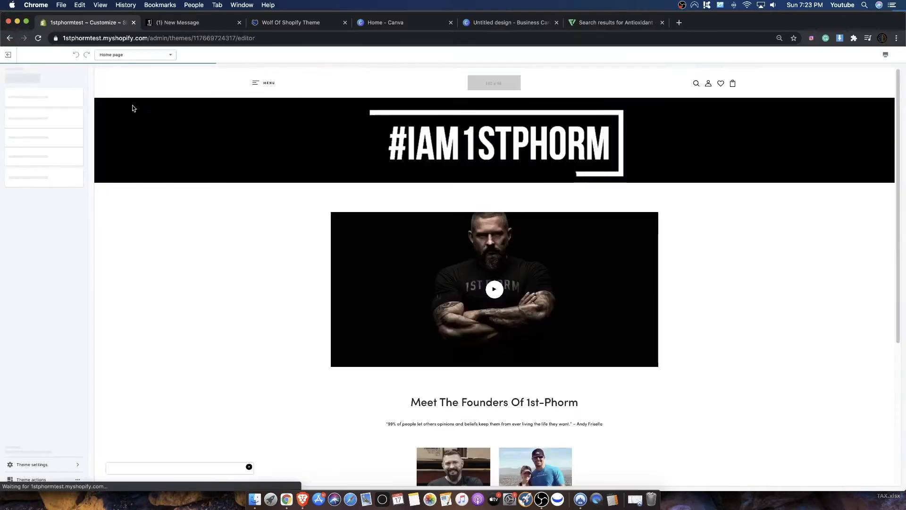
{"action": "left_click", "coordinate": [152, 55]}
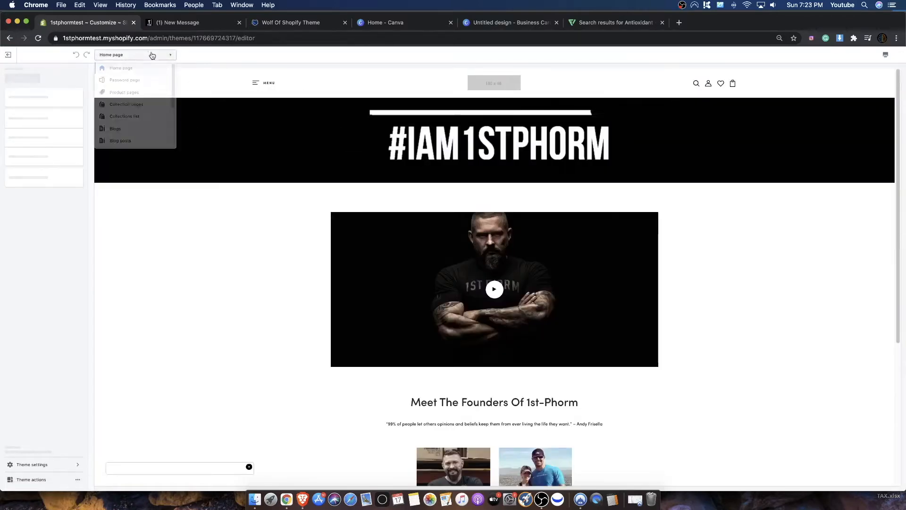
{"action": "left_click", "coordinate": [124, 94]}
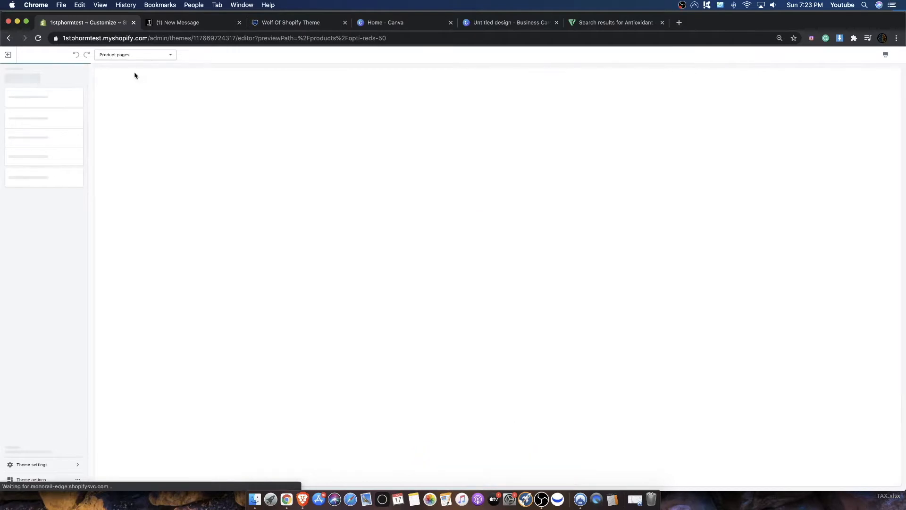
{"action": "left_click", "coordinate": [114, 56]}
{"action": "left_click", "coordinate": [217, 226]}
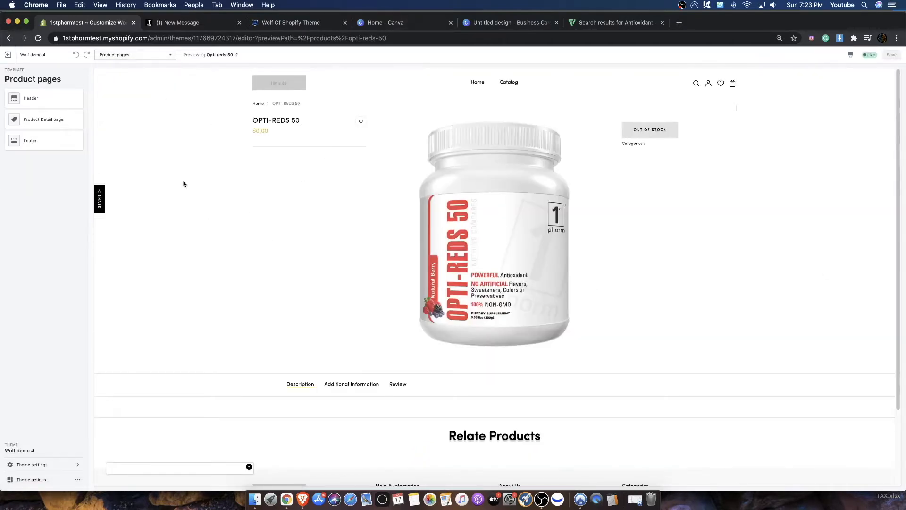
{"action": "left_click_drag", "start_coordinate": [596, 309], "coordinate": [300, 123]}
{"action": "left_click_drag", "start_coordinate": [665, 130], "coordinate": [623, 134]}
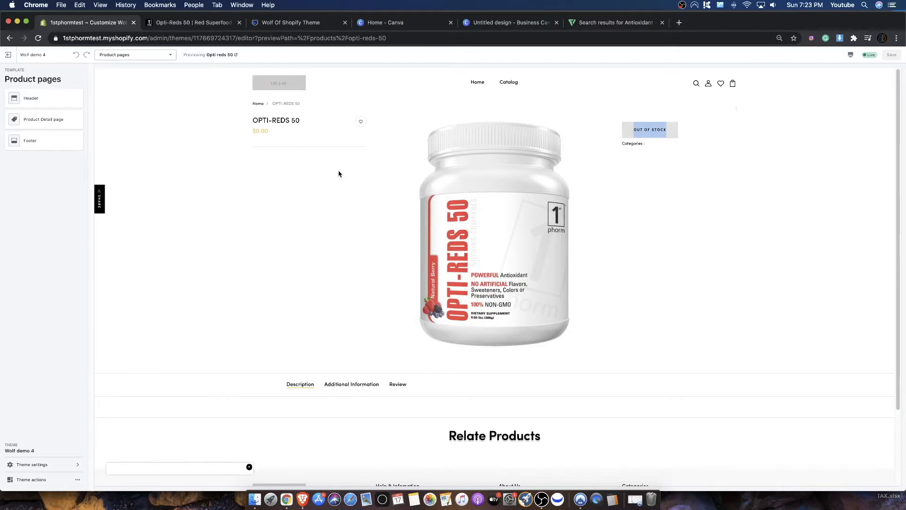
- Leave the theme customizer and reopen the OPTI-REDS 50 product from the store's product list
{"action": "left_click", "coordinate": [8, 55]}
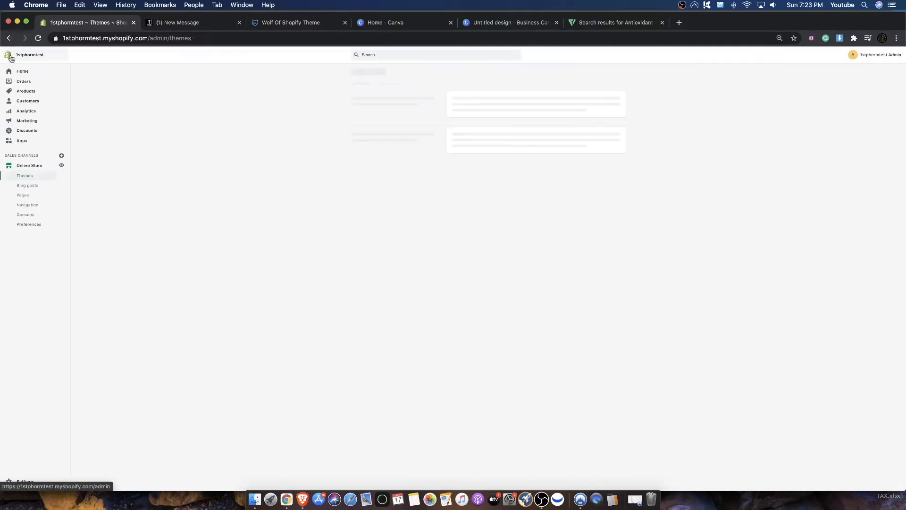
{"action": "left_click", "coordinate": [19, 92]}
{"action": "left_click", "coordinate": [133, 172]}
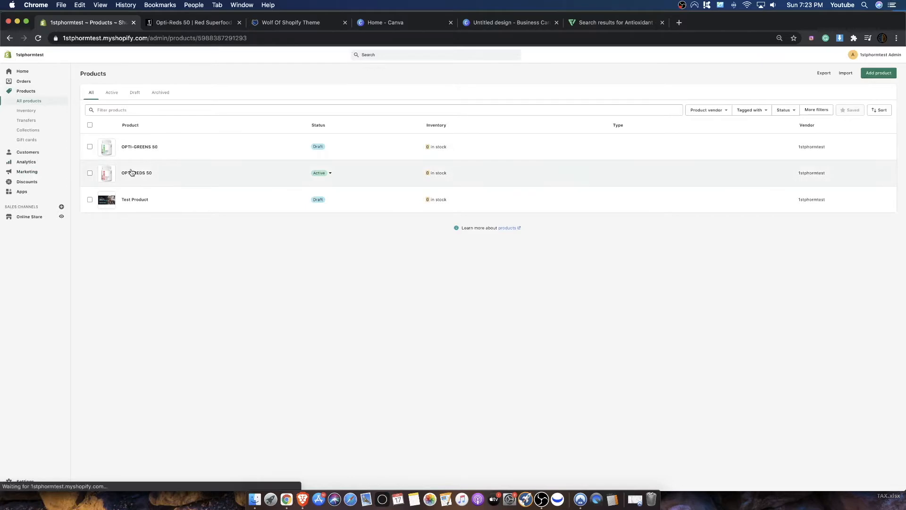
- Turn off quantity tracking in the OPTI-REDS 50 product's inventory settings and save the product
{"action": "scroll", "coordinate": [398, 182], "scroll_direction": "down", "scroll_amount": 6}
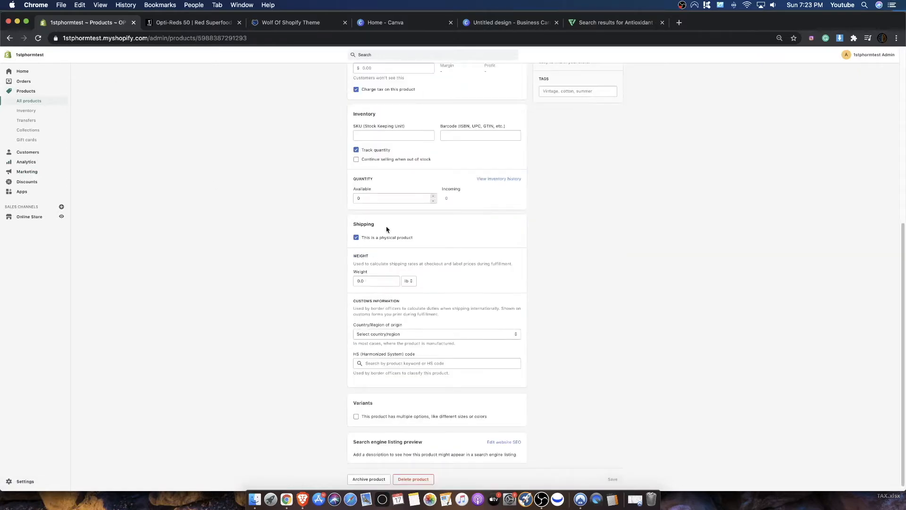
{"action": "scroll", "coordinate": [367, 166], "scroll_direction": "up", "scroll_amount": 1}
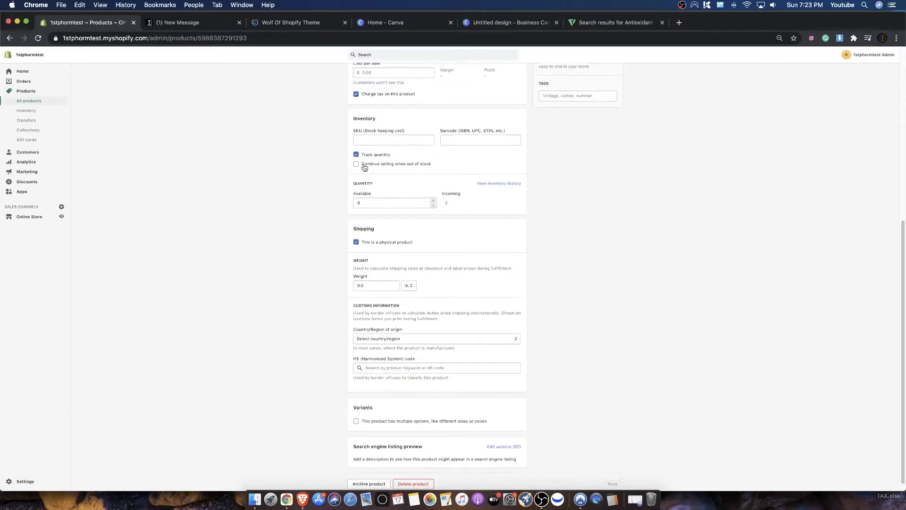
{"action": "left_click", "coordinate": [357, 209]}
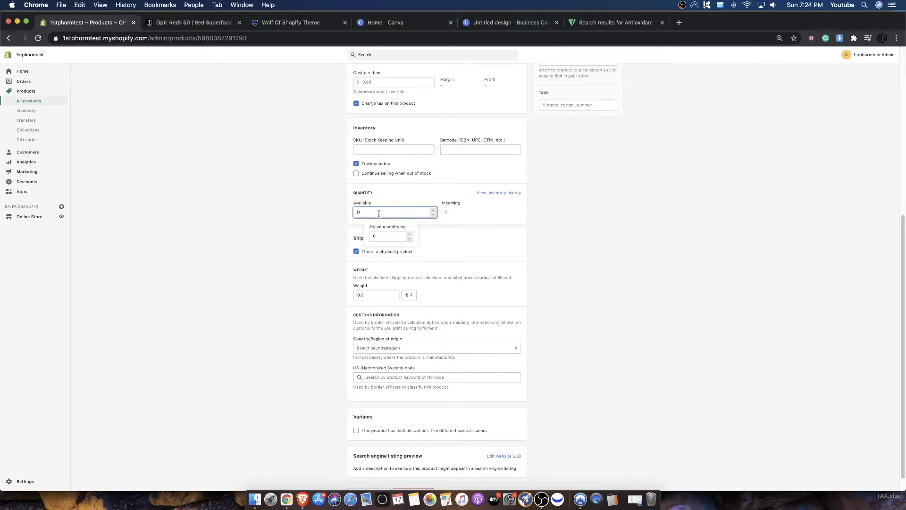
{"action": "left_click", "coordinate": [529, 205]}
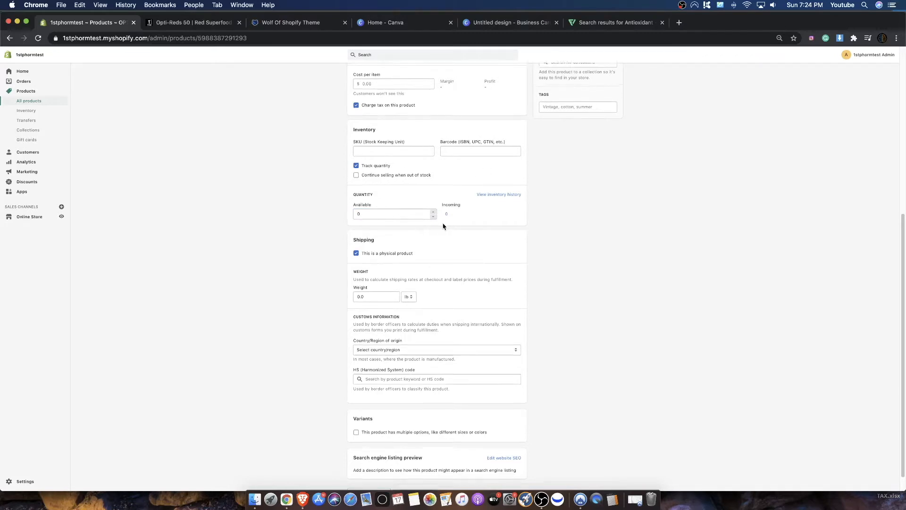
{"action": "scroll", "coordinate": [444, 228], "scroll_direction": "up", "scroll_amount": 1}
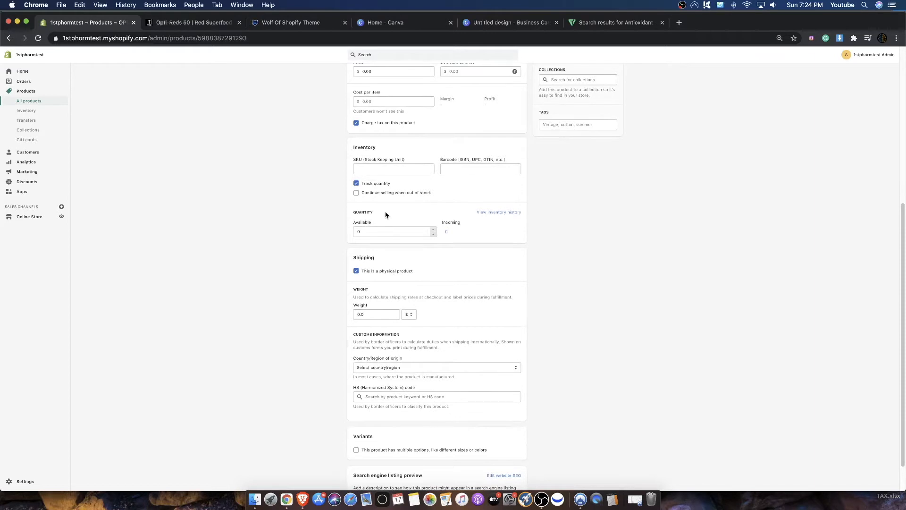
{"action": "left_click", "coordinate": [356, 183]}
{"action": "scroll", "coordinate": [478, 98], "scroll_direction": "up", "scroll_amount": 5}
{"action": "left_click", "coordinate": [613, 54]}
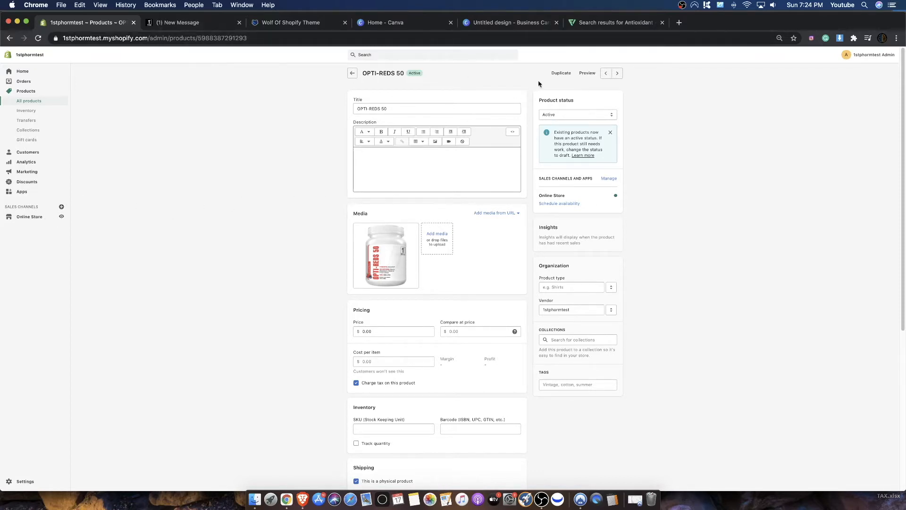
- Reopen the Wolf demo 4 theme customizer and check the OPTI-REDS 50 product page's purchase options in the Product pages template
{"action": "left_click", "coordinate": [30, 217]}
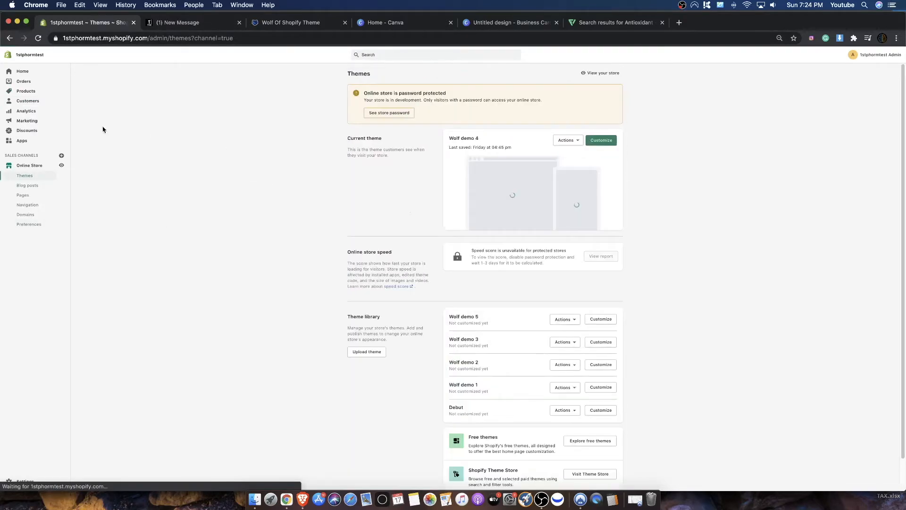
{"action": "left_click", "coordinate": [590, 140]}
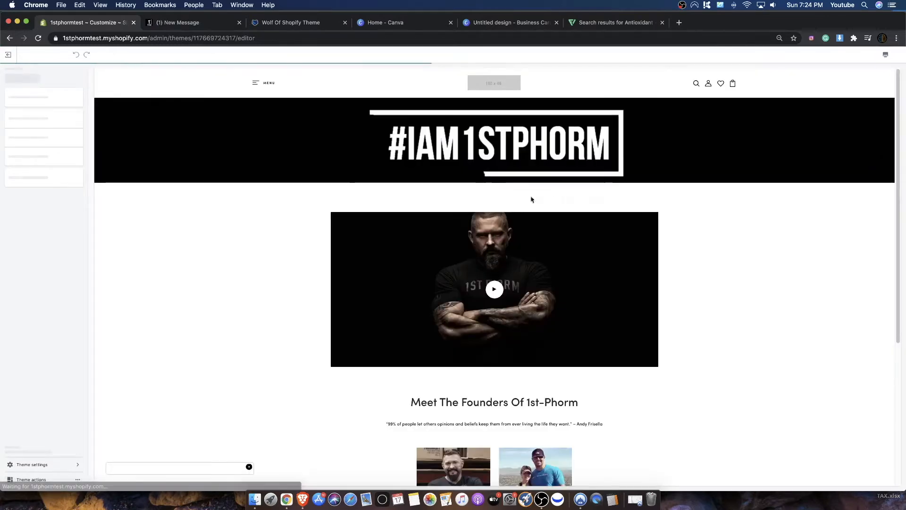
{"action": "left_click", "coordinate": [151, 55]}
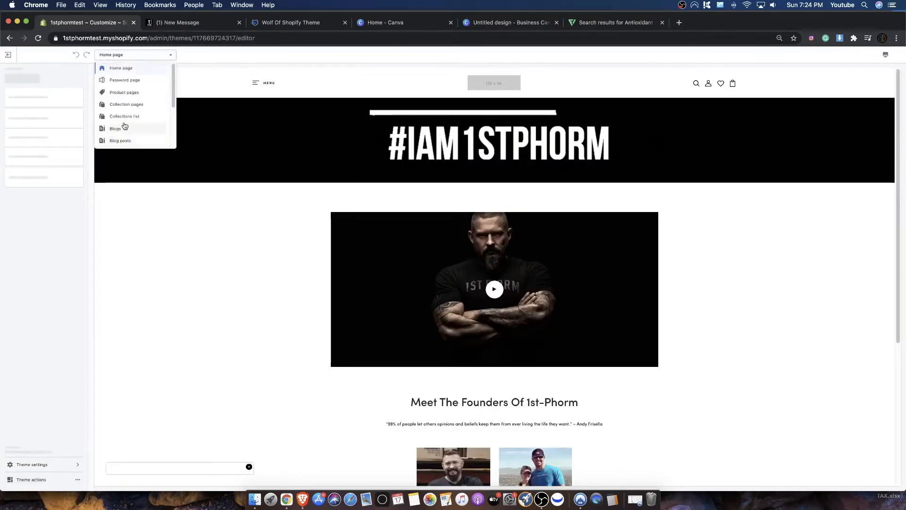
{"action": "left_click", "coordinate": [122, 92]}
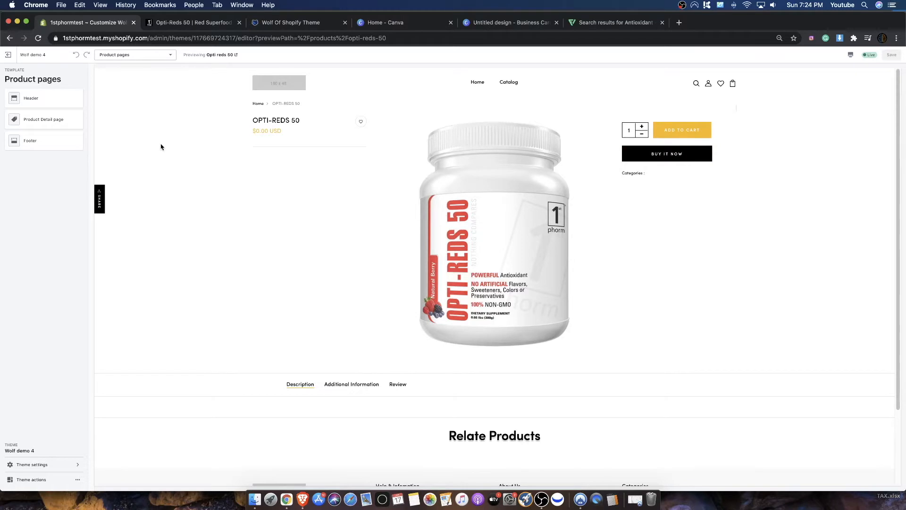
- Exit the theme customizer and return to the OPTI-REDS 50 product's details
{"action": "left_click", "coordinate": [9, 55]}
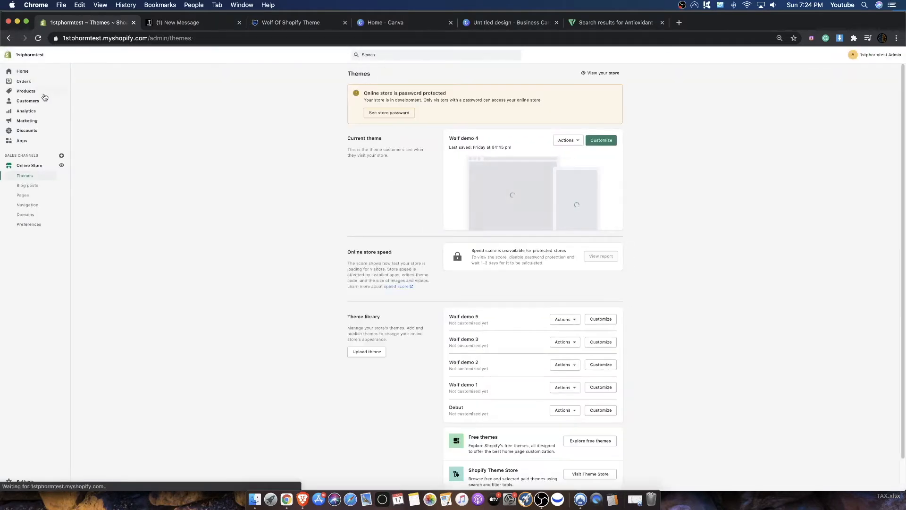
{"action": "left_click", "coordinate": [41, 90]}
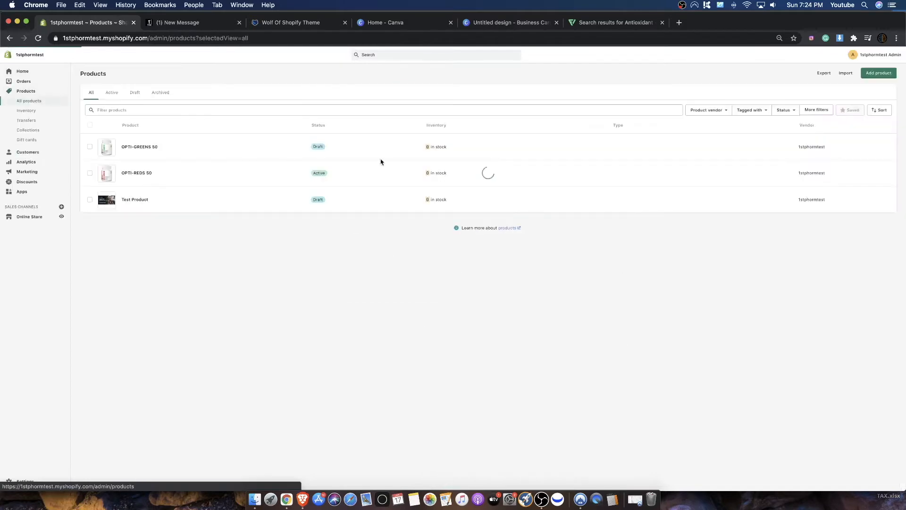
{"action": "left_click", "coordinate": [131, 171]}
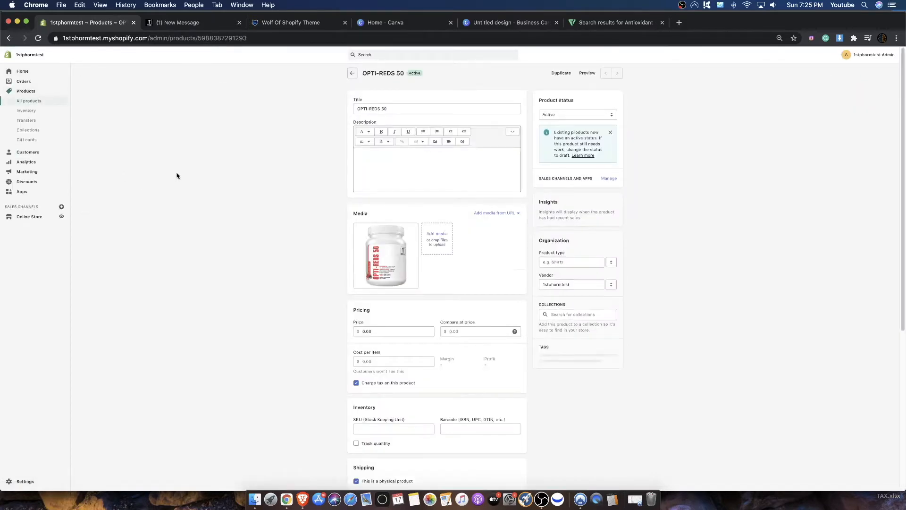
- Review the product's title and tags field, and view its image at full size
{"action": "left_click_drag", "start_coordinate": [399, 109], "coordinate": [336, 110]}
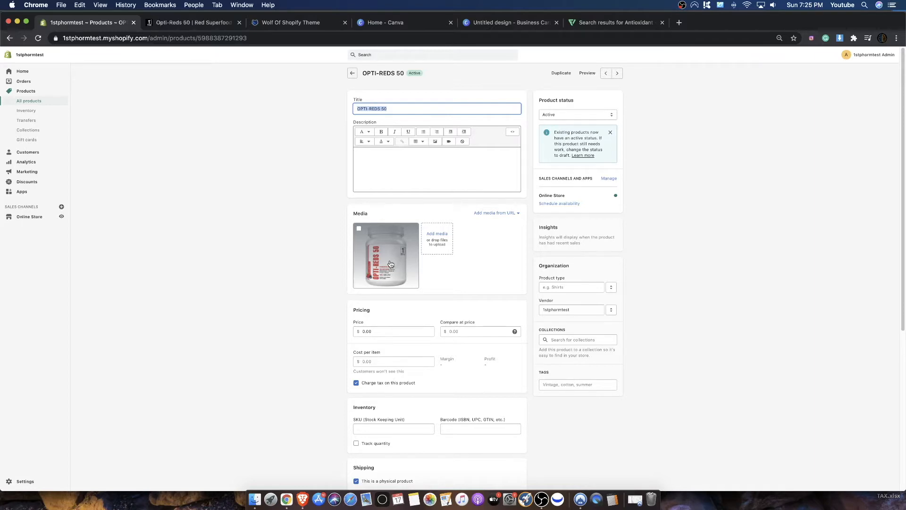
{"action": "left_click", "coordinate": [545, 385]}
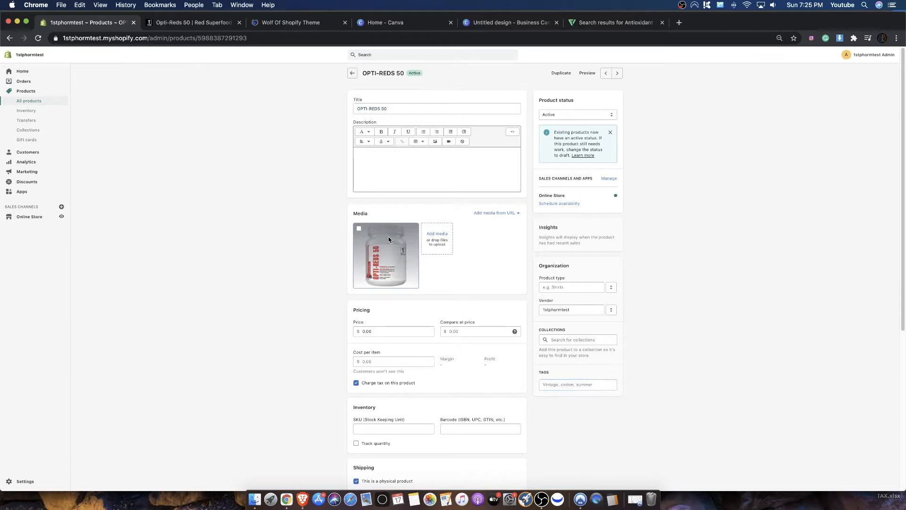
{"action": "left_click", "coordinate": [387, 247]}
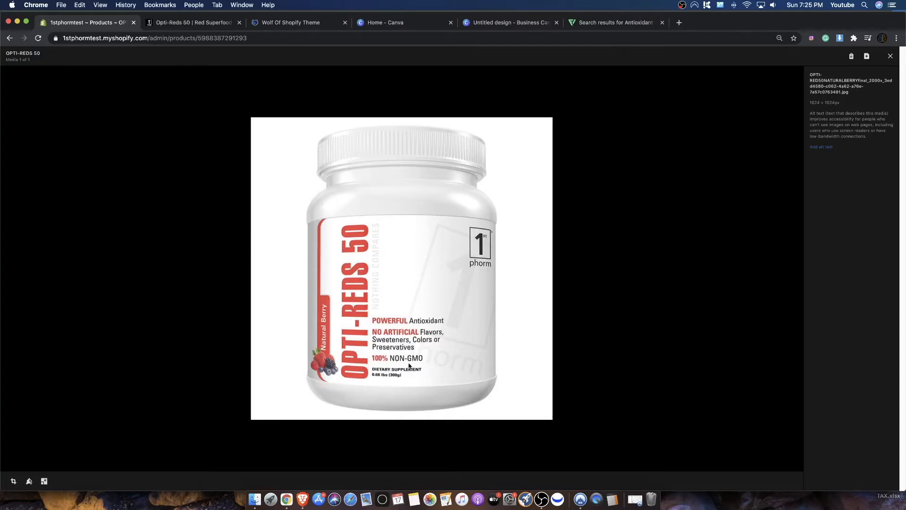
{"action": "left_click", "coordinate": [891, 56]}
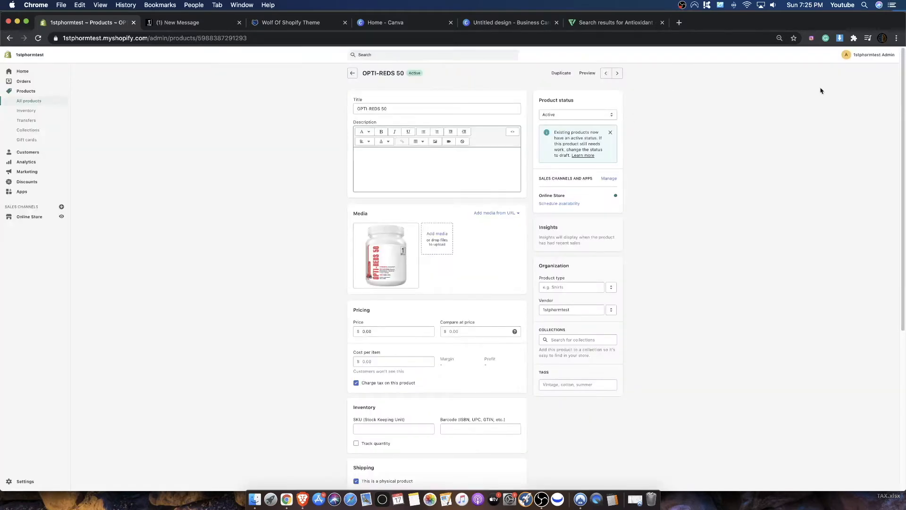
{"action": "left_click", "coordinate": [566, 384]}
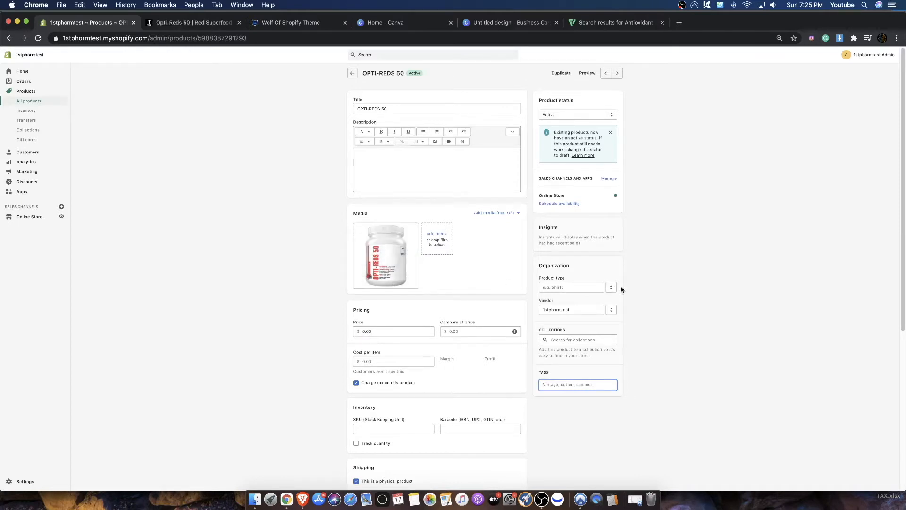
- Switch to the 1st Phorm Opti-Reds 50 page, look through its description and reviews, and expand the Ingredients section
{"action": "left_click", "coordinate": [207, 22]}
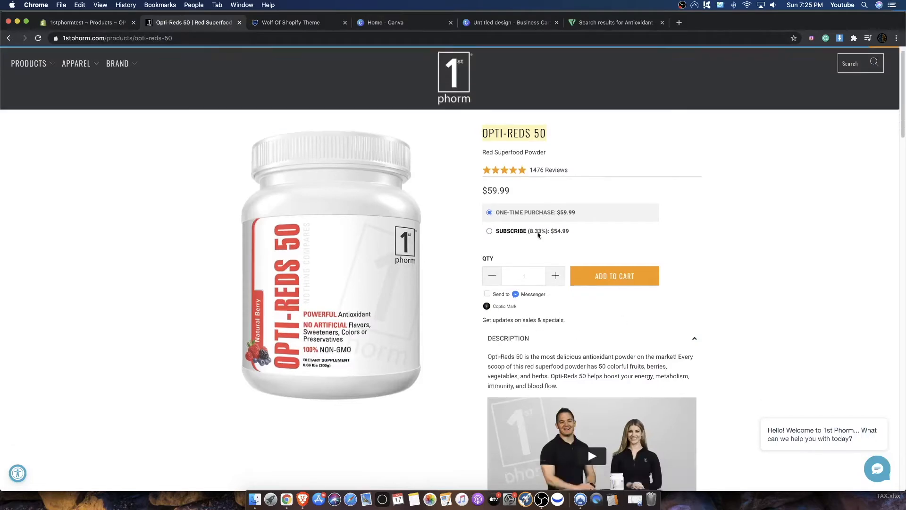
{"action": "scroll", "coordinate": [538, 234], "scroll_direction": "down", "scroll_amount": 10}
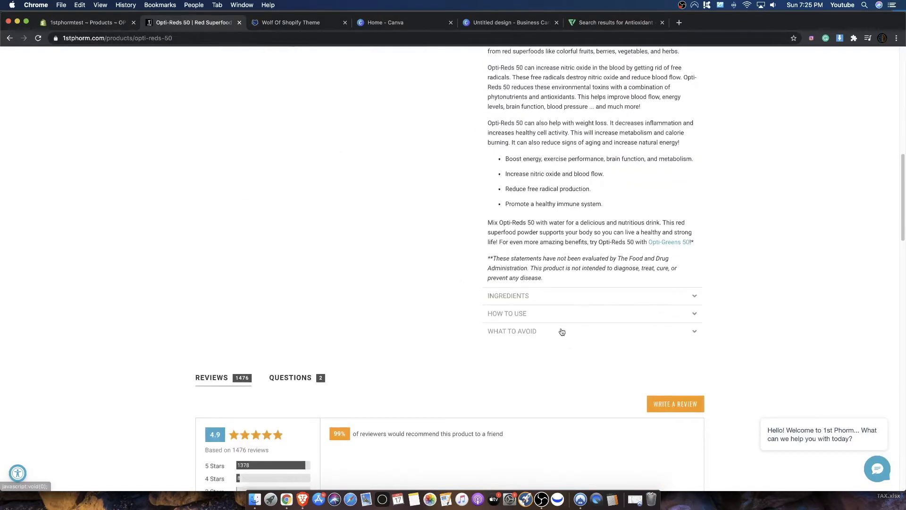
{"action": "scroll", "coordinate": [561, 331], "scroll_direction": "down", "scroll_amount": 3}
{"action": "scroll", "coordinate": [524, 316], "scroll_direction": "up", "scroll_amount": 5}
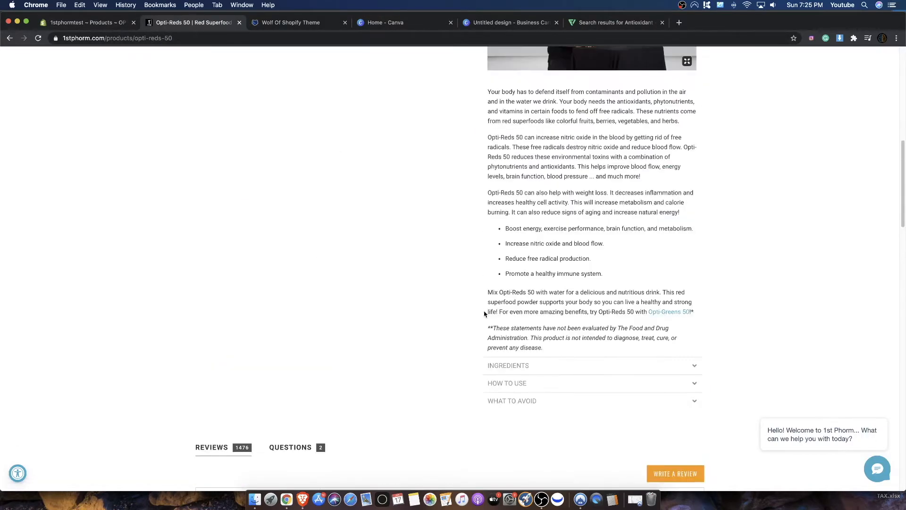
{"action": "scroll", "coordinate": [513, 388], "scroll_direction": "up", "scroll_amount": 1}
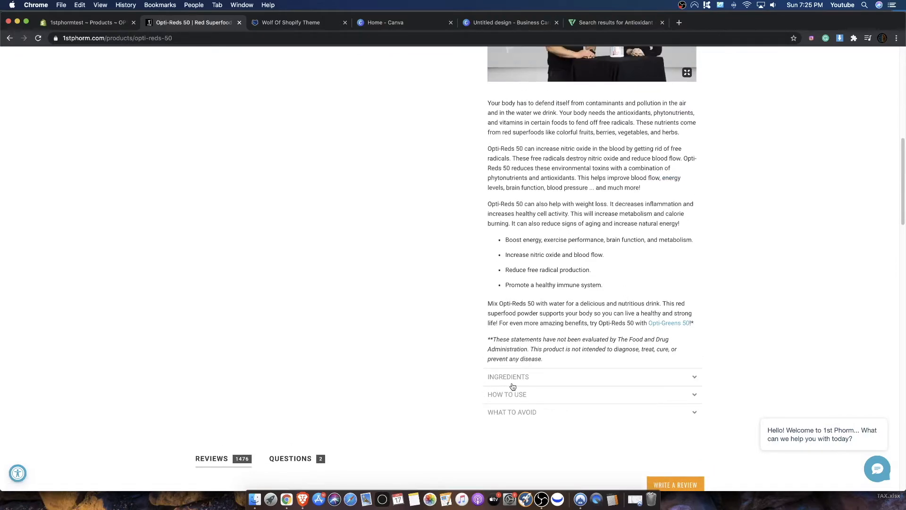
{"action": "scroll", "coordinate": [513, 387], "scroll_direction": "up", "scroll_amount": 8}
{"action": "scroll", "coordinate": [511, 397], "scroll_direction": "down", "scroll_amount": 7}
{"action": "left_click", "coordinate": [529, 420]}
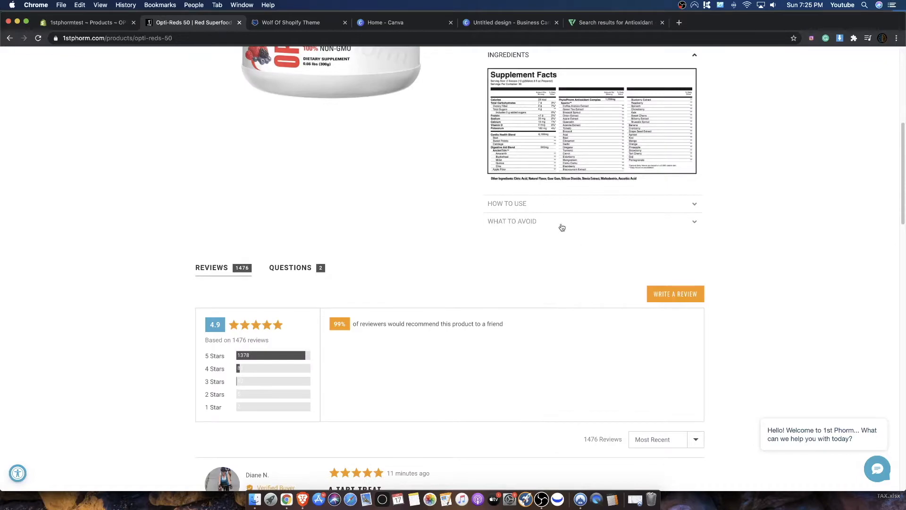
- Read the How to Use and What to Avoid sections of the Opti-Reds 50 page
{"action": "scroll", "coordinate": [572, 232], "scroll_direction": "up", "scroll_amount": 4}
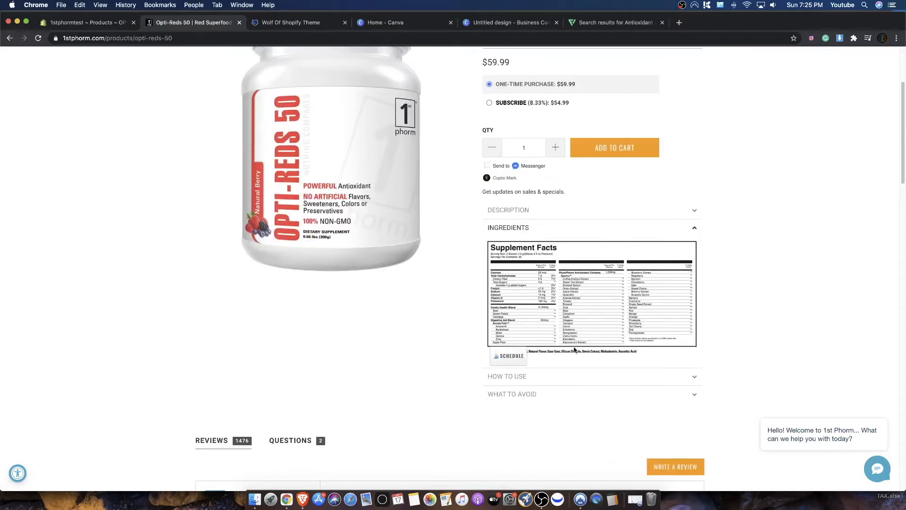
{"action": "left_click", "coordinate": [571, 377]}
{"action": "scroll", "coordinate": [490, 204], "scroll_direction": "up", "scroll_amount": 4}
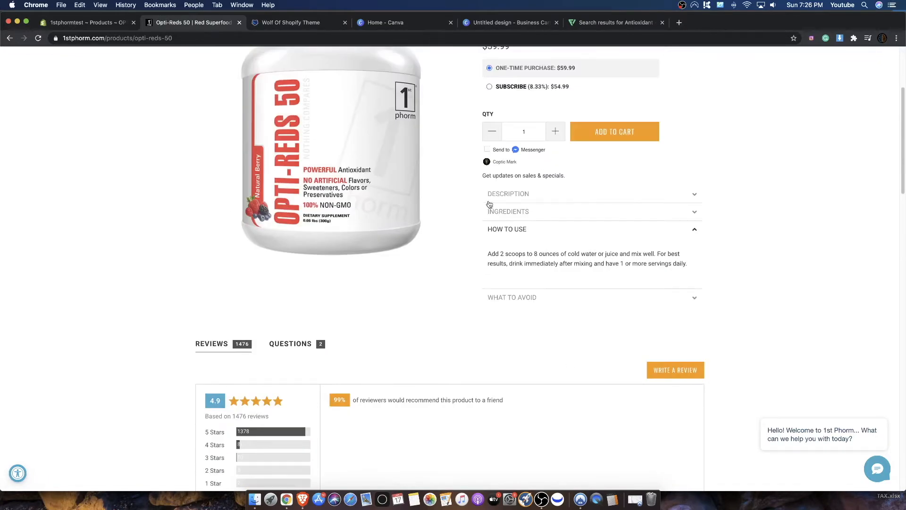
{"action": "left_click", "coordinate": [550, 302]}
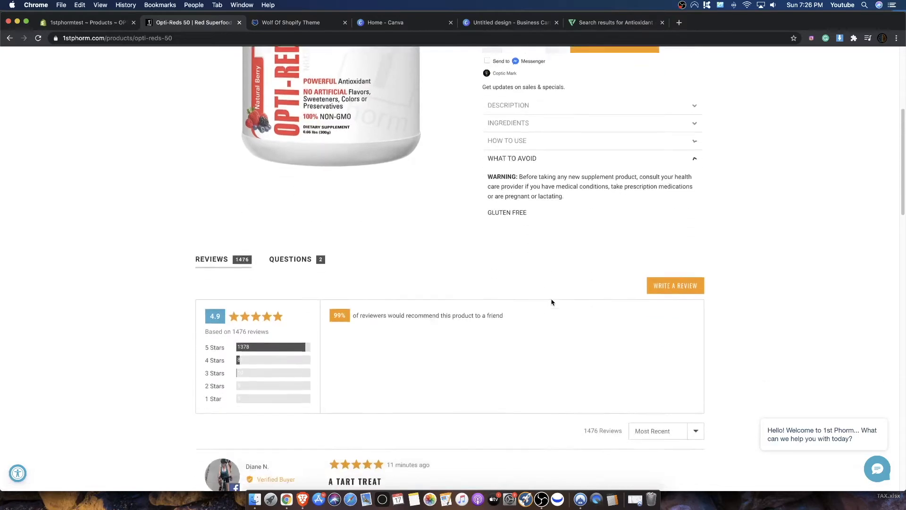
{"action": "scroll", "coordinate": [478, 274], "scroll_direction": "up", "scroll_amount": 2}
{"action": "scroll", "coordinate": [478, 274], "scroll_direction": "up", "scroll_amount": 4}
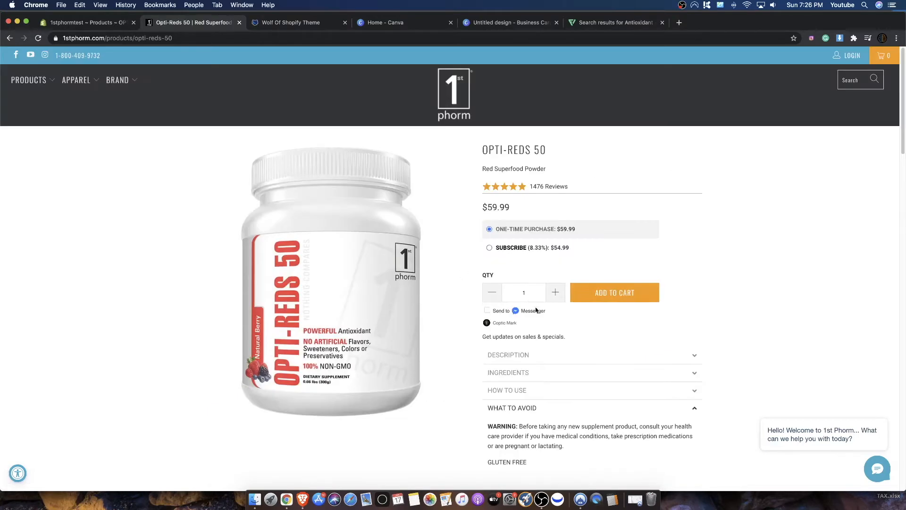
- Expand the Description section and read its opening paragraph for ingredient and benefit keywords usable as product tags
{"action": "left_click", "coordinate": [515, 357]}
{"action": "scroll", "coordinate": [476, 110], "scroll_direction": "up", "scroll_amount": 2}
{"action": "left_click_drag", "start_coordinate": [511, 139], "coordinate": [656, 140]}
{"action": "left_click", "coordinate": [624, 139]}
{"action": "scroll", "coordinate": [590, 192], "scroll_direction": "up", "scroll_amount": 1}
{"action": "left_click_drag", "start_coordinate": [604, 154], "coordinate": [573, 165]}
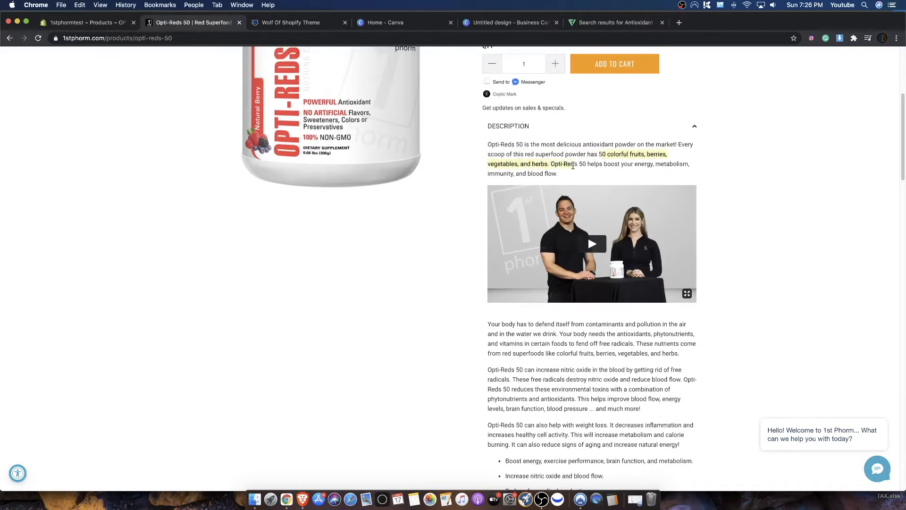
{"action": "left_click", "coordinate": [562, 165]}
{"action": "scroll", "coordinate": [545, 183], "scroll_direction": "up", "scroll_amount": 3}
{"action": "left_click_drag", "start_coordinate": [635, 194], "coordinate": [655, 194]}
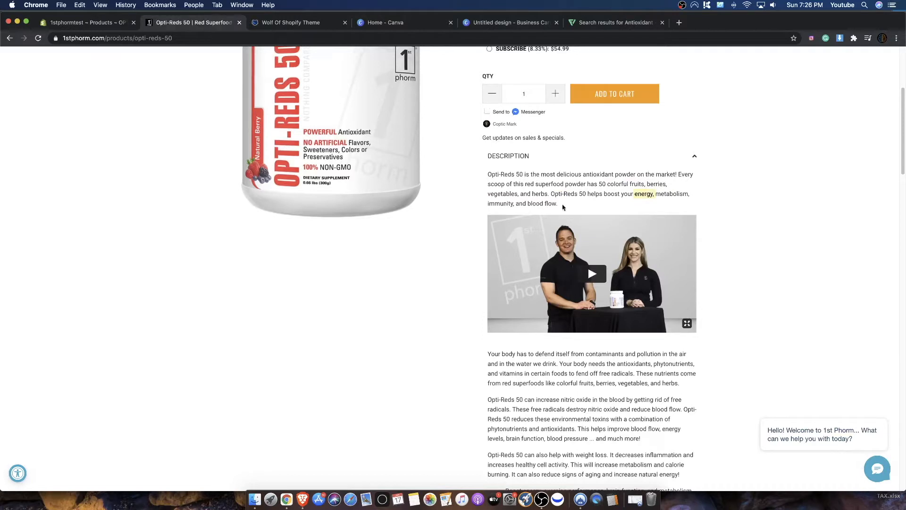
{"action": "left_click", "coordinate": [635, 192]}
{"action": "scroll", "coordinate": [359, 165], "scroll_direction": "up", "scroll_amount": 2}
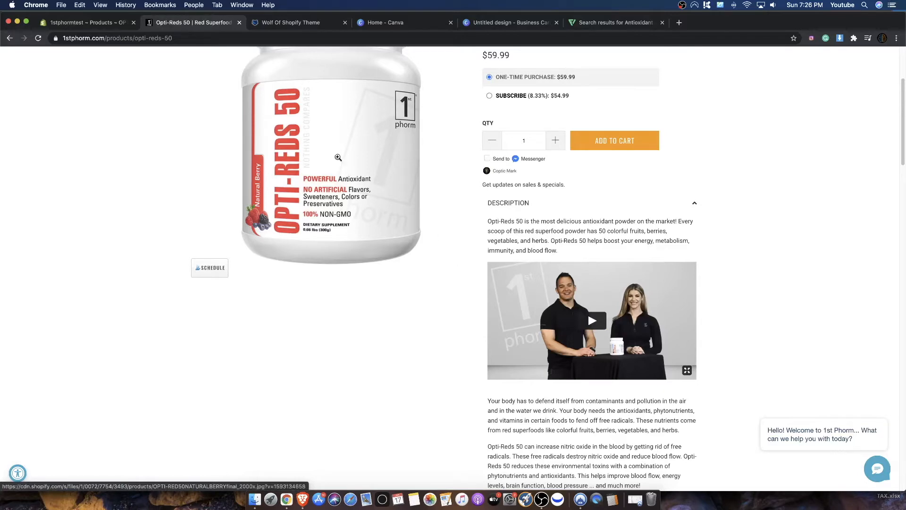
{"action": "left_click", "coordinate": [93, 24]}
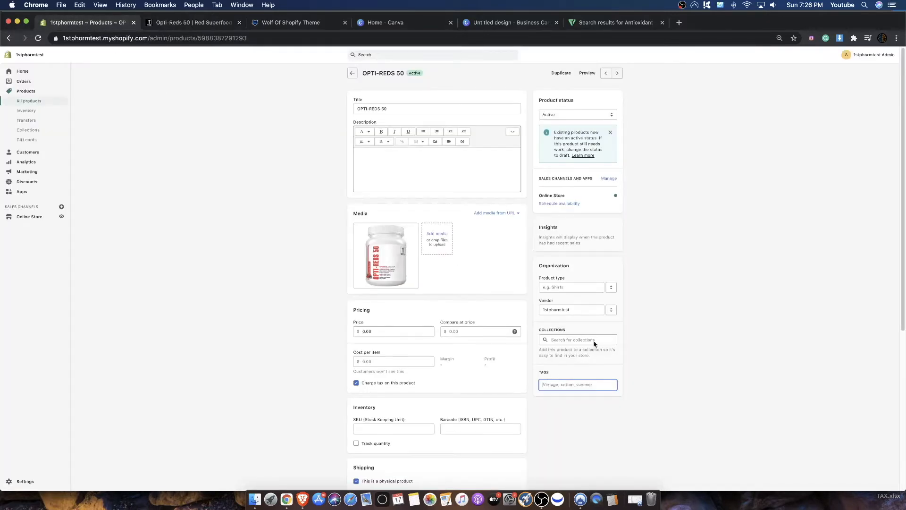
{"action": "left_click", "coordinate": [622, 24]}
{"action": "left_click", "coordinate": [375, 22]}
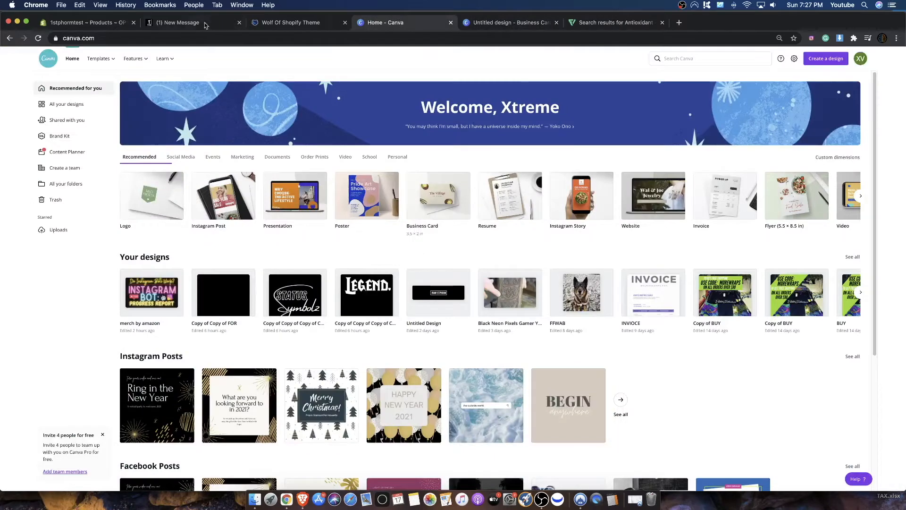
{"action": "left_click", "coordinate": [150, 24]}
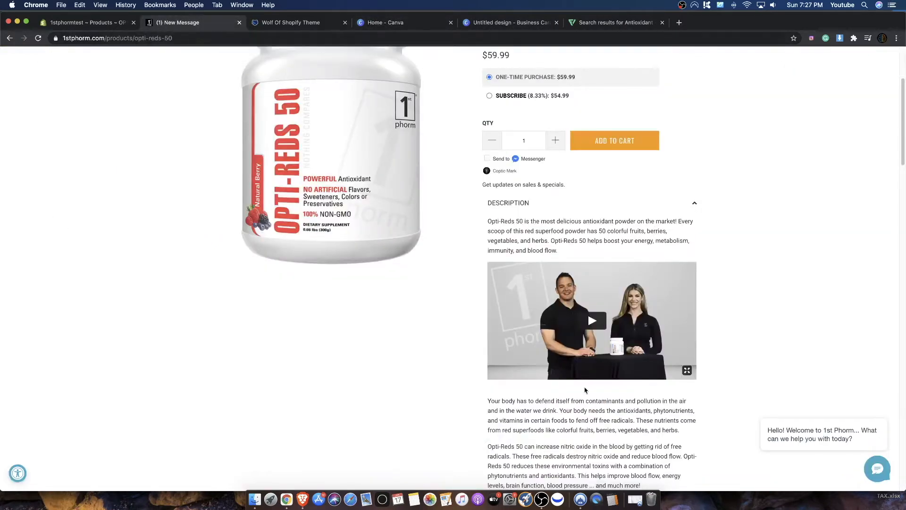
- Look through the Opti-Reds 50 description and copy the phrase "boost your energy" from its opening paragraph
{"action": "scroll", "coordinate": [587, 263], "scroll_direction": "down", "scroll_amount": 3}
{"action": "scroll", "coordinate": [588, 263], "scroll_direction": "down", "scroll_amount": 5}
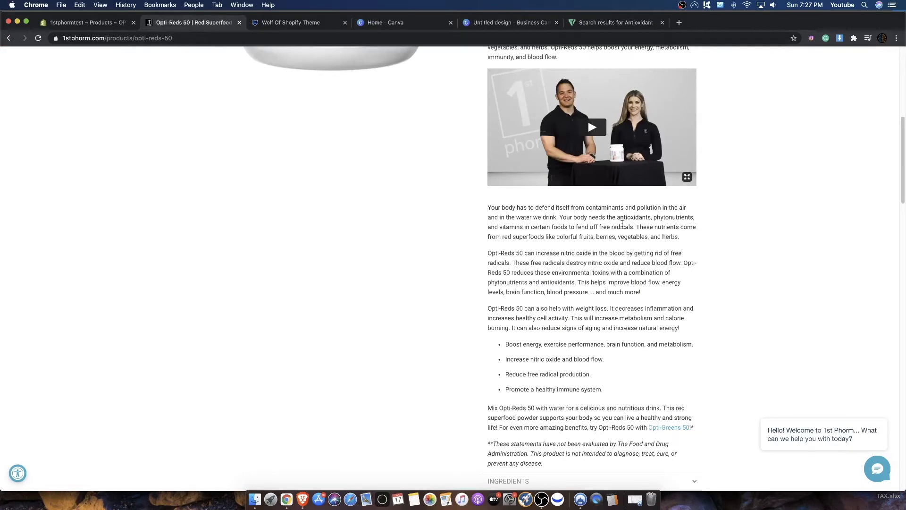
{"action": "scroll", "coordinate": [607, 250], "scroll_direction": "up", "scroll_amount": 3}
{"action": "scroll", "coordinate": [605, 248], "scroll_direction": "up", "scroll_amount": 7}
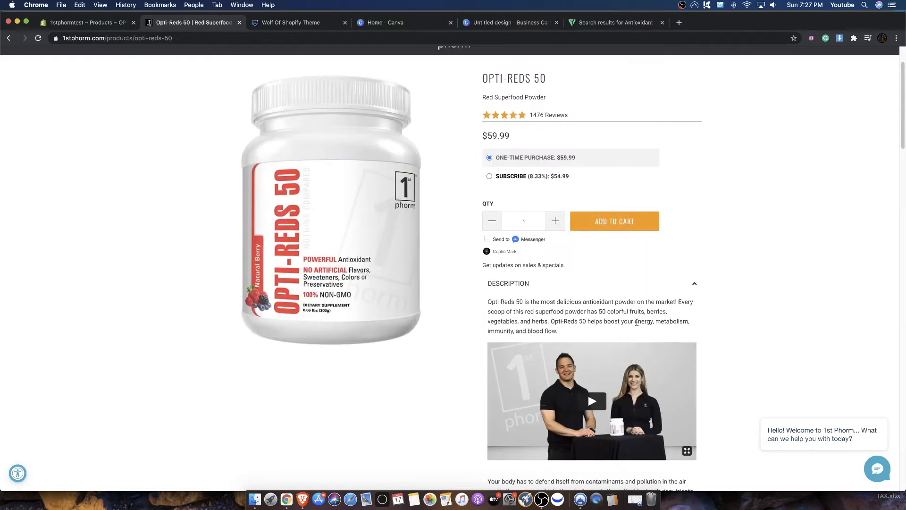
{"action": "left_click_drag", "start_coordinate": [606, 321], "coordinate": [652, 321]}
{"action": "key", "text": "super+c"}
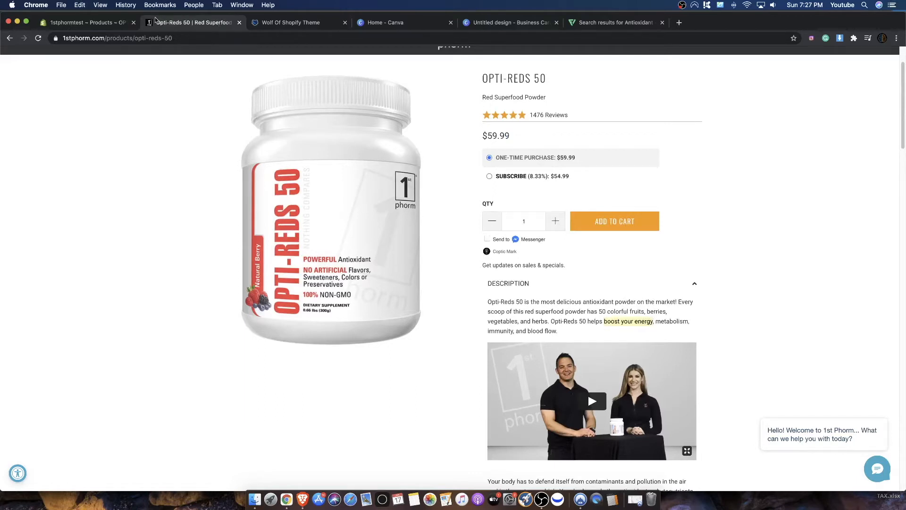
- Switch to the OPTI-REDS 50 product in Shopify and add the tag "boost energy" from the copied phrase
{"action": "left_click", "coordinate": [114, 22]}
{"action": "key", "text": "super+v"}
{"action": "left_click", "coordinate": [567, 386]}
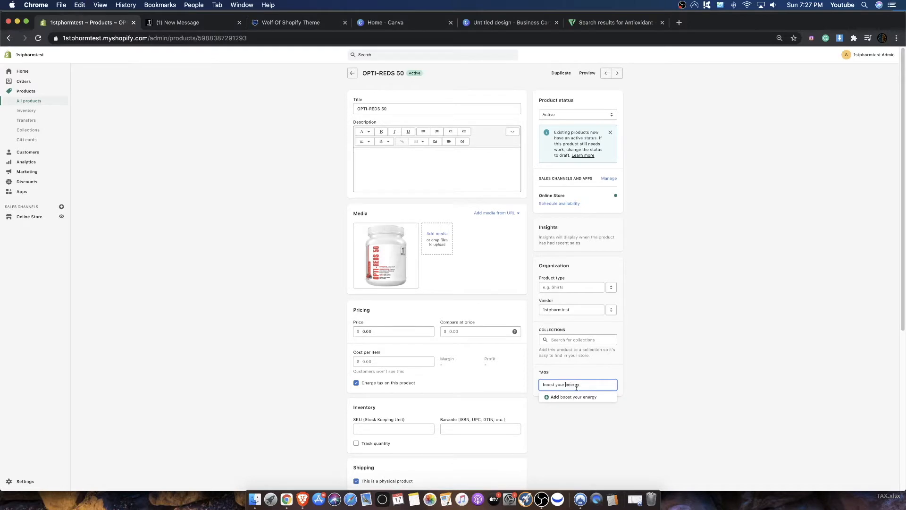
{"action": "key", "text": "BackSpace"}
{"action": "key", "text": "BackSpace"}
{"action": "key", "text": "BackSpace"}
{"action": "key", "text": "BackSpace"}
{"action": "key", "text": "BackSpace"}
{"action": "key", "text": "Return"}
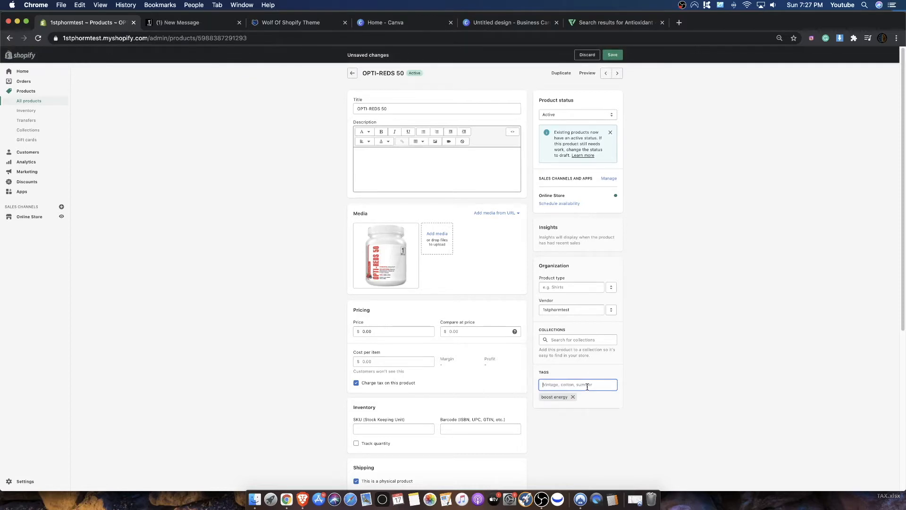
- Copy "metabolism" from the 1st Phorm description and add the tag "Boost Metabolism" to the Shopify product
{"action": "left_click", "coordinate": [174, 22]}
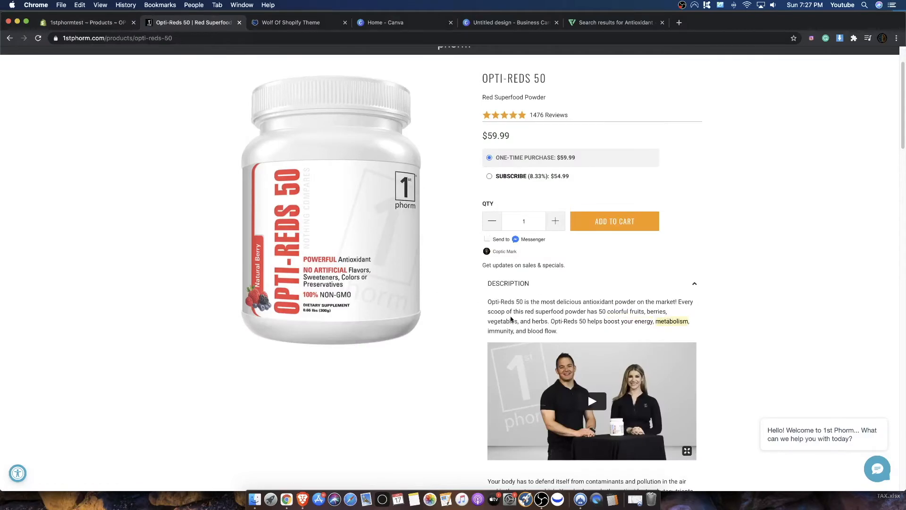
{"action": "left_click", "coordinate": [99, 25]}
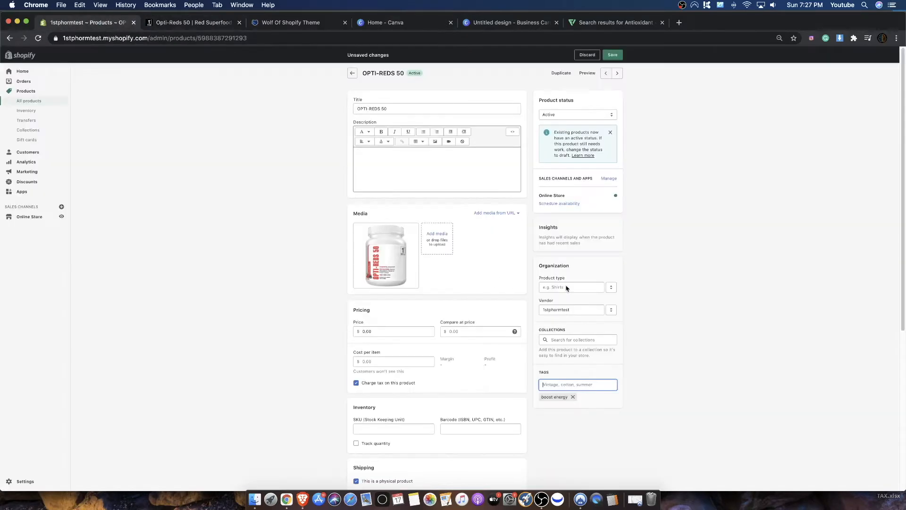
{"action": "left_click", "coordinate": [203, 24]}
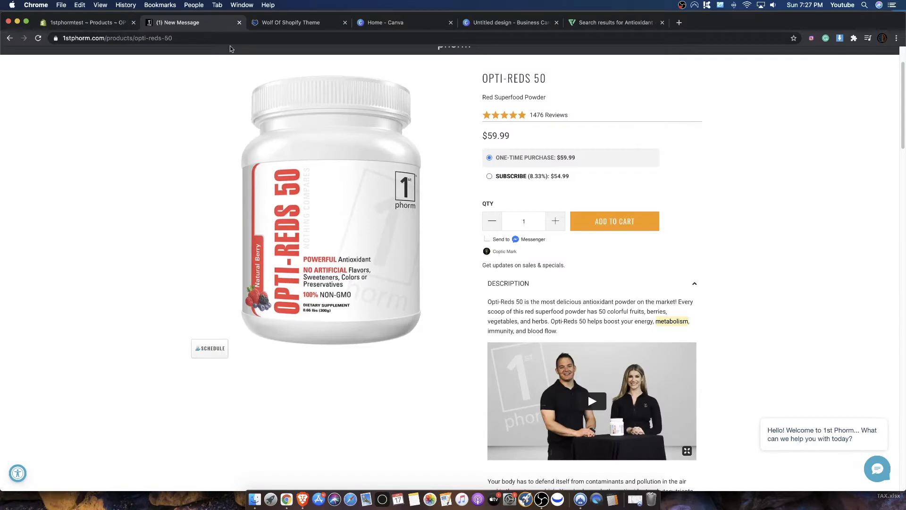
{"action": "left_click", "coordinate": [93, 26]}
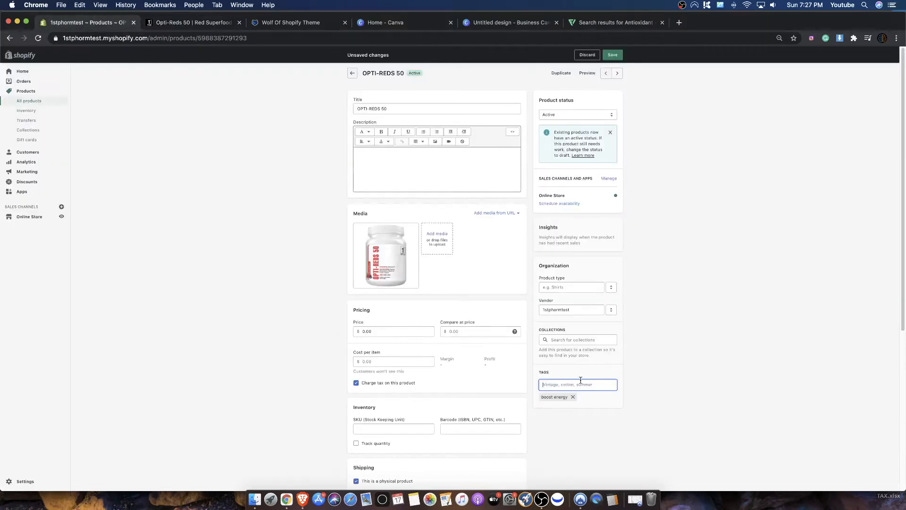
{"action": "key", "text": "super+v"}
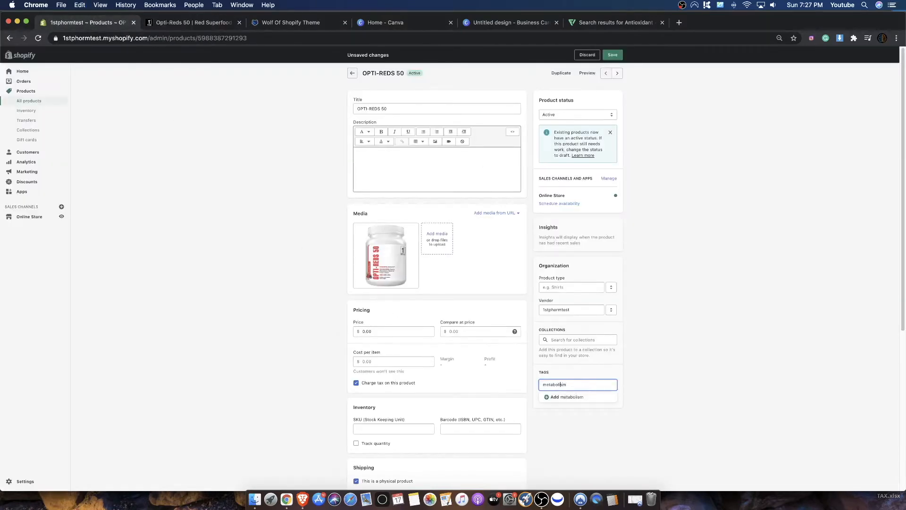
{"action": "key", "text": "super+Left"}
{"action": "type", "text": "Boost"}
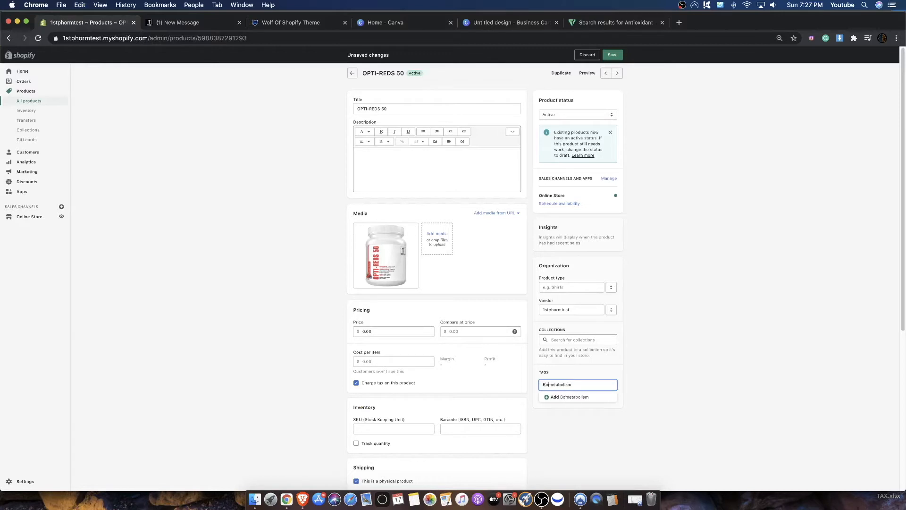
{"action": "key", "text": "Delete"}
{"action": "type", "text": "M"}
{"action": "key", "text": "Return"}
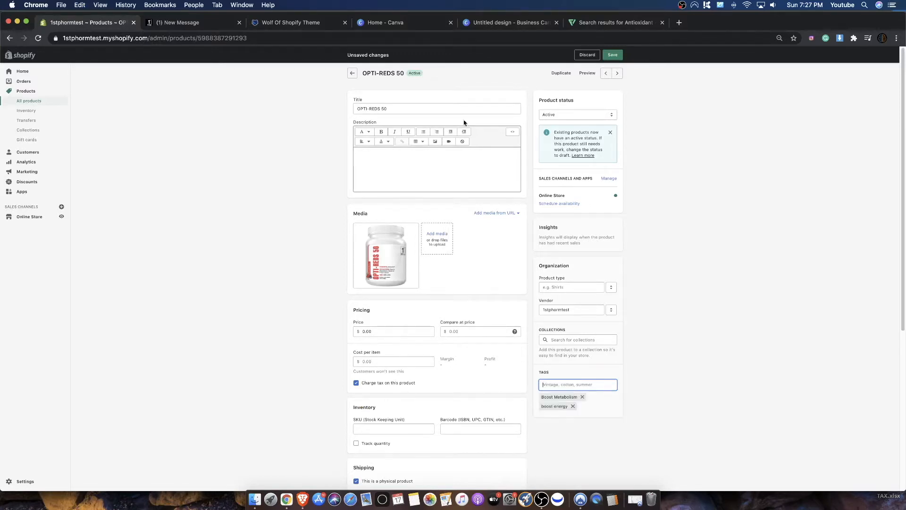
- Copy "immunity" from the 1st Phorm description and add the tag "Boost Immunity" to the Shopify product
{"action": "left_click", "coordinate": [557, 409]}
{"action": "left_click", "coordinate": [187, 23]}
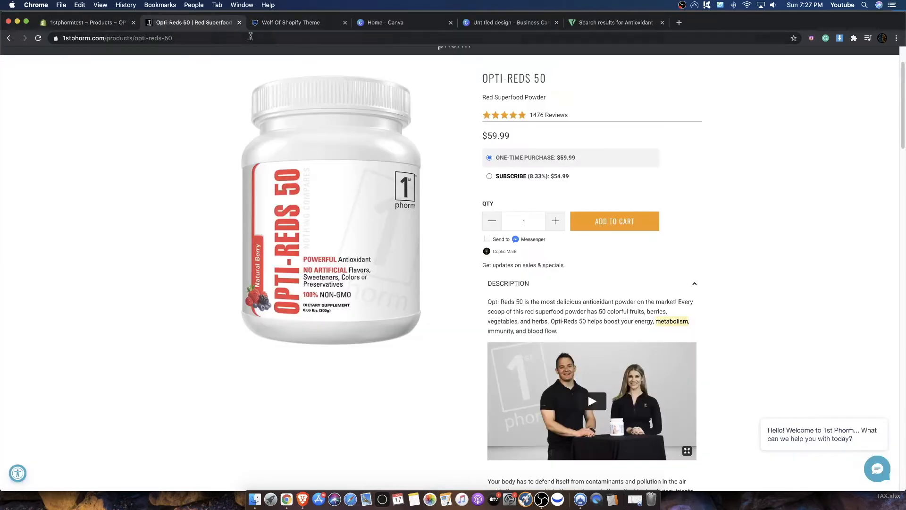
{"action": "double_click", "coordinate": [493, 331]}
{"action": "key", "text": "super+c"}
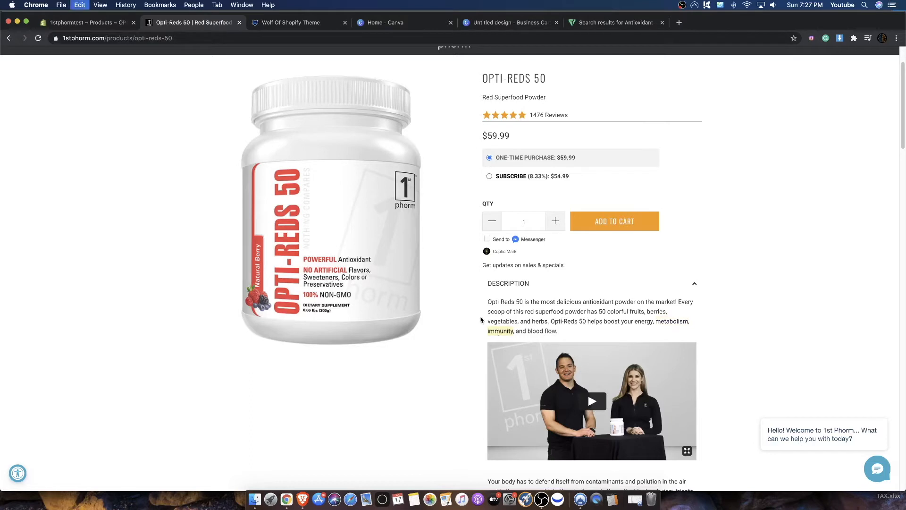
{"action": "left_click", "coordinate": [99, 22]}
{"action": "left_click", "coordinate": [551, 385]}
{"action": "type", "text": "Boos"}
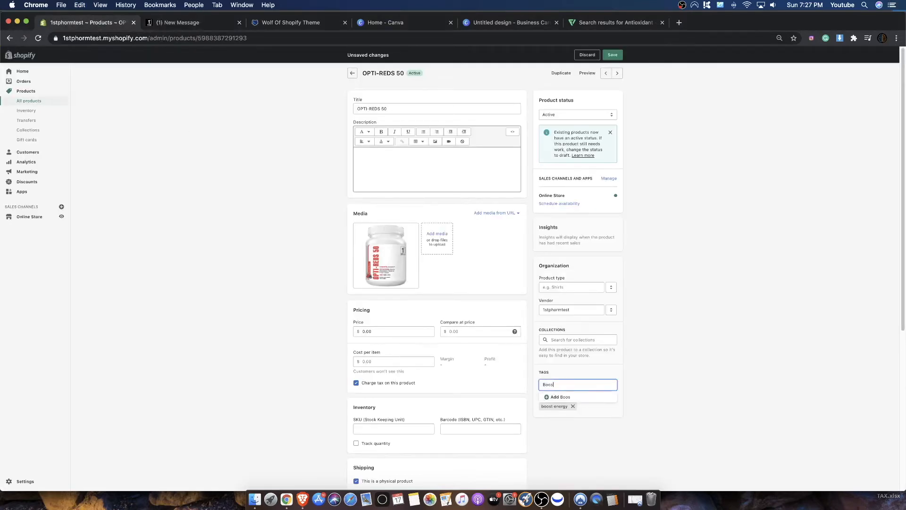
{"action": "type", "text": "t Immunity"}
{"action": "key", "text": "Return"}
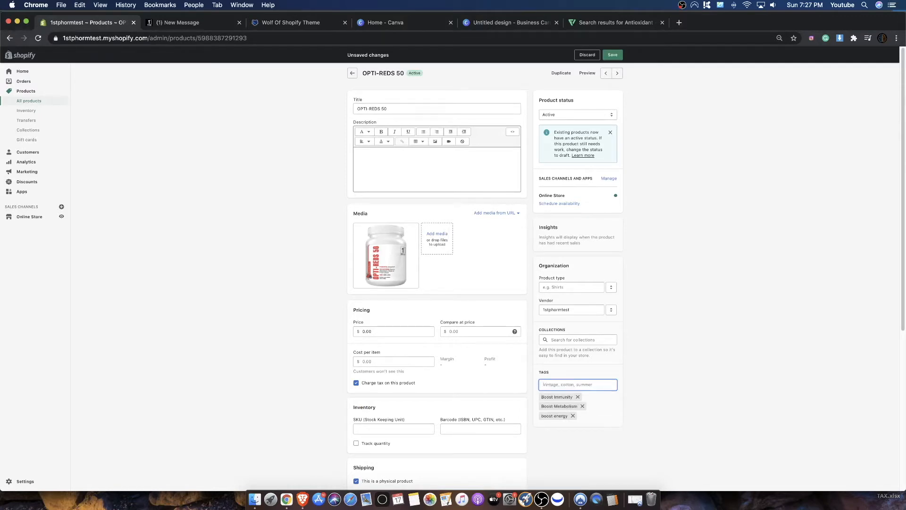
- Add the tag "Promote Bloodflow" to the product
{"action": "type", "text": "Boost B"}
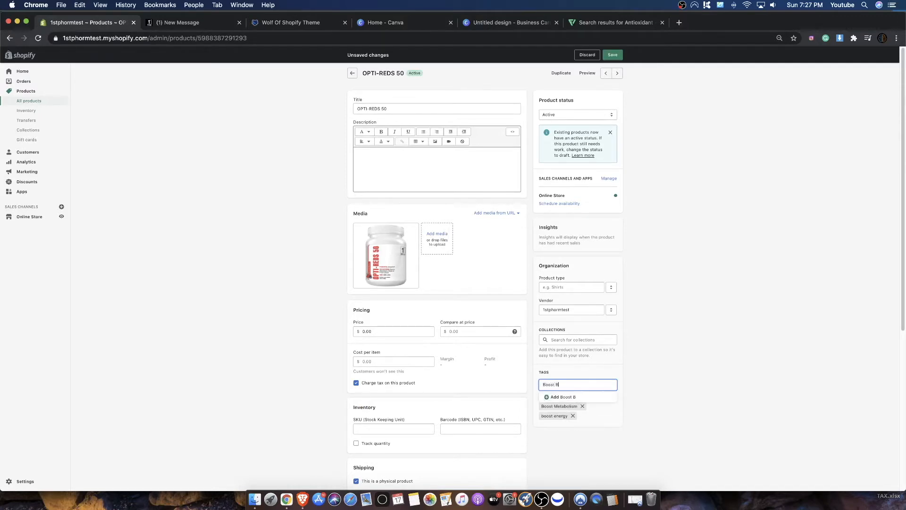
{"action": "type", "text": "t"}
{"action": "key", "text": "BackSpace"}
{"action": "key", "text": "BackSpace"}
{"action": "key", "text": "BackSpace"}
{"action": "key", "text": "BackSpace"}
{"action": "key", "text": "BackSpace"}
{"action": "type", "text": "Promote Blood flow"}
{"action": "key", "text": "Return"}
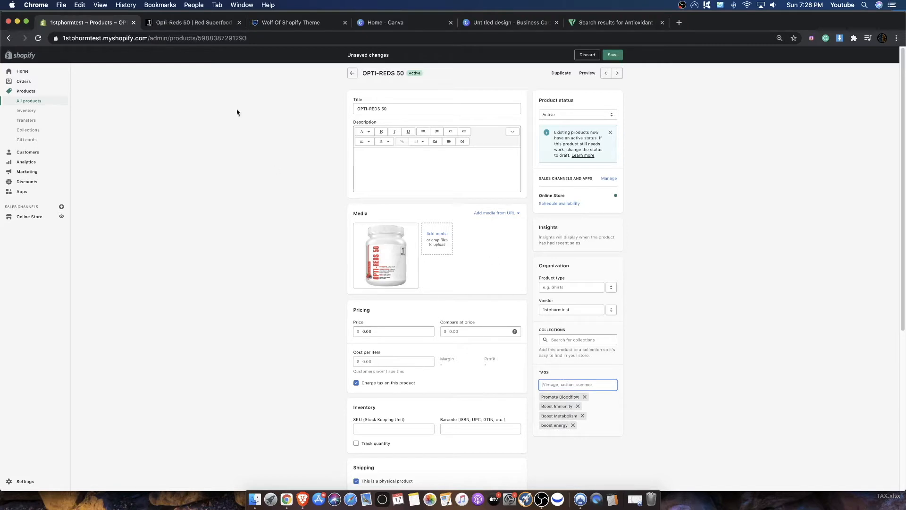
- Copy "antioxidant powder" from the 1st Phorm description and add it to the Shopify product shortened to the tag "Antioxidant"
{"action": "left_click", "coordinate": [206, 22]}
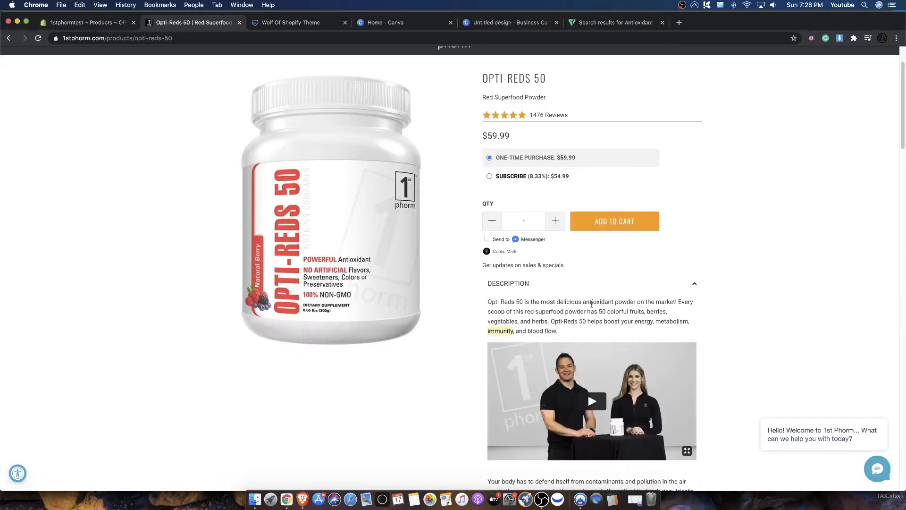
{"action": "left_click_drag", "start_coordinate": [583, 302], "coordinate": [637, 303]}
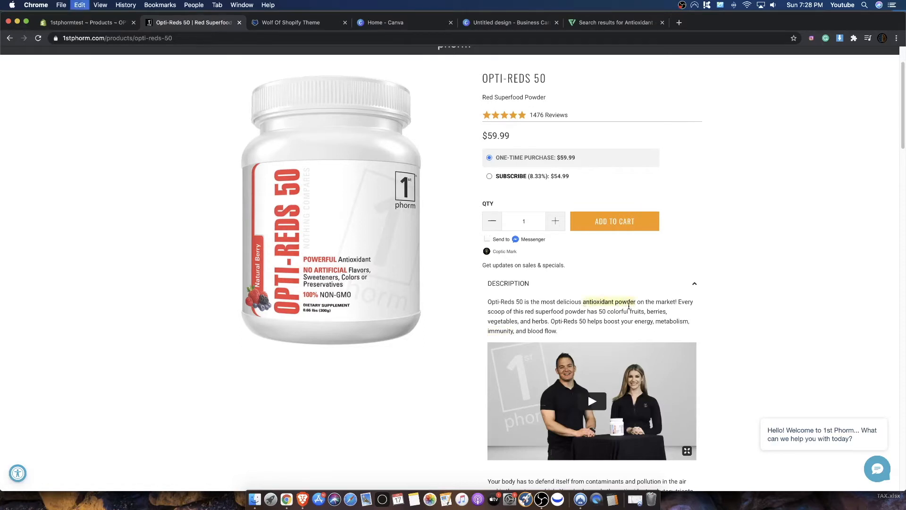
{"action": "left_click", "coordinate": [134, 23]}
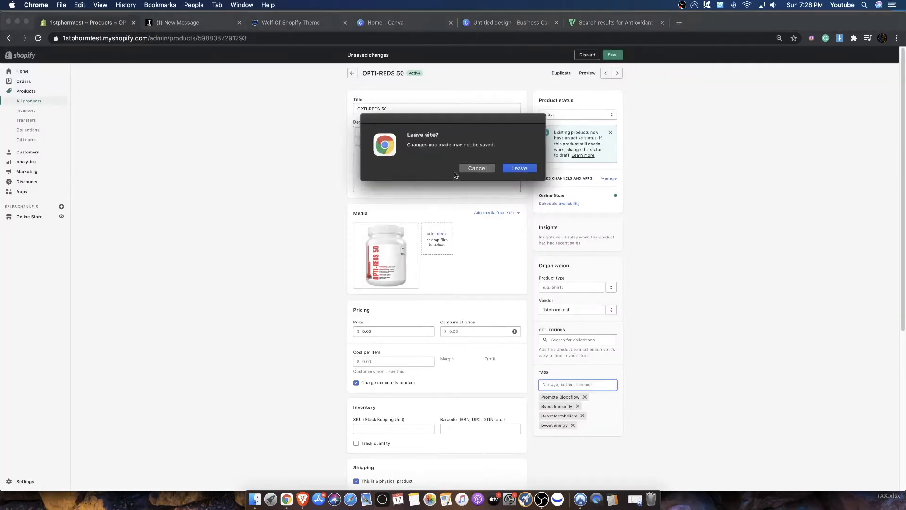
{"action": "left_click", "coordinate": [486, 168]}
{"action": "left_click", "coordinate": [580, 387]}
{"action": "type", "text": "antioxidant powder"}
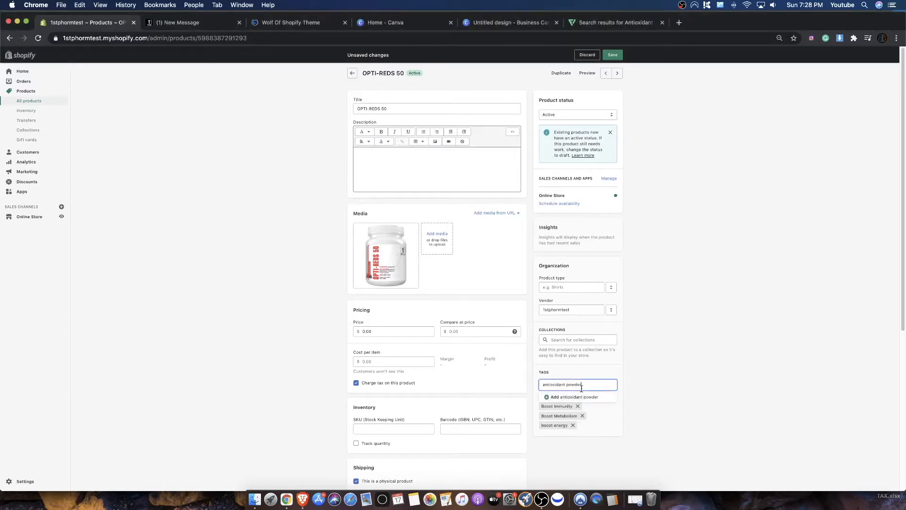
{"action": "key", "text": "BackSpace"}
{"action": "key", "text": "BackSpace"}
{"action": "key", "text": "BackSpace"}
{"action": "type", "text": "A"}
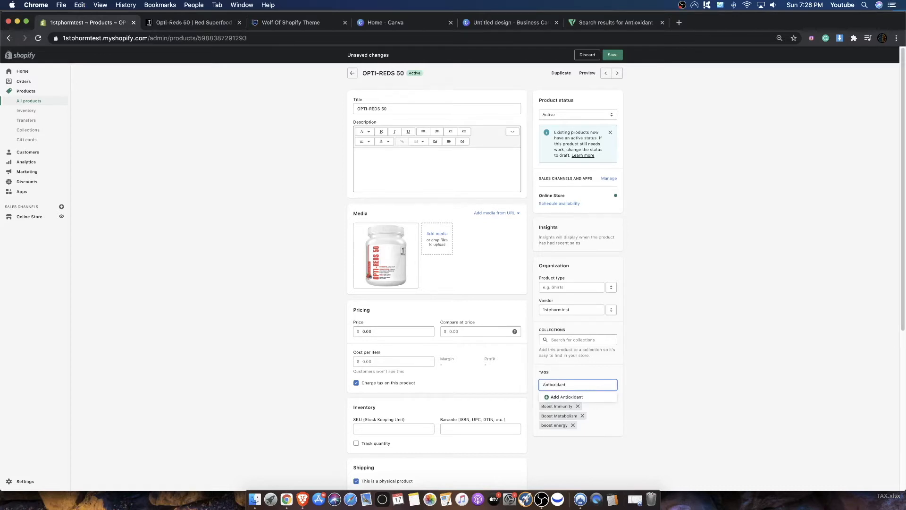
{"action": "key", "text": "Return"}
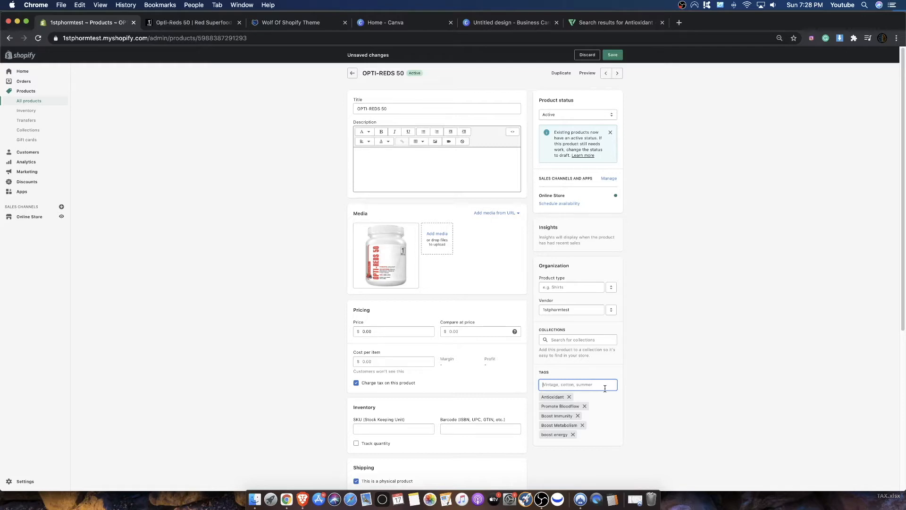
- Add the tag "Powder" and save the product
{"action": "type", "text": "Powder"}
{"action": "key", "text": "Return"}
{"action": "left_click", "coordinate": [613, 55]}
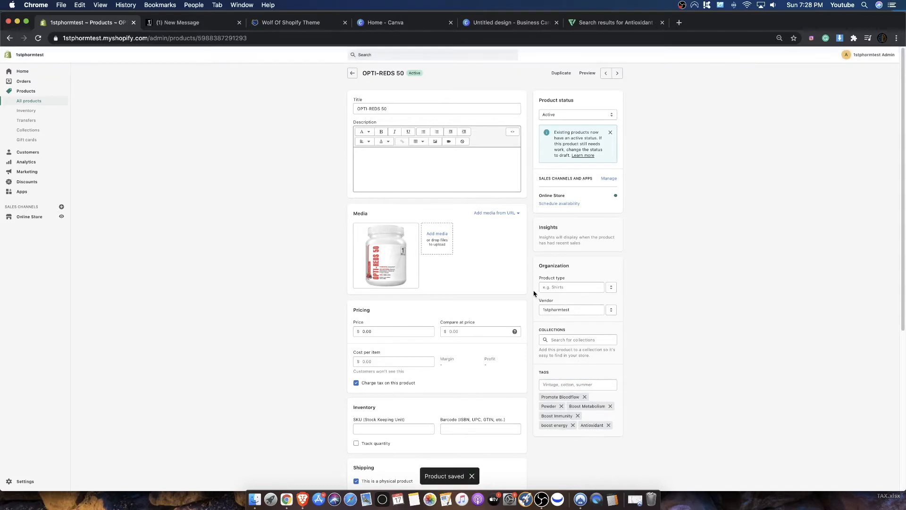
- Set the product type of OPTI-REDS 50 to Health Supplement
{"action": "left_click", "coordinate": [547, 288]}
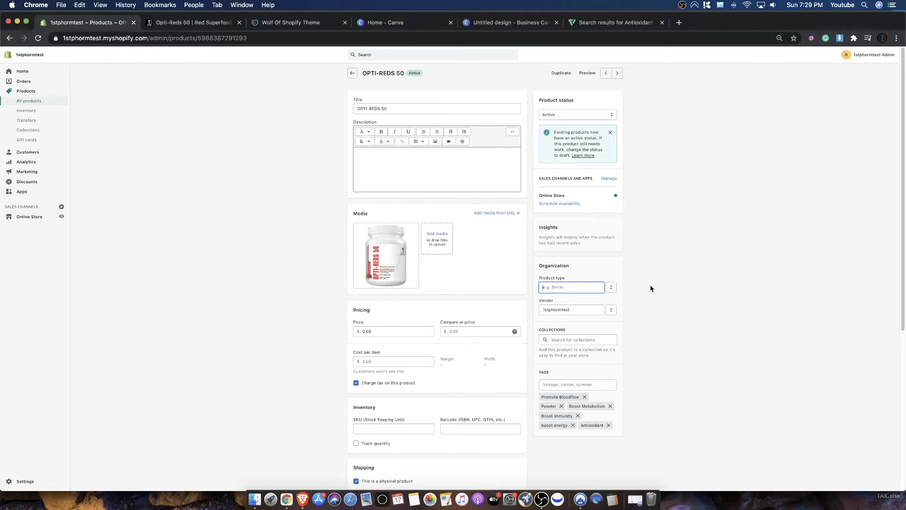
{"action": "type", "text": "Health"}
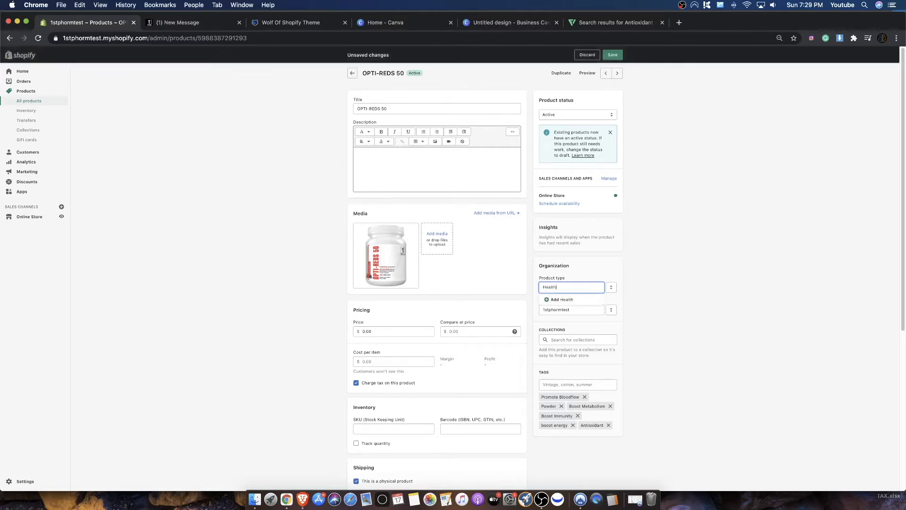
{"action": "type", "text": " Supplement"}
{"action": "left_click", "coordinate": [574, 300]}
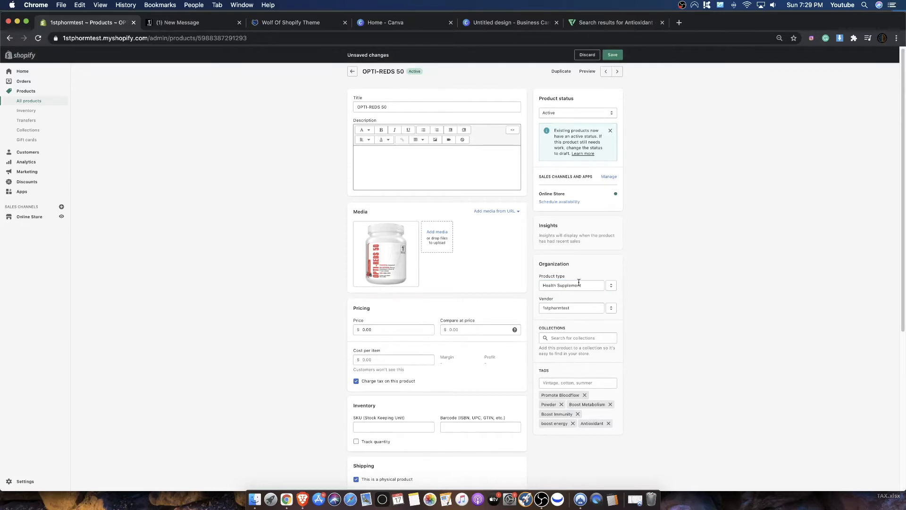
{"action": "left_click_drag", "start_coordinate": [596, 285], "coordinate": [499, 282]}
{"action": "left_click", "coordinate": [644, 367]}
{"action": "left_click", "coordinate": [582, 338]}
{"action": "left_click", "coordinate": [638, 341]}
- Copy the one-time purchase price of 59.99 from the 1st Phorm page into the Shopify product's price and save the product
{"action": "left_click", "coordinate": [190, 22]}
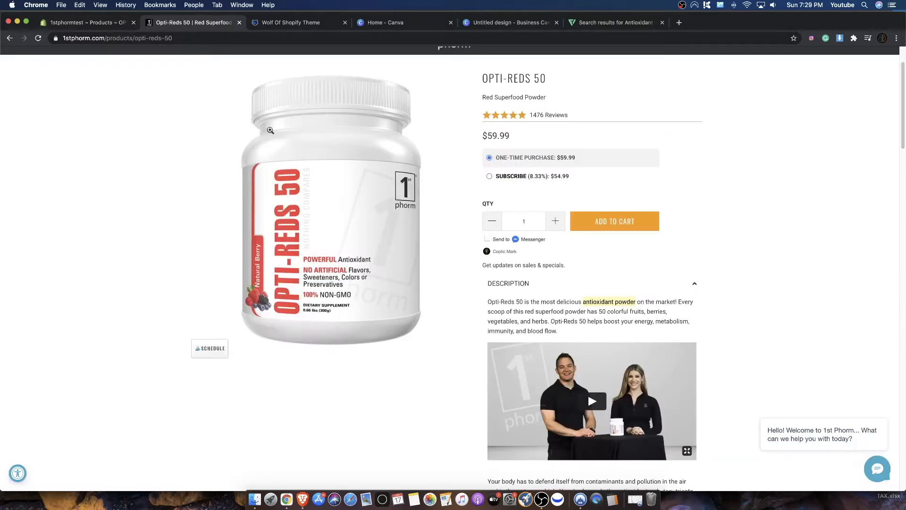
{"action": "left_click_drag", "start_coordinate": [575, 159], "coordinate": [560, 160]}
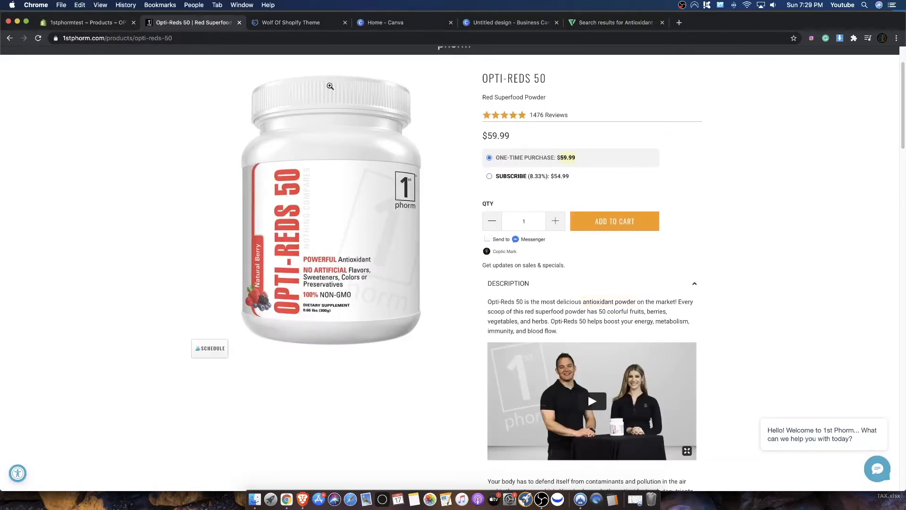
{"action": "left_click", "coordinate": [86, 23]}
{"action": "left_click", "coordinate": [391, 328]}
{"action": "key", "text": "super+v"}
{"action": "key", "text": "BackSpace"}
{"action": "key", "text": "BackSpace"}
{"action": "key", "text": "BackSpace"}
{"action": "key", "text": "BackSpace"}
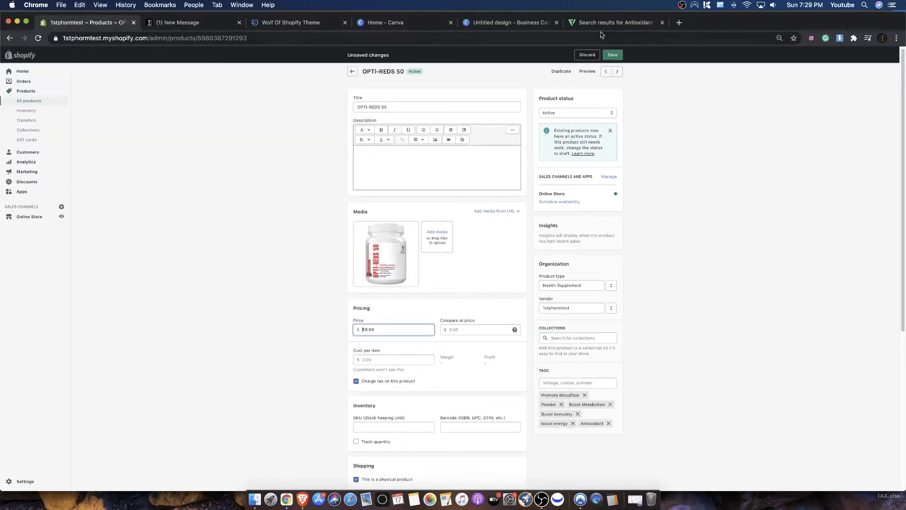
{"action": "left_click", "coordinate": [613, 55]}
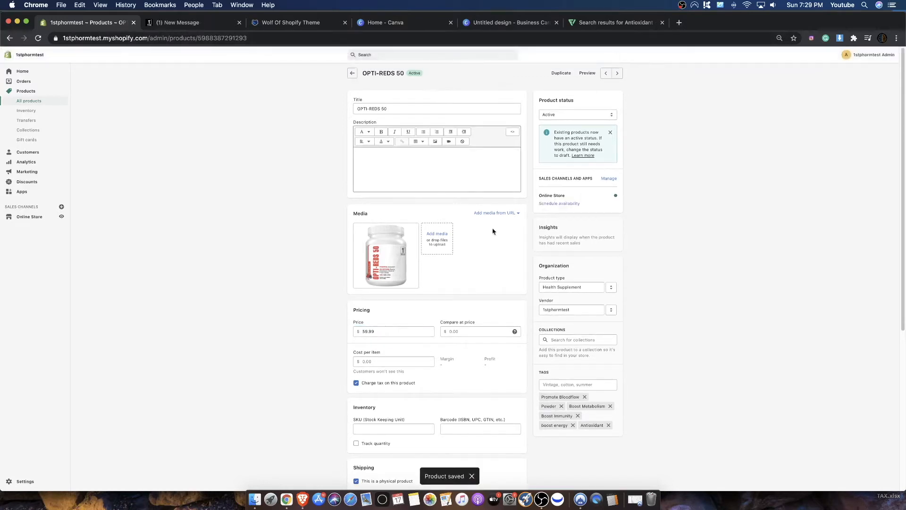
- Set the product's cost per item to 20 and check the calculated margin and profit
{"action": "scroll", "coordinate": [486, 307], "scroll_direction": "down", "scroll_amount": 5}
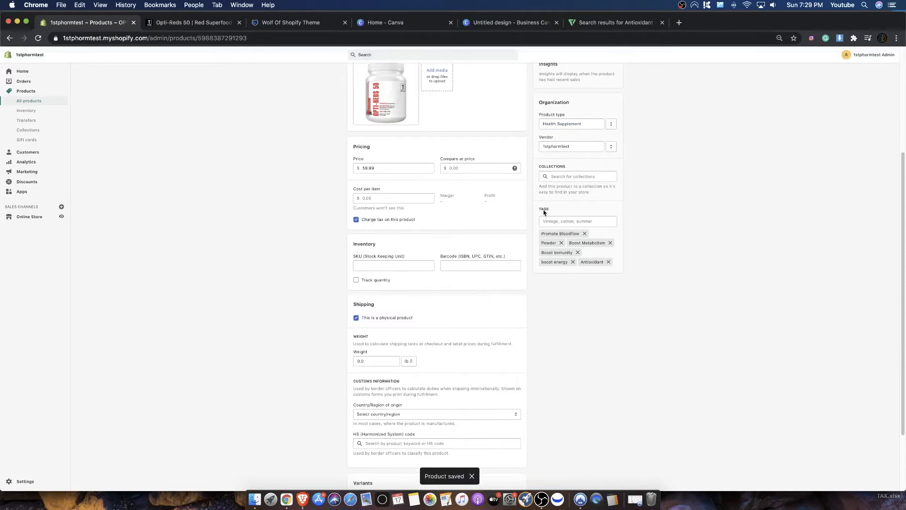
{"action": "scroll", "coordinate": [545, 212], "scroll_direction": "up", "scroll_amount": 5}
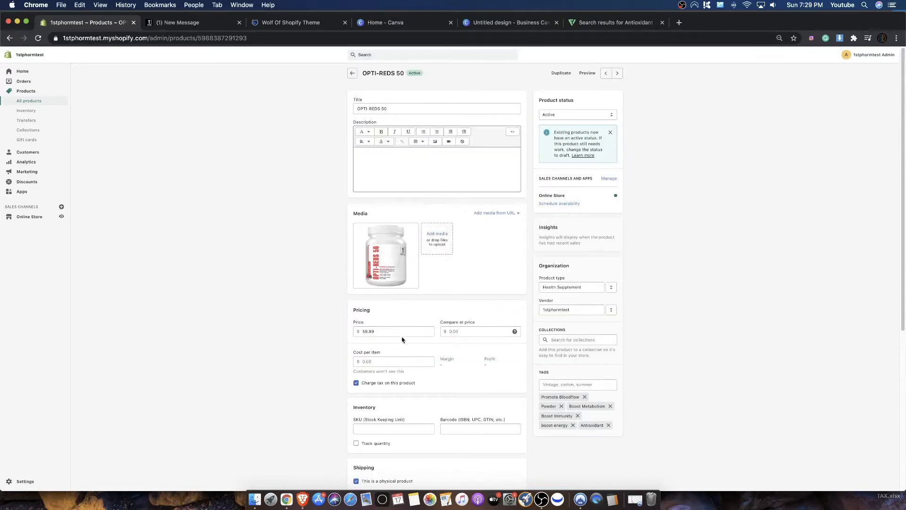
{"action": "scroll", "coordinate": [448, 356], "scroll_direction": "down", "scroll_amount": 1}
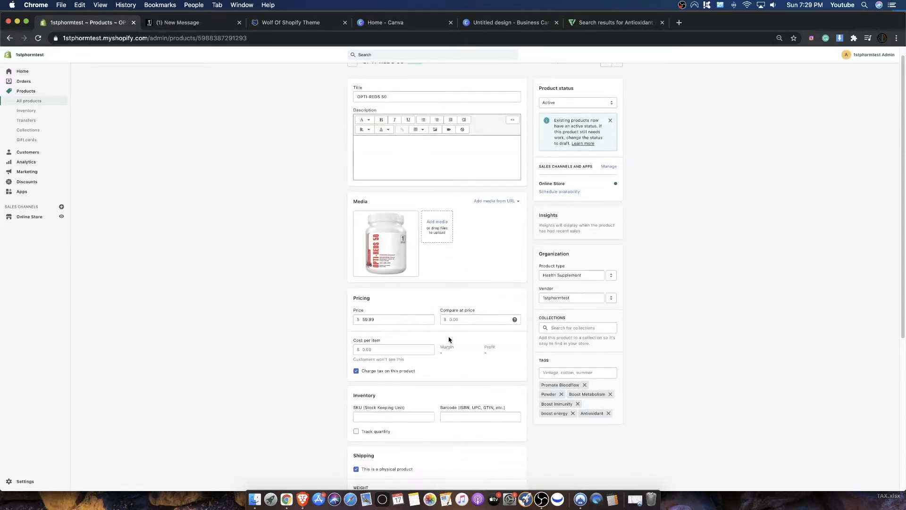
{"action": "left_click_drag", "start_coordinate": [380, 340], "coordinate": [355, 341]}
{"action": "left_click", "coordinate": [364, 349]}
{"action": "left_click", "coordinate": [448, 355]}
{"action": "left_click_drag", "start_coordinate": [436, 351], "coordinate": [416, 345]}
{"action": "left_click", "coordinate": [443, 353]}
{"action": "left_click", "coordinate": [377, 348]}
{"action": "type", "text": "20"}
{"action": "left_click", "coordinate": [304, 309]}
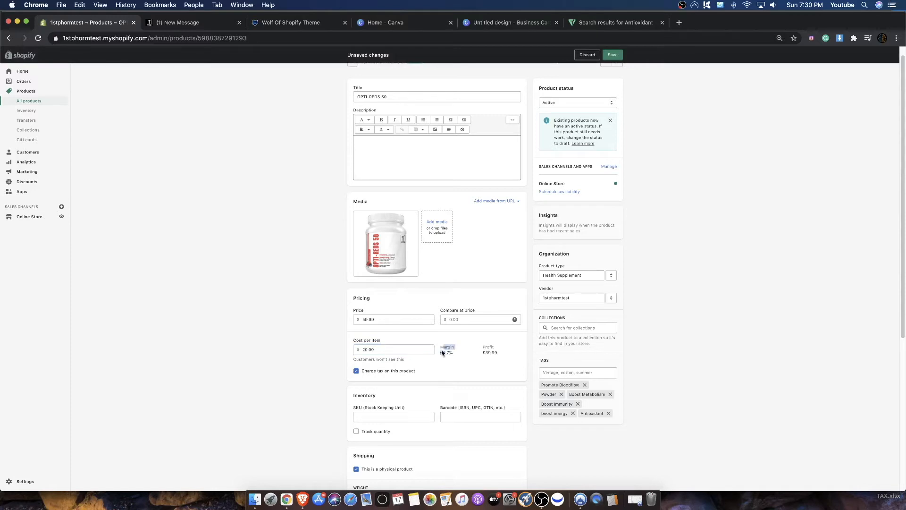
{"action": "left_click_drag", "start_coordinate": [482, 346], "coordinate": [498, 357]}
{"action": "left_click", "coordinate": [499, 354]}
- Turn off tax charging for the product, set its compare-at price to 90 and save
{"action": "left_click", "coordinate": [407, 373]}
{"action": "scroll", "coordinate": [484, 321], "scroll_direction": "up", "scroll_amount": 1}
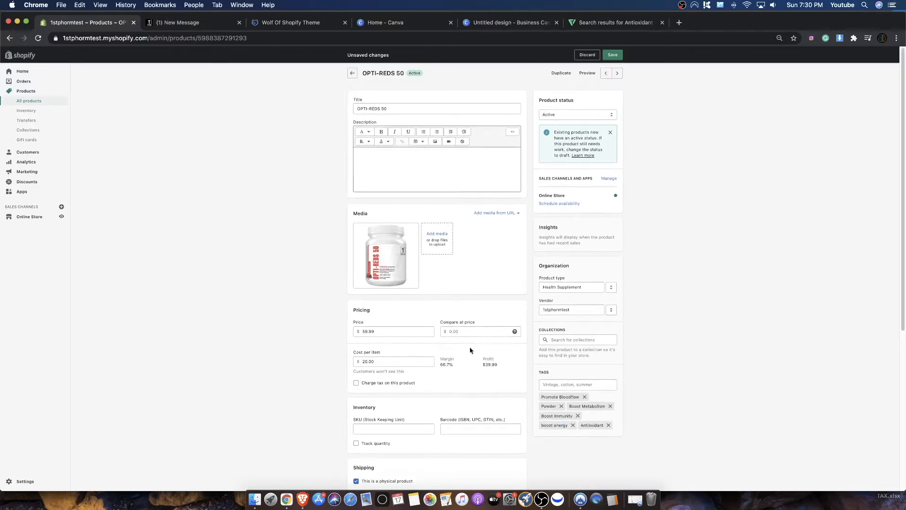
{"action": "left_click", "coordinate": [458, 331]}
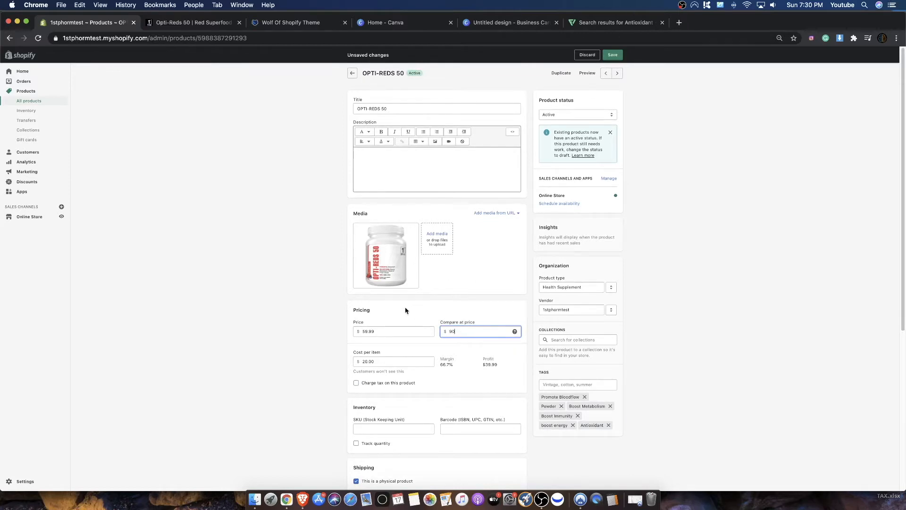
{"action": "left_click", "coordinate": [617, 56]}
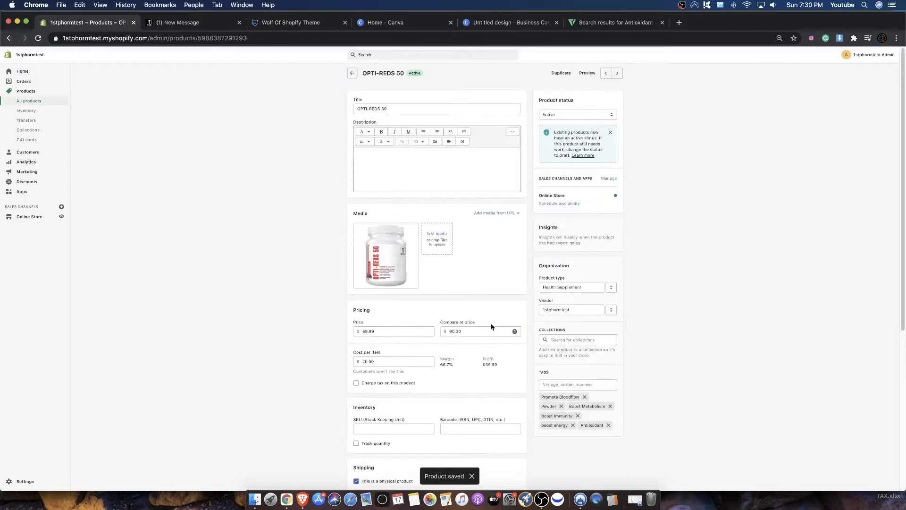
- Copy the opening description paragraph above the video on the 1st Phorm page and paste it into the Shopify product description
{"action": "left_click", "coordinate": [180, 22]}
{"action": "scroll", "coordinate": [555, 302], "scroll_direction": "down", "scroll_amount": 5}
{"action": "scroll", "coordinate": [555, 302], "scroll_direction": "down", "scroll_amount": 2}
{"action": "scroll", "coordinate": [562, 297], "scroll_direction": "up", "scroll_amount": 5}
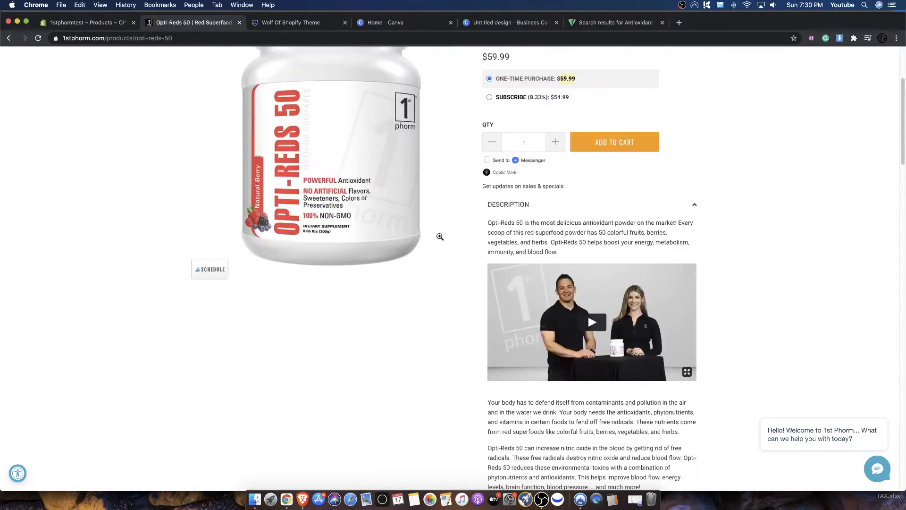
{"action": "left_click", "coordinate": [592, 325]}
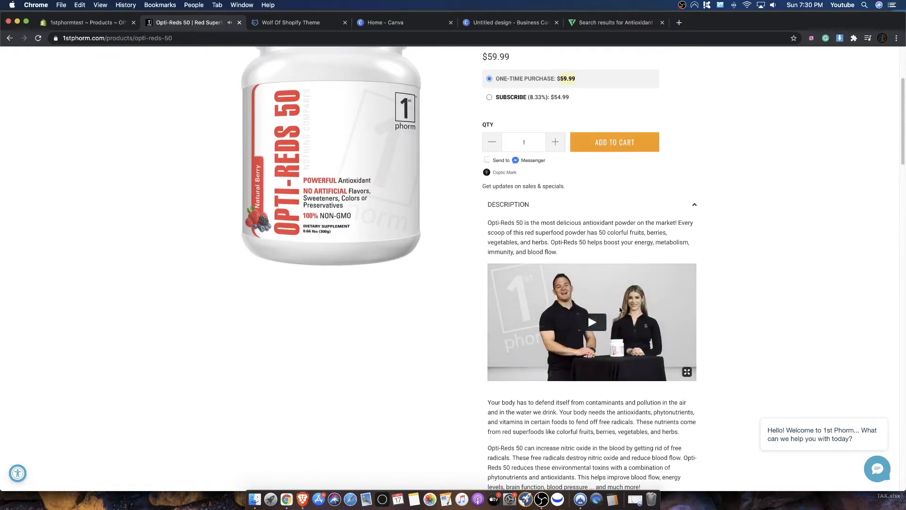
{"action": "left_click_drag", "start_coordinate": [560, 252], "coordinate": [488, 222]}
{"action": "key", "text": "super+c"}
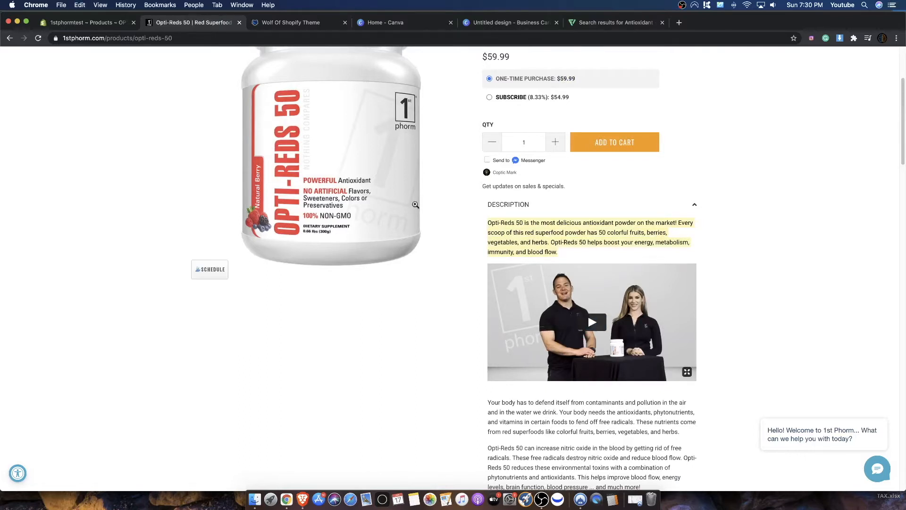
{"action": "left_click", "coordinate": [91, 26]}
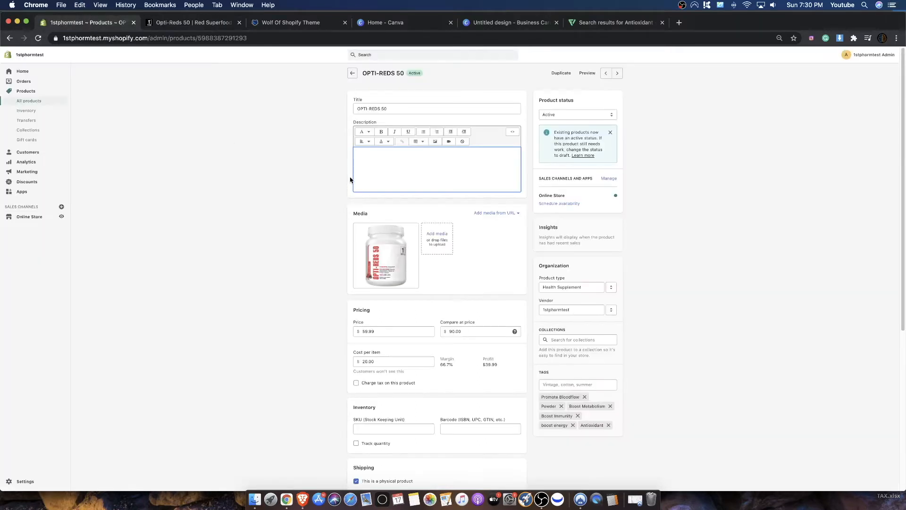
{"action": "key", "text": "super+v"}
- Copy the embed code of the YouTube video "1st Phorm Opti-Reds 50 Superfood Supplement Review | Basic Breakdown"
{"action": "left_click", "coordinate": [170, 22]}
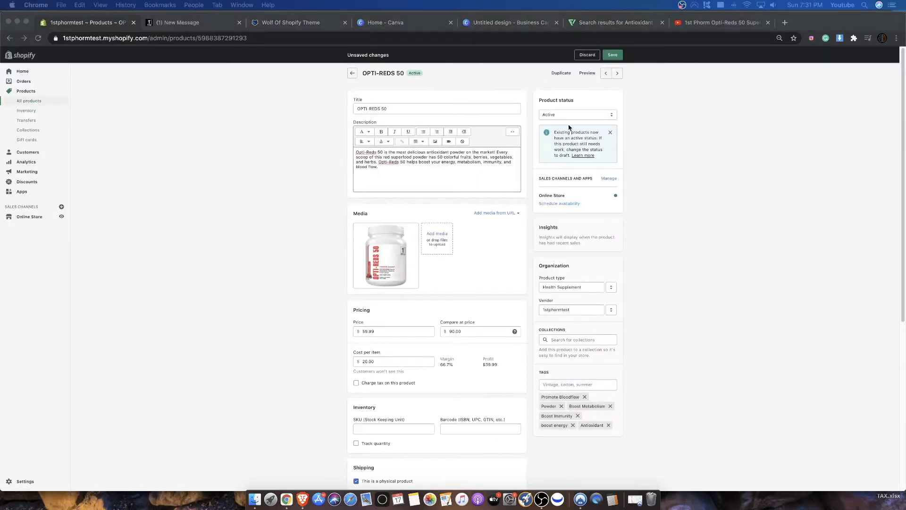
{"action": "left_click", "coordinate": [723, 22]}
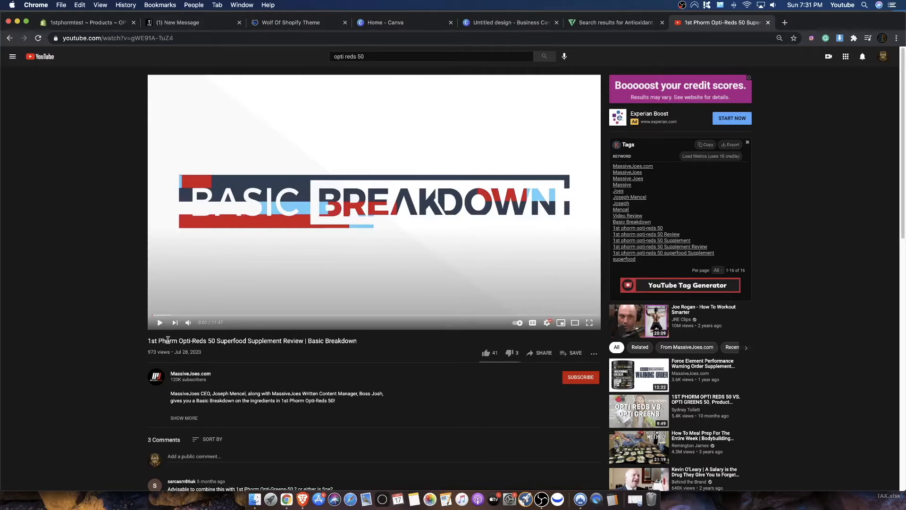
{"action": "left_click_drag", "start_coordinate": [167, 340], "coordinate": [362, 348]}
{"action": "left_click", "coordinate": [342, 335]}
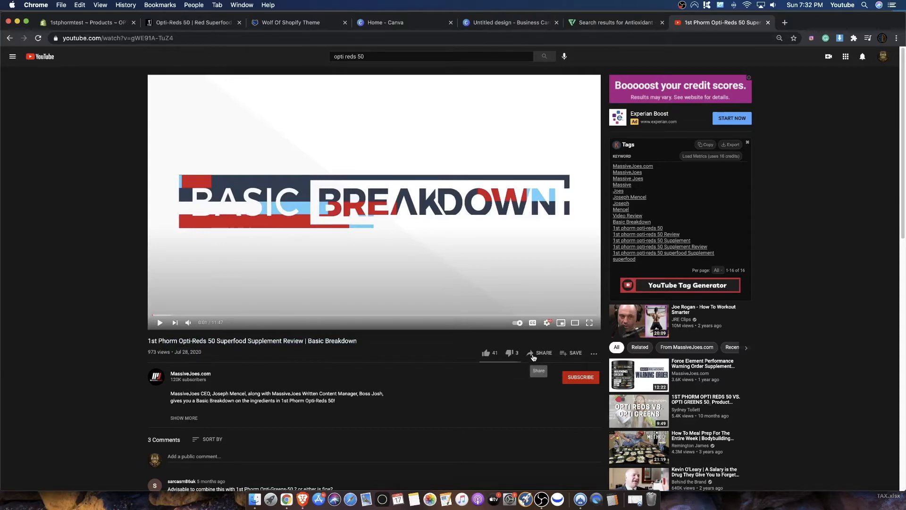
{"action": "left_click", "coordinate": [533, 358]}
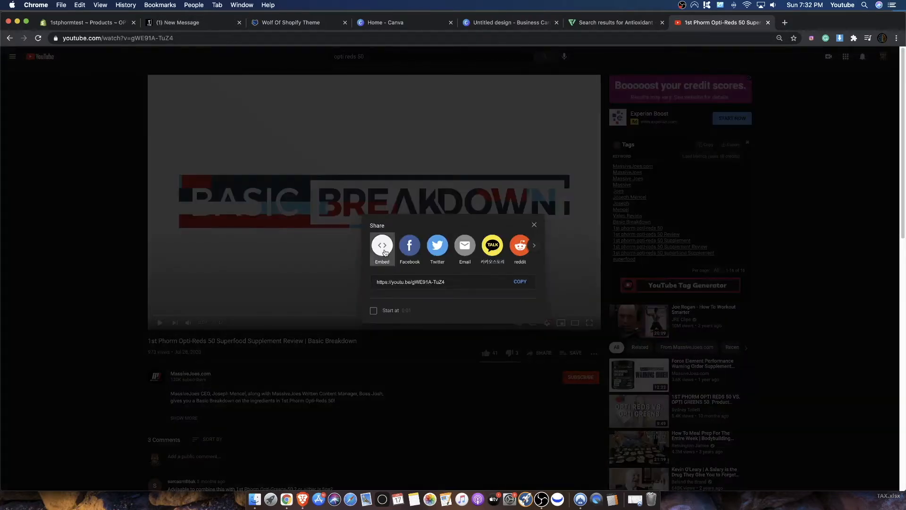
{"action": "left_click", "coordinate": [383, 248]}
{"action": "left_click_drag", "start_coordinate": [610, 265], "coordinate": [533, 214]}
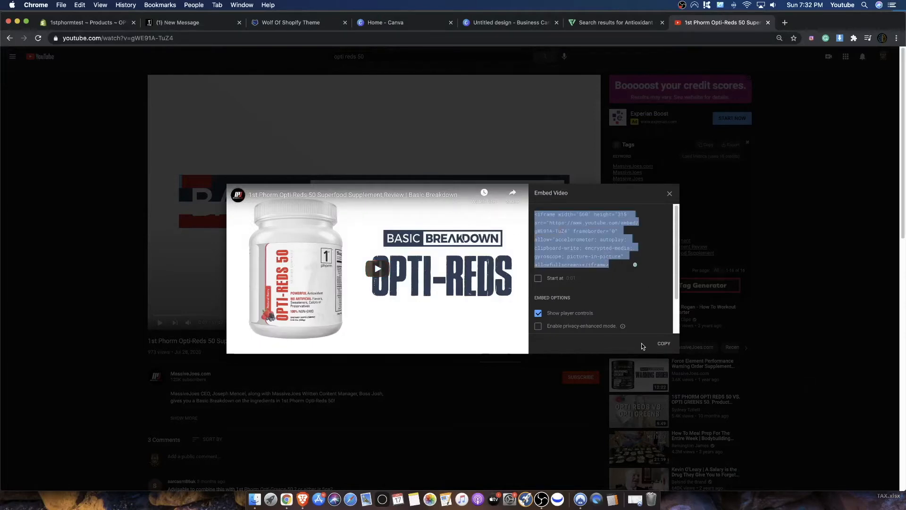
{"action": "left_click", "coordinate": [663, 343]}
- Insert the copied YouTube video embed below the paragraph in the Shopify product description and save the product
{"action": "left_click", "coordinate": [115, 23]}
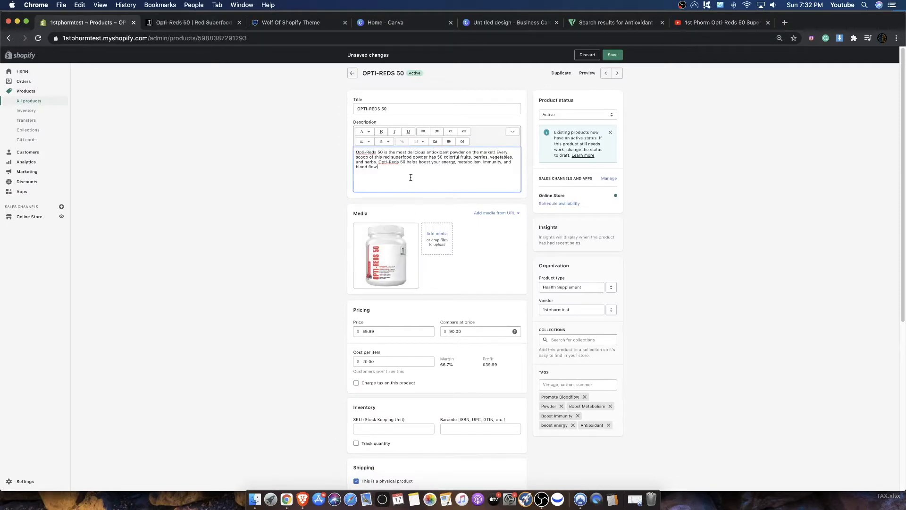
{"action": "key", "text": "BackSpace"}
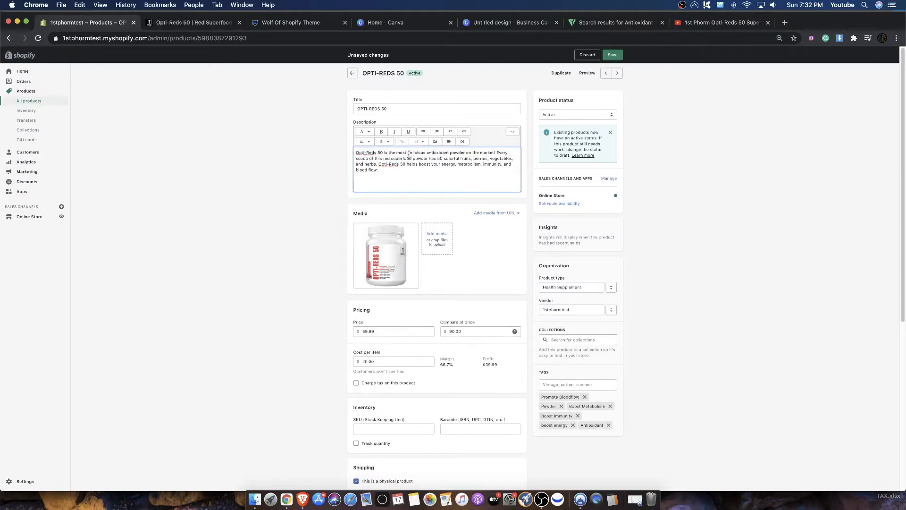
{"action": "left_click", "coordinate": [449, 142]}
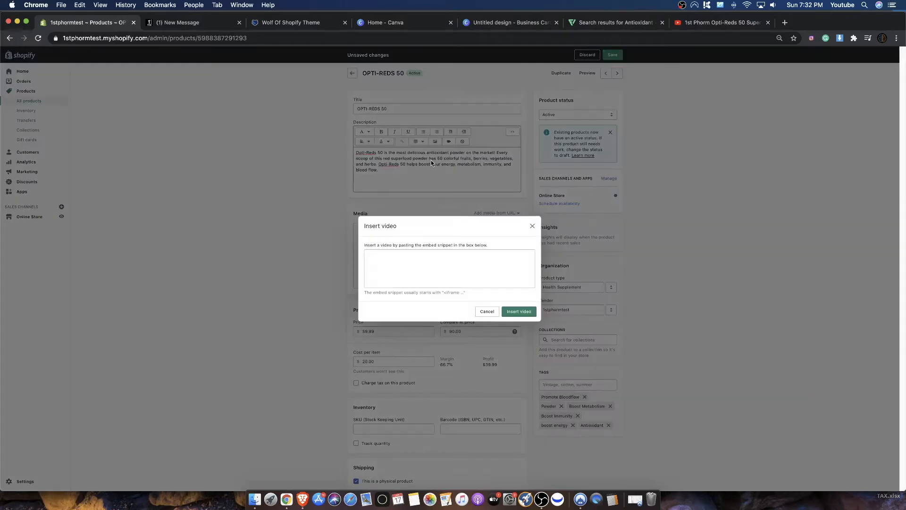
{"action": "left_click", "coordinate": [411, 256]}
{"action": "key", "text": "super+v"}
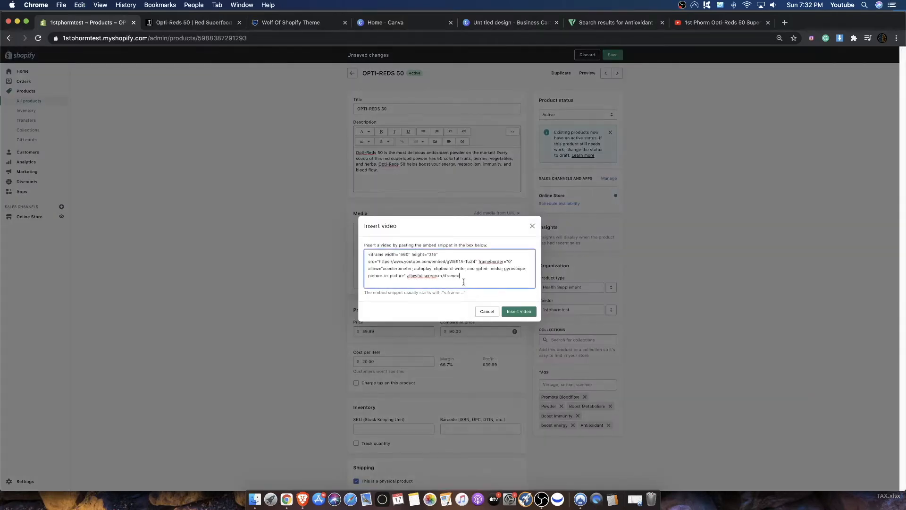
{"action": "left_click", "coordinate": [519, 312]}
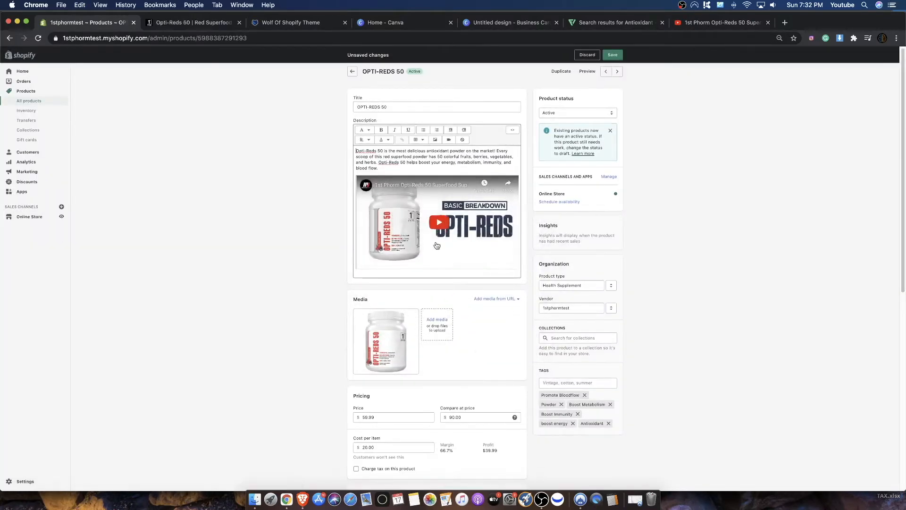
{"action": "left_click", "coordinate": [393, 166]}
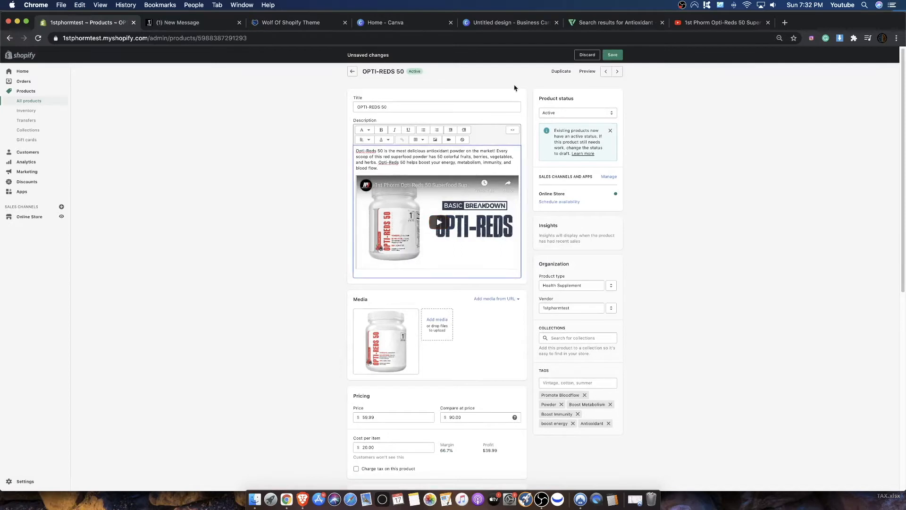
{"action": "left_click", "coordinate": [610, 56]}
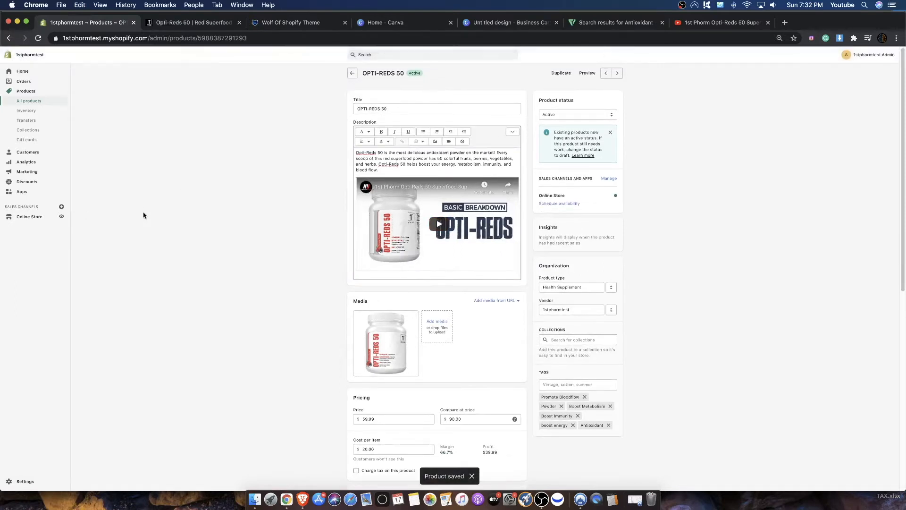
- View the online store, open its product catalog and check how the OPTI-REDS 50 listing displays its sale price
{"action": "left_click", "coordinate": [62, 216]}
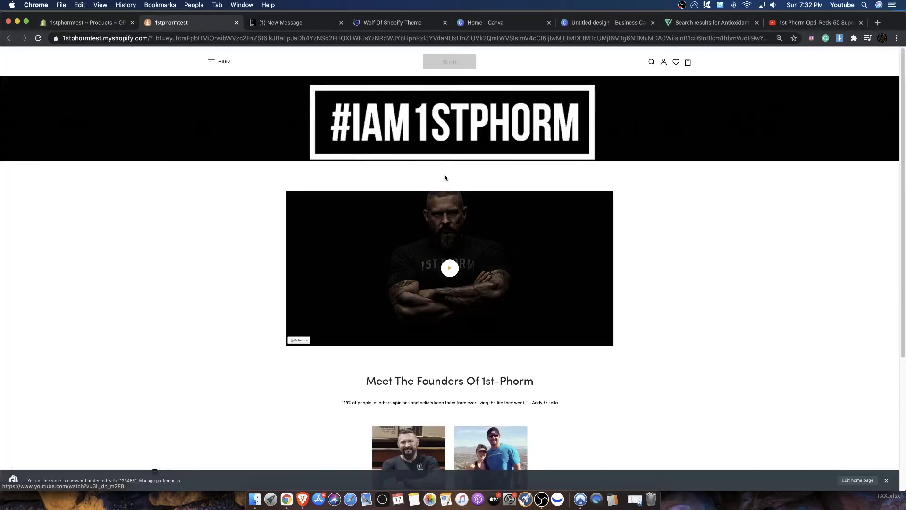
{"action": "scroll", "coordinate": [364, 229], "scroll_direction": "down", "scroll_amount": 4}
{"action": "scroll", "coordinate": [228, 105], "scroll_direction": "up", "scroll_amount": 4}
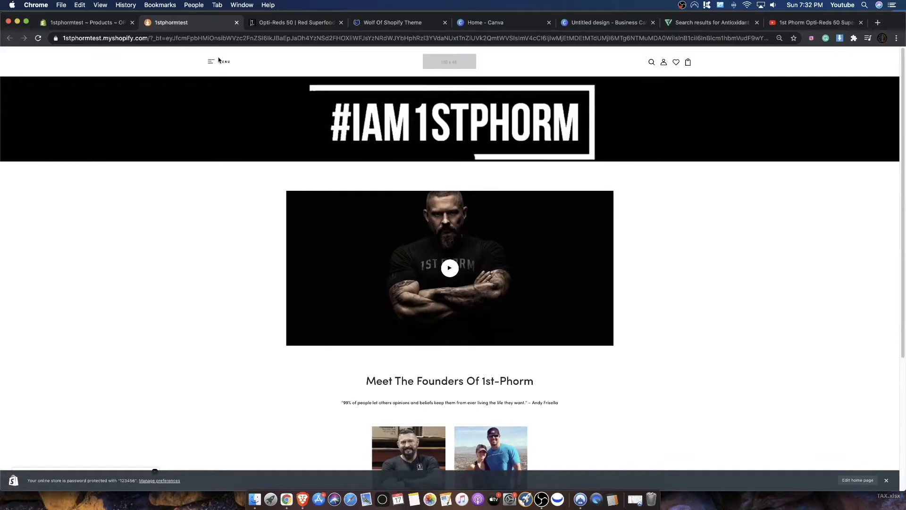
{"action": "left_click", "coordinate": [219, 61]}
{"action": "left_click", "coordinate": [23, 90]}
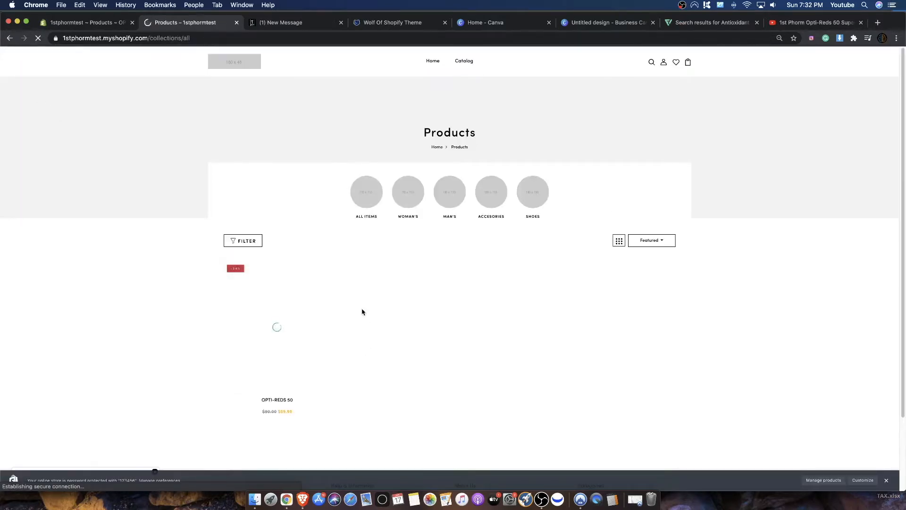
{"action": "scroll", "coordinate": [368, 470], "scroll_direction": "down", "scroll_amount": 2}
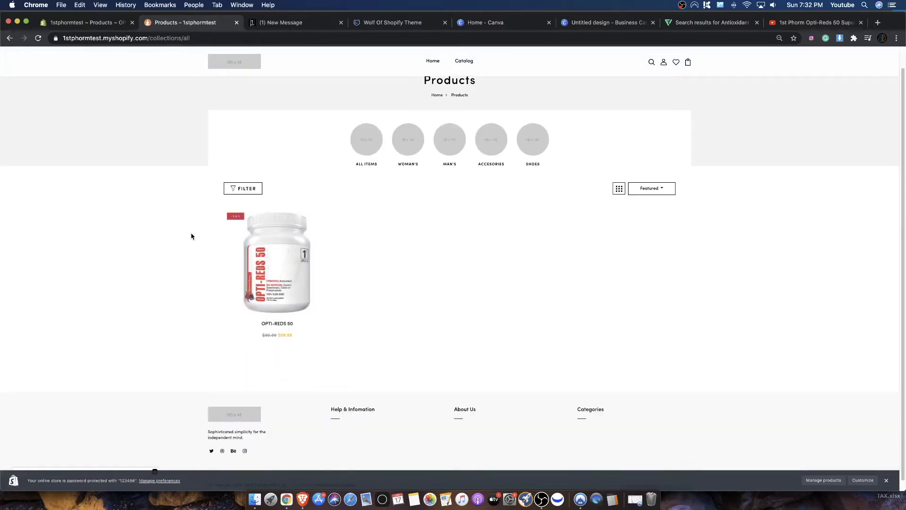
{"action": "left_click_drag", "start_coordinate": [265, 335], "coordinate": [294, 337]}
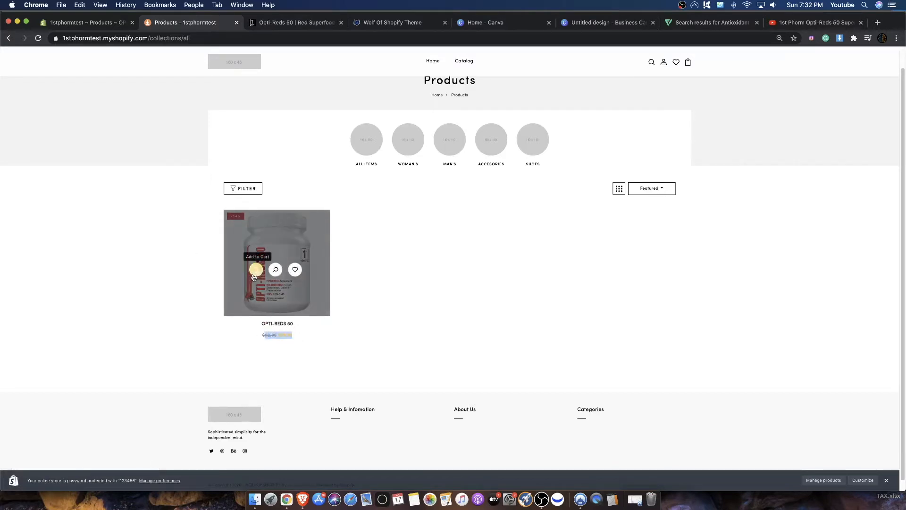
- Open the OPTI-REDS 50 product page from the store catalog and check the short description beside the product image
{"action": "left_click", "coordinate": [301, 289]}
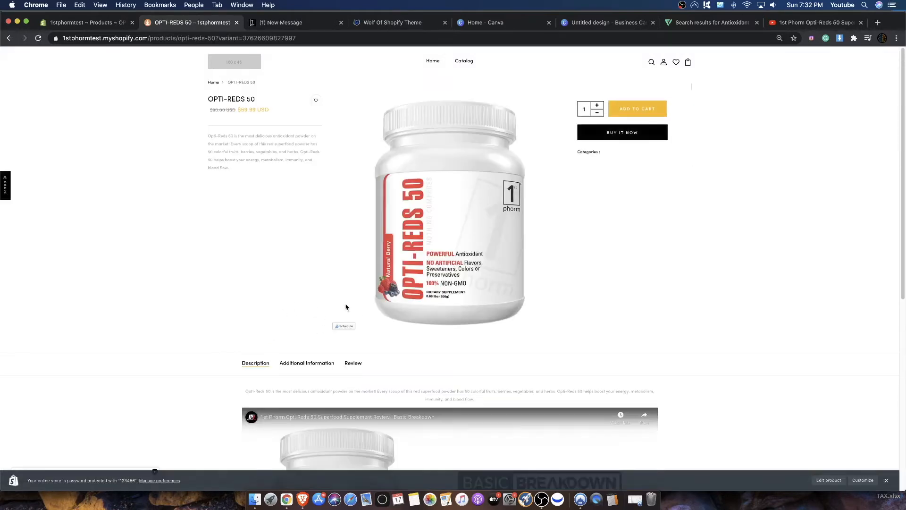
{"action": "left_click_drag", "start_coordinate": [236, 174], "coordinate": [208, 138]}
{"action": "left_click", "coordinate": [237, 178]}
{"action": "left_click_drag", "start_coordinate": [242, 172], "coordinate": [208, 136]}
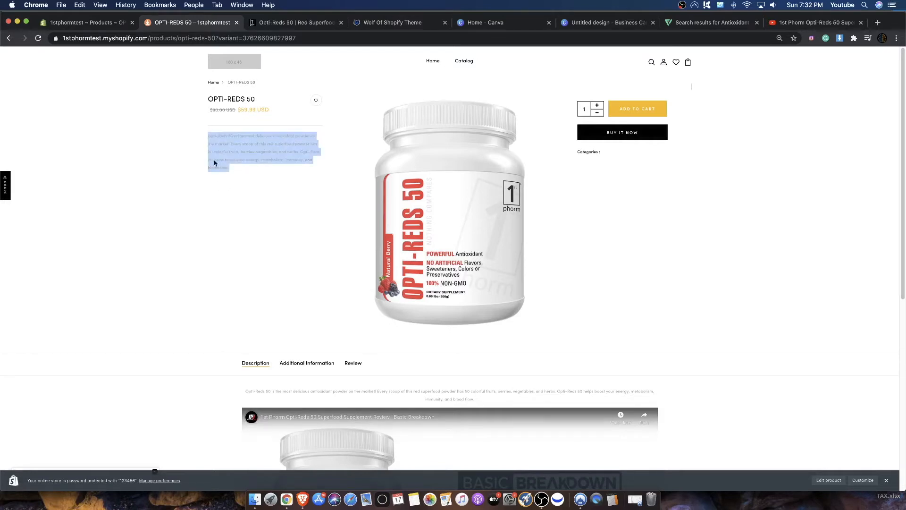
{"action": "scroll", "coordinate": [250, 212], "scroll_direction": "down", "scroll_amount": 3}
{"action": "scroll", "coordinate": [251, 214], "scroll_direction": "down", "scroll_amount": 3}
{"action": "scroll", "coordinate": [251, 216], "scroll_direction": "up", "scroll_amount": 3}
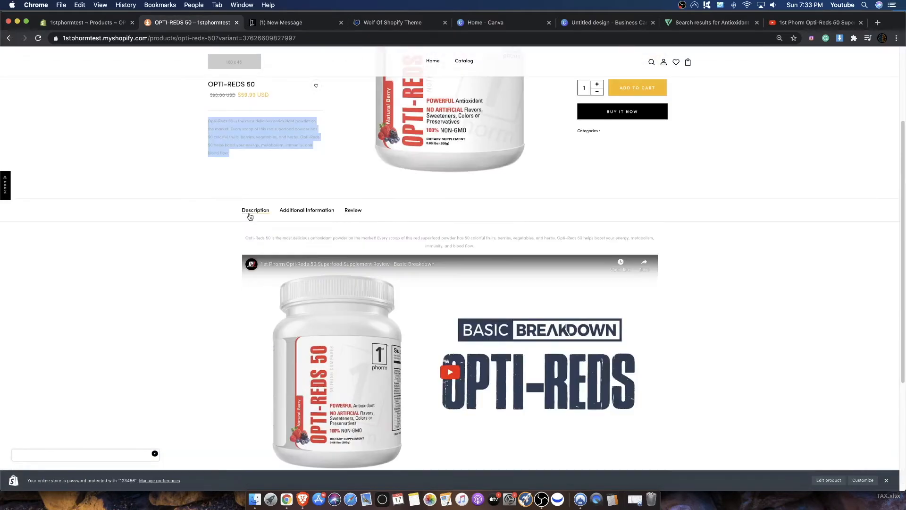
- Check how the full description paragraph and the embedded video display in the Description section of the store product page
{"action": "left_click_drag", "start_coordinate": [249, 238], "coordinate": [521, 244]}
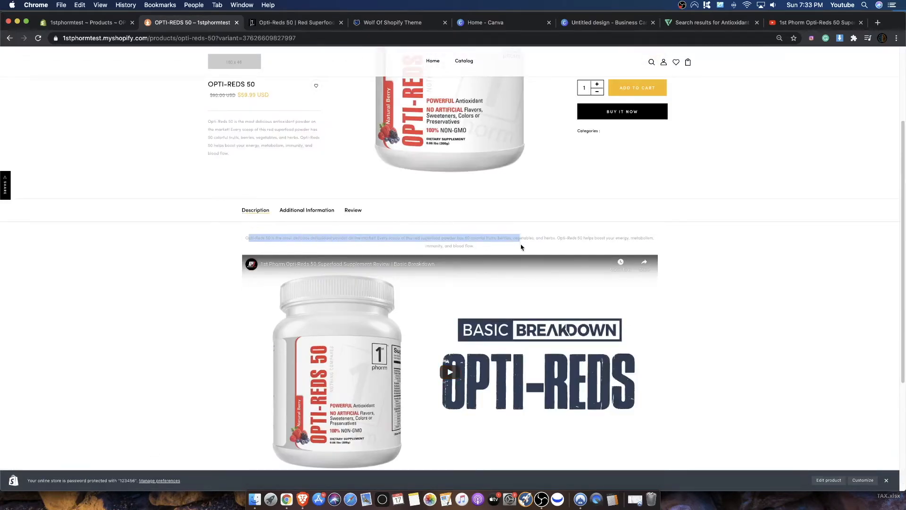
{"action": "scroll", "coordinate": [445, 370], "scroll_direction": "down", "scroll_amount": 2}
{"action": "scroll", "coordinate": [411, 287], "scroll_direction": "up", "scroll_amount": 4}
{"action": "scroll", "coordinate": [449, 303], "scroll_direction": "down", "scroll_amount": 6}
{"action": "scroll", "coordinate": [449, 245], "scroll_direction": "up", "scroll_amount": 1}
{"action": "scroll", "coordinate": [437, 209], "scroll_direction": "up", "scroll_amount": 3}
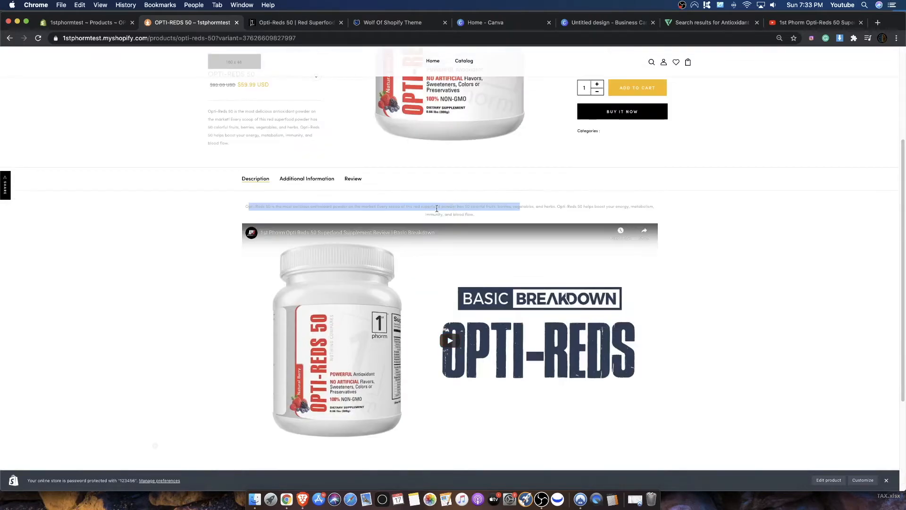
{"action": "left_click", "coordinate": [766, 268]}
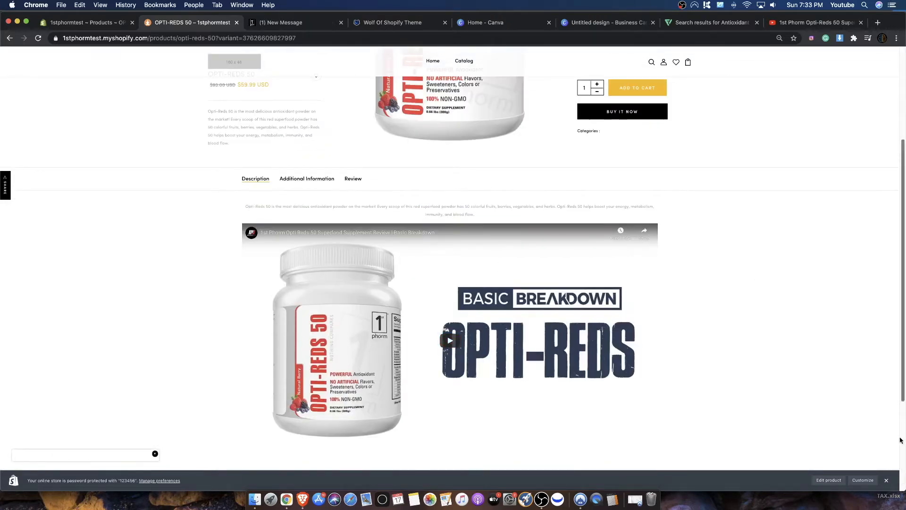
- Dismiss the store's admin bar and look over the product page from the product image to the video
{"action": "left_click", "coordinate": [887, 480]}
{"action": "scroll", "coordinate": [787, 372], "scroll_direction": "down", "scroll_amount": 1}
{"action": "scroll", "coordinate": [765, 251], "scroll_direction": "up", "scroll_amount": 5}
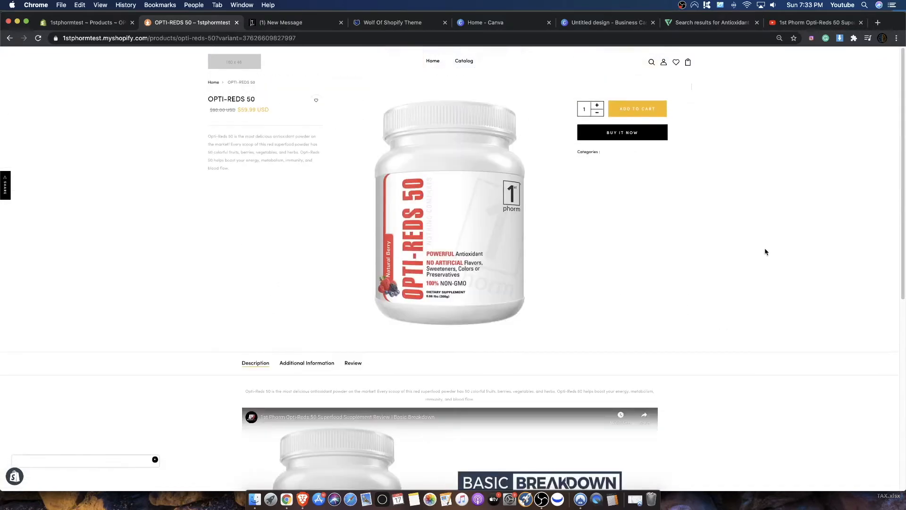
{"action": "scroll", "coordinate": [342, 283], "scroll_direction": "down", "scroll_amount": 5}
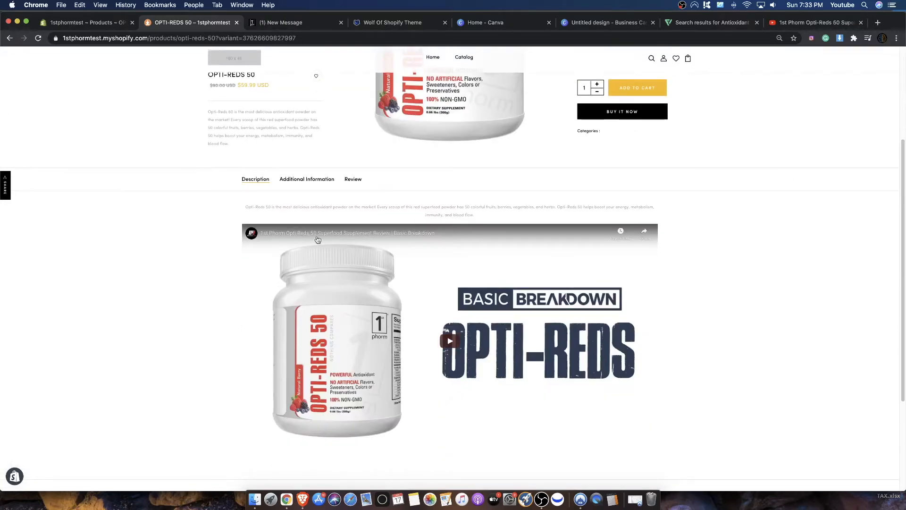
- Return to the product in the Shopify admin and add an empty line below the video in the description
{"action": "left_click", "coordinate": [113, 23]}
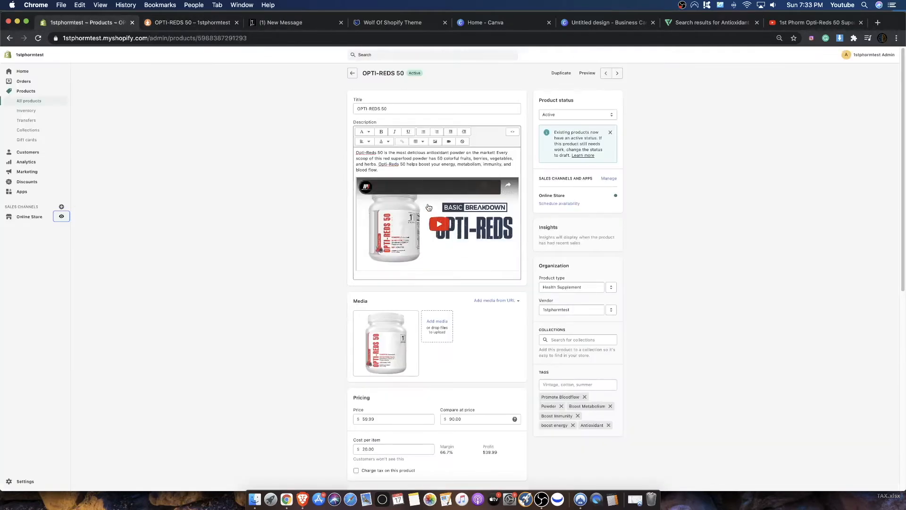
{"action": "scroll", "coordinate": [470, 214], "scroll_direction": "down", "scroll_amount": 2}
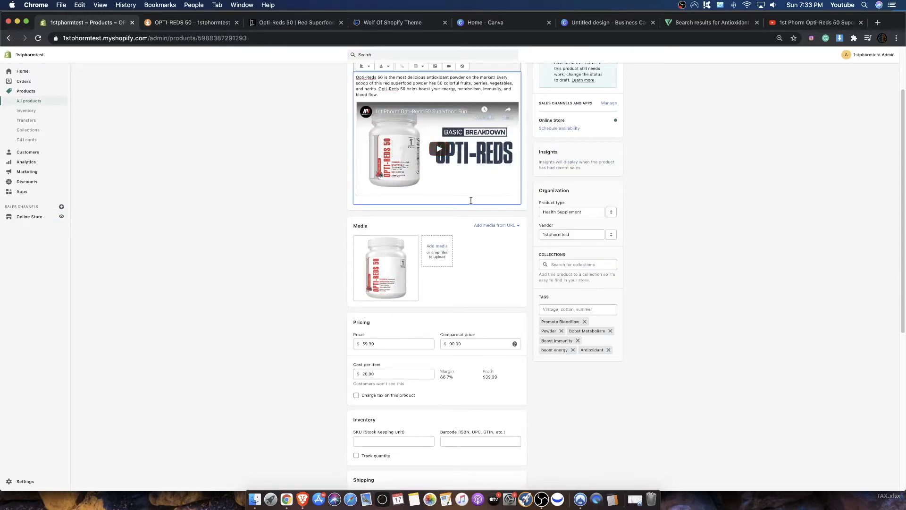
{"action": "key", "text": "Return"}
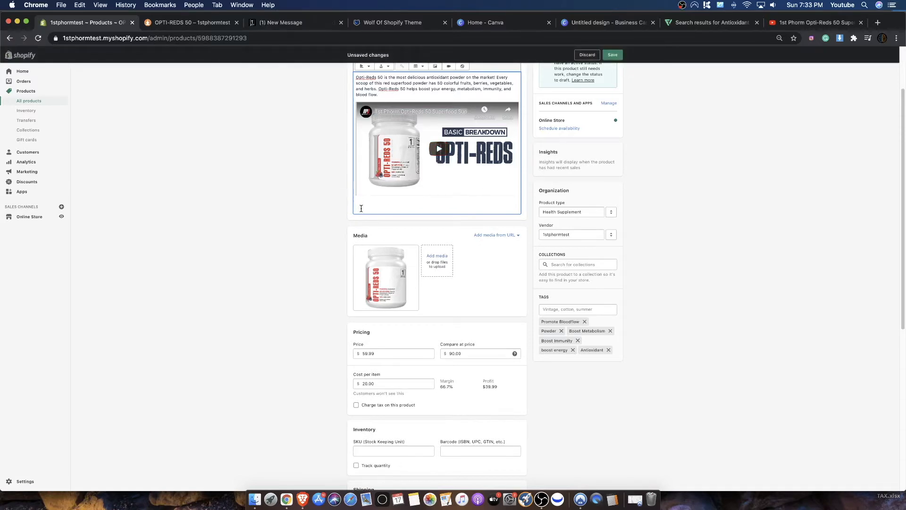
- Copy all the description text below the video on the 1st Phorm page, from "Your body has to defend itself" through the disclaimer
{"action": "left_click", "coordinate": [193, 22]}
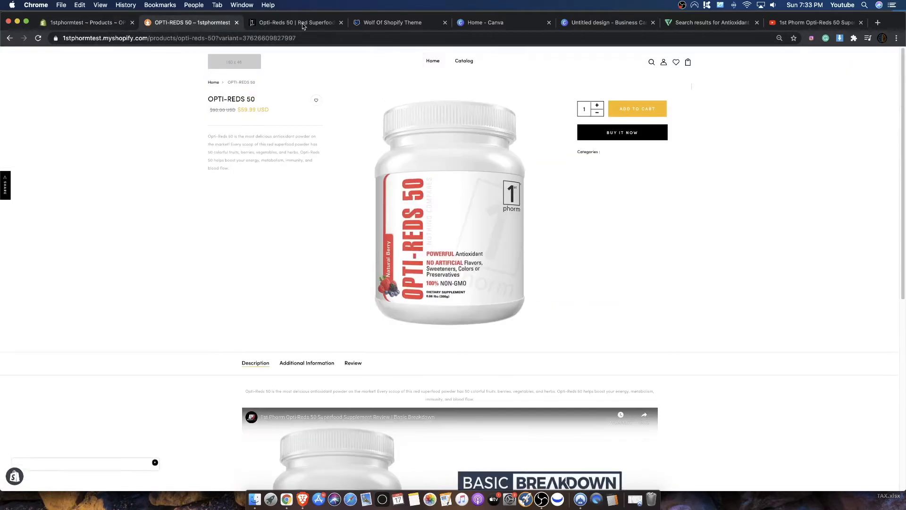
{"action": "left_click", "coordinate": [296, 23]}
{"action": "scroll", "coordinate": [550, 280], "scroll_direction": "down", "scroll_amount": 6}
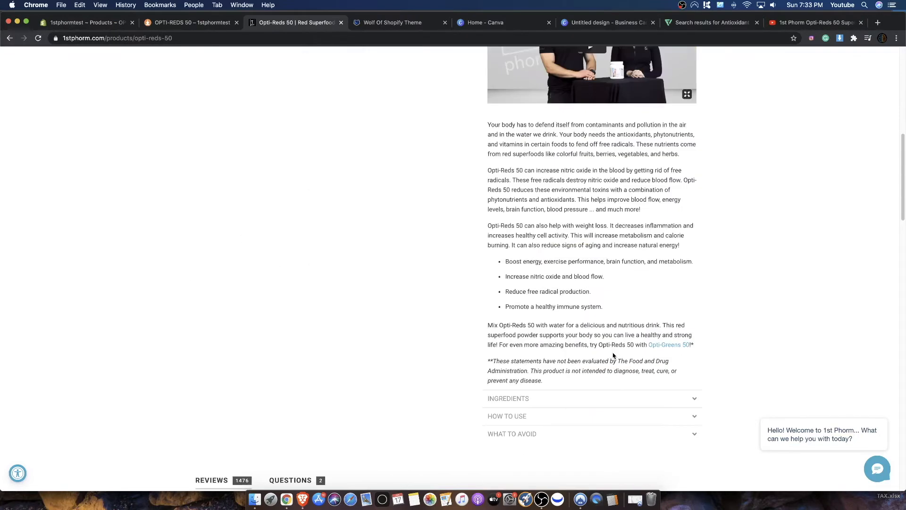
{"action": "left_click_drag", "start_coordinate": [560, 382], "coordinate": [477, 128]}
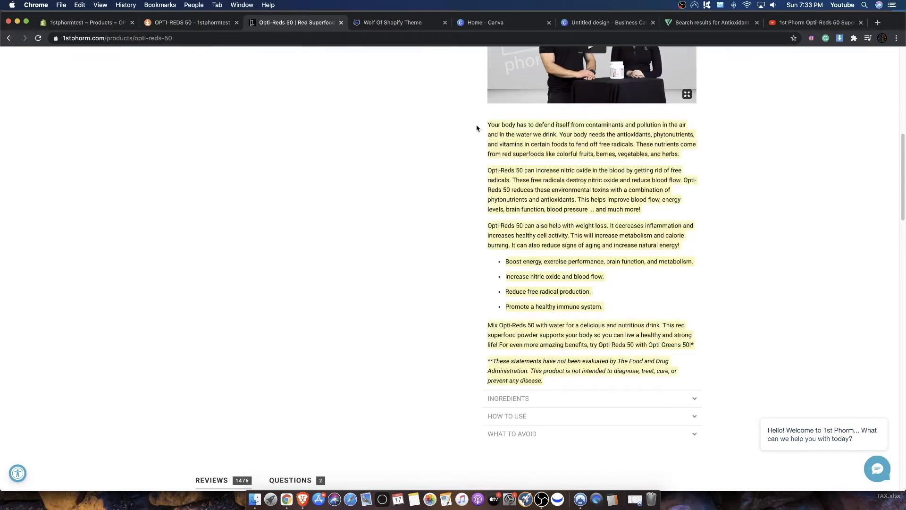
- Paste the copied text below the video in the Shopify product description, save the product and review the whole description
{"action": "left_click", "coordinate": [124, 25]}
{"action": "key", "text": "super+v"}
{"action": "scroll", "coordinate": [455, 204], "scroll_direction": "up", "scroll_amount": 6}
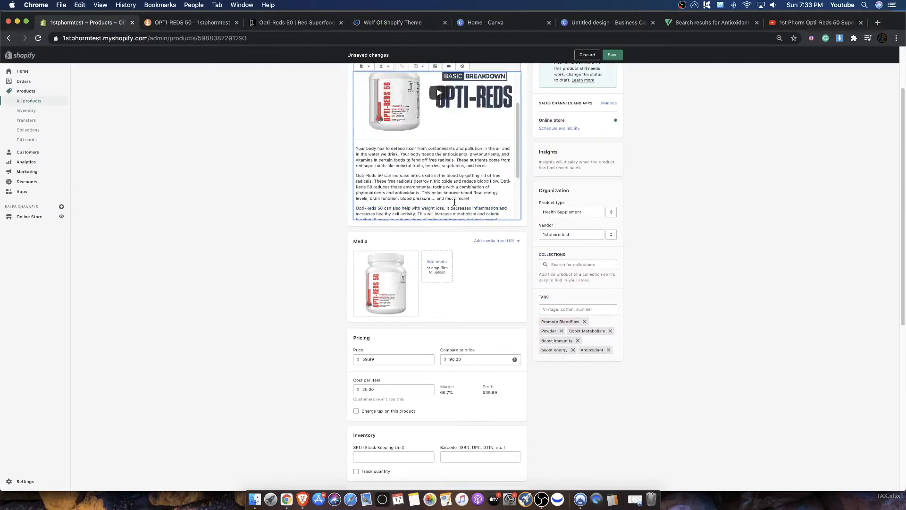
{"action": "left_click", "coordinate": [614, 55]}
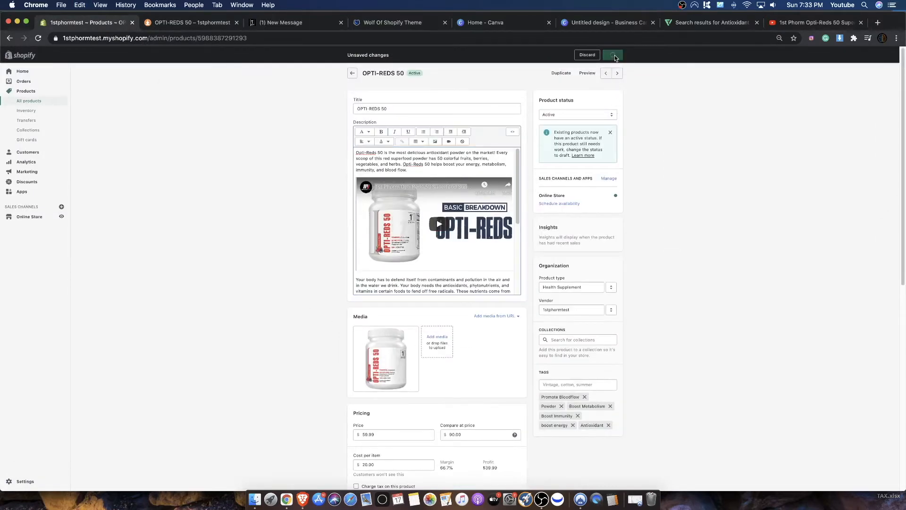
{"action": "scroll", "coordinate": [406, 231], "scroll_direction": "down", "scroll_amount": 4}
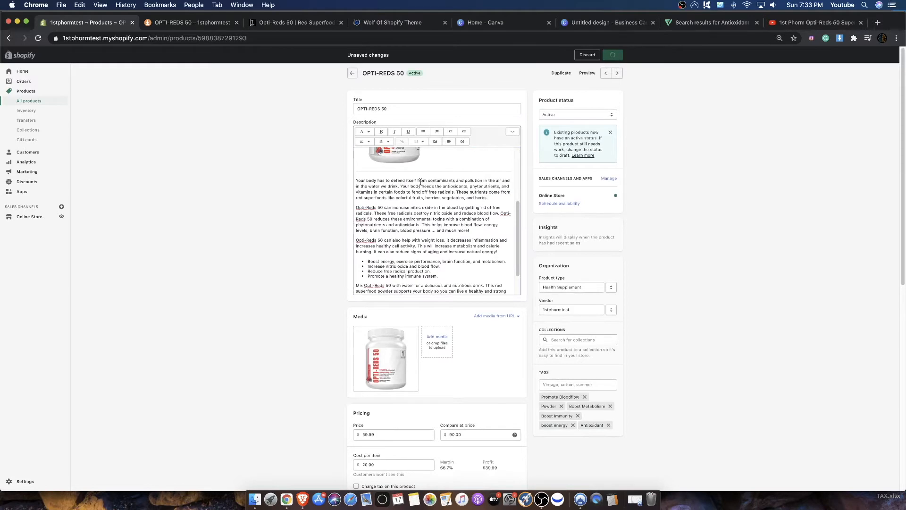
{"action": "scroll", "coordinate": [474, 256], "scroll_direction": "up", "scroll_amount": 4}
{"action": "scroll", "coordinate": [428, 209], "scroll_direction": "down", "scroll_amount": 5}
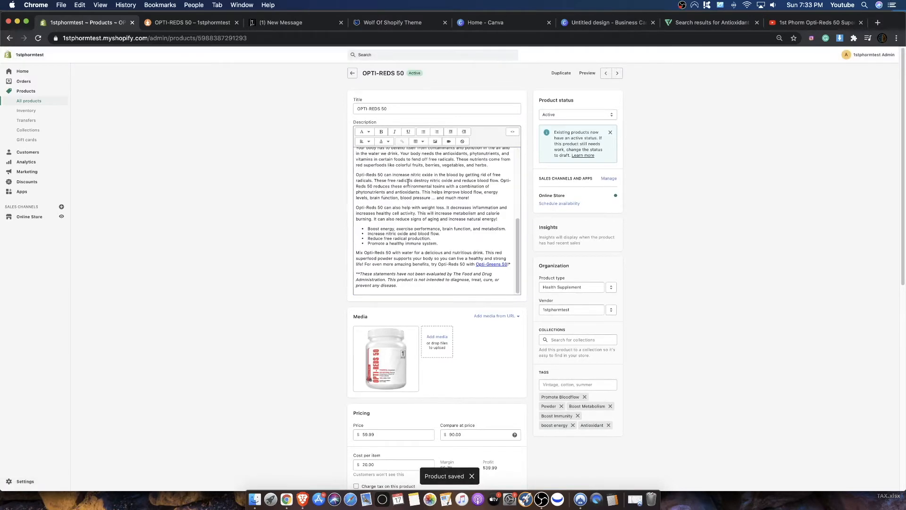
{"action": "scroll", "coordinate": [409, 182], "scroll_direction": "up", "scroll_amount": 5}
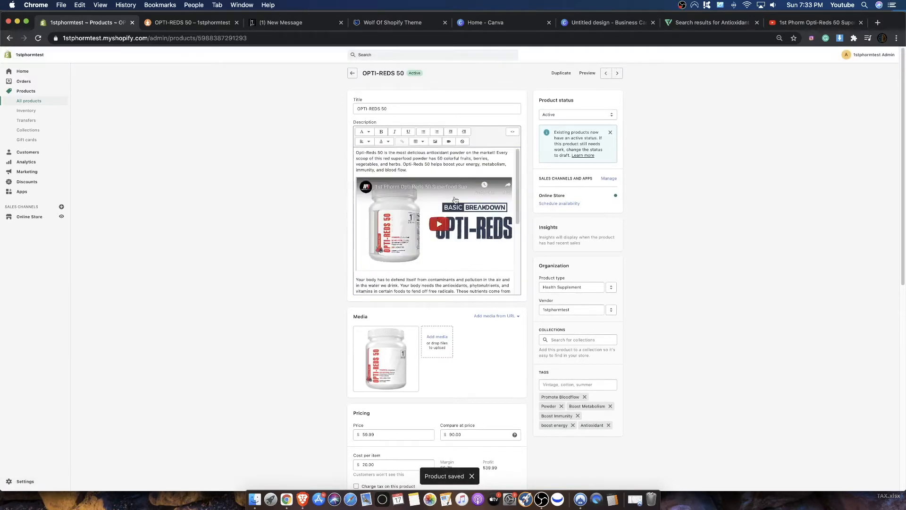
- Preview the OPTI-REDS 50 product and reduce the browser zoom so more of the page fits on screen
{"action": "left_click", "coordinate": [590, 74]}
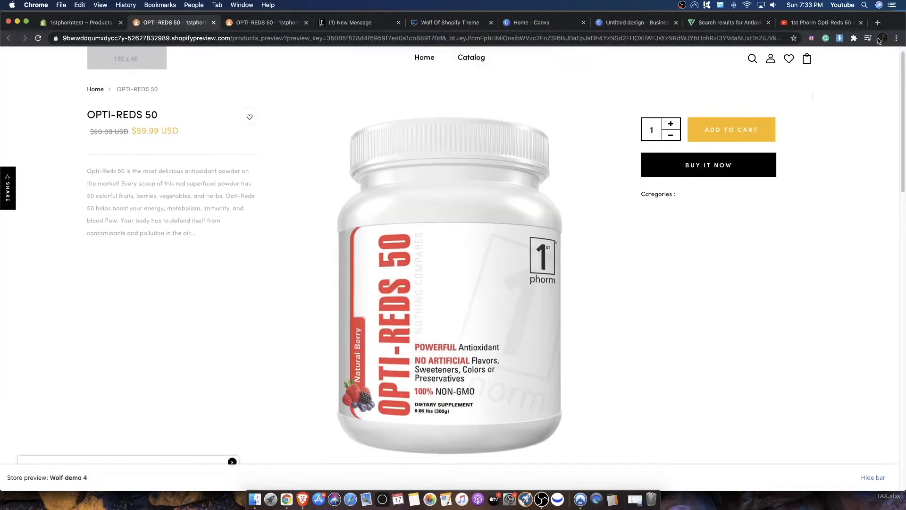
{"action": "left_click", "coordinate": [896, 38]}
{"action": "left_click", "coordinate": [831, 136]}
{"action": "left_click", "coordinate": [831, 136]}
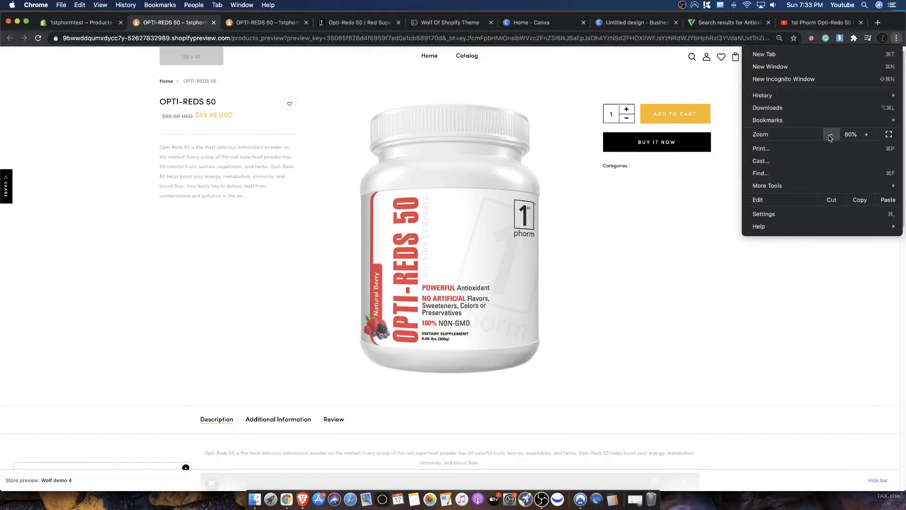
{"action": "left_click", "coordinate": [830, 135]}
{"action": "left_click", "coordinate": [830, 135]}
{"action": "left_click", "coordinate": [549, 194]}
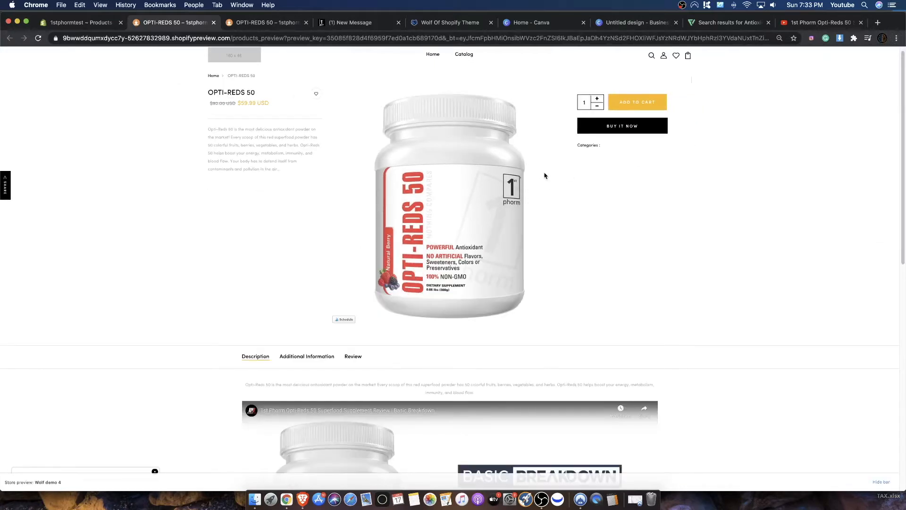
- Examine the short description, video, added paragraphs and bullet list on the product preview page
{"action": "left_click_drag", "start_coordinate": [209, 128], "coordinate": [289, 173]}
{"action": "left_click", "coordinate": [279, 176]}
{"action": "scroll", "coordinate": [283, 162], "scroll_direction": "down", "scroll_amount": 7}
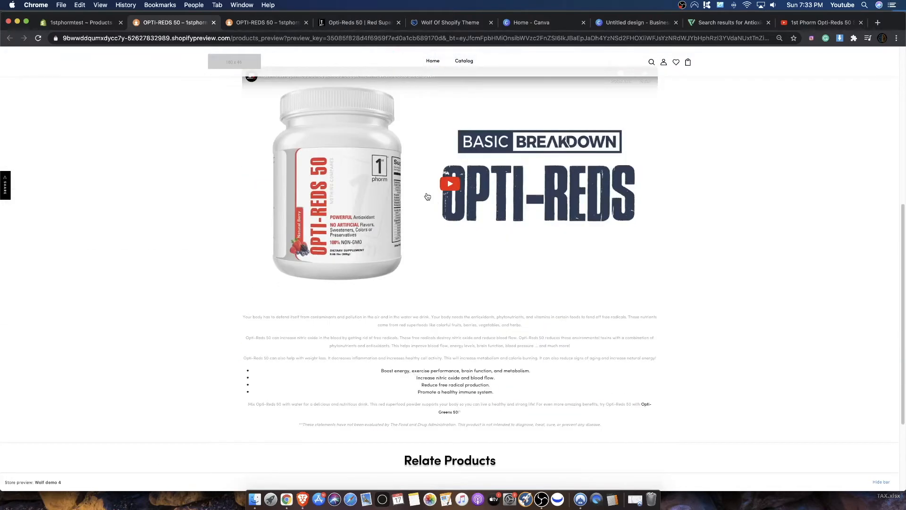
{"action": "scroll", "coordinate": [435, 233], "scroll_direction": "down", "scroll_amount": 3}
{"action": "left_click_drag", "start_coordinate": [259, 188], "coordinate": [565, 297]}
{"action": "left_click", "coordinate": [567, 296]}
{"action": "left_click_drag", "start_coordinate": [496, 259], "coordinate": [449, 212]}
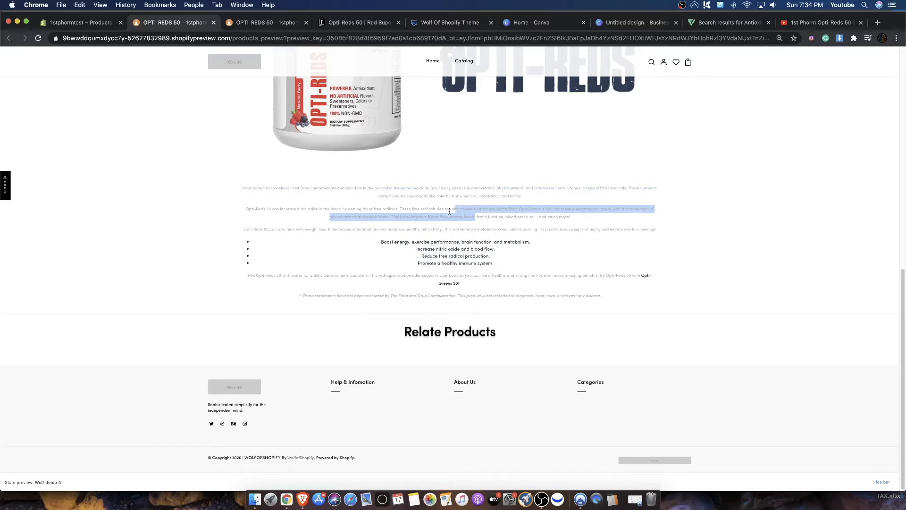
{"action": "scroll", "coordinate": [388, 176], "scroll_direction": "up", "scroll_amount": 10}
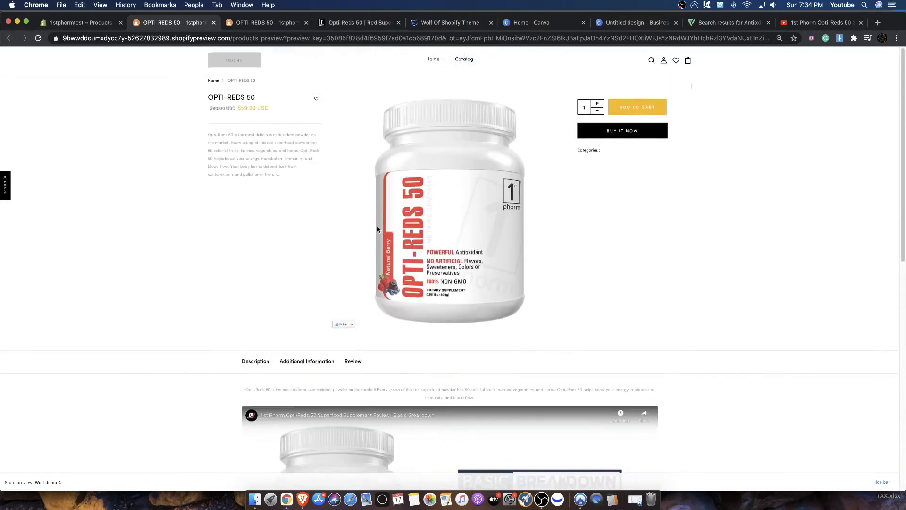
{"action": "scroll", "coordinate": [390, 270], "scroll_direction": "down", "scroll_amount": 6}
{"action": "left_click", "coordinate": [440, 399]}
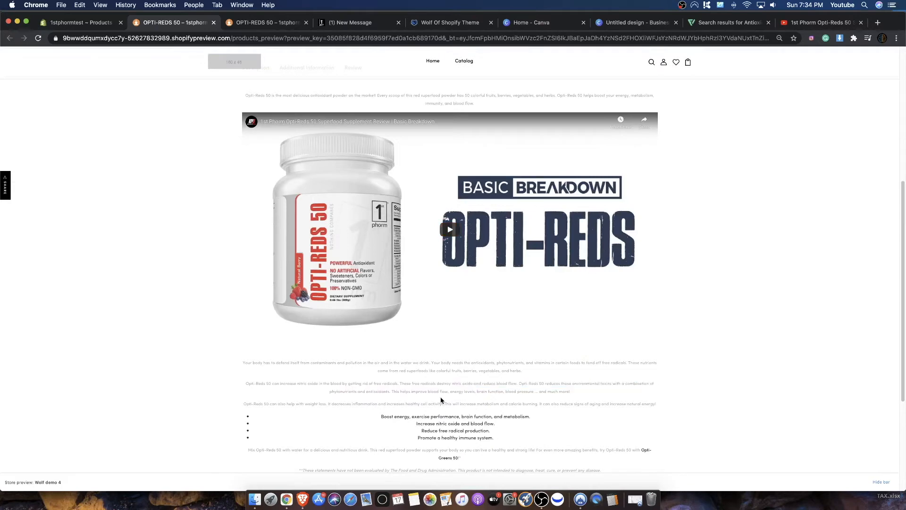
{"action": "scroll", "coordinate": [401, 347], "scroll_direction": "up", "scroll_amount": 7}
{"action": "left_click_drag", "start_coordinate": [317, 391], "coordinate": [311, 353]}
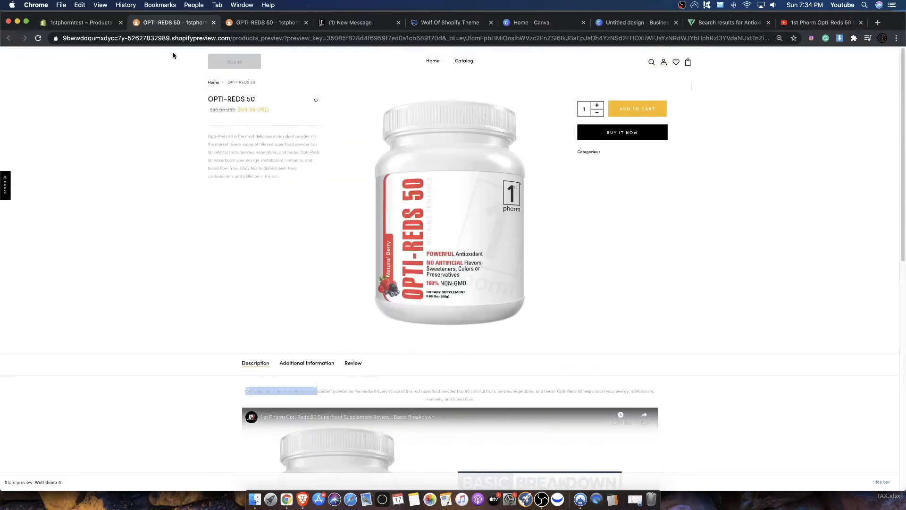
- Compare the opening paragraph in the Shopify product description with the short description on the store product page
{"action": "left_click", "coordinate": [81, 22]}
{"action": "left_click_drag", "start_coordinate": [405, 159], "coordinate": [374, 153]}
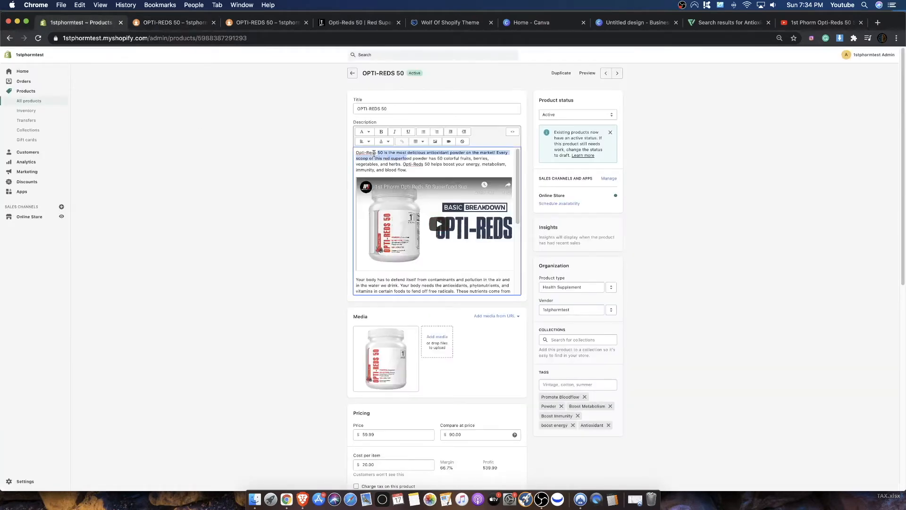
{"action": "left_click", "coordinate": [385, 142]}
{"action": "left_click", "coordinate": [397, 171]}
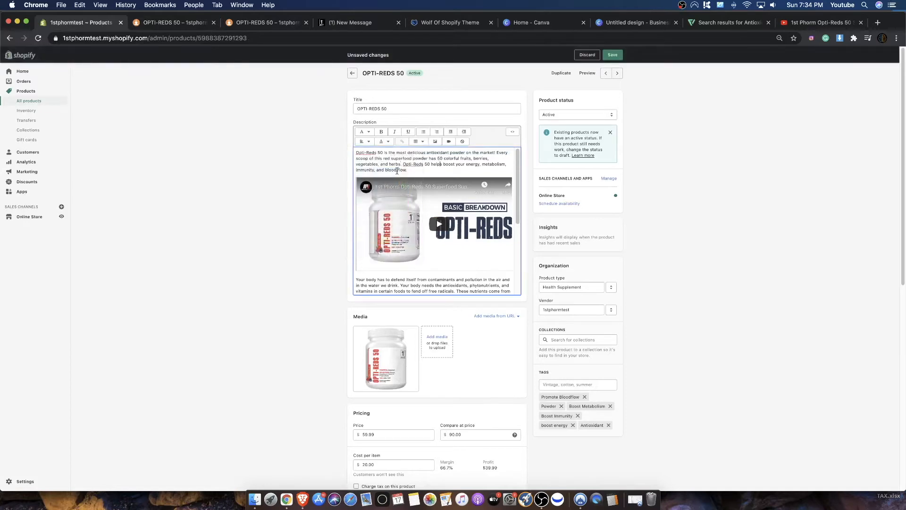
{"action": "left_click_drag", "start_coordinate": [420, 169], "coordinate": [176, 71]}
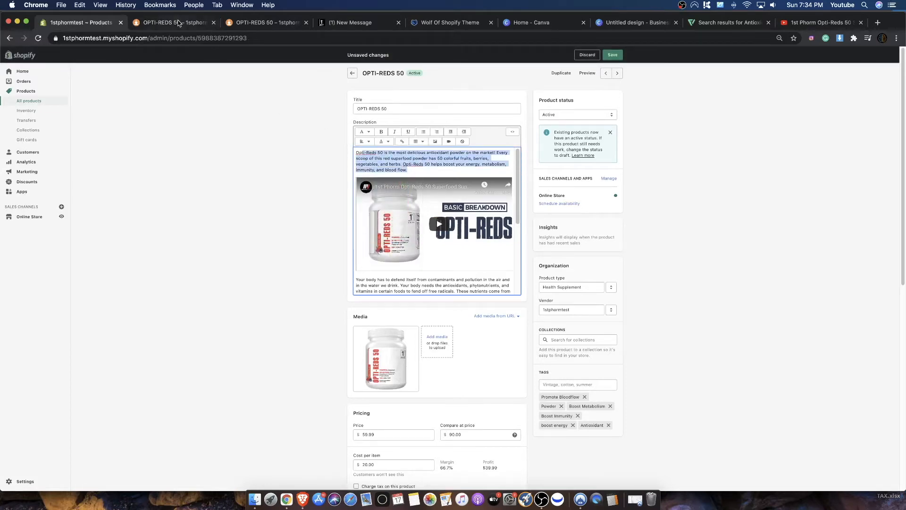
{"action": "scroll", "coordinate": [461, 213], "scroll_direction": "down", "scroll_amount": 5}
{"action": "left_click", "coordinate": [227, 22]}
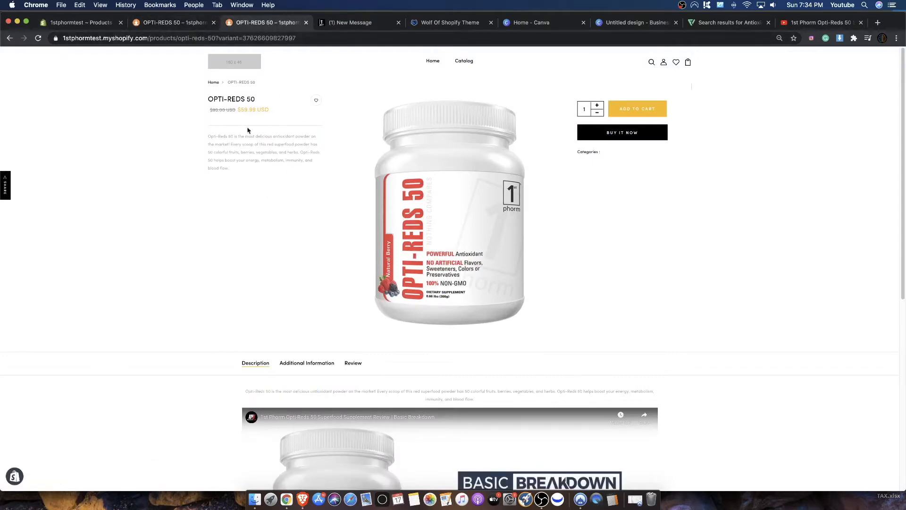
{"action": "left_click_drag", "start_coordinate": [257, 131], "coordinate": [277, 186]}
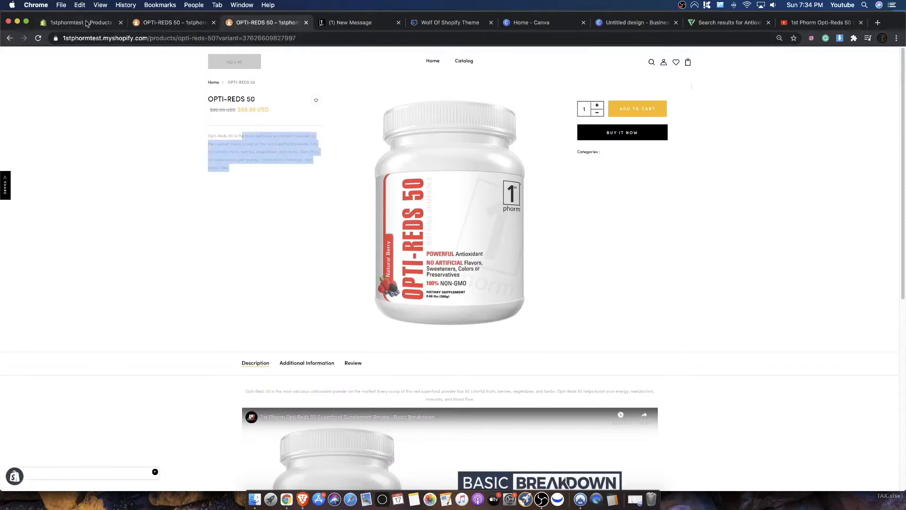
- Review the full description in the Shopify editor and compare it with the short description excerpt in the product preview
{"action": "left_click", "coordinate": [82, 22]}
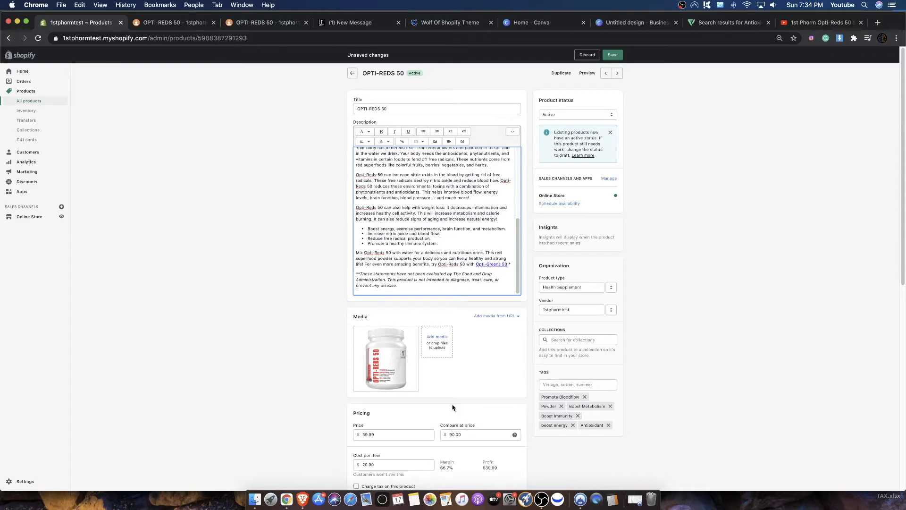
{"action": "scroll", "coordinate": [451, 376], "scroll_direction": "down", "scroll_amount": 5}
{"action": "scroll", "coordinate": [404, 177], "scroll_direction": "up", "scroll_amount": 5}
{"action": "scroll", "coordinate": [430, 222], "scroll_direction": "up", "scroll_amount": 3}
{"action": "key", "text": "super+a"}
{"action": "left_click", "coordinate": [173, 23]}
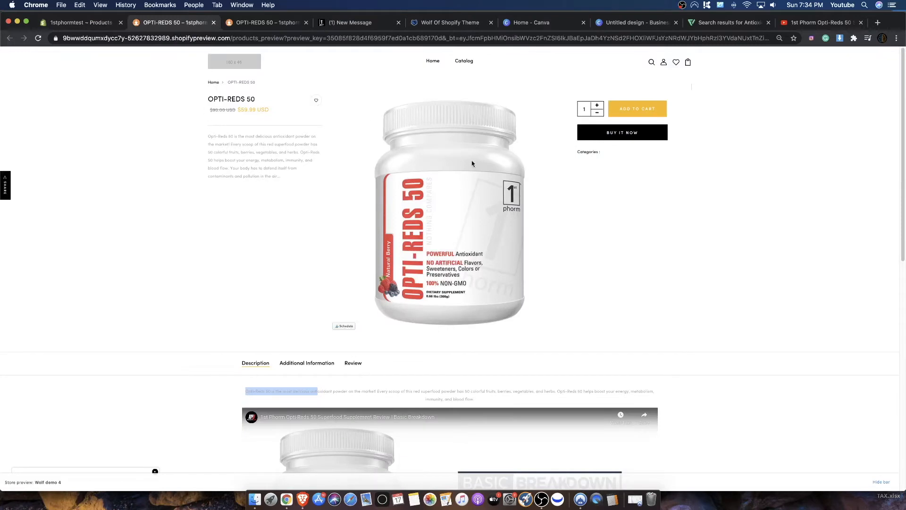
{"action": "left_click_drag", "start_coordinate": [210, 142], "coordinate": [317, 186]}
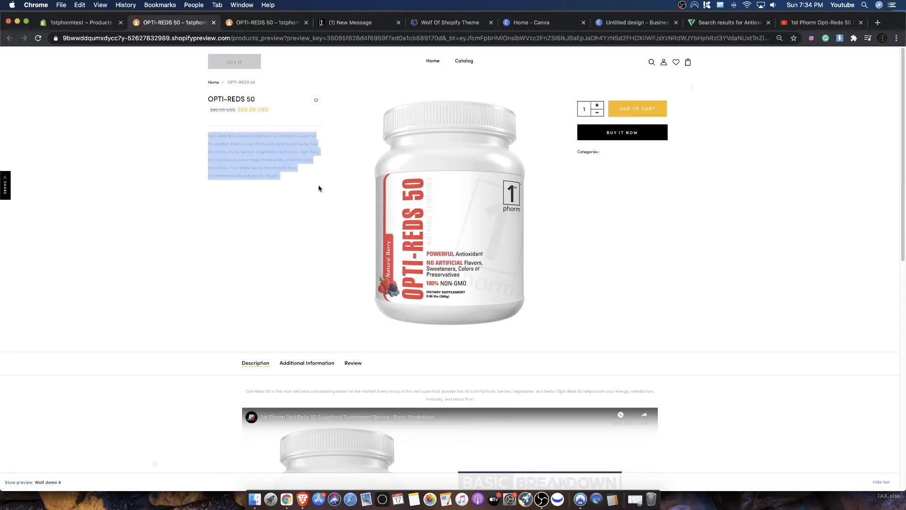
- Compare the short description beside the product image with the full description and video further down the product preview
{"action": "left_click", "coordinate": [201, 136]}
{"action": "left_click_drag", "start_coordinate": [204, 138], "coordinate": [273, 162]}
{"action": "left_click", "coordinate": [266, 162]}
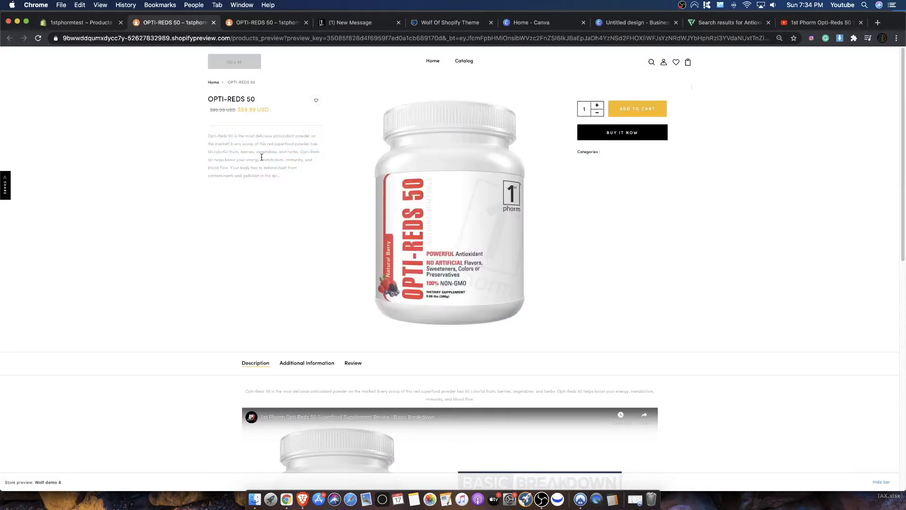
{"action": "left_click_drag", "start_coordinate": [219, 135], "coordinate": [293, 176]}
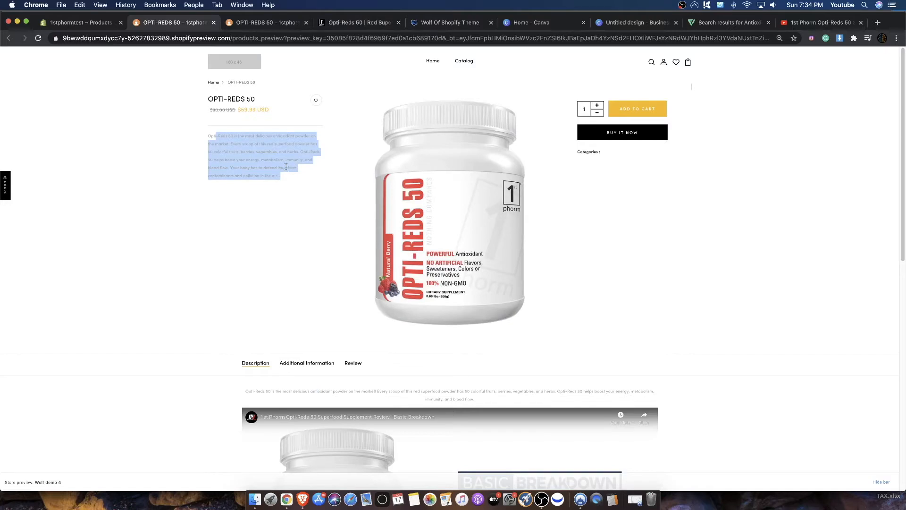
{"action": "scroll", "coordinate": [286, 167], "scroll_direction": "down", "scroll_amount": 10}
{"action": "scroll", "coordinate": [496, 256], "scroll_direction": "up", "scroll_amount": 2}
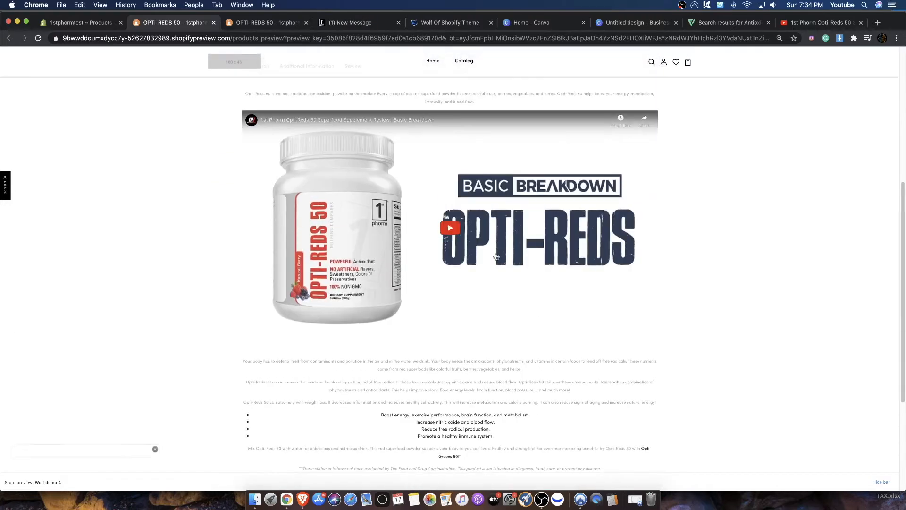
{"action": "scroll", "coordinate": [496, 256], "scroll_direction": "down", "scroll_amount": 3}
{"action": "scroll", "coordinate": [463, 300], "scroll_direction": "up", "scroll_amount": 6}
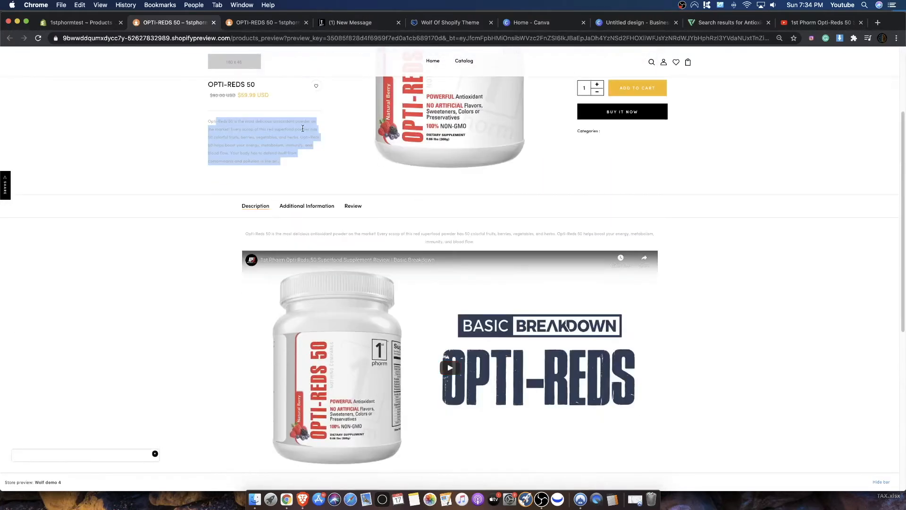
- Examine the Additional Information section of the product preview, including its payment, delivery and support text and product image
{"action": "left_click", "coordinate": [303, 206]}
{"action": "scroll", "coordinate": [487, 313], "scroll_direction": "down", "scroll_amount": 1}
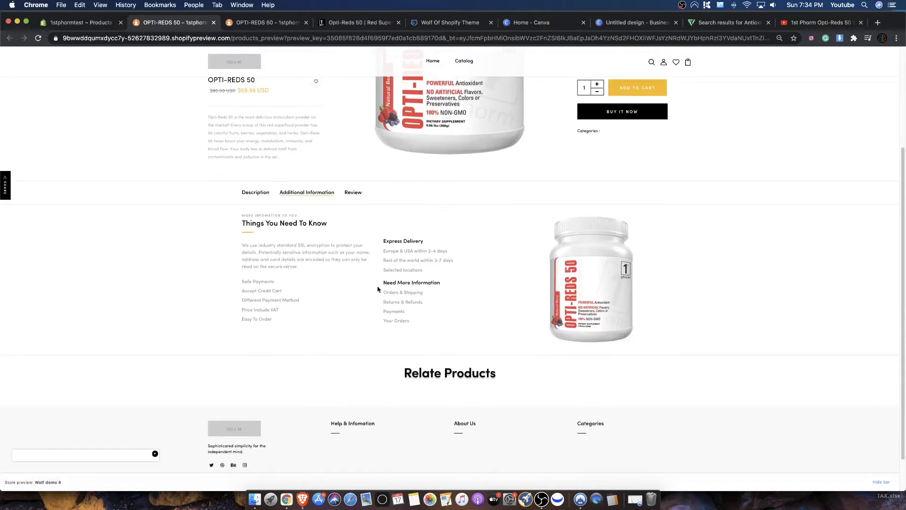
{"action": "left_click_drag", "start_coordinate": [283, 238], "coordinate": [656, 314]}
{"action": "left_click", "coordinate": [662, 312]}
{"action": "left_click_drag", "start_coordinate": [303, 231], "coordinate": [393, 271]}
{"action": "left_click_drag", "start_coordinate": [384, 237], "coordinate": [426, 259]}
{"action": "left_click", "coordinate": [251, 291]}
{"action": "left_click_drag", "start_coordinate": [222, 213], "coordinate": [456, 328]}
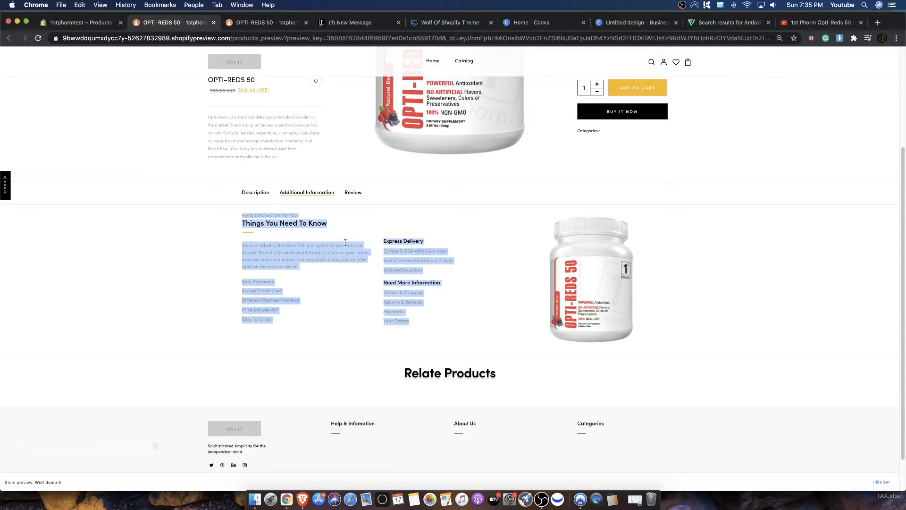
{"action": "left_click", "coordinate": [685, 274]}
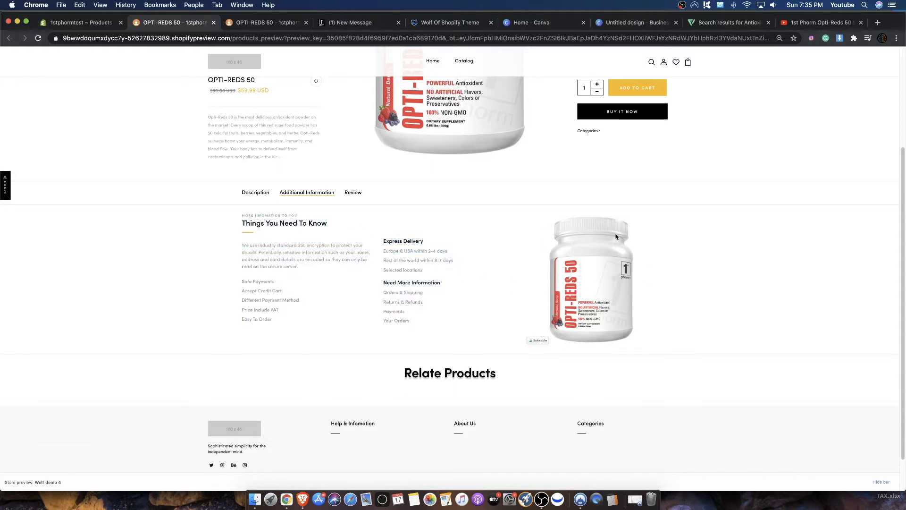
{"action": "scroll", "coordinate": [236, 156], "scroll_direction": "up", "scroll_amount": 1}
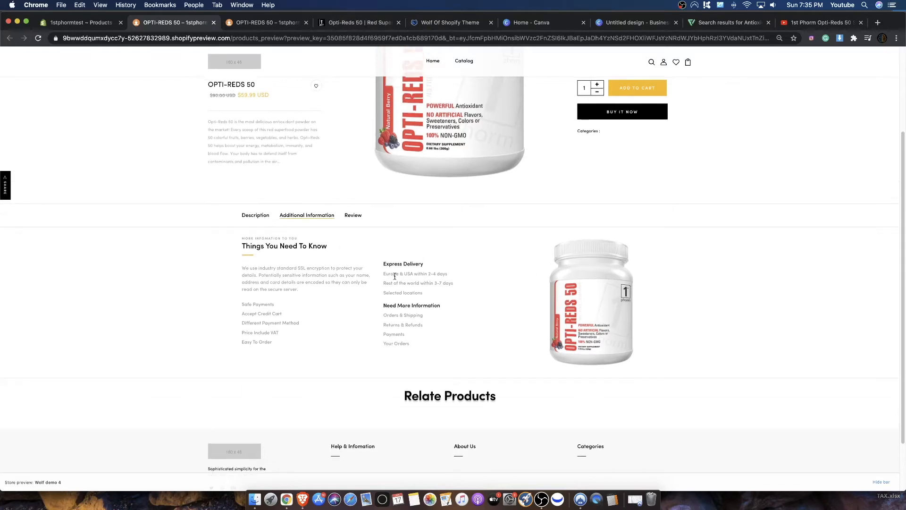
{"action": "scroll", "coordinate": [543, 254], "scroll_direction": "up", "scroll_amount": 5}
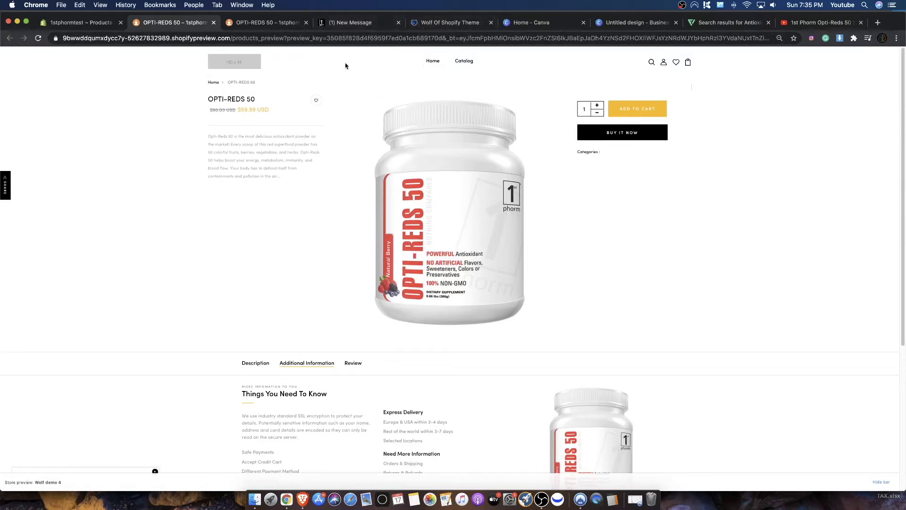
- Download the Supplement Facts image from the ingredients section of the 1st Phorm Opti-Reds 50 page
{"action": "left_click", "coordinate": [364, 23]}
{"action": "scroll", "coordinate": [656, 342], "scroll_direction": "down", "scroll_amount": 2}
{"action": "left_click", "coordinate": [530, 327]}
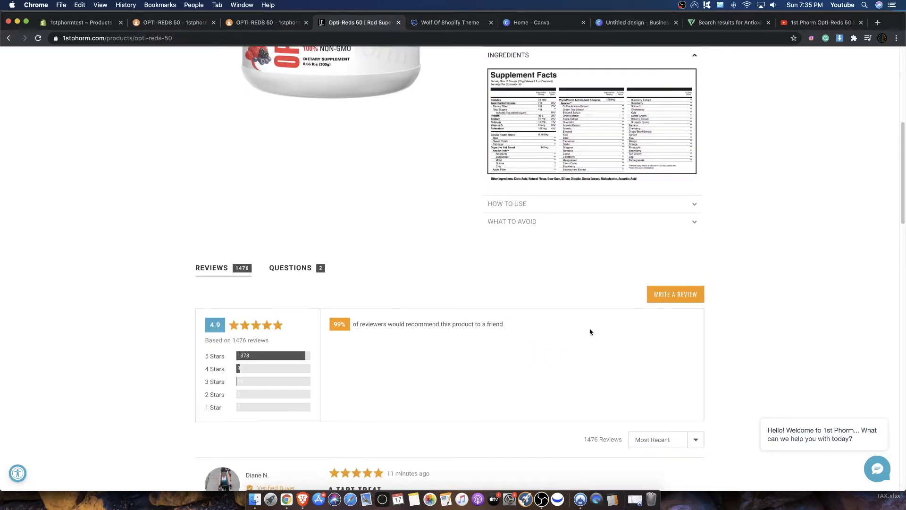
{"action": "scroll", "coordinate": [585, 326], "scroll_direction": "up", "scroll_amount": 4}
{"action": "left_click_drag", "start_coordinate": [626, 323], "coordinate": [596, 301]}
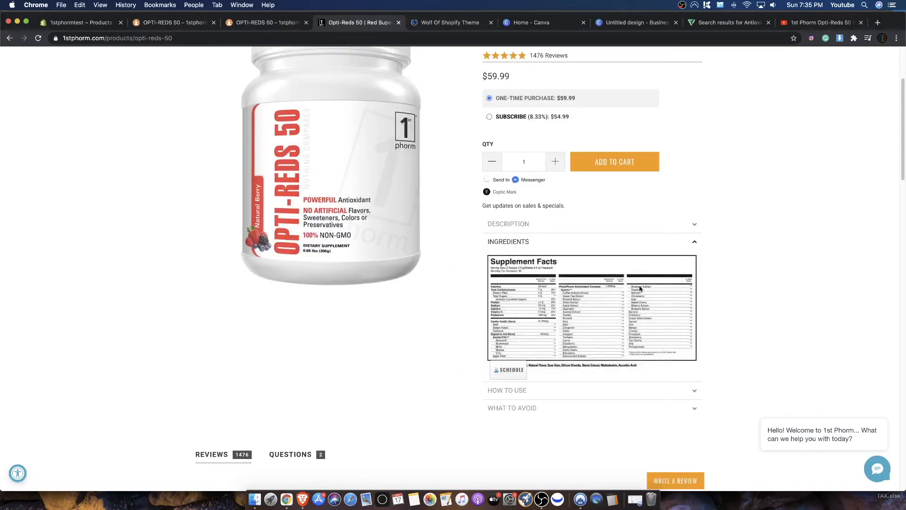
{"action": "right_click", "coordinate": [641, 286]}
{"action": "left_click", "coordinate": [676, 300]}
{"action": "left_click", "coordinate": [609, 233]}
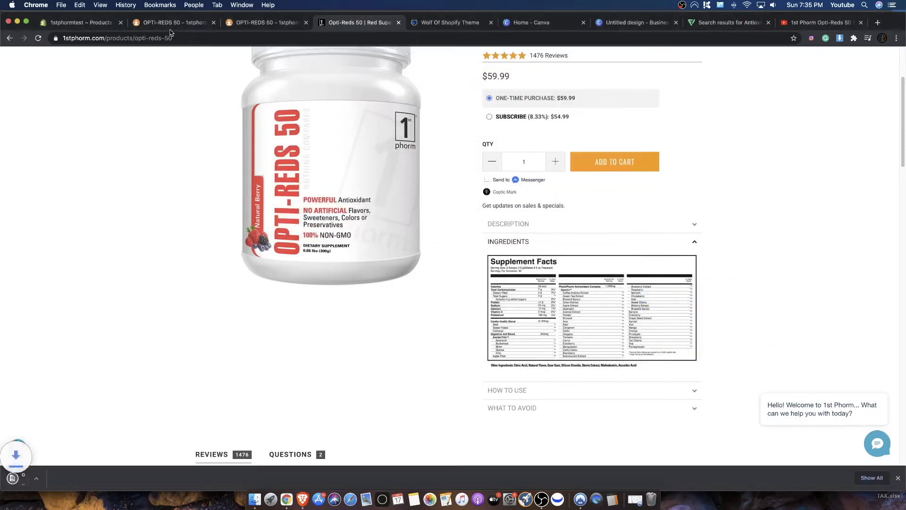
- Add the downloaded Supplement Facts image to the OPTI-REDS 50 product's media in Shopify and save the product
{"action": "left_click", "coordinate": [114, 23]}
{"action": "scroll", "coordinate": [432, 294], "scroll_direction": "down", "scroll_amount": 4}
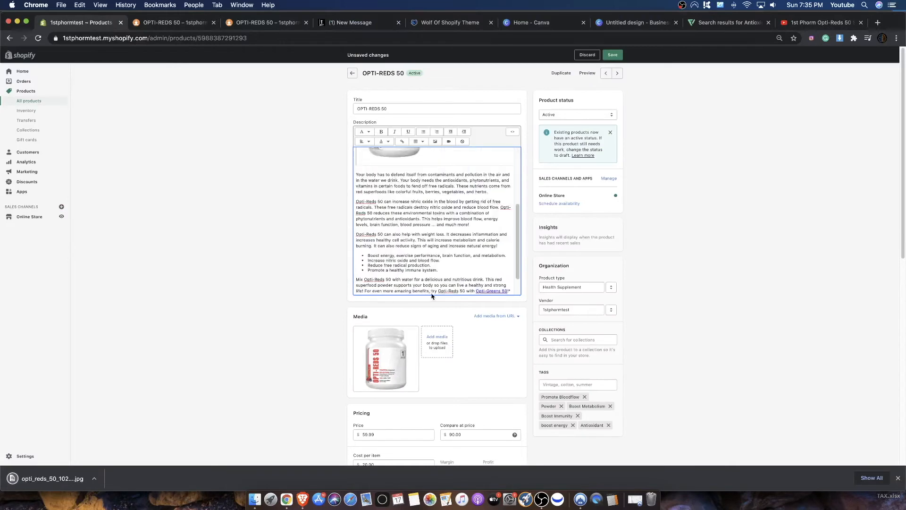
{"action": "left_click_drag", "start_coordinate": [61, 485], "coordinate": [459, 364]}
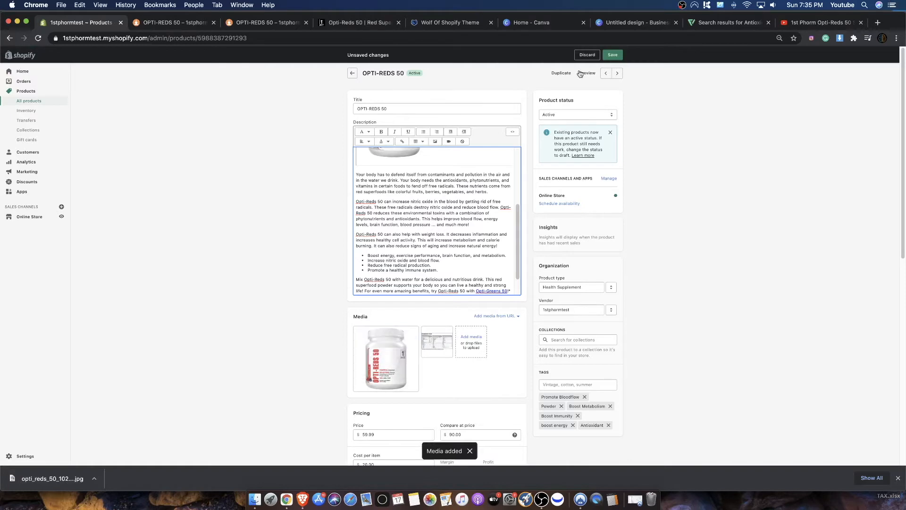
{"action": "left_click", "coordinate": [612, 56]}
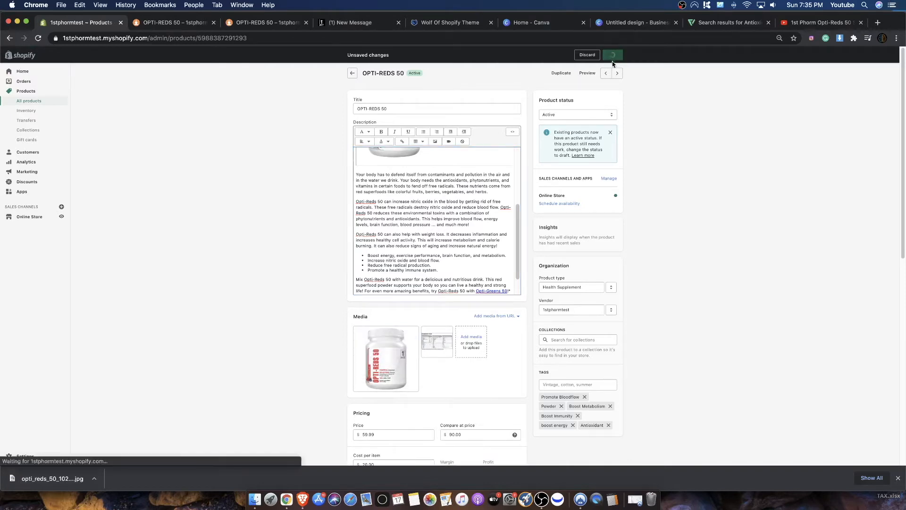
- Reload the OPTI-REDS 50 product preview and examine how the Supplement Facts image sits below the main product image
{"action": "left_click", "coordinate": [169, 23]}
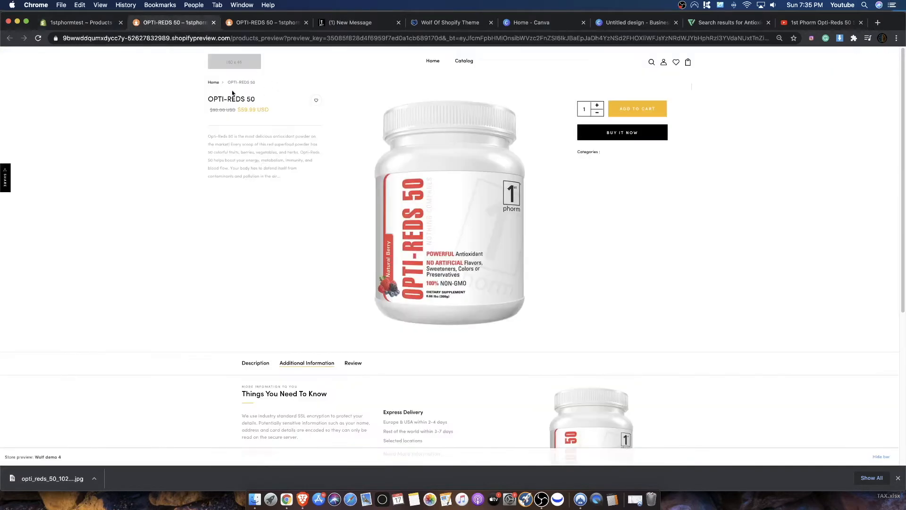
{"action": "right_click", "coordinate": [157, 85]}
{"action": "left_click", "coordinate": [191, 111]}
{"action": "scroll", "coordinate": [341, 216], "scroll_direction": "down", "scroll_amount": 3}
{"action": "scroll", "coordinate": [354, 222], "scroll_direction": "up", "scroll_amount": 3}
{"action": "scroll", "coordinate": [428, 179], "scroll_direction": "down", "scroll_amount": 6}
{"action": "scroll", "coordinate": [428, 179], "scroll_direction": "up", "scroll_amount": 6}
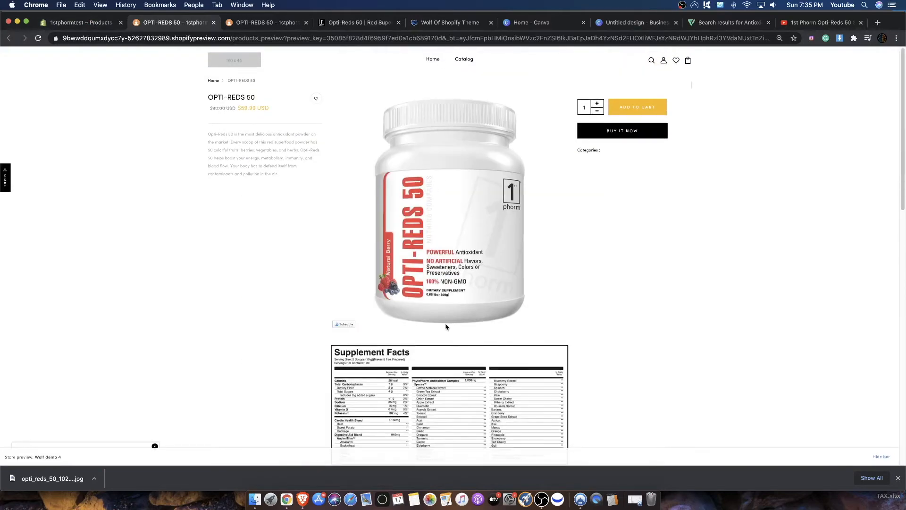
{"action": "scroll", "coordinate": [446, 326], "scroll_direction": "down", "scroll_amount": 15}
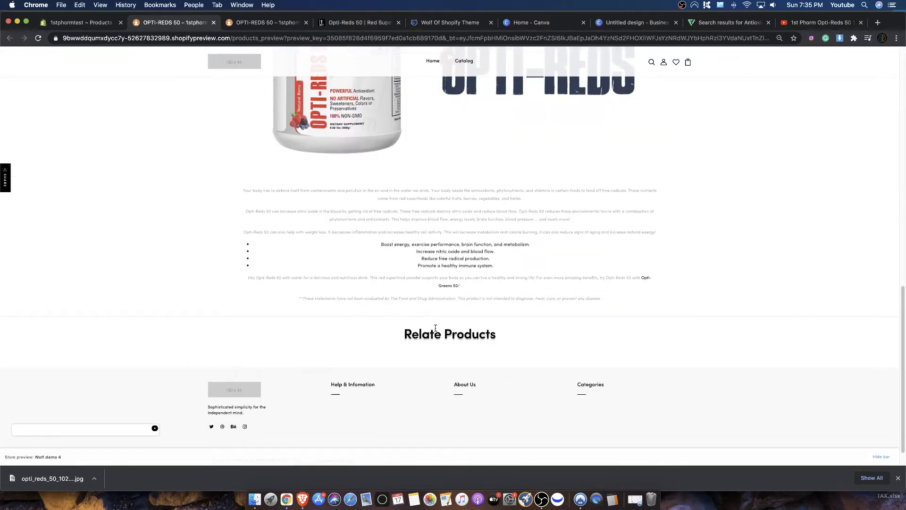
{"action": "scroll", "coordinate": [441, 323], "scroll_direction": "up", "scroll_amount": 10}
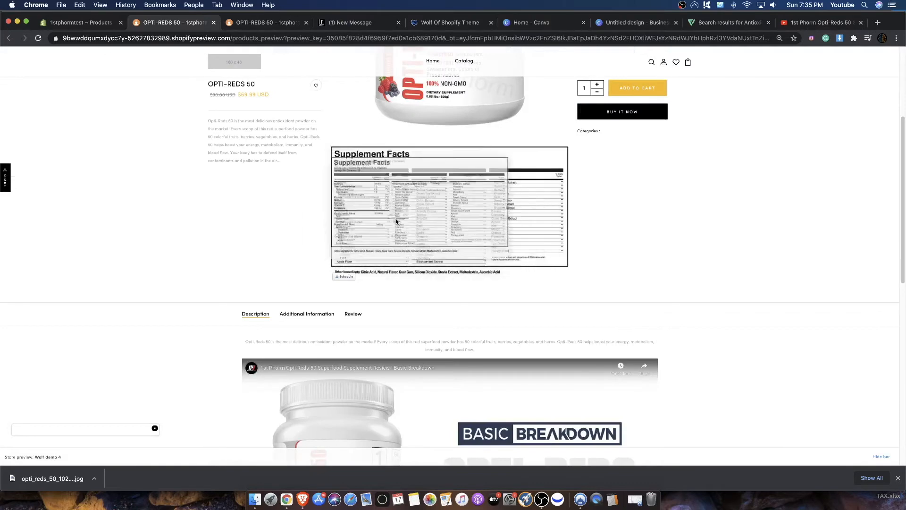
{"action": "scroll", "coordinate": [334, 193], "scroll_direction": "up", "scroll_amount": 3}
- Check the product's media in the Shopify admin against the images in the store preview, and dismiss the downloads bar
{"action": "left_click", "coordinate": [78, 22]}
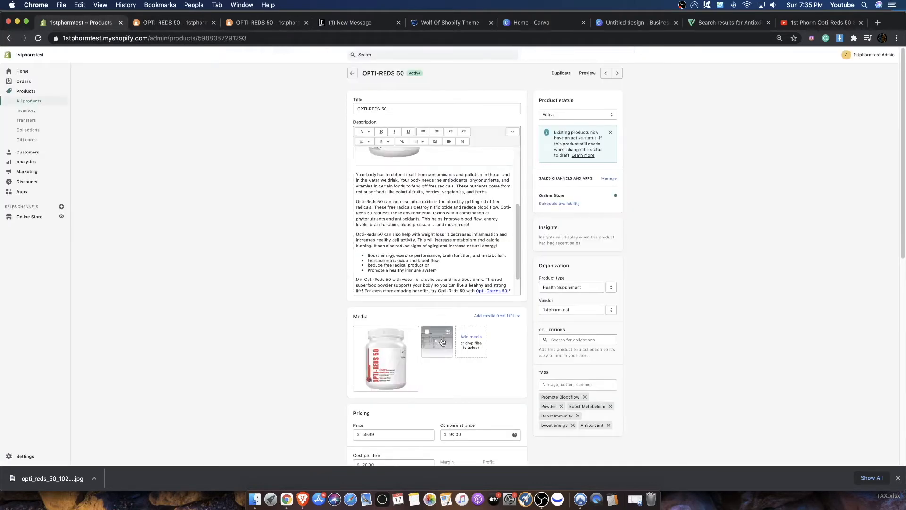
{"action": "left_click", "coordinate": [201, 22]}
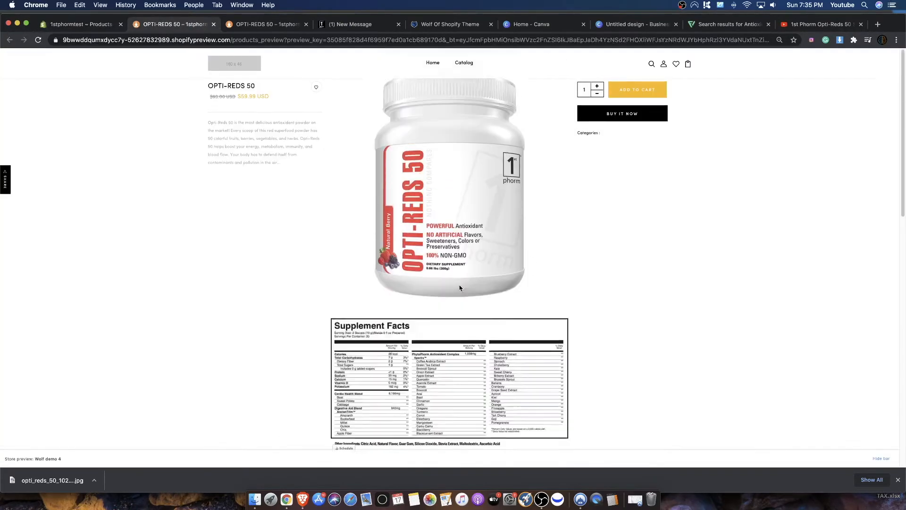
{"action": "scroll", "coordinate": [448, 85], "scroll_direction": "down", "scroll_amount": 5}
{"action": "scroll", "coordinate": [338, 160], "scroll_direction": "up", "scroll_amount": 5}
{"action": "scroll", "coordinate": [338, 160], "scroll_direction": "down", "scroll_amount": 10}
{"action": "scroll", "coordinate": [335, 165], "scroll_direction": "up", "scroll_amount": 2}
{"action": "scroll", "coordinate": [335, 164], "scroll_direction": "up", "scroll_amount": 8}
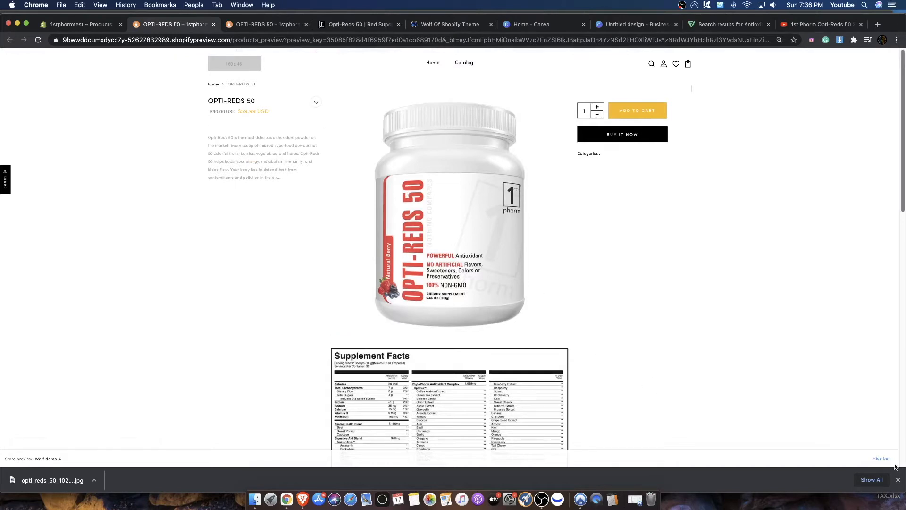
{"action": "left_click", "coordinate": [899, 480]}
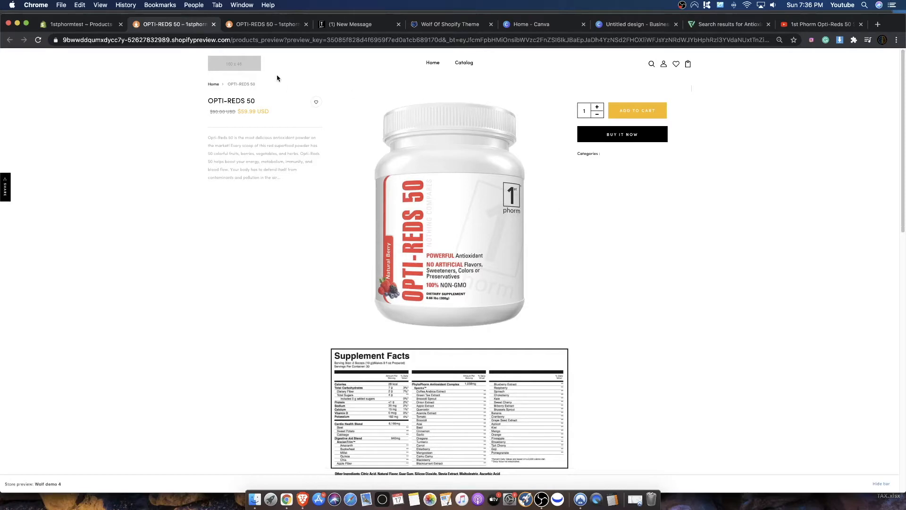
- Open the Wolf demo 4 theme for customization and close both OPTI-REDS 50 preview tabs
{"action": "left_click", "coordinate": [77, 24]}
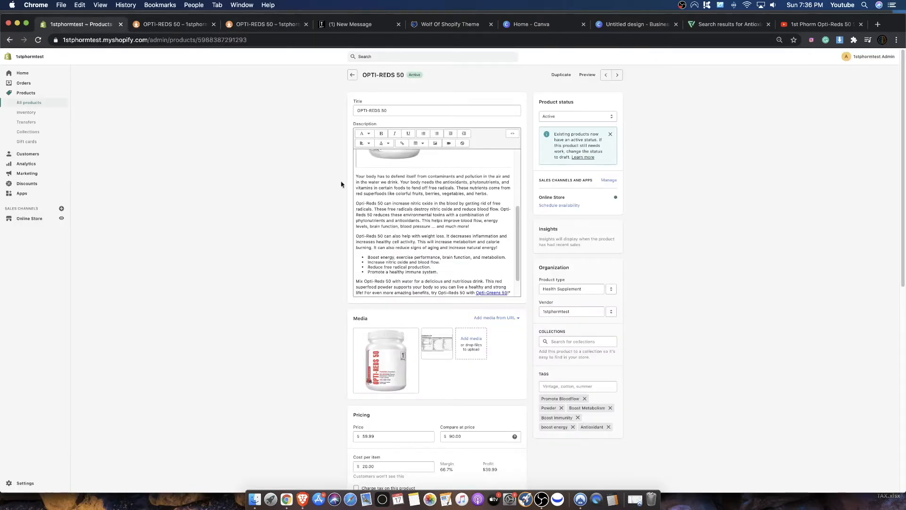
{"action": "left_click", "coordinate": [29, 218]}
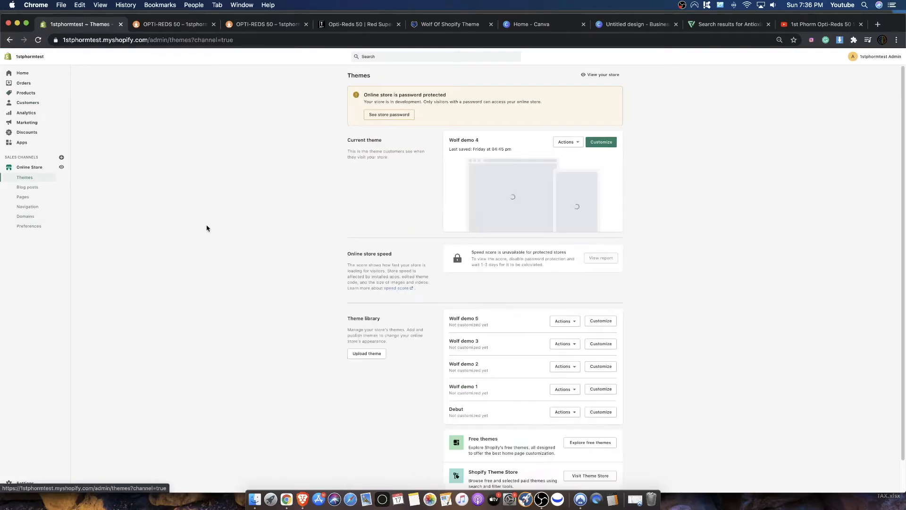
{"action": "left_click", "coordinate": [599, 142]}
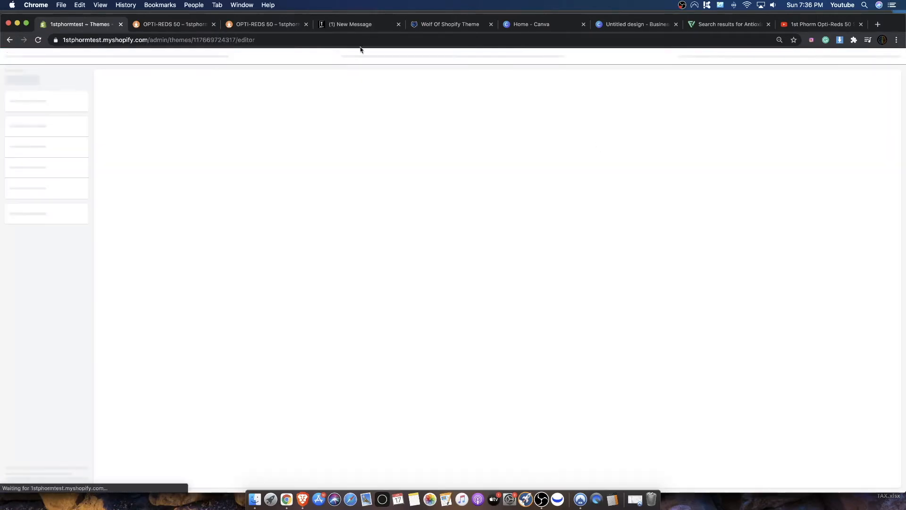
{"action": "left_click", "coordinate": [205, 27]}
{"action": "left_click", "coordinate": [214, 24]}
{"action": "left_click", "coordinate": [213, 24]}
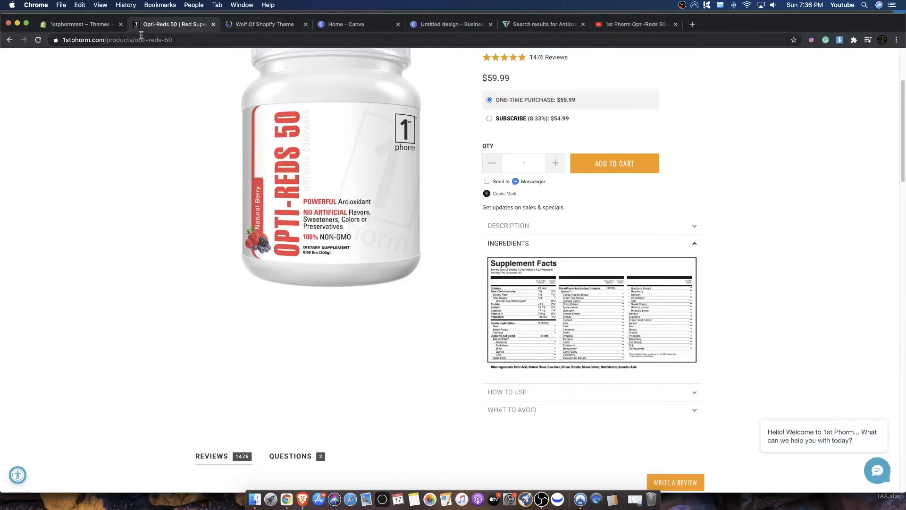
{"action": "left_click", "coordinate": [86, 29]}
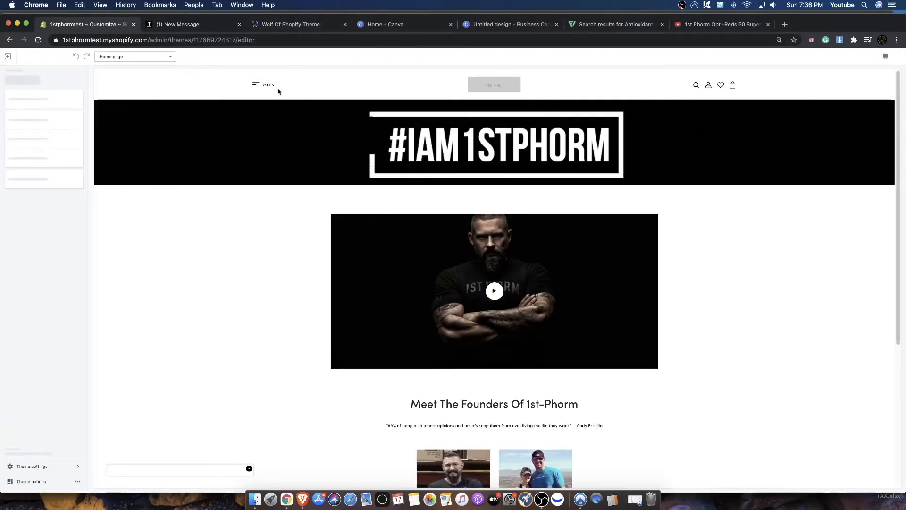
- Switch the theme editor to the product pages template and look over the OPTI-REDS 50 page there
{"action": "left_click", "coordinate": [113, 57]}
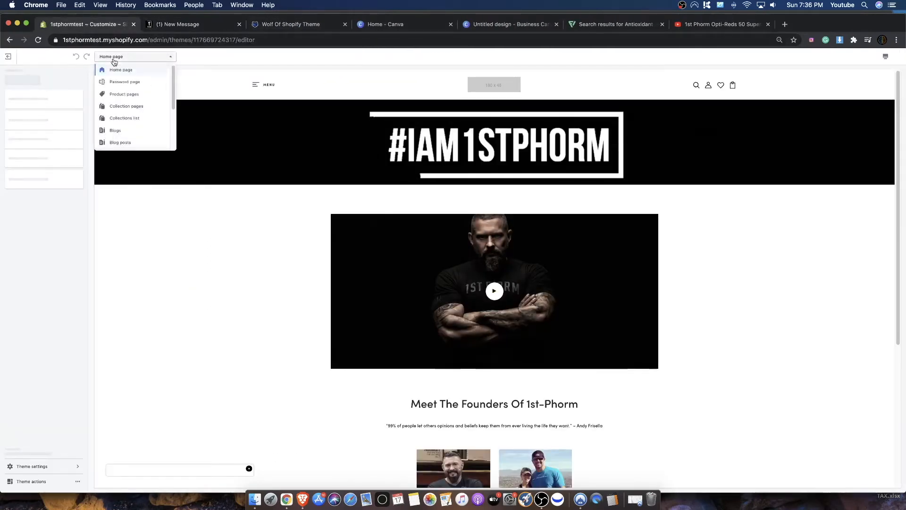
{"action": "left_click", "coordinate": [126, 94]}
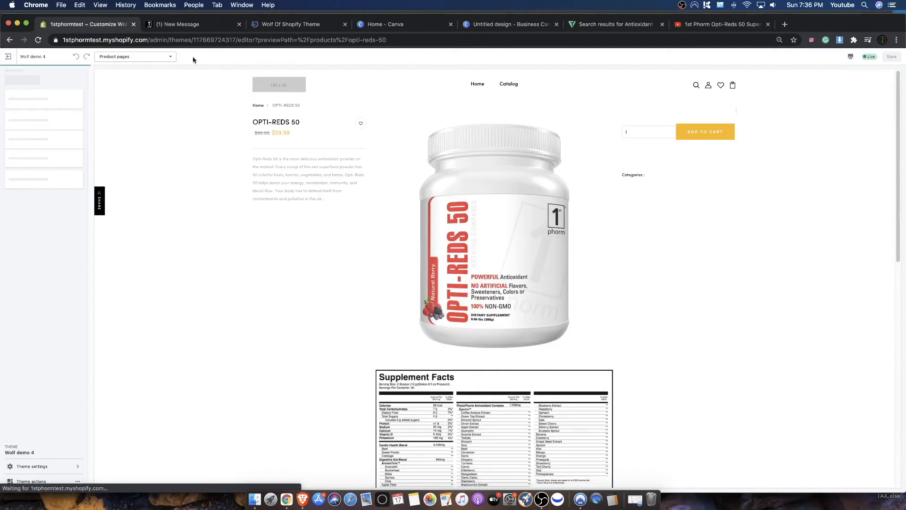
{"action": "scroll", "coordinate": [362, 147], "scroll_direction": "down", "scroll_amount": 15}
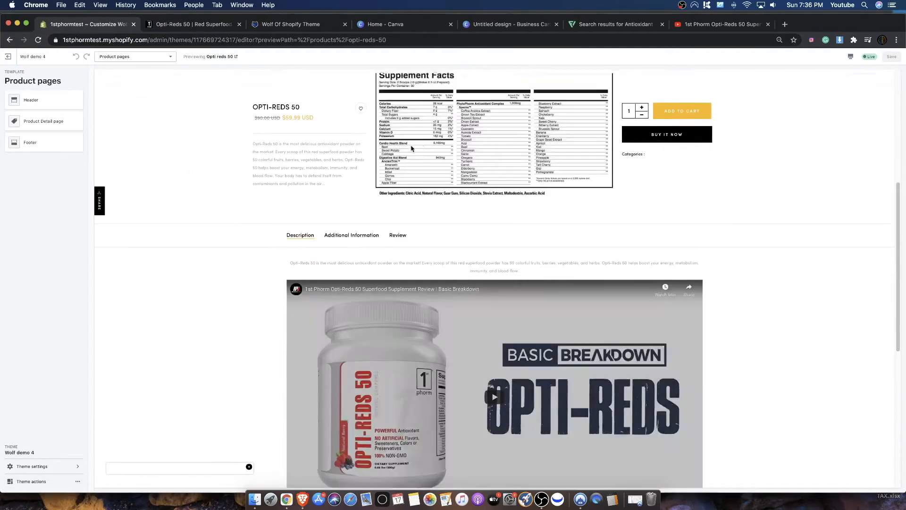
{"action": "scroll", "coordinate": [344, 187], "scroll_direction": "up", "scroll_amount": 15}
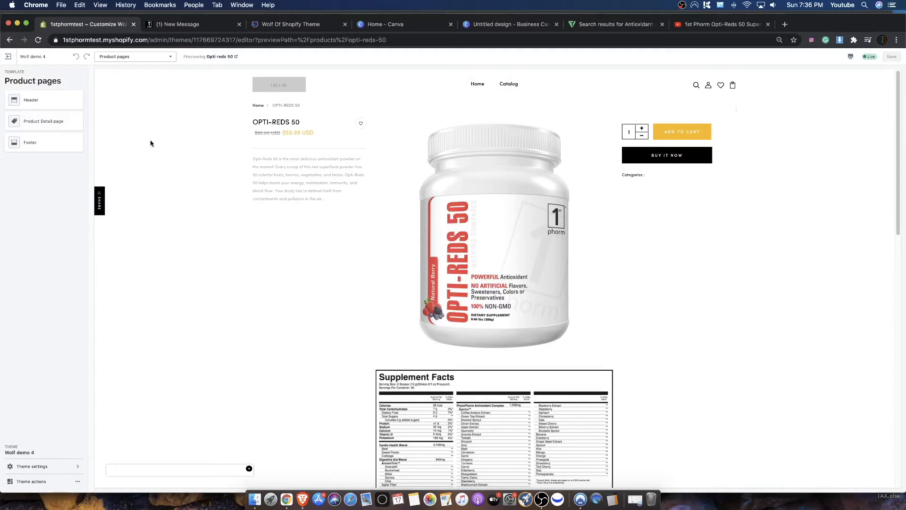
- Open the Product Detail page section settings and review the available product page layout styles without changing the selection
{"action": "left_click", "coordinate": [51, 124]}
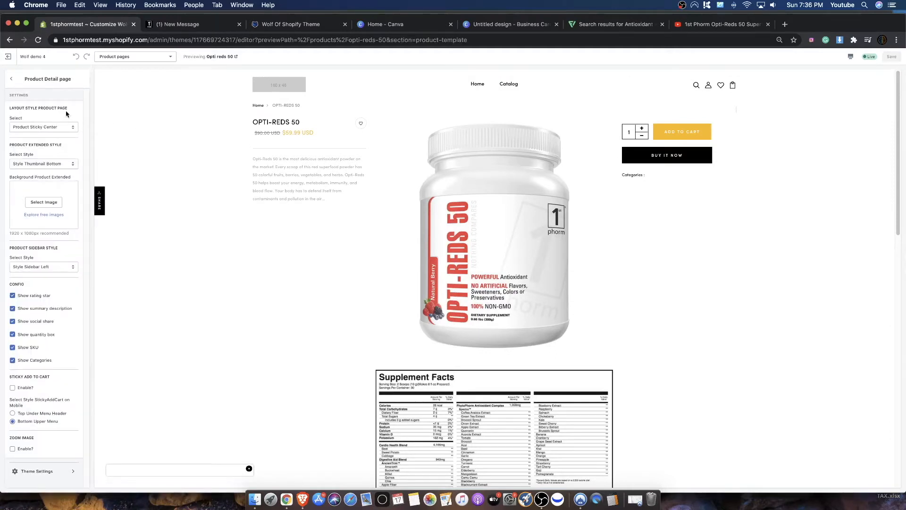
{"action": "left_click_drag", "start_coordinate": [18, 108], "coordinate": [69, 111]}
{"action": "left_click", "coordinate": [25, 119]}
{"action": "left_click_drag", "start_coordinate": [10, 118], "coordinate": [25, 119]}
{"action": "left_click", "coordinate": [29, 128]}
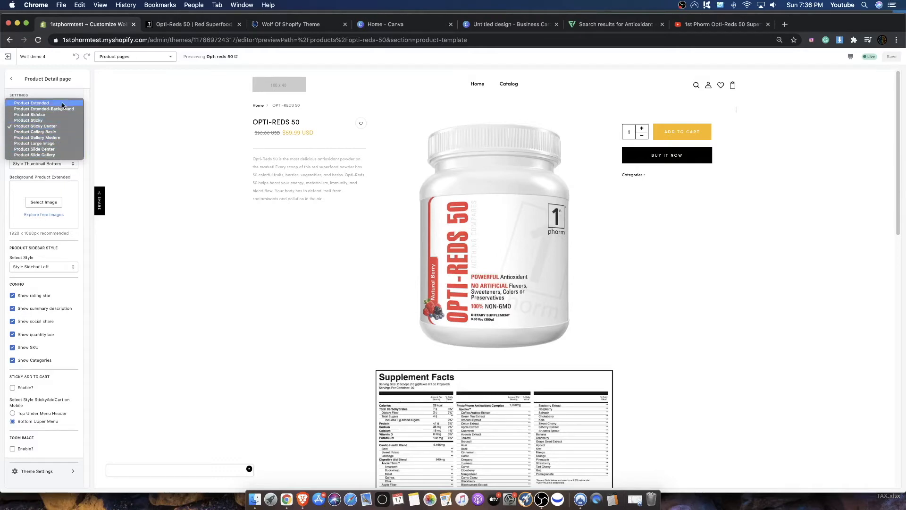
{"action": "left_click", "coordinate": [82, 92]}
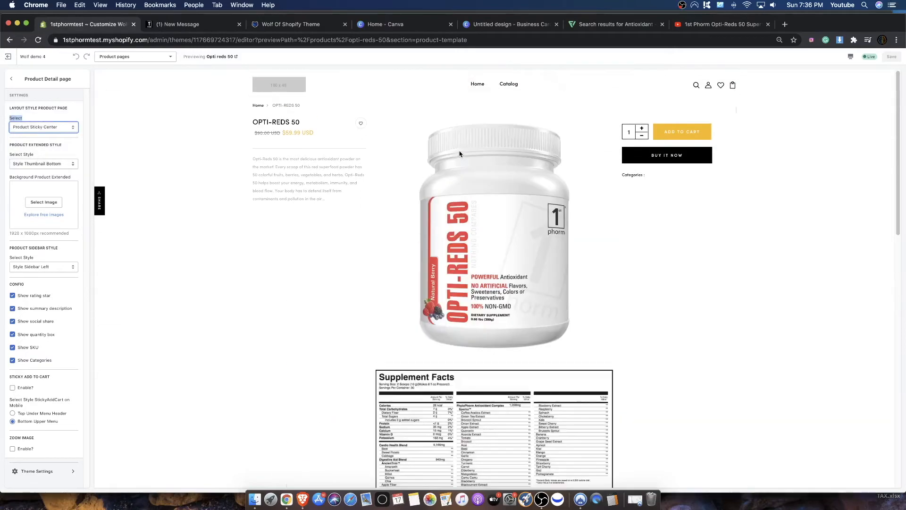
- Examine how the OPTI-REDS 50 preview behaves in the Product Sticky Center layout, including the sticky description, product images and purchase area
{"action": "scroll", "coordinate": [479, 196], "scroll_direction": "down", "scroll_amount": 20}
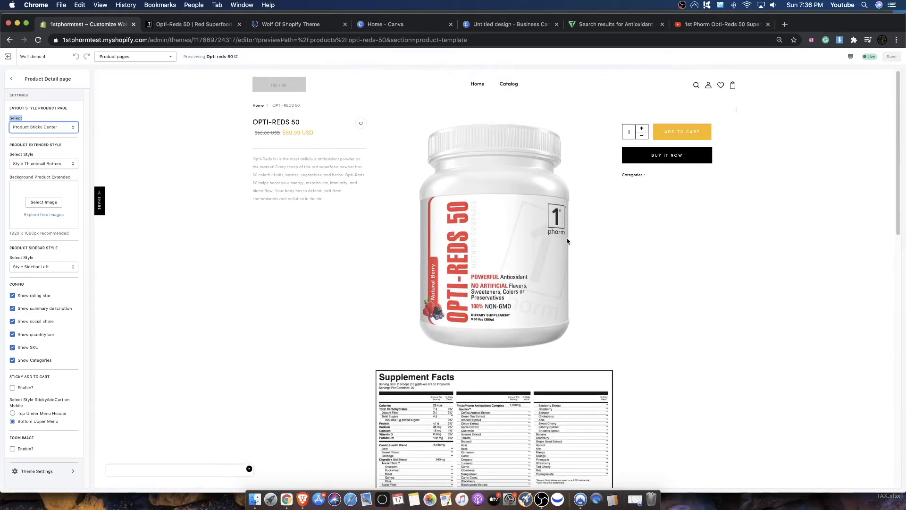
{"action": "scroll", "coordinate": [494, 253], "scroll_direction": "down", "scroll_amount": 3}
{"action": "scroll", "coordinate": [510, 229], "scroll_direction": "up", "scroll_amount": 3}
{"action": "scroll", "coordinate": [509, 228], "scroll_direction": "down", "scroll_amount": 10}
{"action": "scroll", "coordinate": [510, 236], "scroll_direction": "up", "scroll_amount": 10}
{"action": "scroll", "coordinate": [652, 184], "scroll_direction": "down", "scroll_amount": 3}
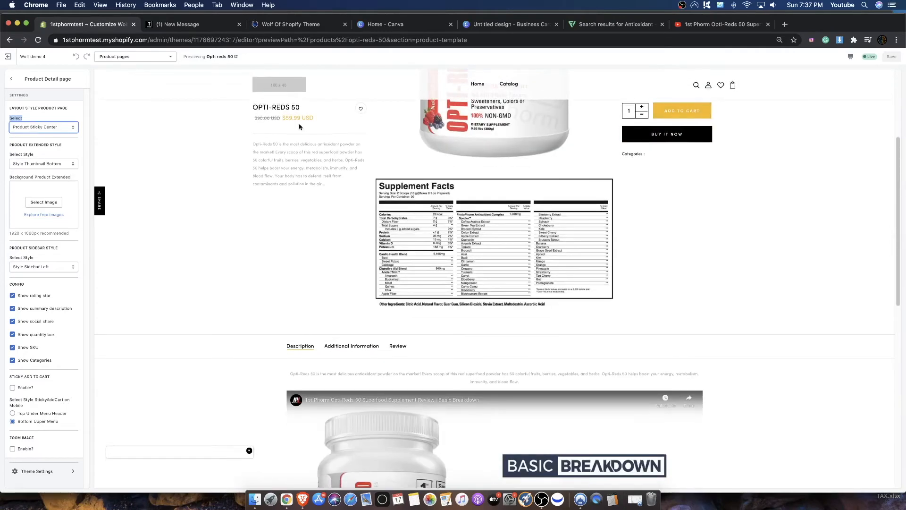
{"action": "left_click_drag", "start_coordinate": [322, 161], "coordinate": [274, 138]}
{"action": "scroll", "coordinate": [330, 189], "scroll_direction": "down", "scroll_amount": 3}
{"action": "scroll", "coordinate": [377, 189], "scroll_direction": "up", "scroll_amount": 6}
{"action": "scroll", "coordinate": [424, 184], "scroll_direction": "down", "scroll_amount": 4}
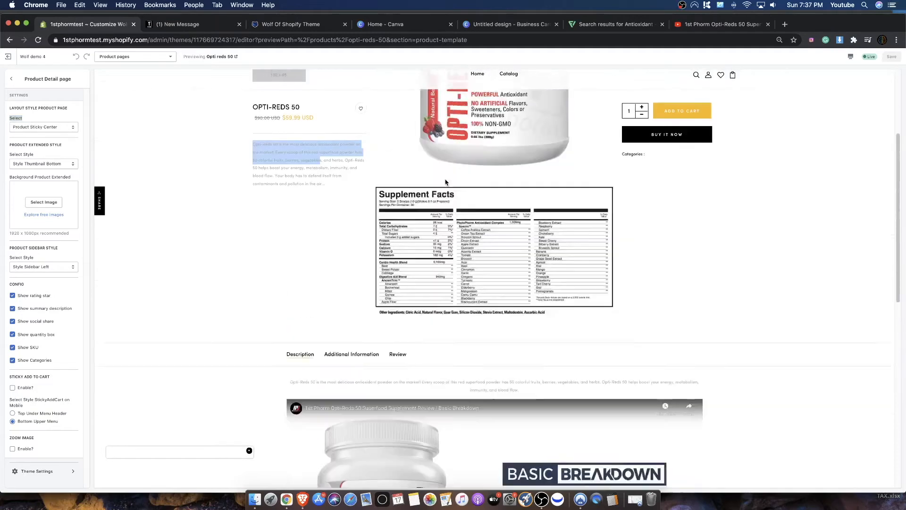
{"action": "scroll", "coordinate": [446, 182], "scroll_direction": "up", "scroll_amount": 4}
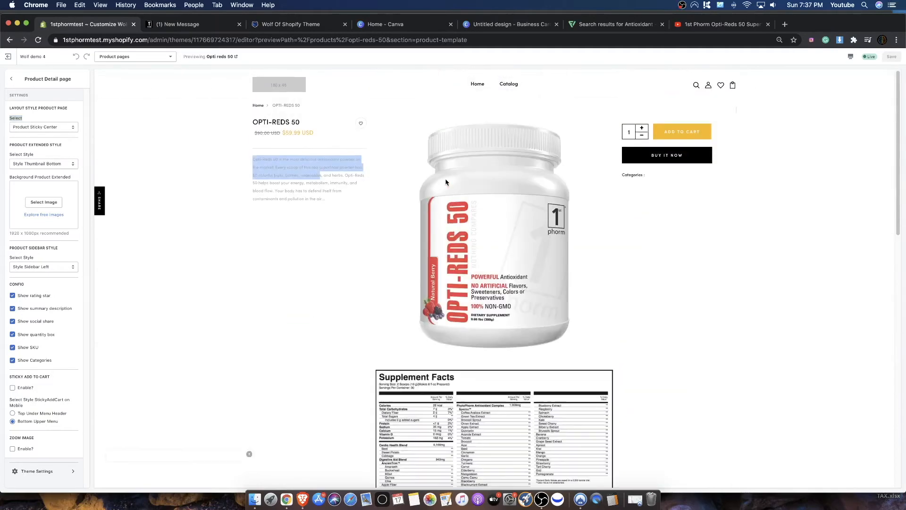
- Change the product page layout style to Product Extended, look over the OPTI-REDS 50 preview, and save the theme
{"action": "left_click", "coordinate": [45, 128]}
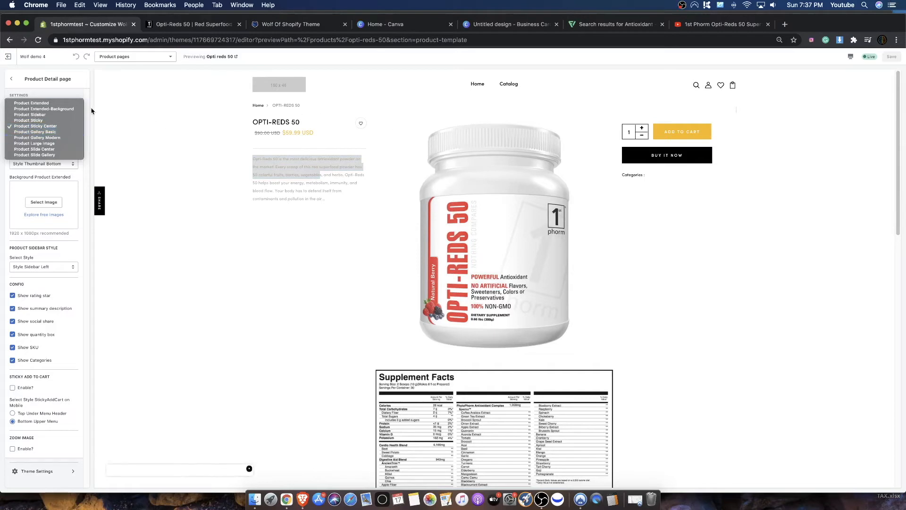
{"action": "left_click", "coordinate": [30, 103]}
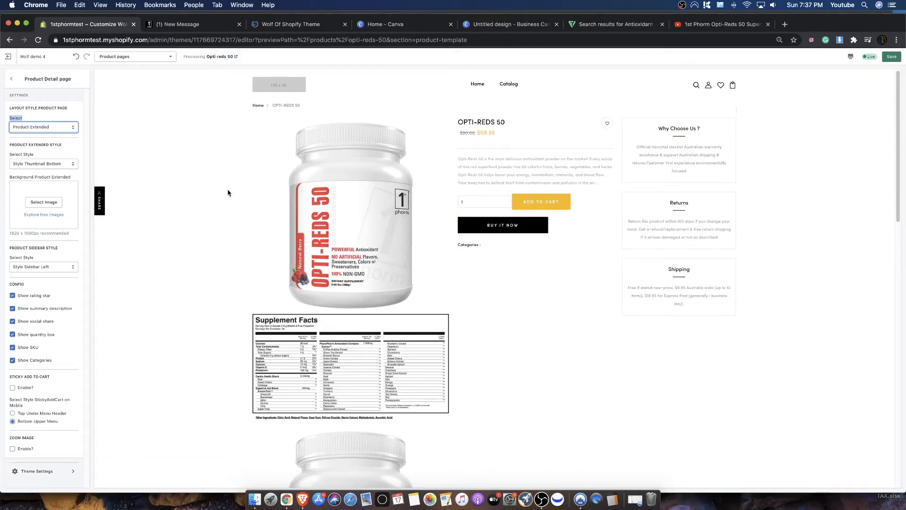
{"action": "scroll", "coordinate": [409, 233], "scroll_direction": "down", "scroll_amount": 4}
{"action": "scroll", "coordinate": [410, 238], "scroll_direction": "up", "scroll_amount": 5}
{"action": "left_click", "coordinate": [887, 57]}
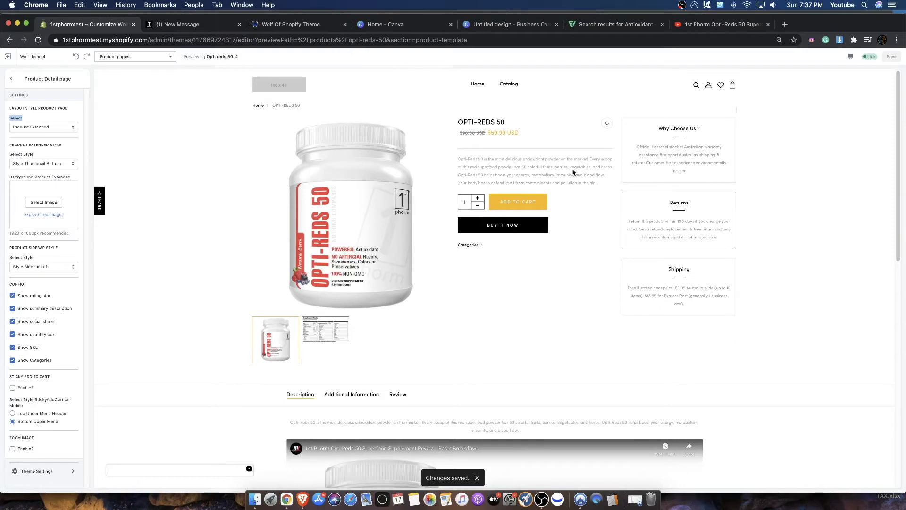
- Show the Supplement Facts image in the product gallery preview, and enable image zoom for the product page and save
{"action": "left_click", "coordinate": [326, 330]}
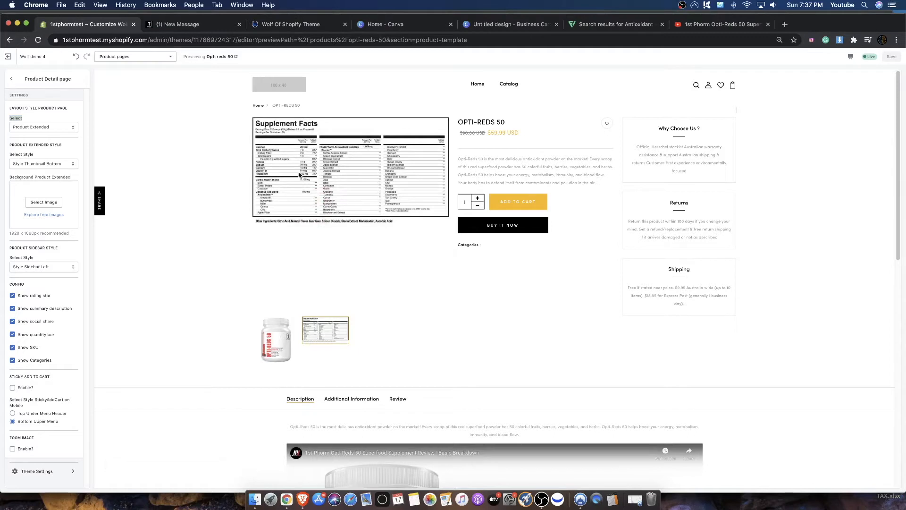
{"action": "scroll", "coordinate": [369, 180], "scroll_direction": "down", "scroll_amount": 1}
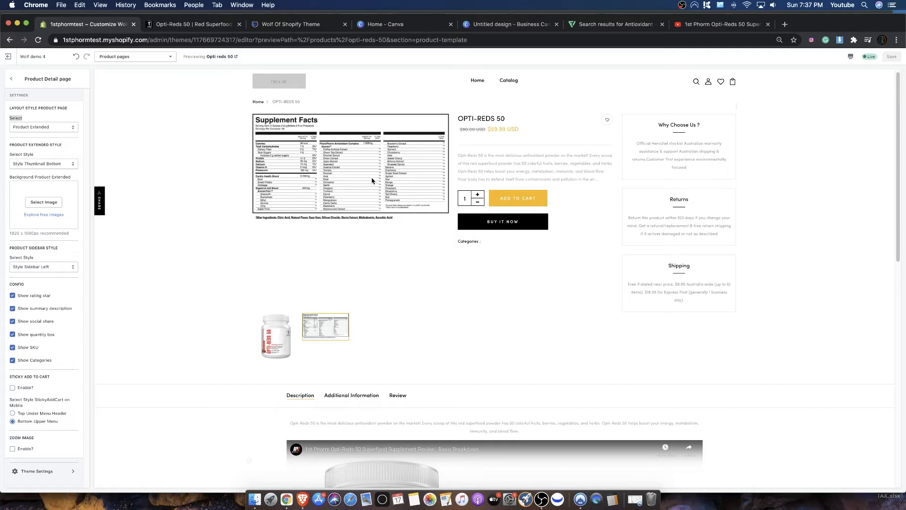
{"action": "left_click", "coordinate": [13, 449]}
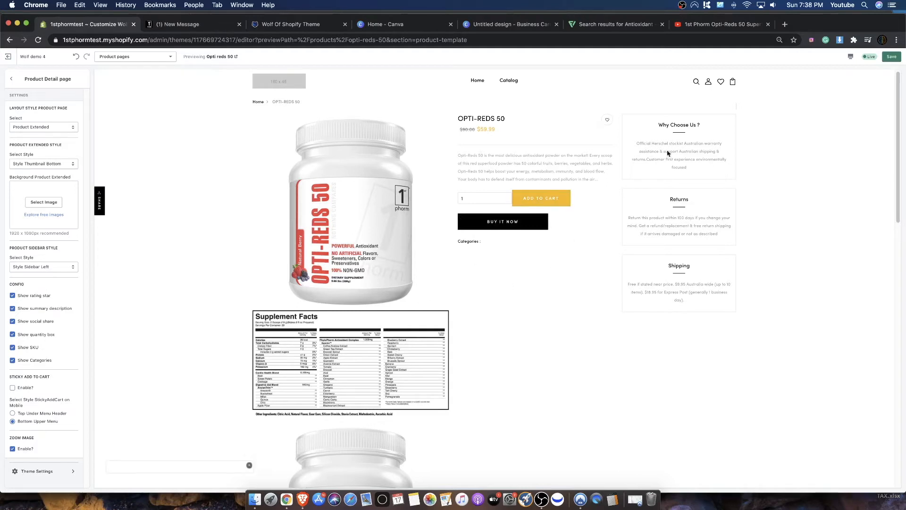
{"action": "left_click", "coordinate": [896, 58]}
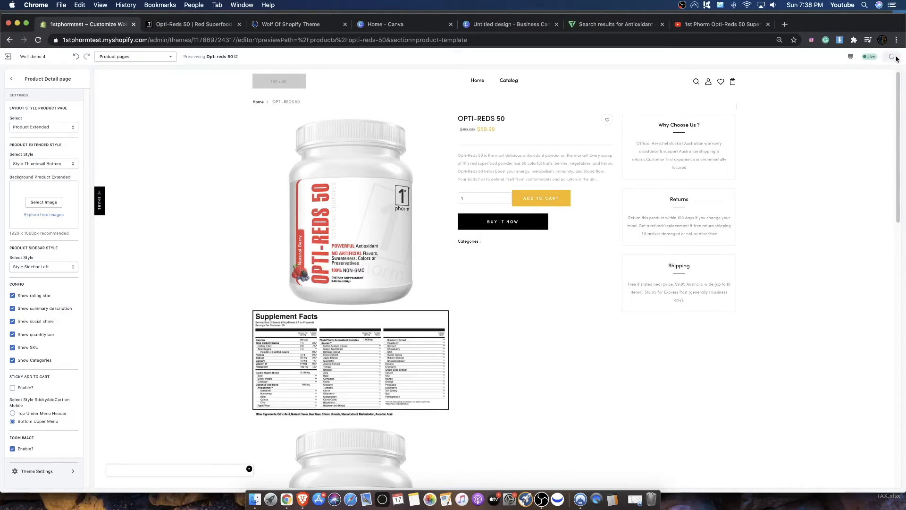
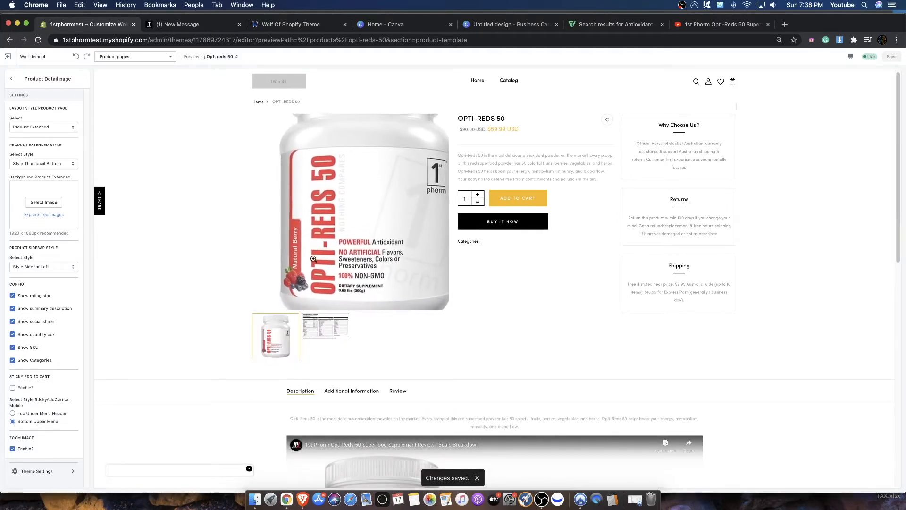
- Examine the OPTI-REDS 50 preview from the zoomed Supplement Facts image through the video and description text to the footer
{"action": "left_click", "coordinate": [325, 331]}
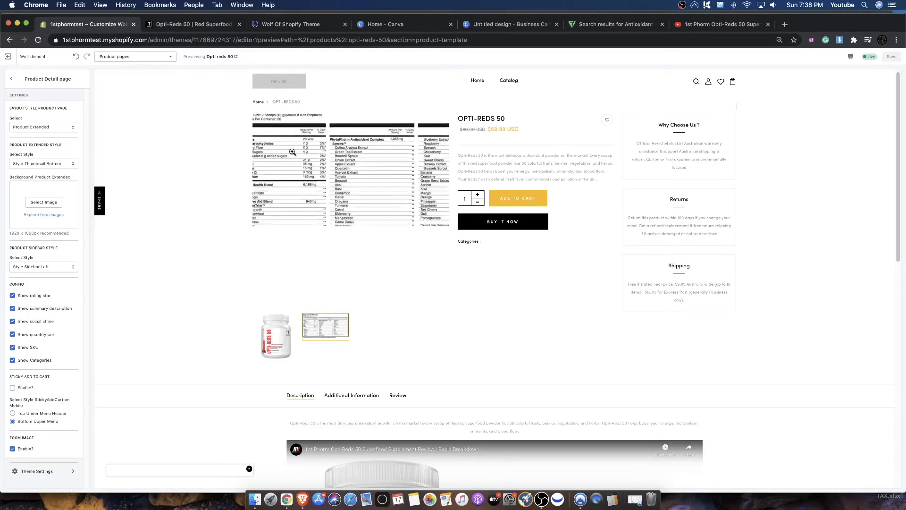
{"action": "scroll", "coordinate": [435, 271], "scroll_direction": "down", "scroll_amount": 10}
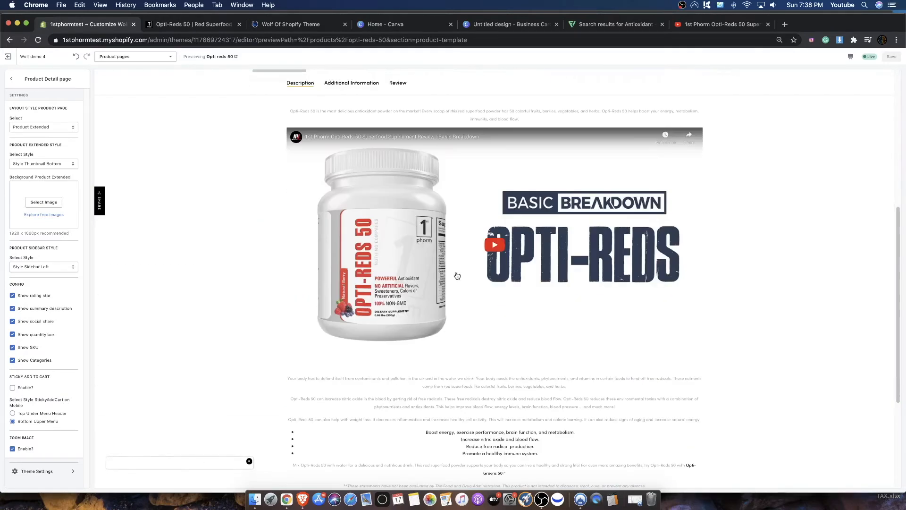
{"action": "left_click_drag", "start_coordinate": [350, 239], "coordinate": [553, 315]}
{"action": "left_click", "coordinate": [651, 285]}
{"action": "scroll", "coordinate": [651, 285], "scroll_direction": "up", "scroll_amount": 10}
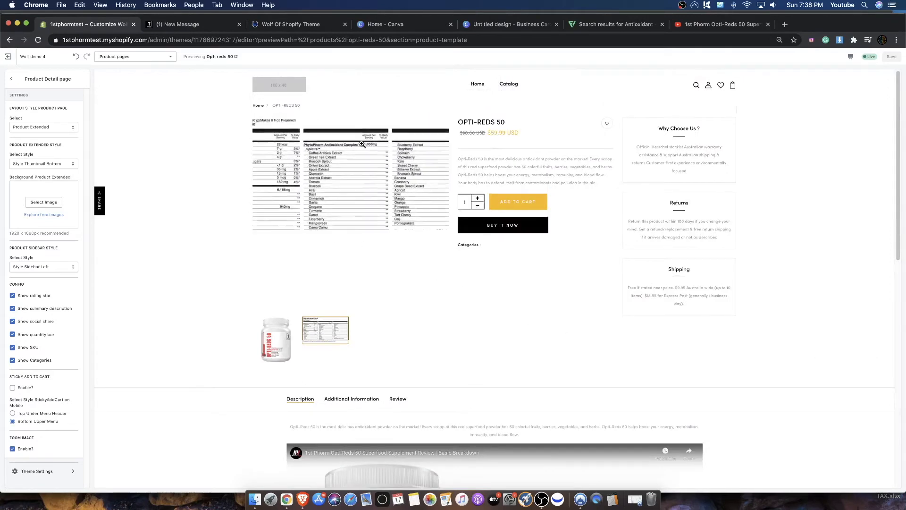
{"action": "scroll", "coordinate": [297, 151], "scroll_direction": "down", "scroll_amount": 10}
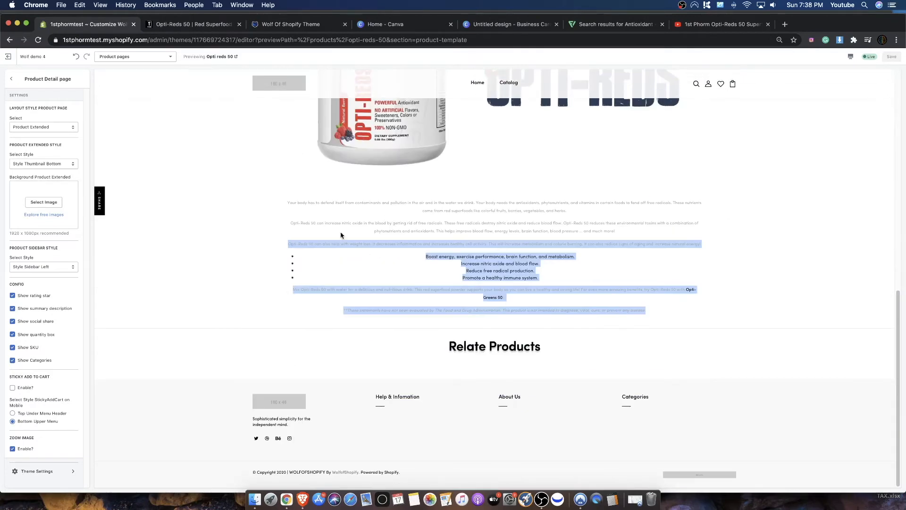
{"action": "left_click_drag", "start_coordinate": [320, 202], "coordinate": [596, 320]}
{"action": "left_click", "coordinate": [390, 233]}
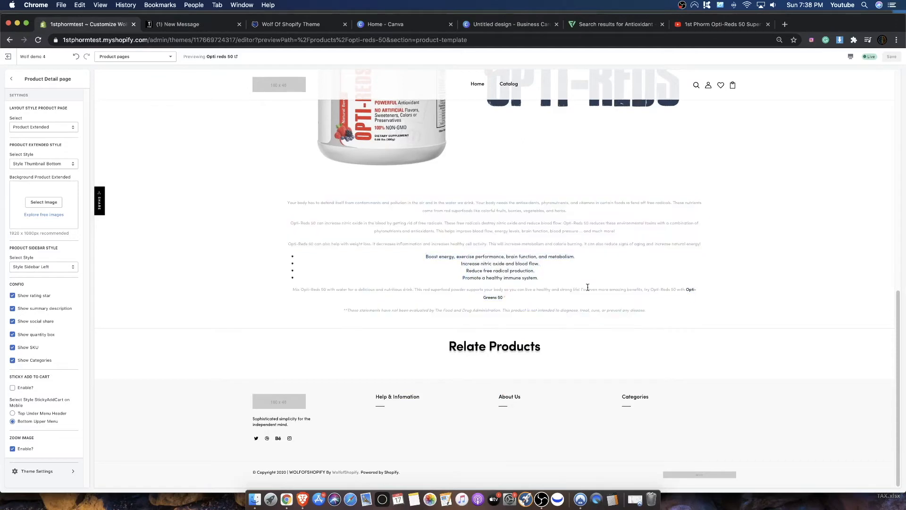
{"action": "scroll", "coordinate": [400, 251], "scroll_direction": "up", "scroll_amount": 10}
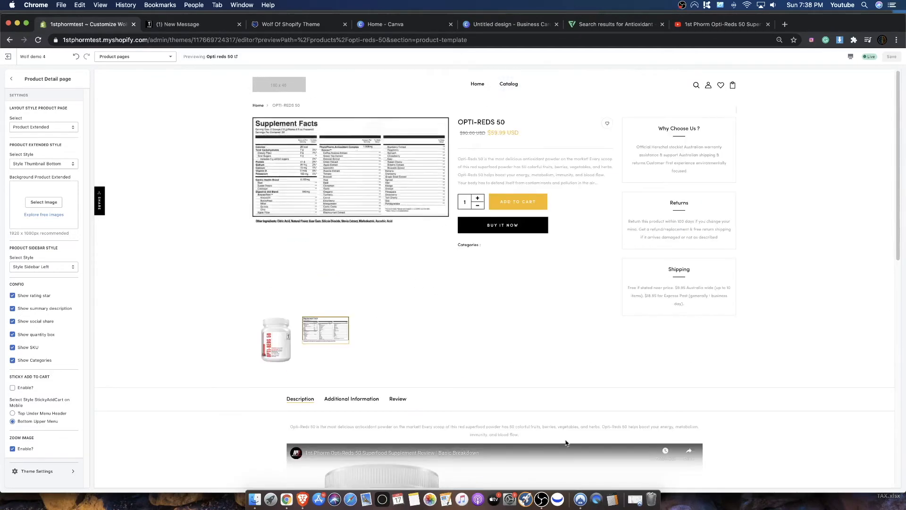
{"action": "scroll", "coordinate": [505, 405], "scroll_direction": "down", "scroll_amount": 10}
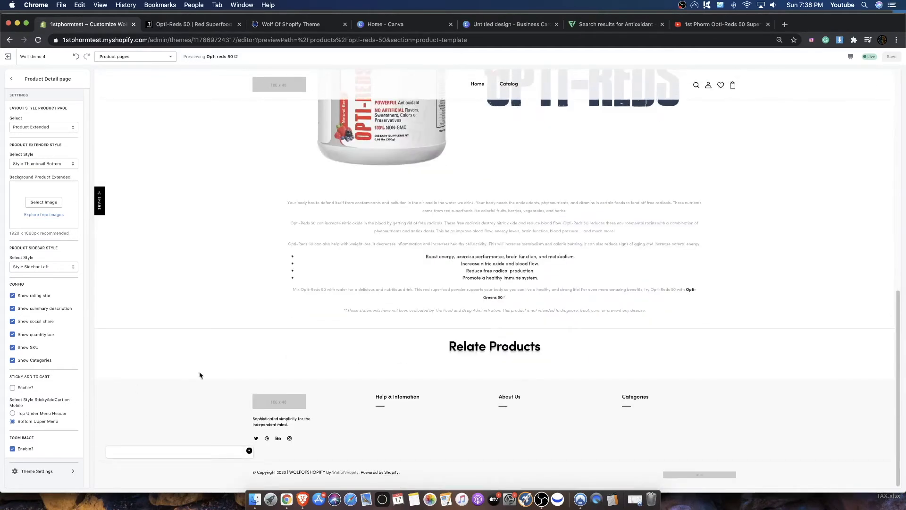
{"action": "scroll", "coordinate": [401, 309], "scroll_direction": "up", "scroll_amount": 10}
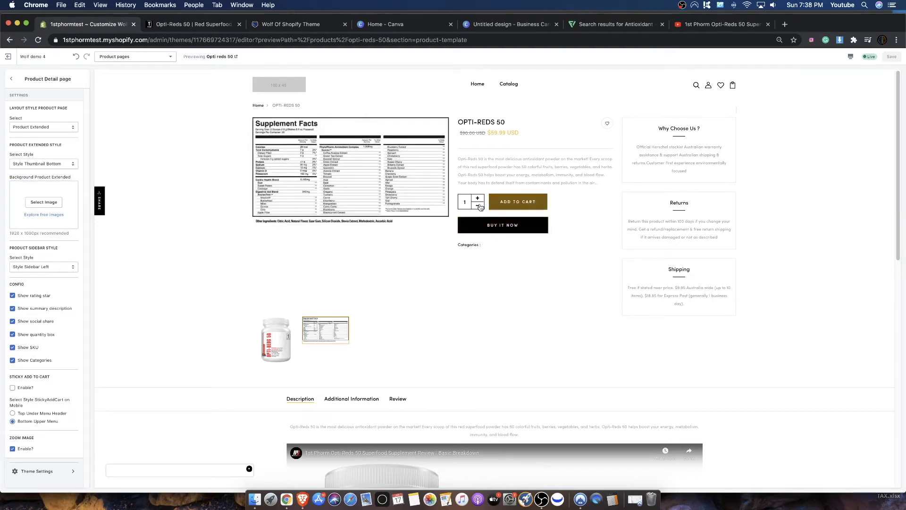
- Switch the product gallery preview between the bottle and Supplement Facts images to check how each one zooms
{"action": "left_click", "coordinate": [275, 340]}
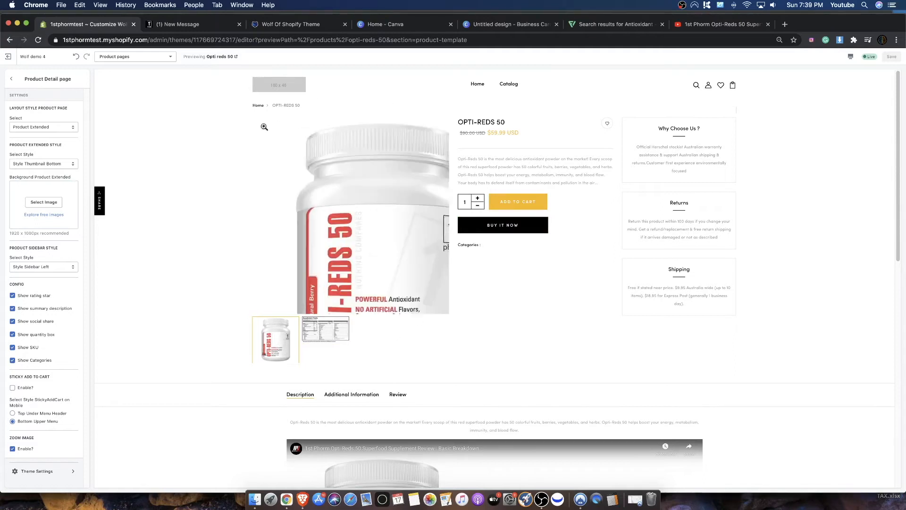
{"action": "left_click", "coordinate": [318, 322]}
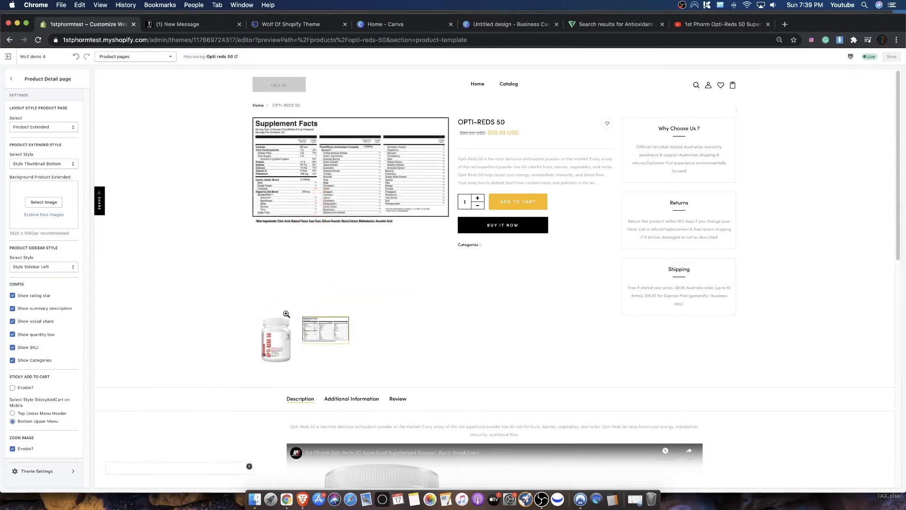
{"action": "left_click", "coordinate": [276, 344]}
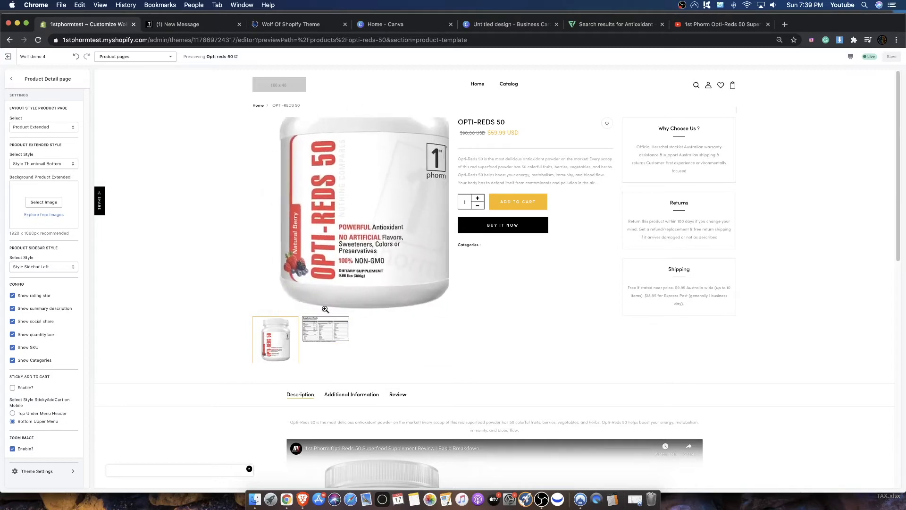
{"action": "left_click", "coordinate": [328, 328]}
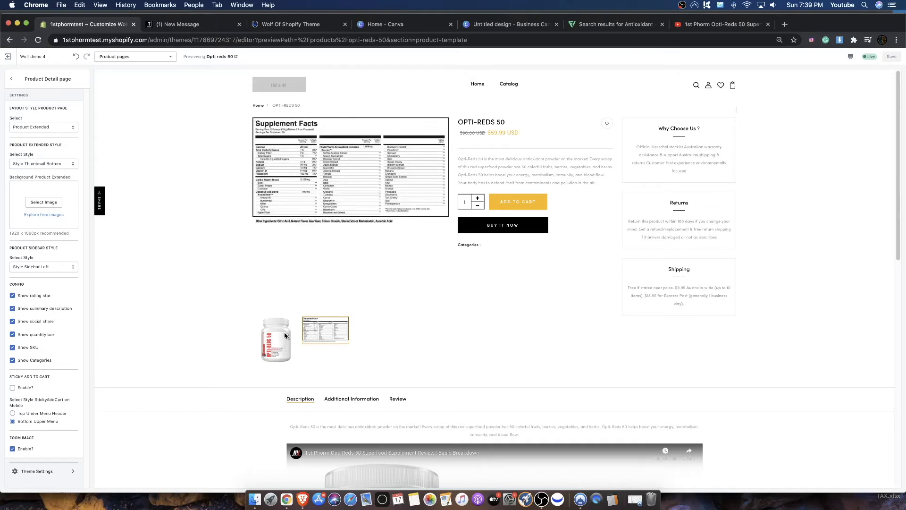
{"action": "left_click", "coordinate": [274, 344]}
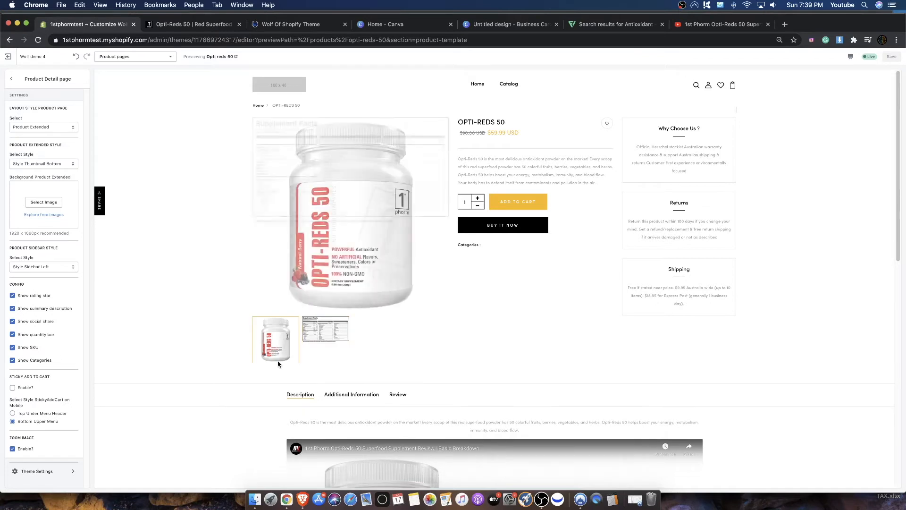
{"action": "left_click", "coordinate": [321, 336]}
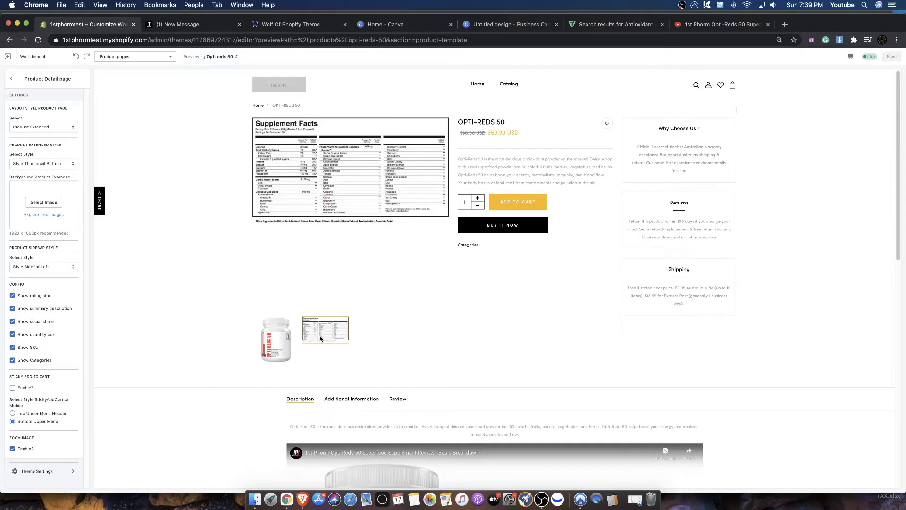
- Review the available options for page layout, product sidebar style and product extended style without changing any of them
{"action": "left_click", "coordinate": [61, 128]}
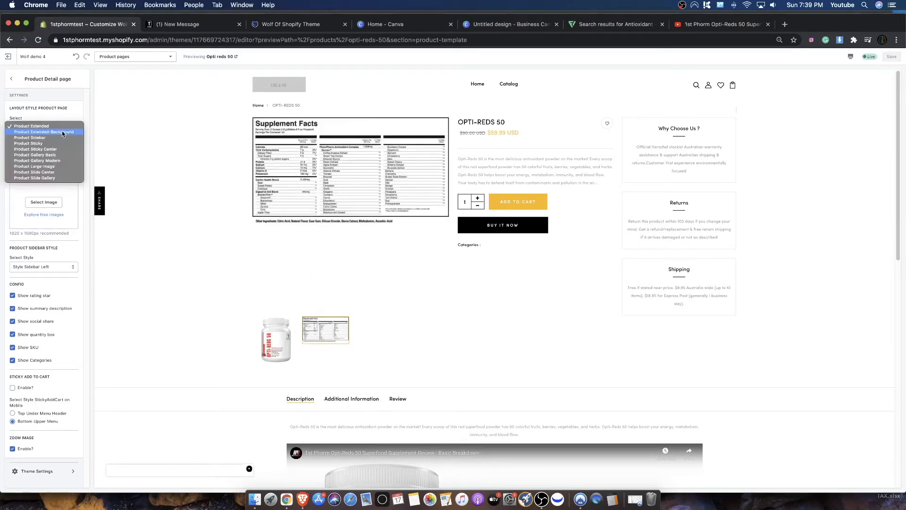
{"action": "left_click", "coordinate": [70, 255]}
{"action": "left_click", "coordinate": [26, 269]}
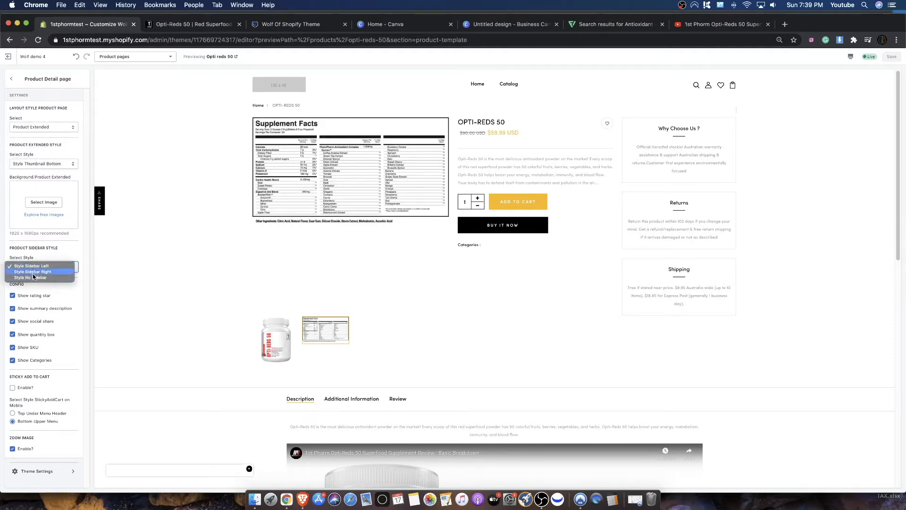
{"action": "left_click", "coordinate": [60, 266]}
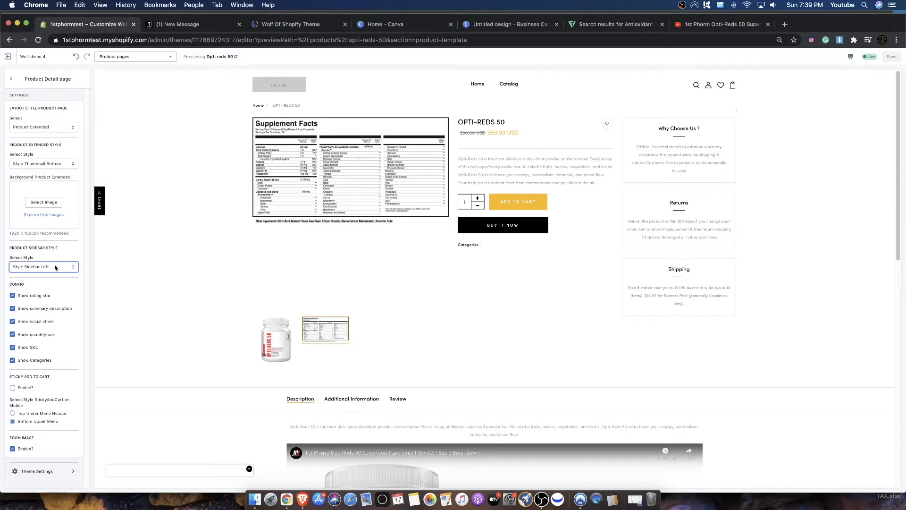
{"action": "left_click", "coordinate": [42, 164]}
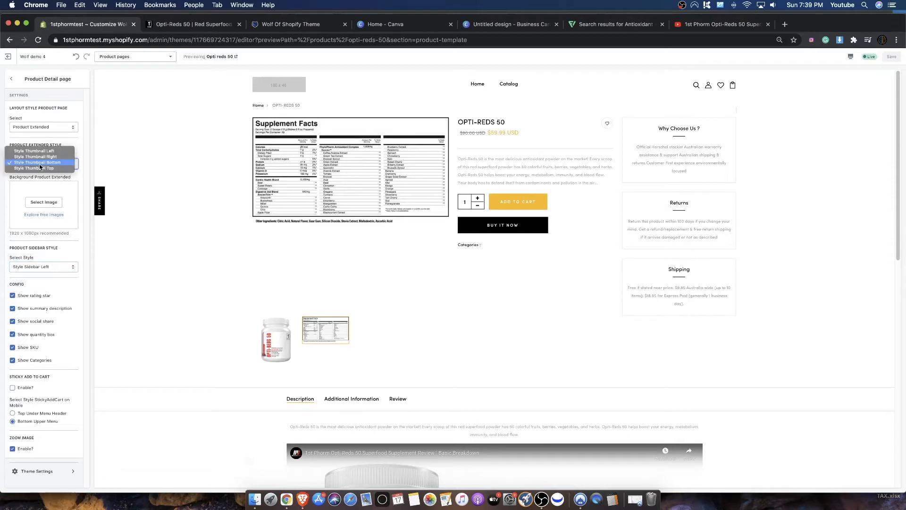
{"action": "left_click", "coordinate": [53, 266]}
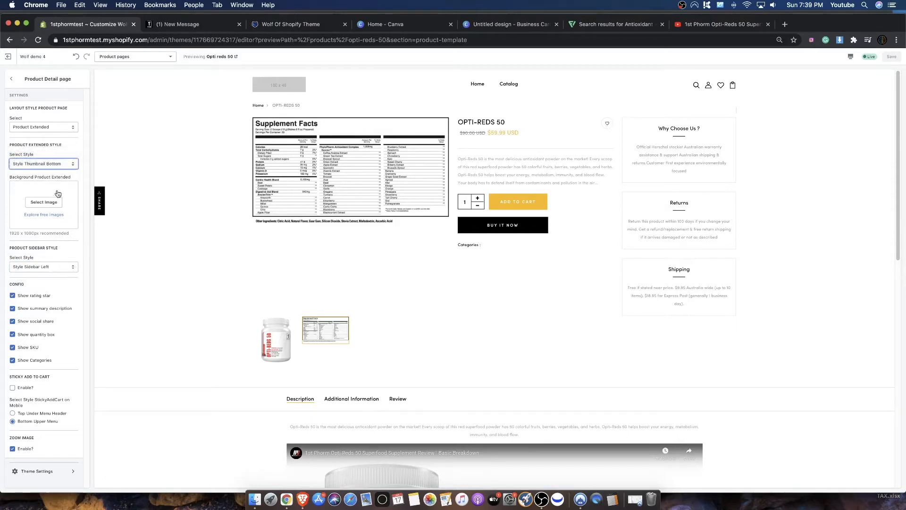
- Set the product extended style to Style Thumbnail Left and save the theme
{"action": "left_click_drag", "start_coordinate": [17, 145], "coordinate": [62, 147]}
{"action": "left_click", "coordinate": [38, 164]}
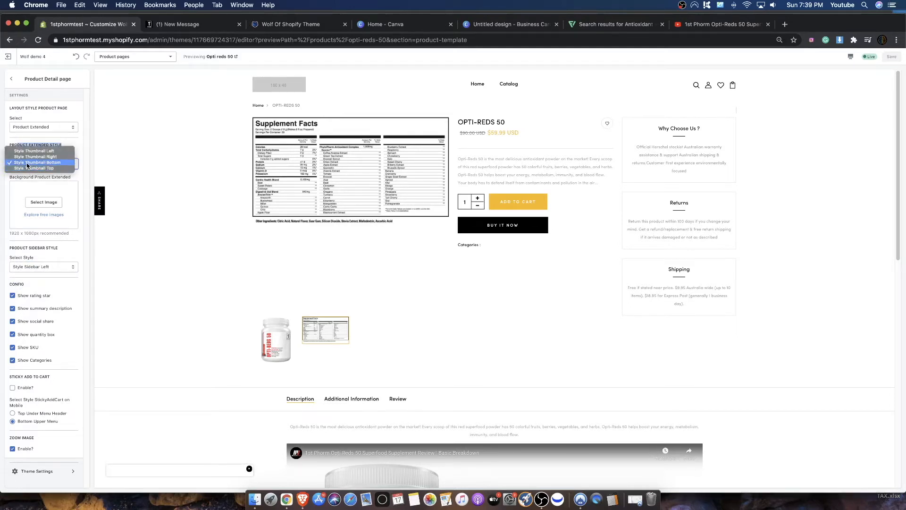
{"action": "left_click", "coordinate": [23, 151]}
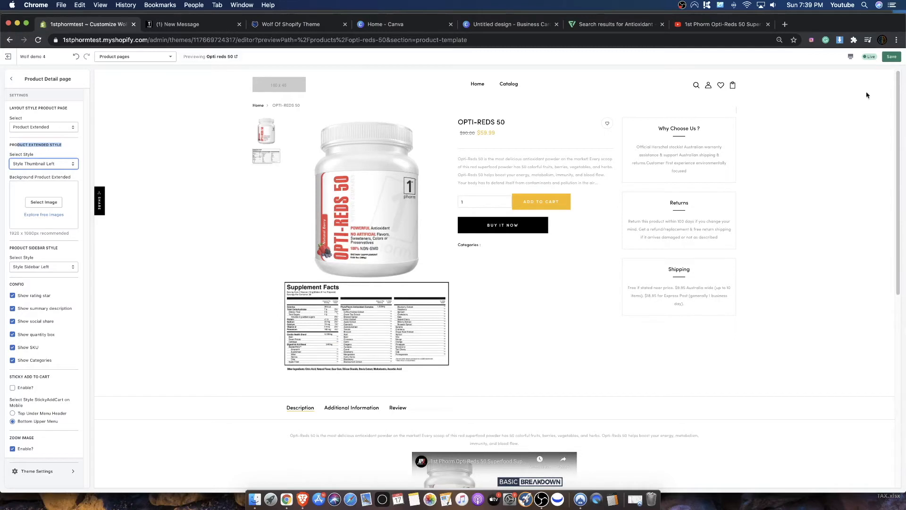
{"action": "left_click", "coordinate": [893, 57]}
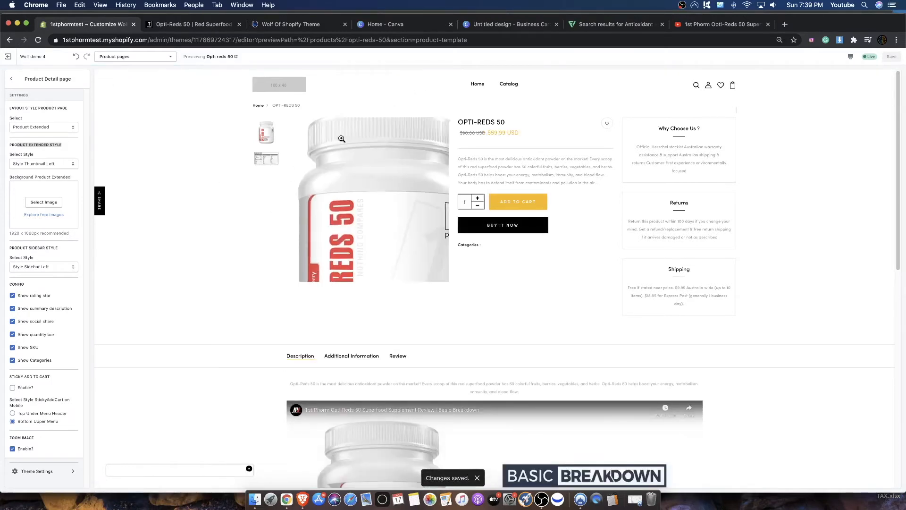
- Check the thumbnail-left gallery by switching between the bottle and Supplement Facts images in the preview
{"action": "left_click", "coordinate": [267, 159]}
{"action": "left_click", "coordinate": [267, 142]}
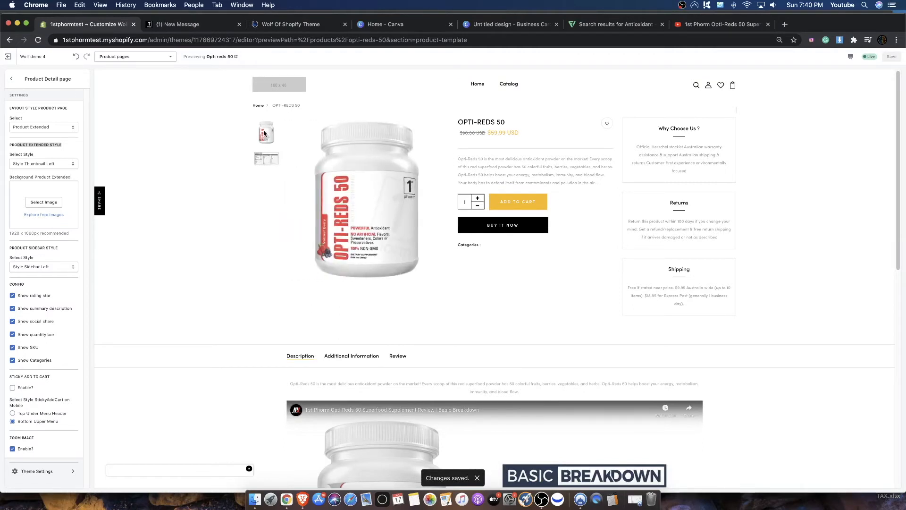
{"action": "left_click", "coordinate": [263, 160]}
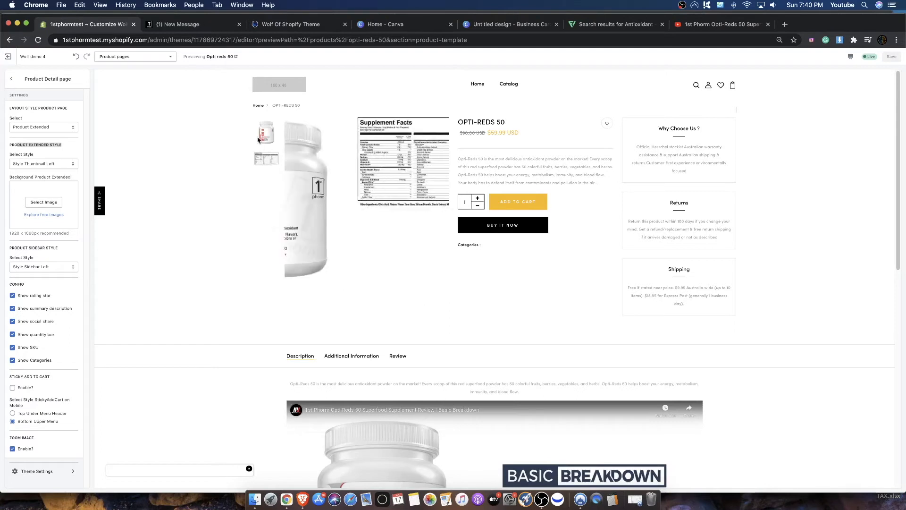
{"action": "left_click", "coordinate": [272, 154]}
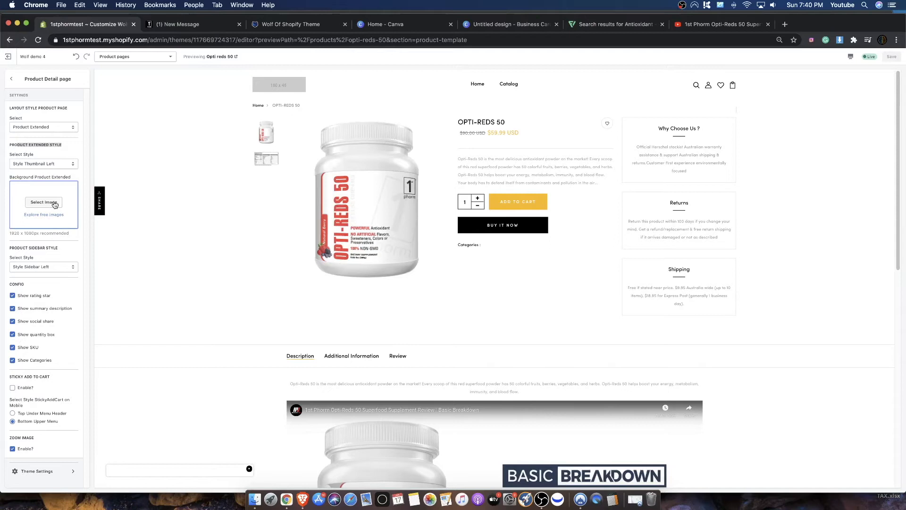
- Look over the layout style options and change the product page layout to Product Extended-Background
{"action": "left_click", "coordinate": [30, 130]}
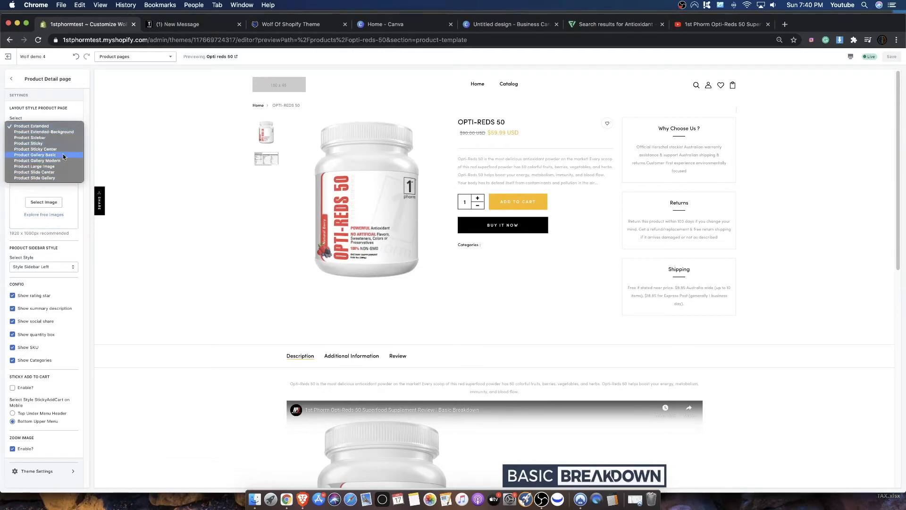
{"action": "left_click", "coordinate": [61, 103]}
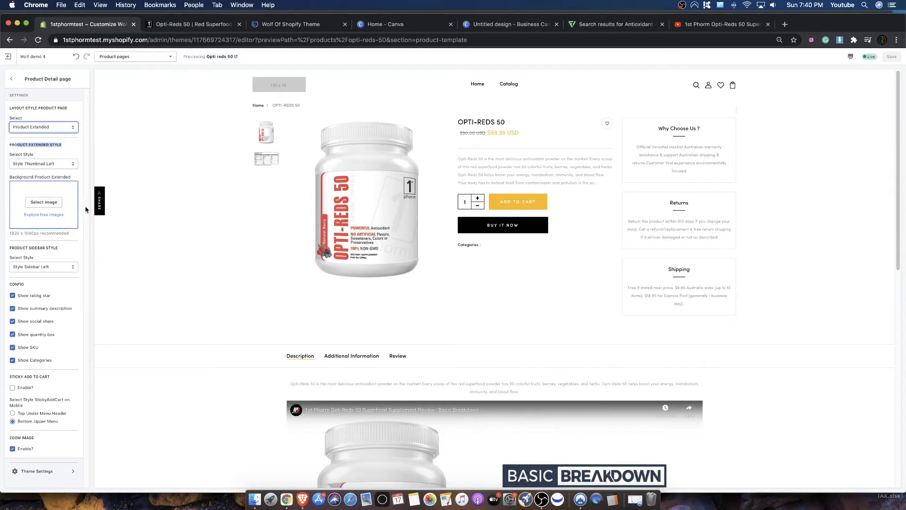
{"action": "left_click", "coordinate": [40, 128]}
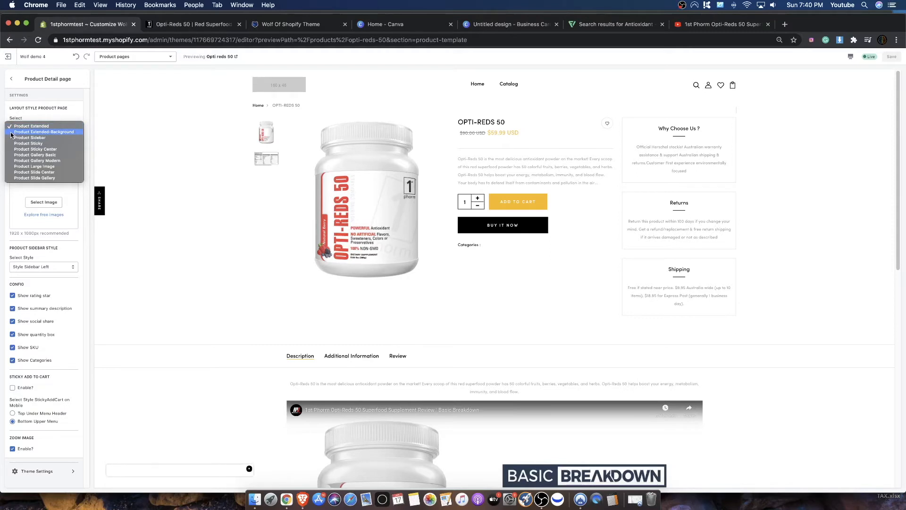
{"action": "left_click", "coordinate": [68, 135]}
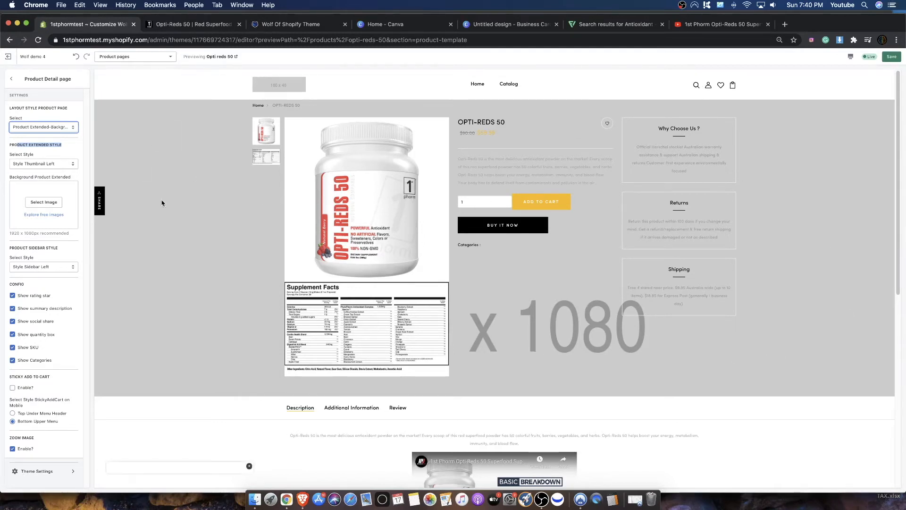
- Try the library photo of the woman drinking in a teal top as the extended product background, and close the image library without applying it
{"action": "left_click", "coordinate": [44, 202]}
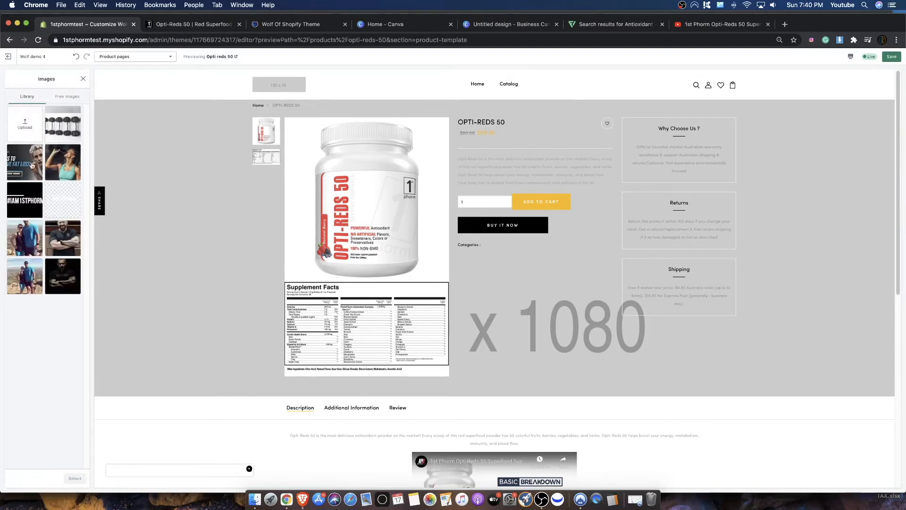
{"action": "left_click", "coordinate": [53, 162]}
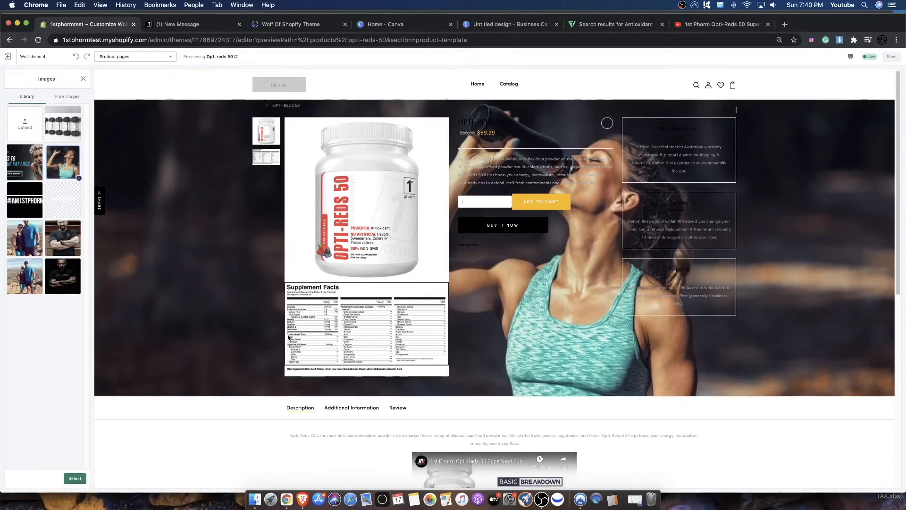
{"action": "left_click", "coordinate": [26, 125]}
{"action": "left_click", "coordinate": [579, 235]}
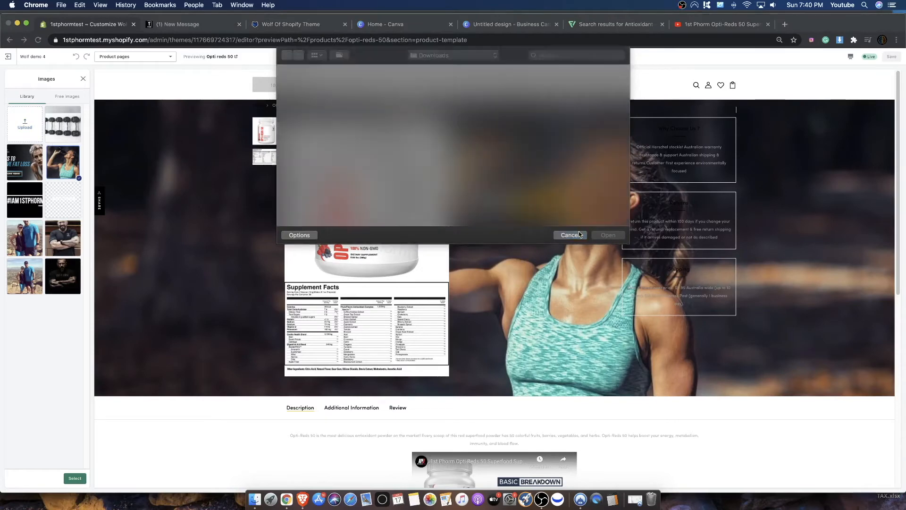
{"action": "left_click", "coordinate": [83, 78]}
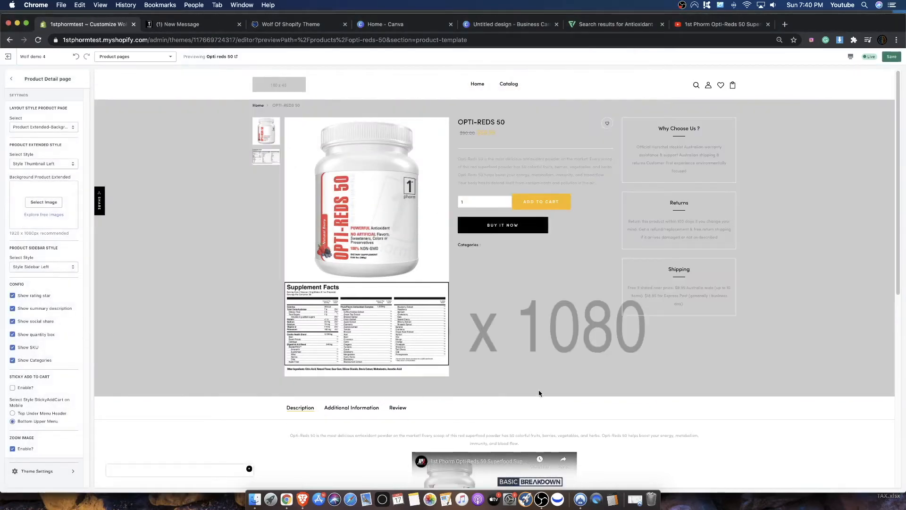
- Open the Pexels stock photo site in a new browser tab
{"action": "left_click", "coordinate": [786, 25]}
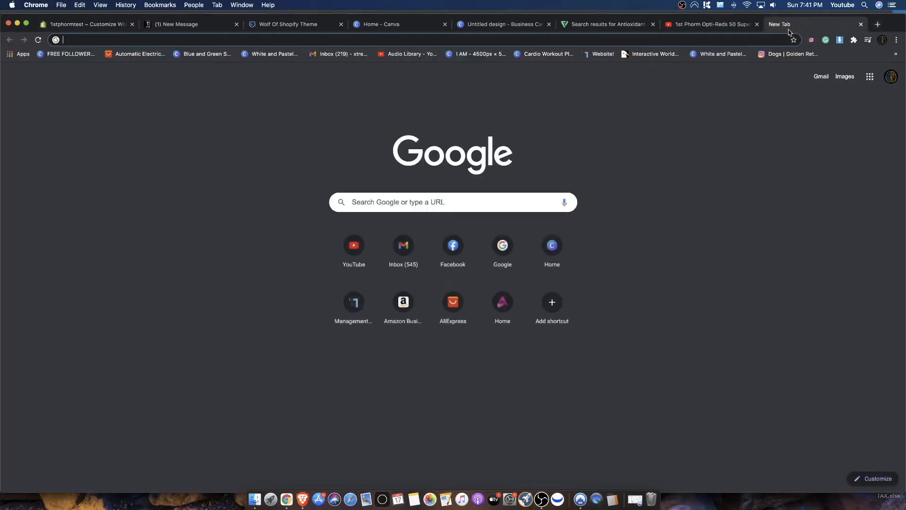
{"action": "type", "text": "pexels"}
{"action": "key", "text": "Return"}
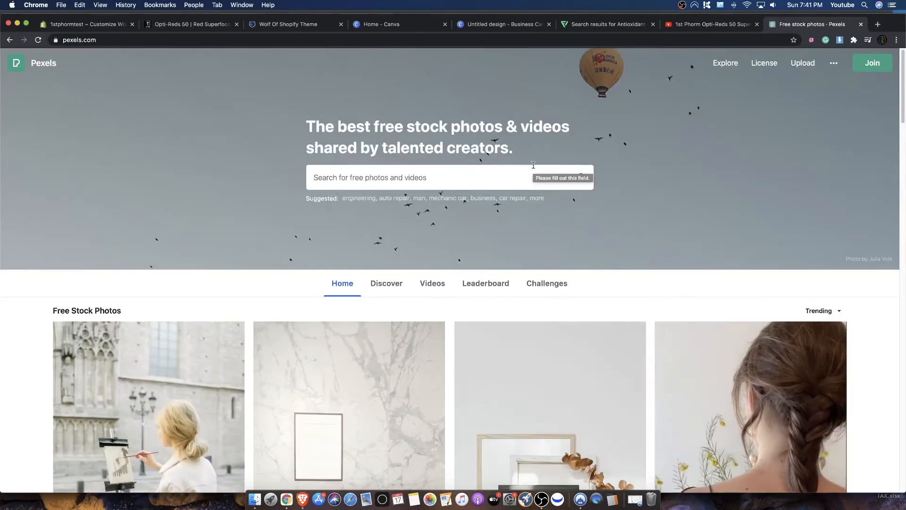
- Search Pexels for "gym" photos
{"action": "left_click", "coordinate": [484, 177]}
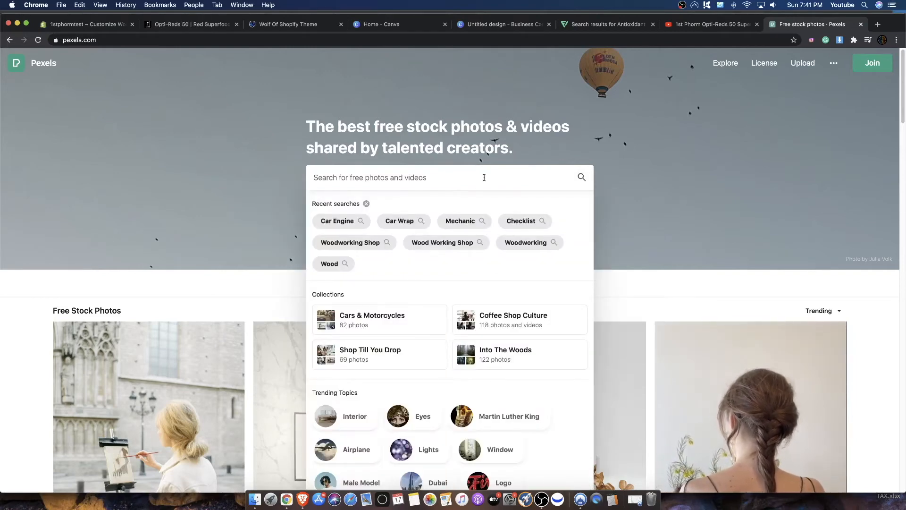
{"action": "type", "text": "gym"}
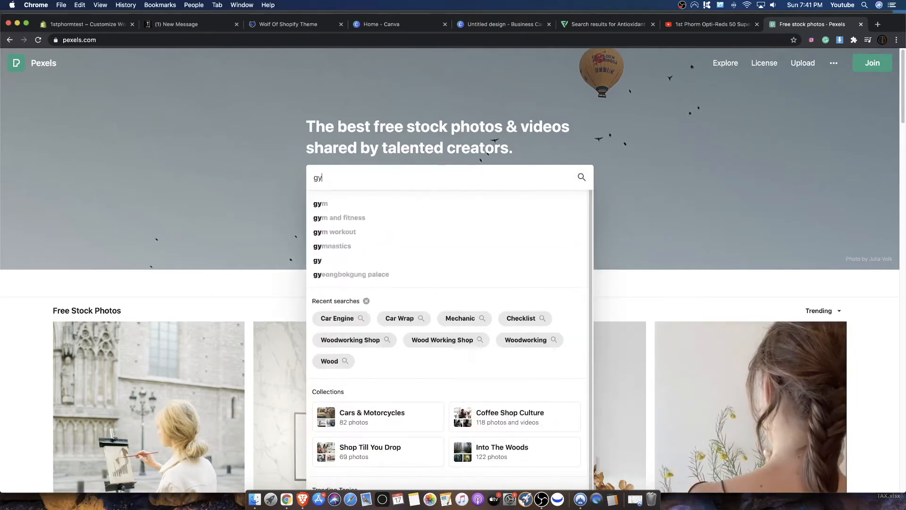
{"action": "key", "text": "Return"}
- Browse the gym photo results for an image suited to the product page background
{"action": "scroll", "coordinate": [528, 194], "scroll_direction": "down", "scroll_amount": 10}
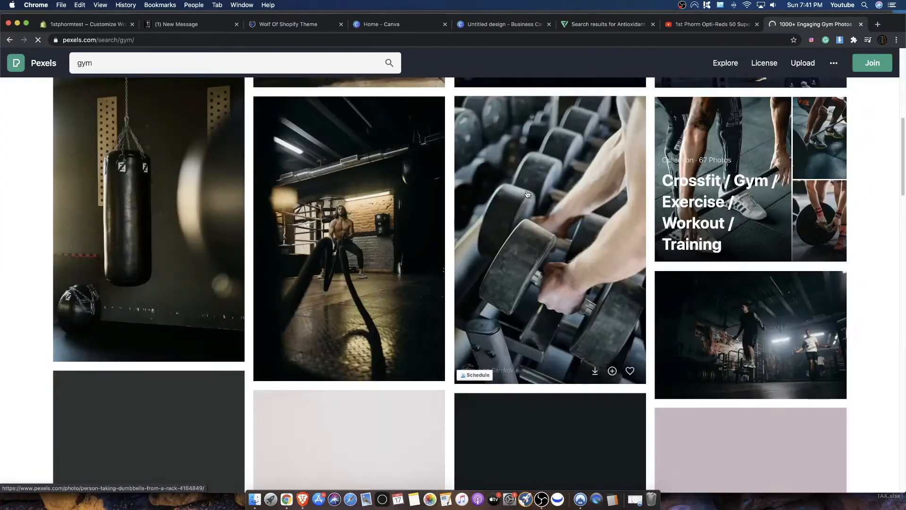
{"action": "scroll", "coordinate": [527, 194], "scroll_direction": "down", "scroll_amount": 5}
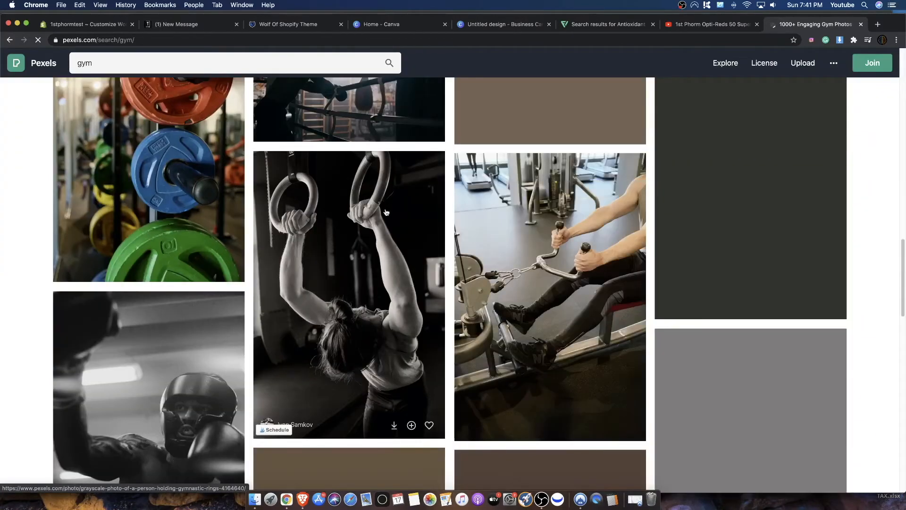
{"action": "scroll", "coordinate": [318, 141], "scroll_direction": "up", "scroll_amount": 15}
{"action": "scroll", "coordinate": [400, 222], "scroll_direction": "down", "scroll_amount": 4}
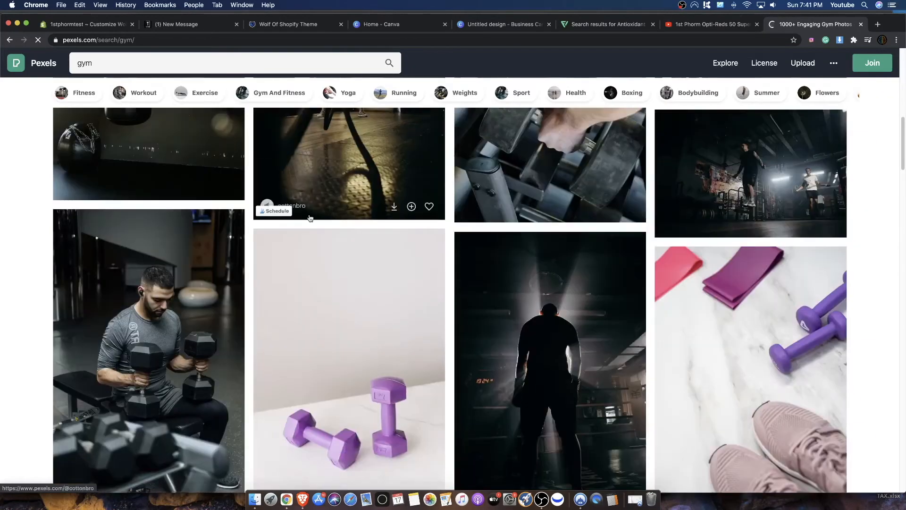
{"action": "scroll", "coordinate": [400, 222], "scroll_direction": "down", "scroll_amount": 5}
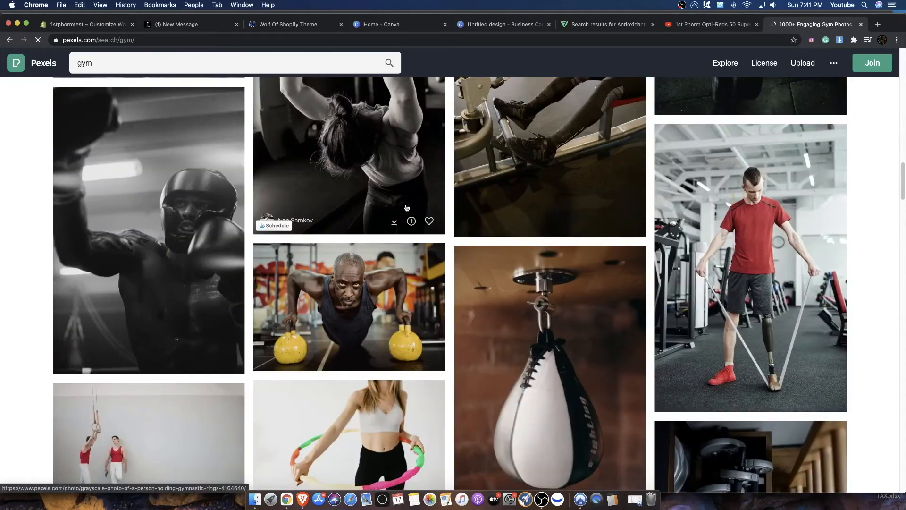
{"action": "scroll", "coordinate": [403, 238], "scroll_direction": "down", "scroll_amount": 15}
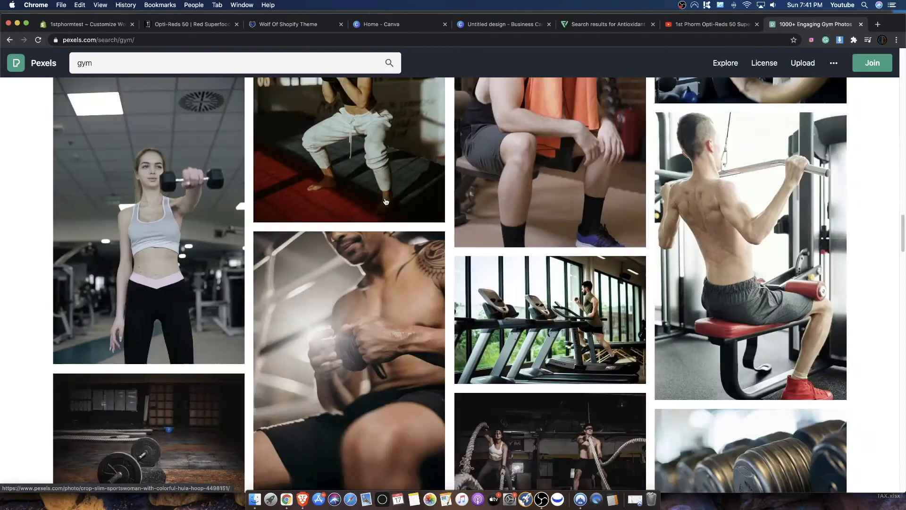
{"action": "scroll", "coordinate": [384, 202], "scroll_direction": "down", "scroll_amount": 10}
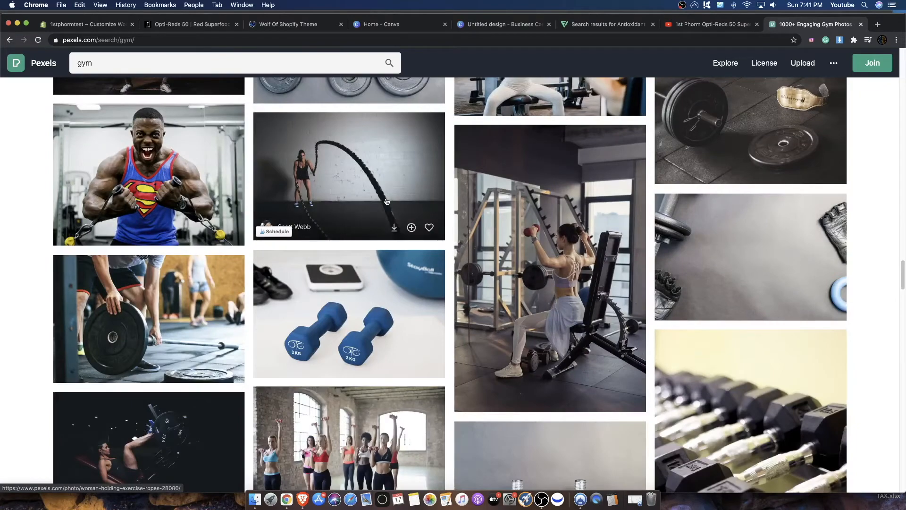
{"action": "scroll", "coordinate": [312, 198], "scroll_direction": "down", "scroll_amount": 15}
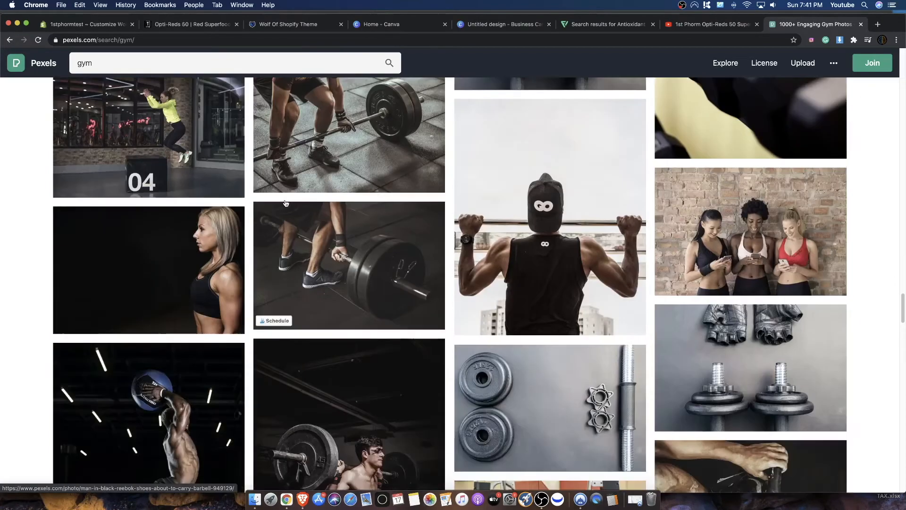
{"action": "scroll", "coordinate": [305, 213], "scroll_direction": "down", "scroll_amount": 15}
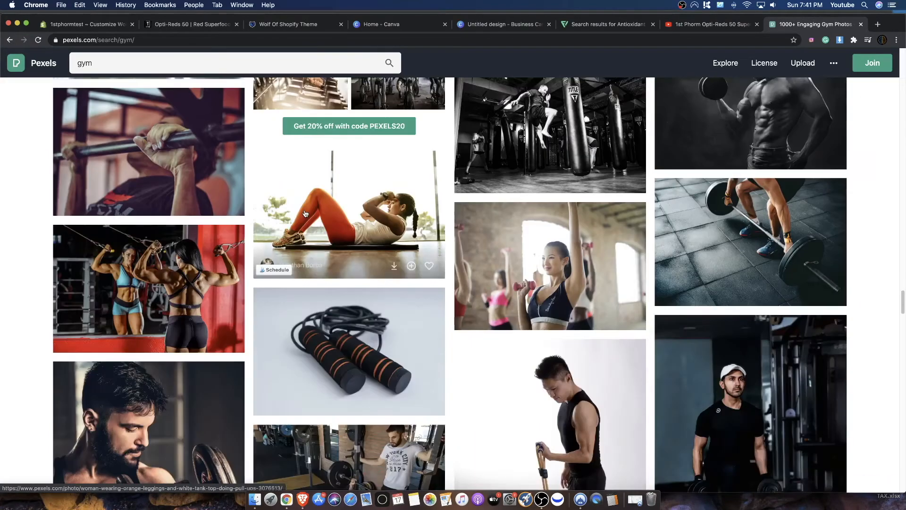
{"action": "scroll", "coordinate": [305, 214], "scroll_direction": "down", "scroll_amount": 15}
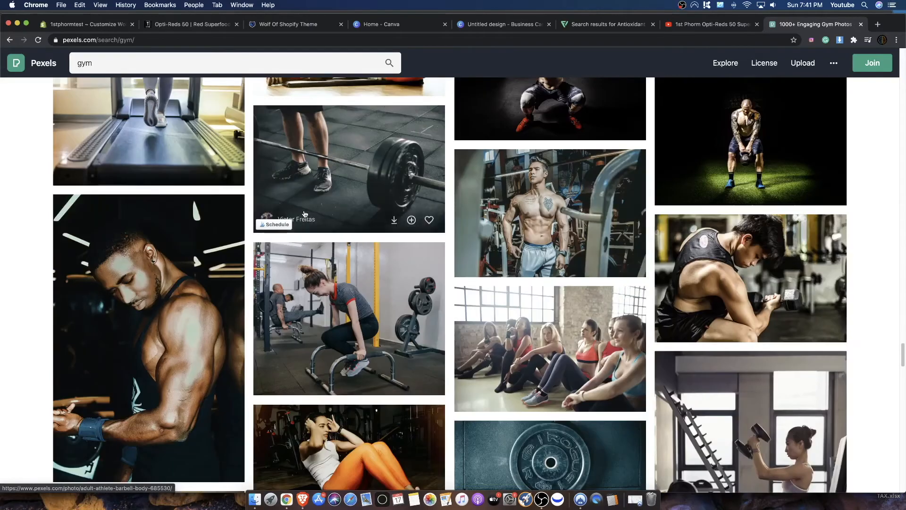
{"action": "scroll", "coordinate": [305, 214], "scroll_direction": "up", "scroll_amount": 5}
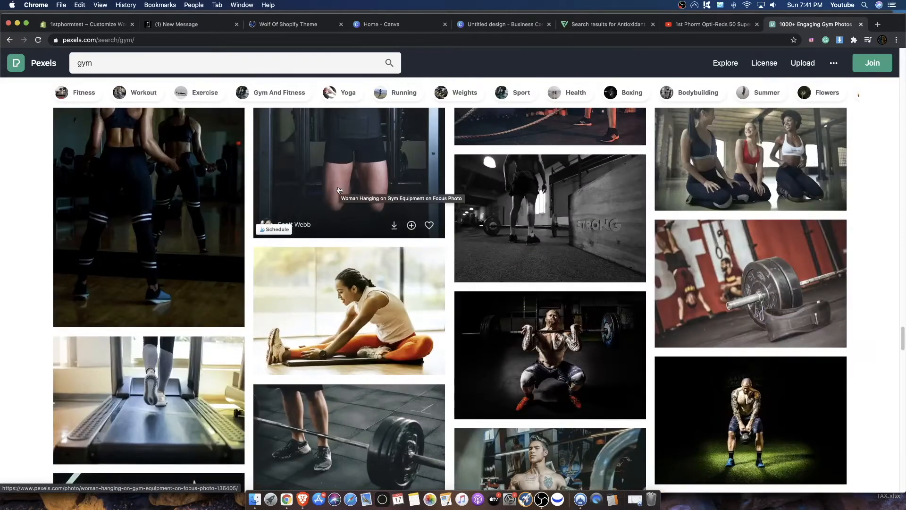
{"action": "scroll", "coordinate": [562, 305], "scroll_direction": "down", "scroll_amount": 15}
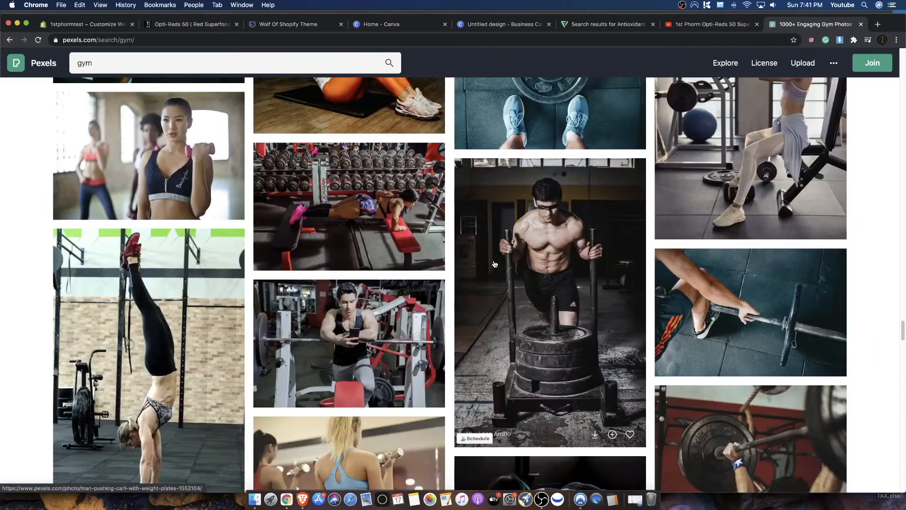
{"action": "scroll", "coordinate": [495, 263], "scroll_direction": "up", "scroll_amount": 1}
{"action": "scroll", "coordinate": [495, 264], "scroll_direction": "down", "scroll_amount": 8}
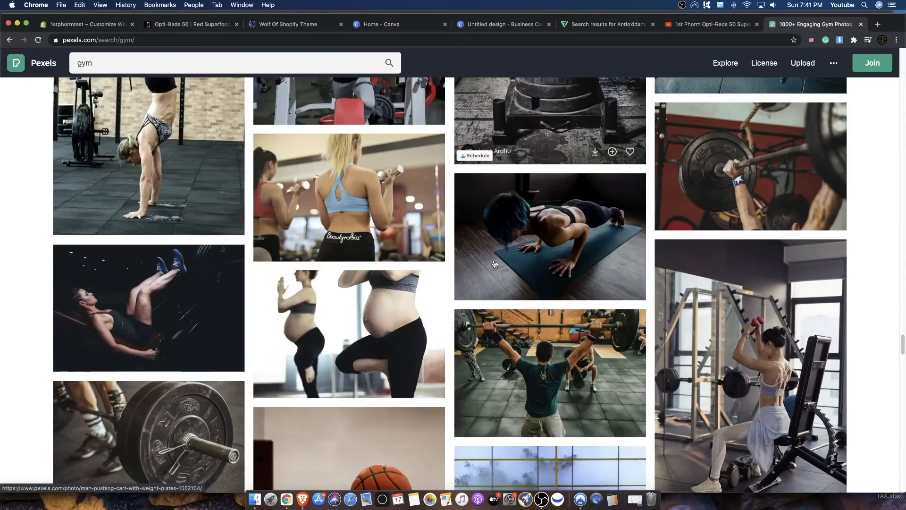
{"action": "scroll", "coordinate": [495, 264], "scroll_direction": "down", "scroll_amount": 12}
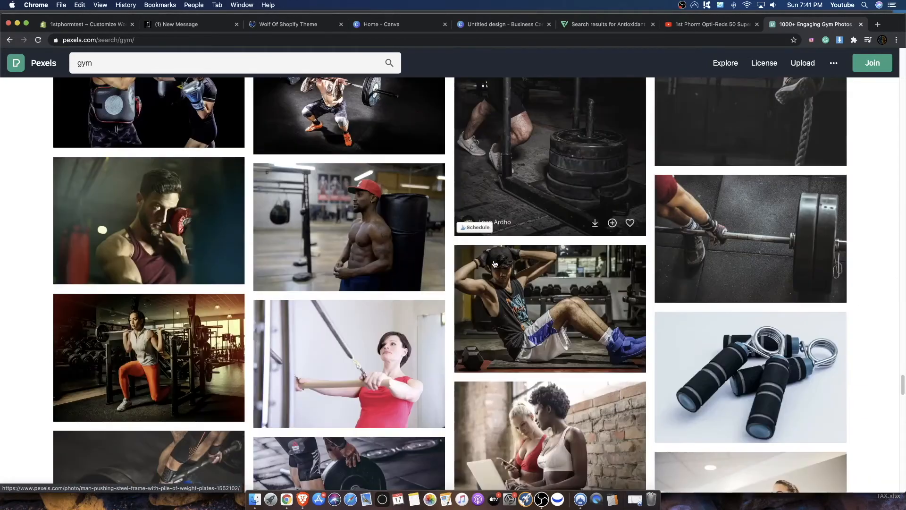
{"action": "scroll", "coordinate": [494, 264], "scroll_direction": "down", "scroll_amount": 8}
{"action": "scroll", "coordinate": [474, 273], "scroll_direction": "up", "scroll_amount": 3}
- Download the photo of the man picking up a barbell plate in Large size (1920 x 1280) and view the downloaded file
{"action": "left_click", "coordinate": [359, 289]}
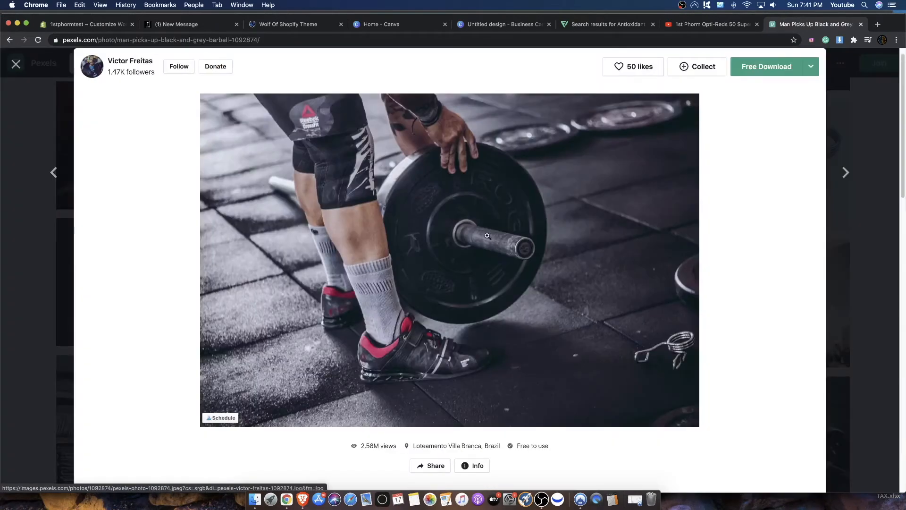
{"action": "left_click", "coordinate": [810, 67]}
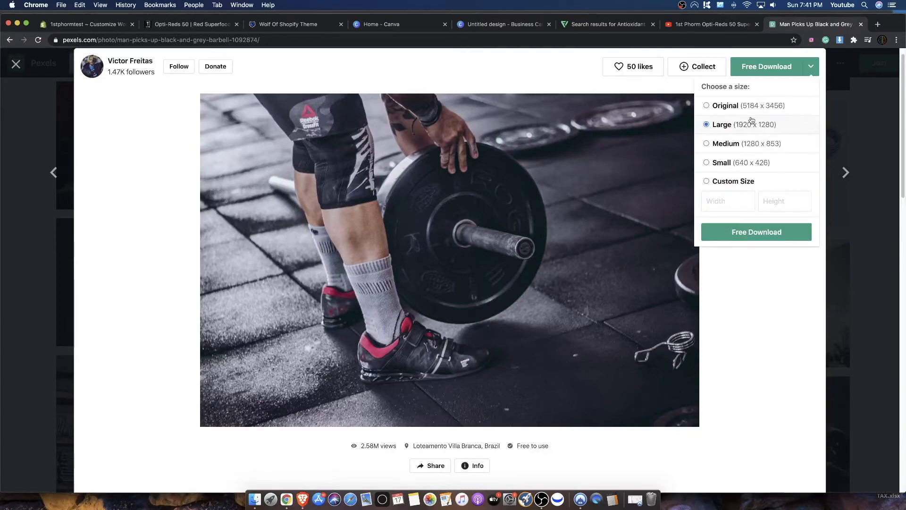
{"action": "left_click", "coordinate": [752, 233]}
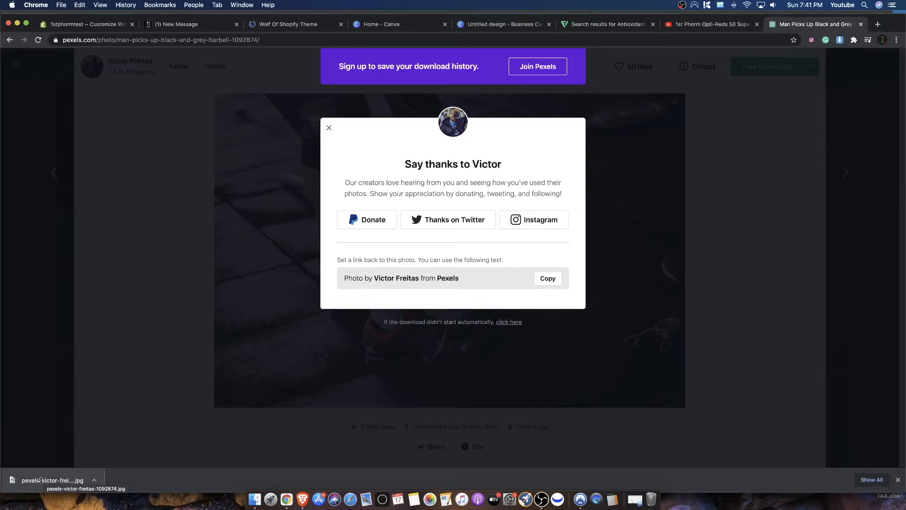
{"action": "left_click", "coordinate": [41, 480]}
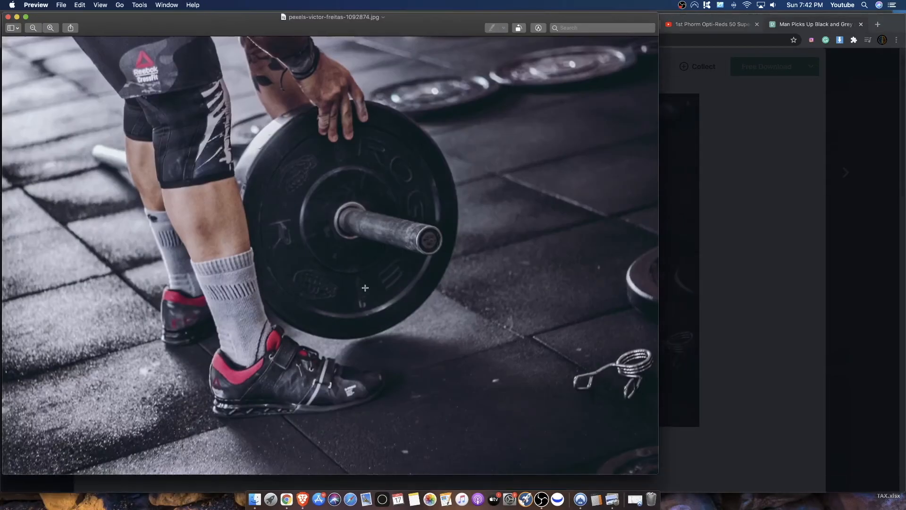
{"action": "left_click", "coordinate": [705, 245]}
- Switch to the blank Canva business card design and create a resized copy at 1920 x 1080 px
{"action": "left_click", "coordinate": [483, 28]}
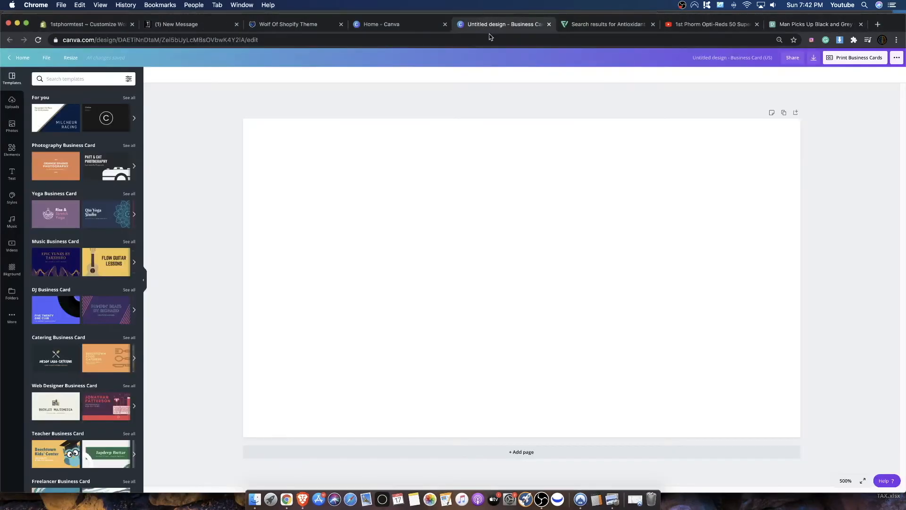
{"action": "left_click", "coordinate": [69, 60]}
{"action": "left_click", "coordinate": [66, 104]}
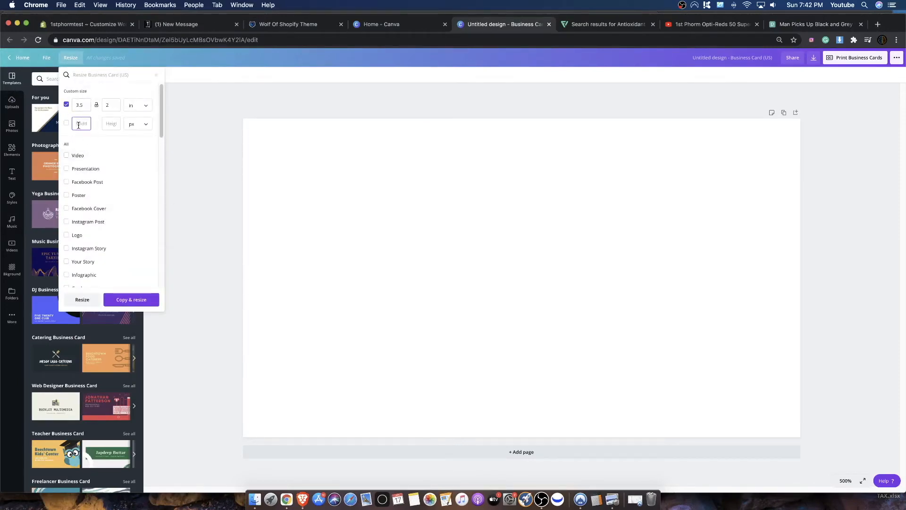
{"action": "type", "text": "1920"}
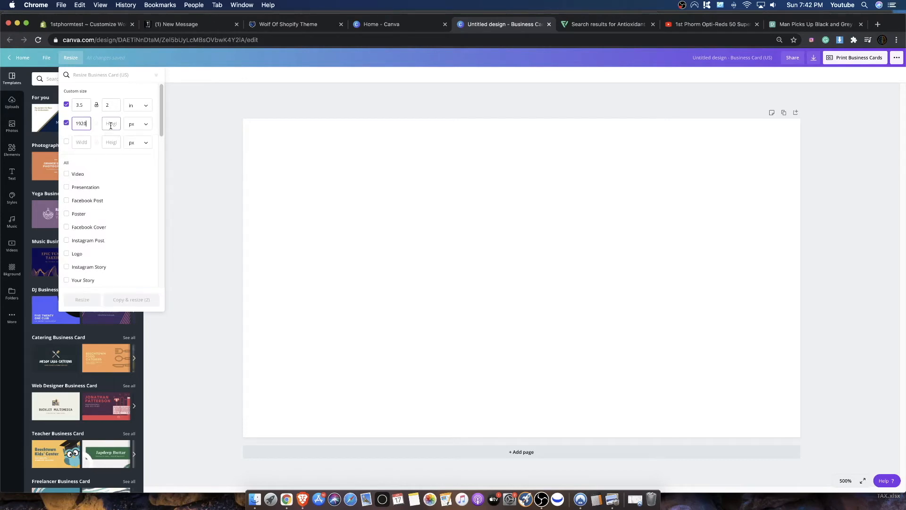
{"action": "left_click", "coordinate": [109, 124]}
{"action": "type", "text": "1080"}
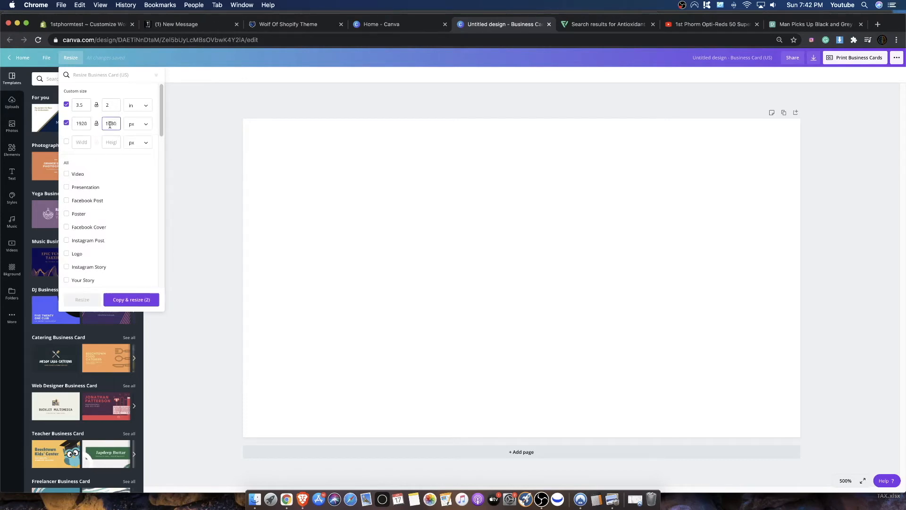
{"action": "left_click", "coordinate": [138, 300]}
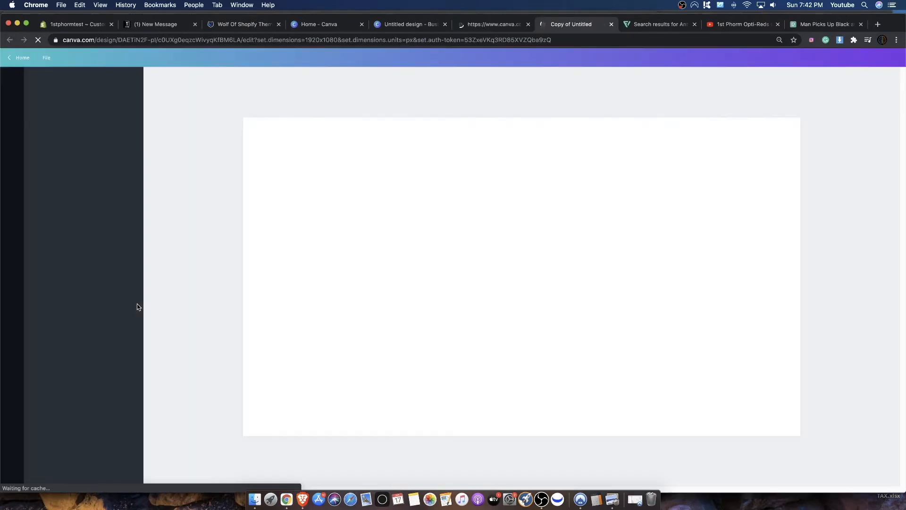
{"action": "left_click", "coordinate": [482, 23]}
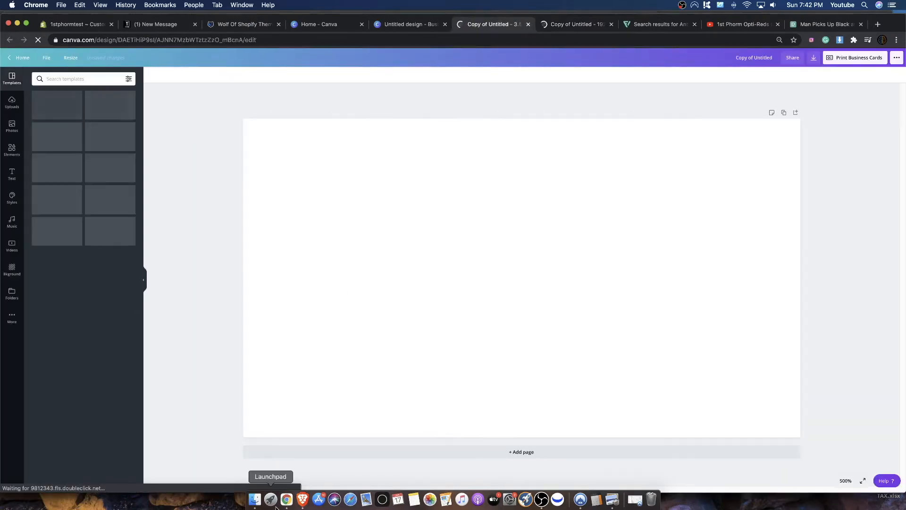
- Upload the downloaded barbell photo from Finder to the Canva image uploads
{"action": "left_click", "coordinate": [254, 499]}
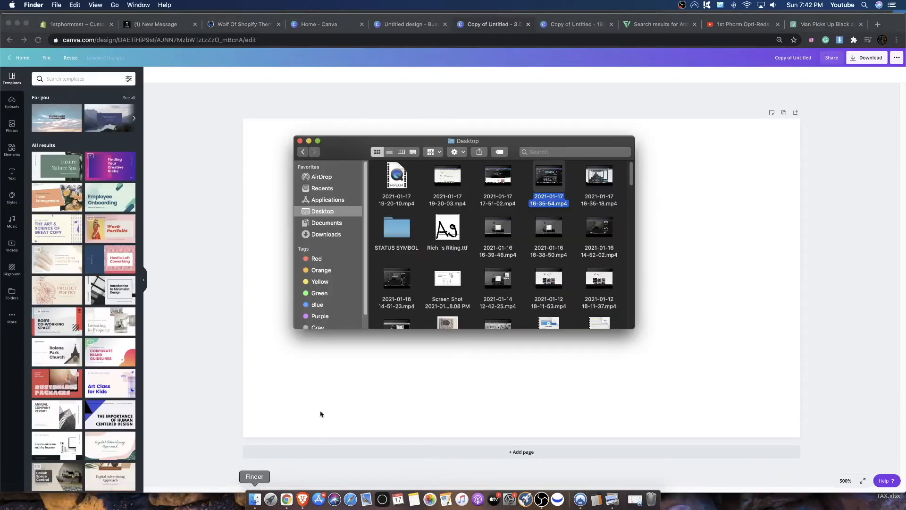
{"action": "left_click_drag", "start_coordinate": [334, 146], "coordinate": [905, 217]}
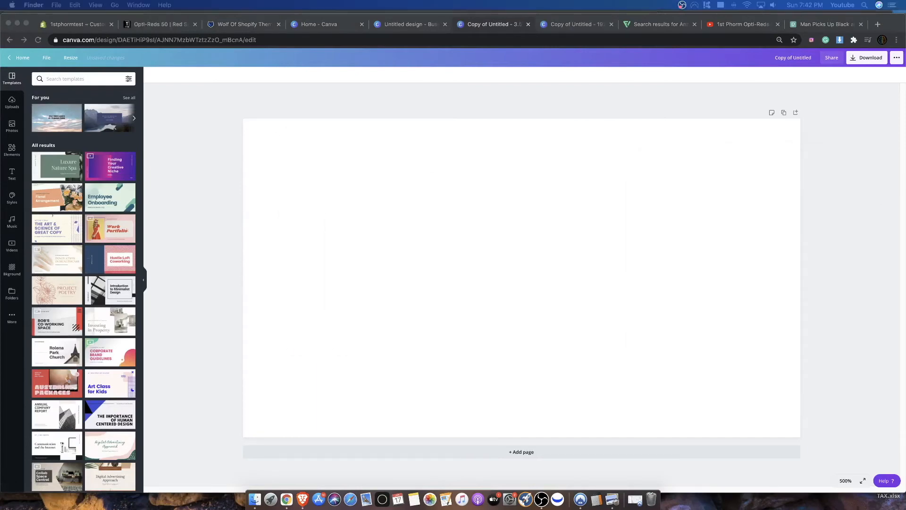
{"action": "left_click_drag", "start_coordinate": [904, 218], "coordinate": [111, 149]}
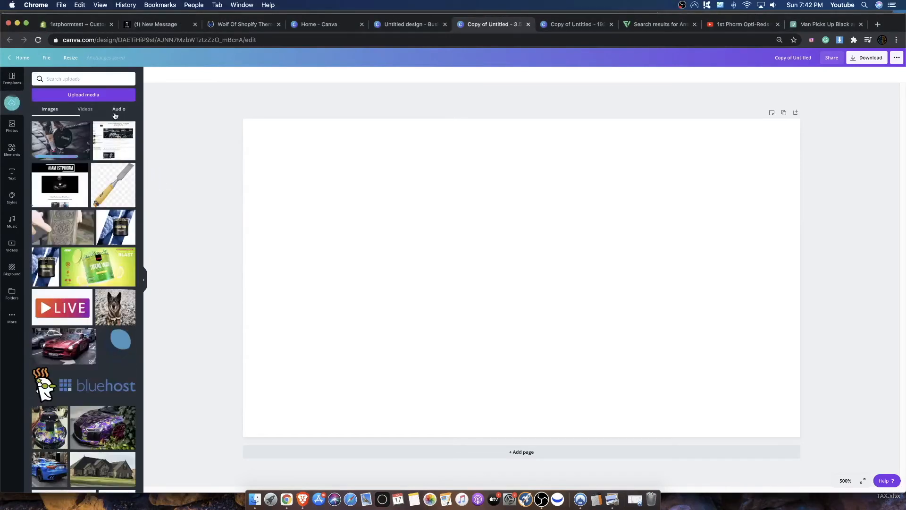
- Place the uploaded barbell photo on the page, enlarge it to cover the whole canvas and shift it upward
{"action": "left_click", "coordinate": [68, 138]}
{"action": "left_click_drag", "start_coordinate": [472, 240], "coordinate": [352, 187]}
{"action": "left_click_drag", "start_coordinate": [555, 328], "coordinate": [850, 419]}
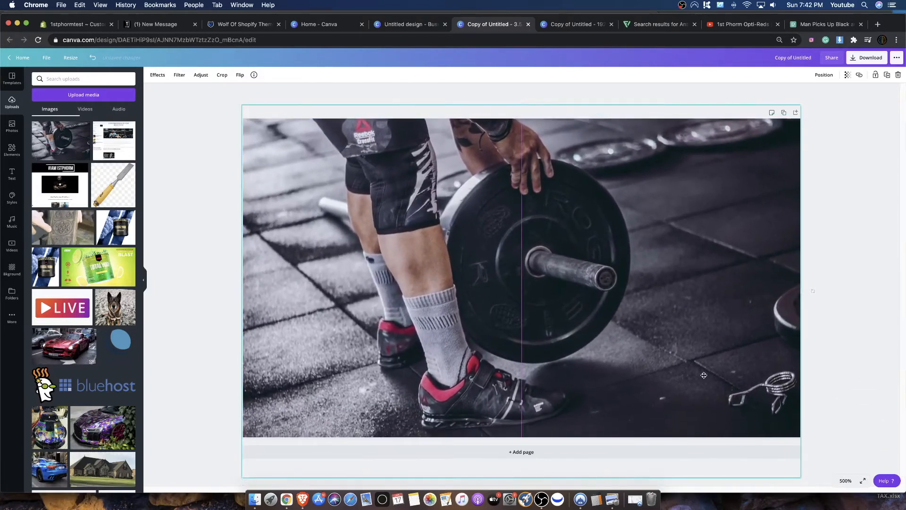
{"action": "left_click_drag", "start_coordinate": [704, 375], "coordinate": [704, 335]}
- Compare the Greyscale and Street filters on the photo, and apply Street with its intensity raised to about 70
{"action": "left_click", "coordinate": [156, 75]}
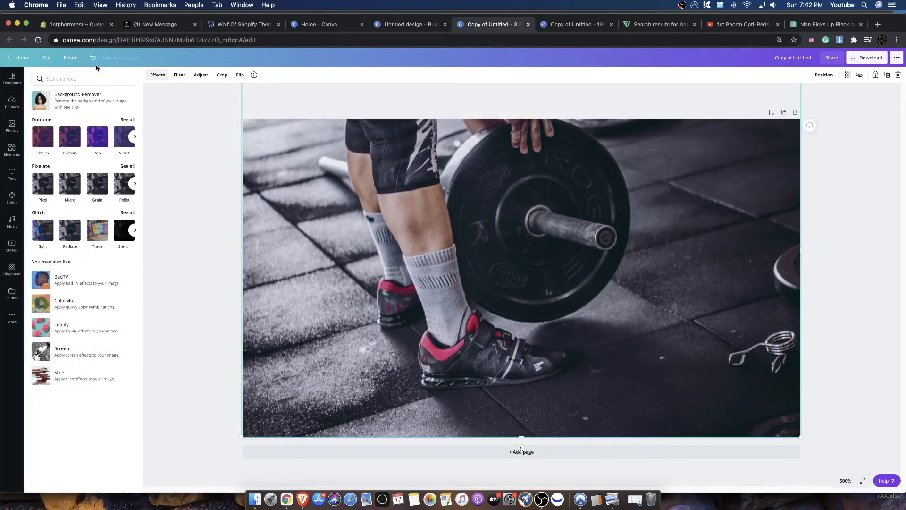
{"action": "left_click", "coordinate": [177, 75]}
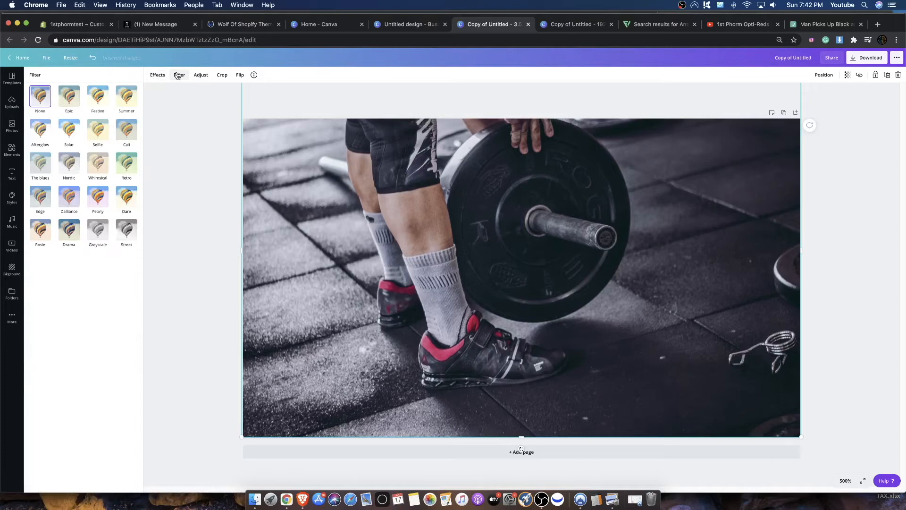
{"action": "left_click", "coordinate": [125, 240]}
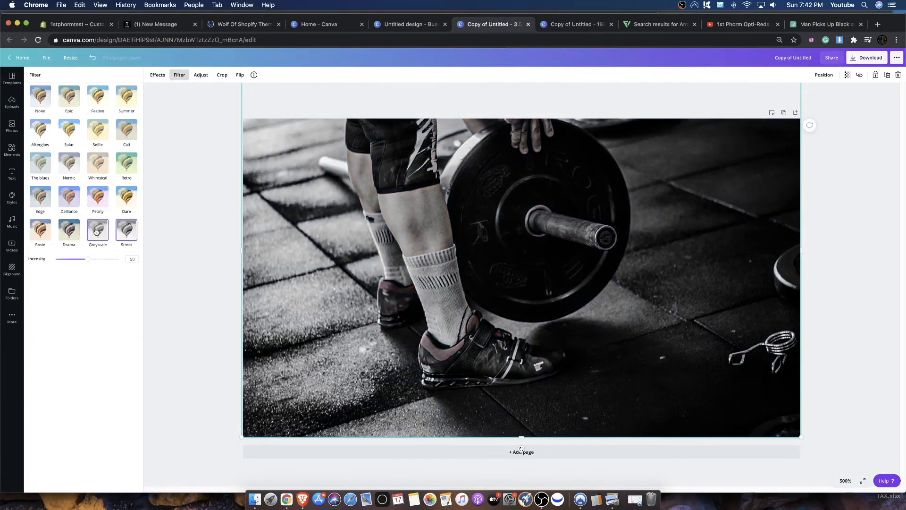
{"action": "left_click", "coordinate": [100, 231]}
{"action": "left_click_drag", "start_coordinate": [79, 262], "coordinate": [120, 259]}
{"action": "left_click", "coordinate": [119, 235]}
{"action": "left_click_drag", "start_coordinate": [86, 259], "coordinate": [179, 270]}
{"action": "mouse_move", "coordinate": [107, 266]}
{"action": "left_mouse_down"}
{"action": "mouse_move", "coordinate": [84, 262]}
{"action": "mouse_move", "coordinate": [101, 260]}
{"action": "left_mouse_up"}
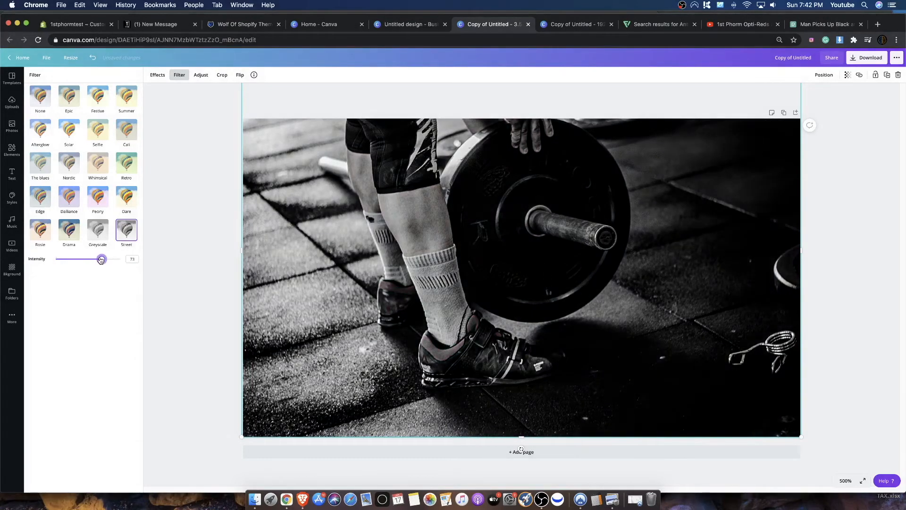
- Raise the barbell photo's brightness and contrast adjustments to 100 each
{"action": "left_click", "coordinate": [195, 78]}
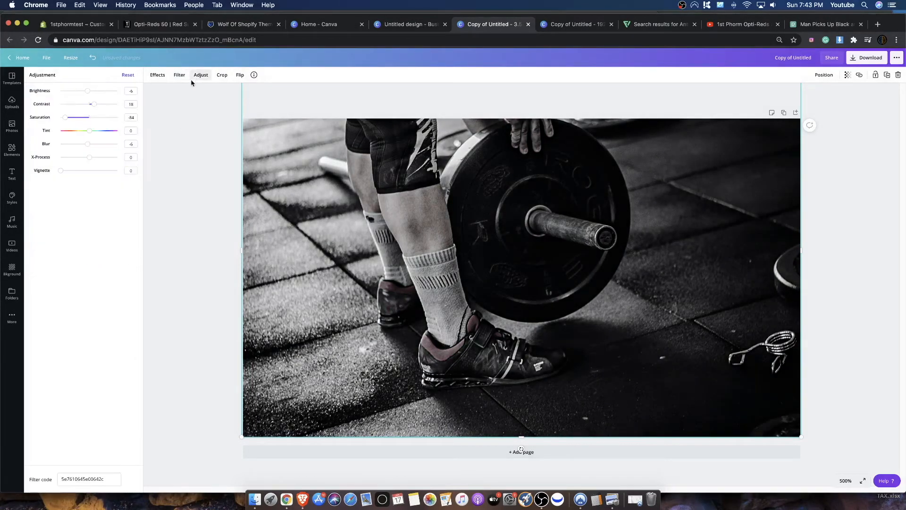
{"action": "left_click_drag", "start_coordinate": [93, 104], "coordinate": [124, 94]}
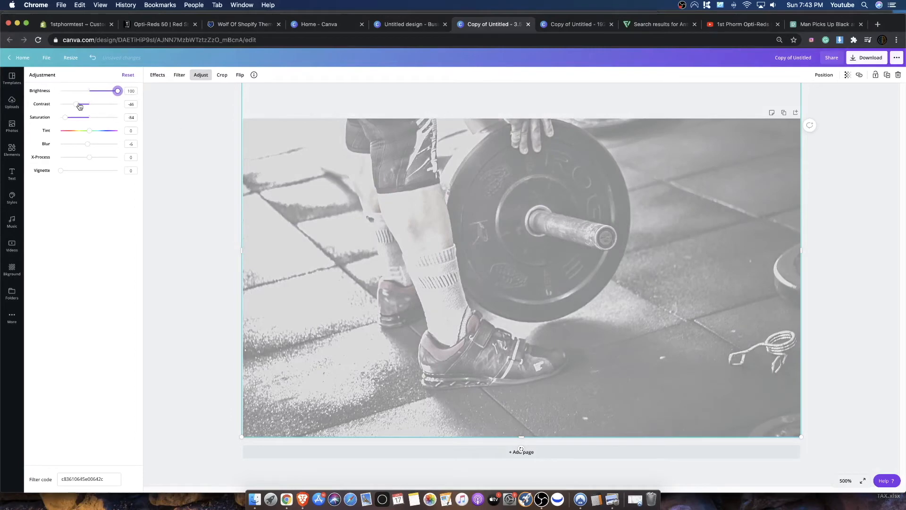
{"action": "left_click_drag", "start_coordinate": [69, 107], "coordinate": [138, 112]}
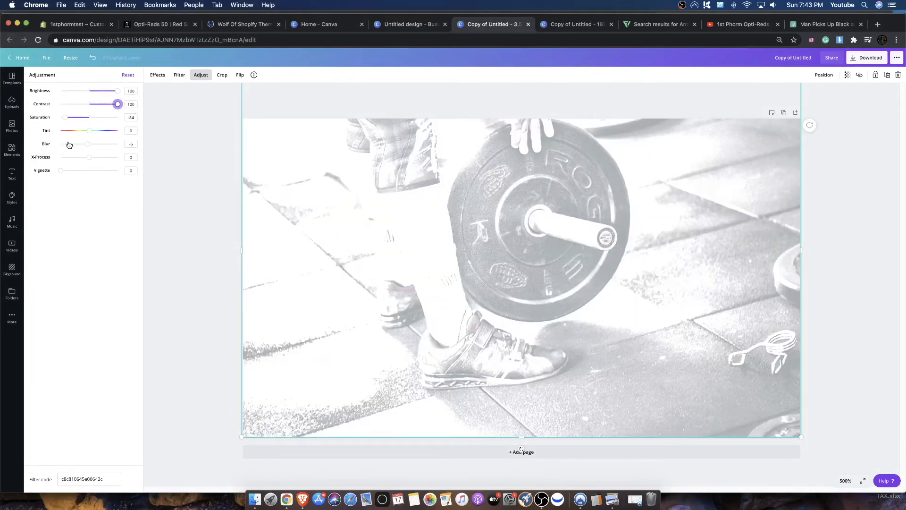
- Set the photo's blur to 3 and lower its saturation further, leaving the vignette at 0
{"action": "mouse_move", "coordinate": [84, 147]}
{"action": "left_mouse_down"}
{"action": "mouse_move", "coordinate": [70, 146]}
{"action": "mouse_move", "coordinate": [98, 145]}
{"action": "mouse_move", "coordinate": [90, 147]}
{"action": "left_mouse_up"}
{"action": "left_click_drag", "start_coordinate": [61, 170], "coordinate": [2, 168]}
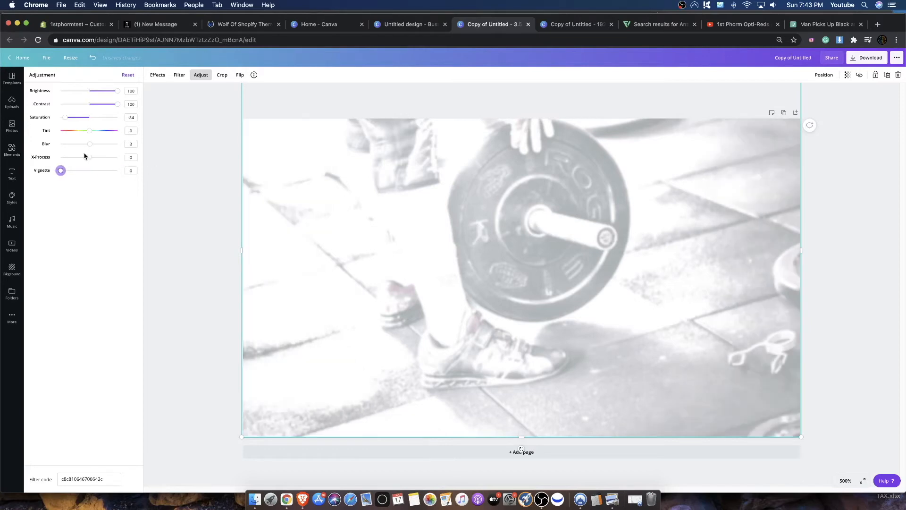
{"action": "mouse_move", "coordinate": [89, 158]}
{"action": "left_mouse_down"}
{"action": "mouse_move", "coordinate": [66, 158]}
{"action": "mouse_move", "coordinate": [184, 156]}
{"action": "mouse_move", "coordinate": [89, 159]}
{"action": "left_mouse_up"}
{"action": "mouse_move", "coordinate": [67, 118]}
{"action": "left_mouse_down"}
{"action": "mouse_move", "coordinate": [46, 120]}
{"action": "mouse_move", "coordinate": [117, 121]}
{"action": "mouse_move", "coordinate": [65, 124]}
{"action": "left_mouse_up"}
{"action": "left_click", "coordinate": [223, 161]}
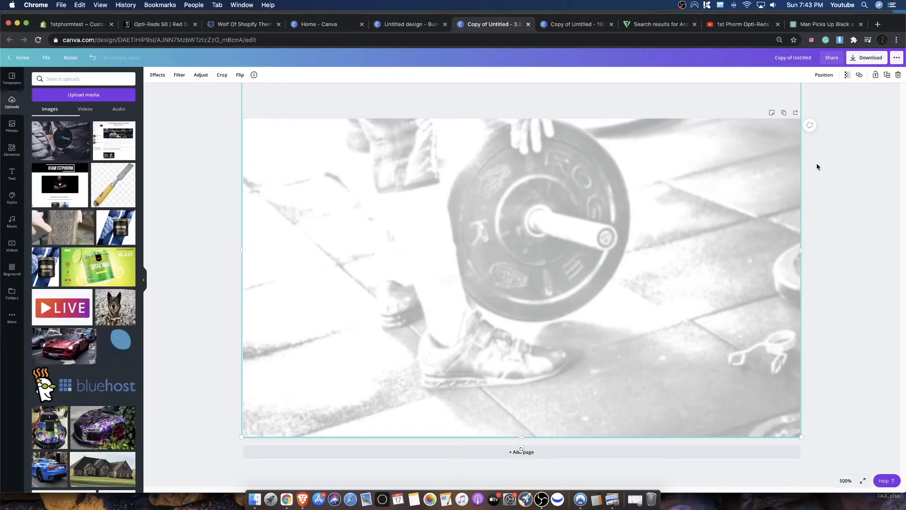
- Download the washed-out barbell design as a PNG
{"action": "left_click", "coordinate": [866, 57]}
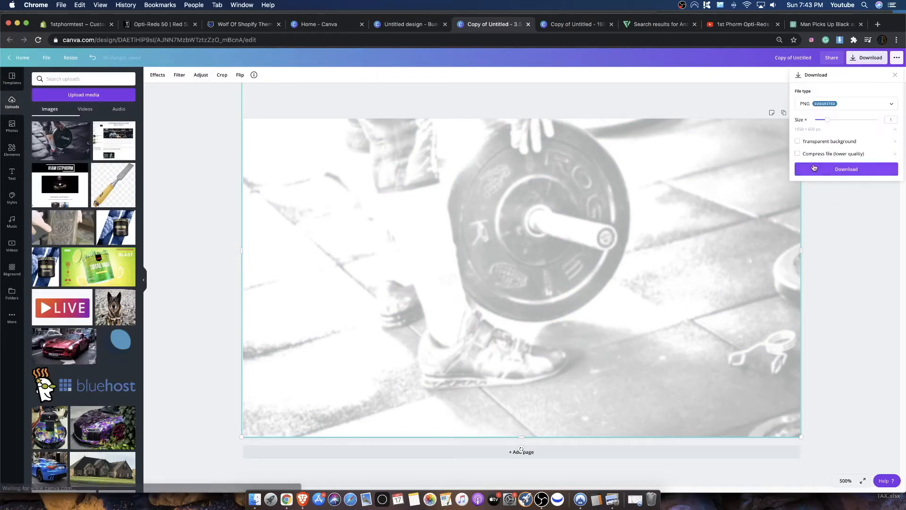
{"action": "left_click", "coordinate": [813, 172]}
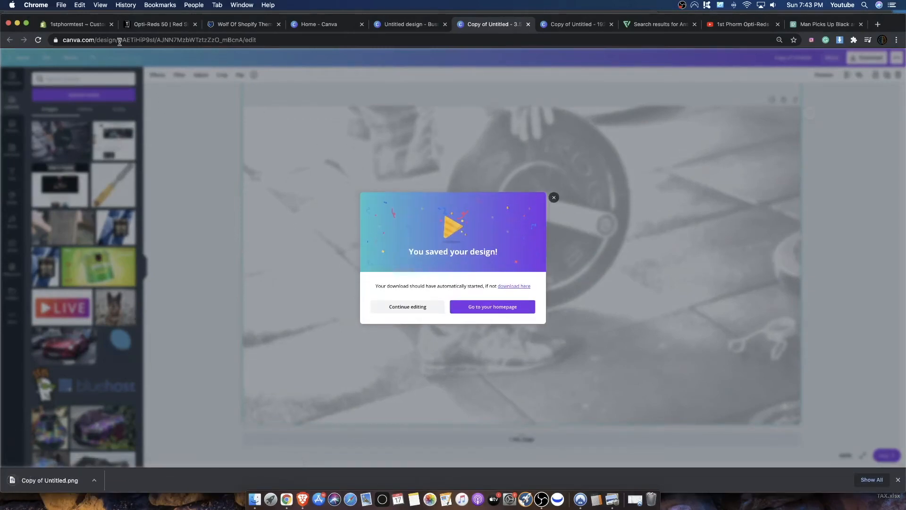
- In the Shopify theme editor, upload Copy of Untitled.png and select it as the extended product background image
{"action": "left_click", "coordinate": [78, 24]}
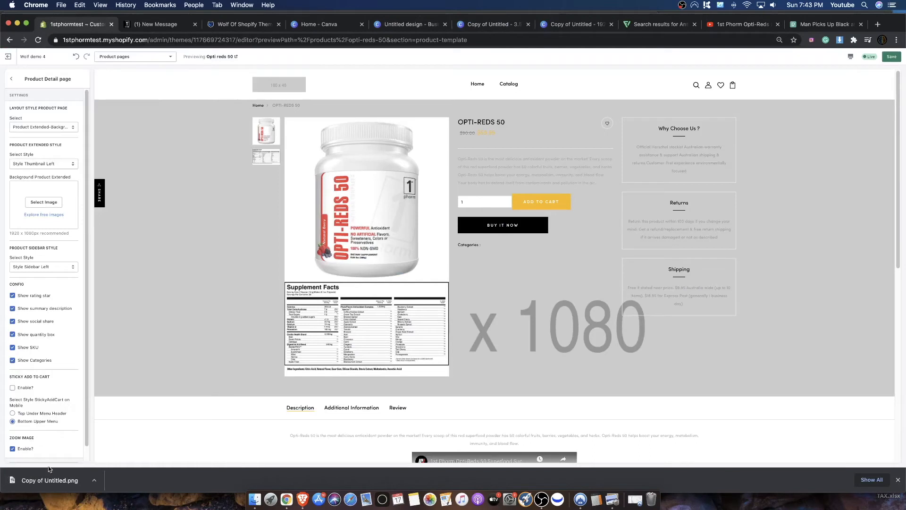
{"action": "left_click", "coordinate": [41, 203]}
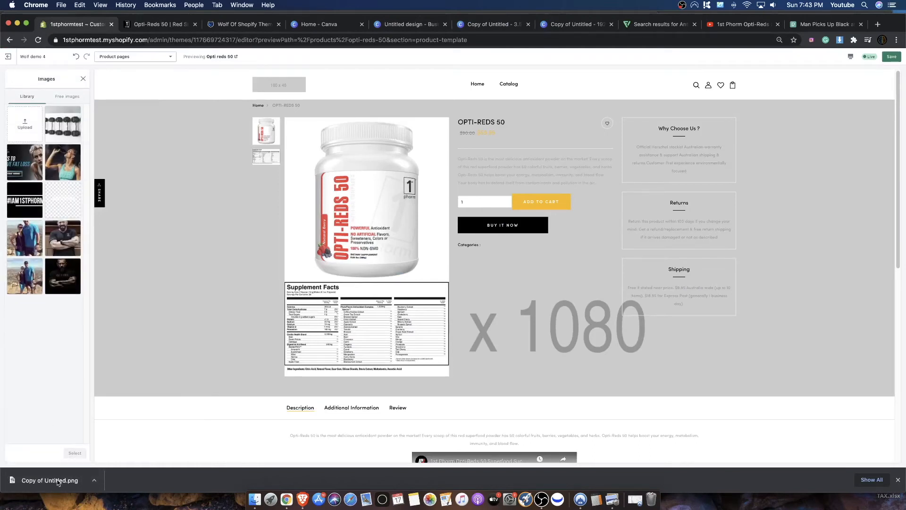
{"action": "left_click_drag", "start_coordinate": [62, 478], "coordinate": [33, 137]}
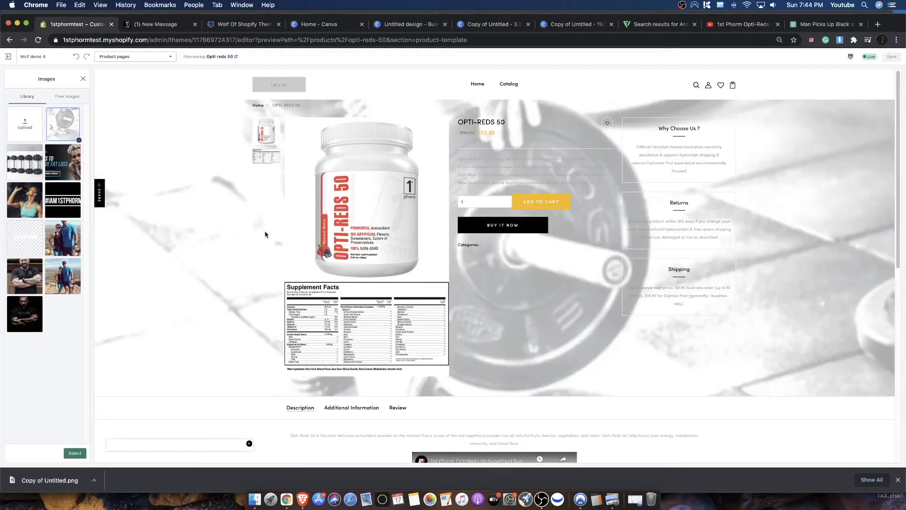
{"action": "scroll", "coordinate": [656, 198], "scroll_direction": "down", "scroll_amount": 5}
{"action": "scroll", "coordinate": [630, 197], "scroll_direction": "up", "scroll_amount": 5}
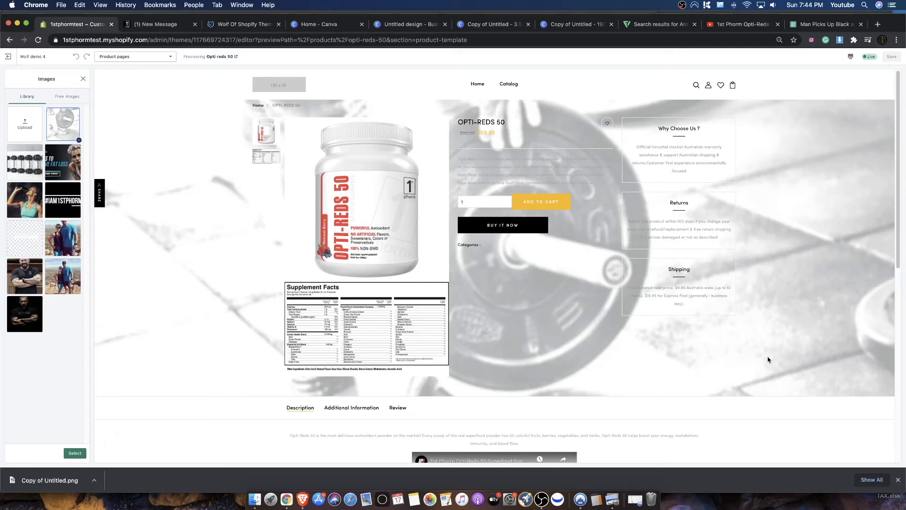
{"action": "scroll", "coordinate": [194, 425], "scroll_direction": "down", "scroll_amount": 5}
{"action": "scroll", "coordinate": [190, 405], "scroll_direction": "up", "scroll_amount": 5}
{"action": "left_click", "coordinate": [74, 453]}
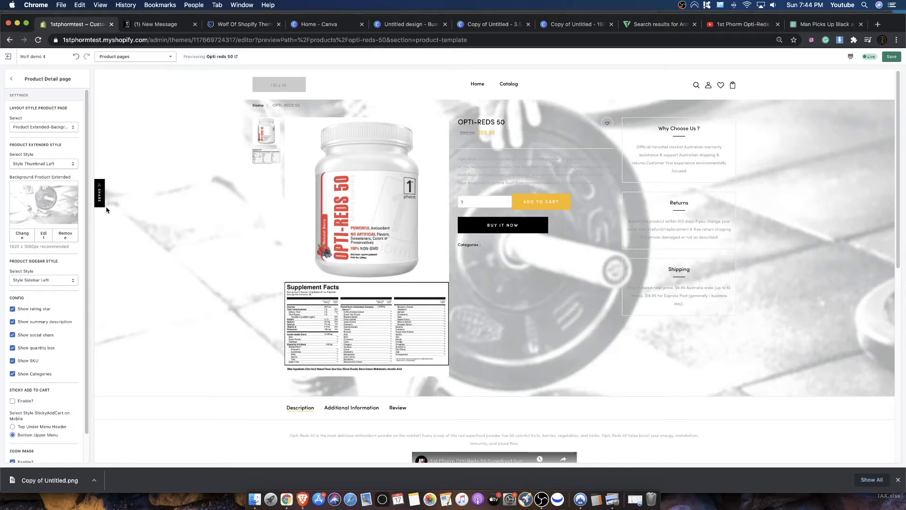
- Remove the extended background image and try the Product Sidebar layout on the Opti-Reds 50 page
{"action": "left_click", "coordinate": [66, 236]}
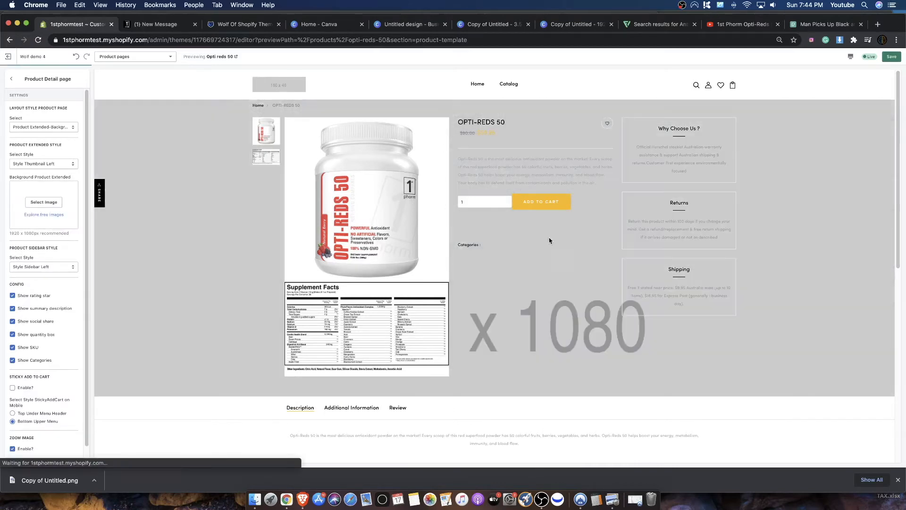
{"action": "left_click", "coordinate": [48, 126]}
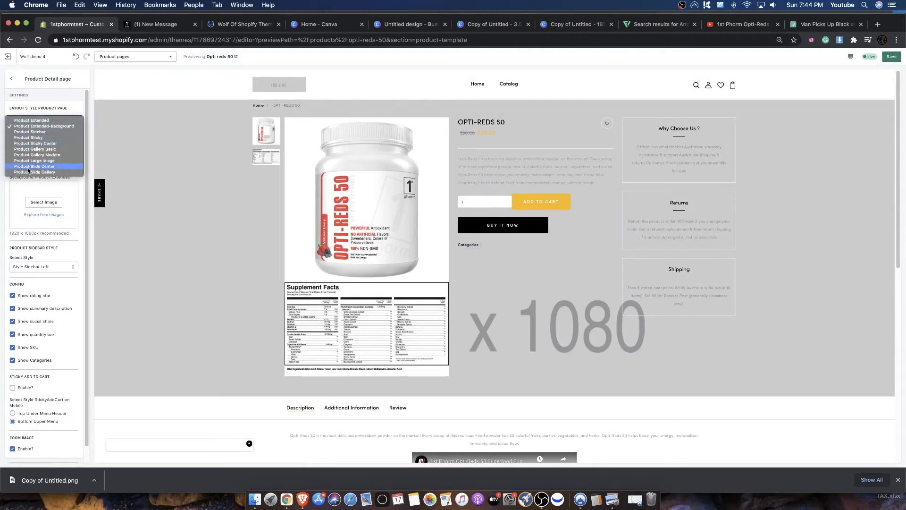
{"action": "left_click", "coordinate": [29, 132]}
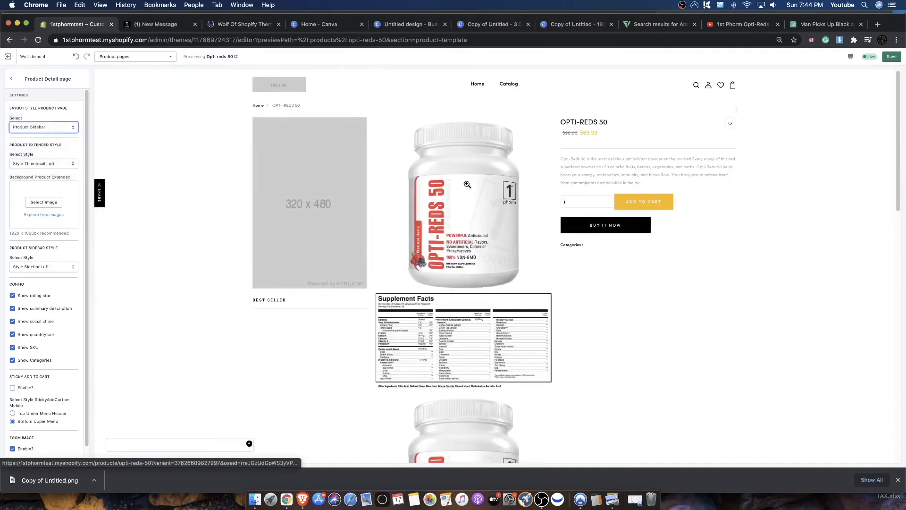
{"action": "scroll", "coordinate": [419, 240], "scroll_direction": "down", "scroll_amount": 3}
{"action": "scroll", "coordinate": [419, 240], "scroll_direction": "down", "scroll_amount": 4}
{"action": "scroll", "coordinate": [419, 240], "scroll_direction": "up", "scroll_amount": 7}
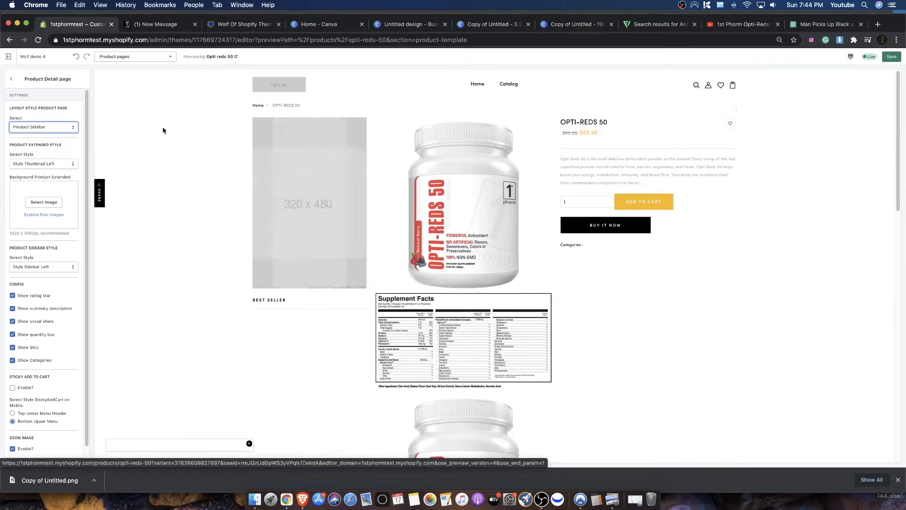
- Try the Product Sticky layout and examine how the product details behave beside the images down the page
{"action": "left_click", "coordinate": [39, 128]}
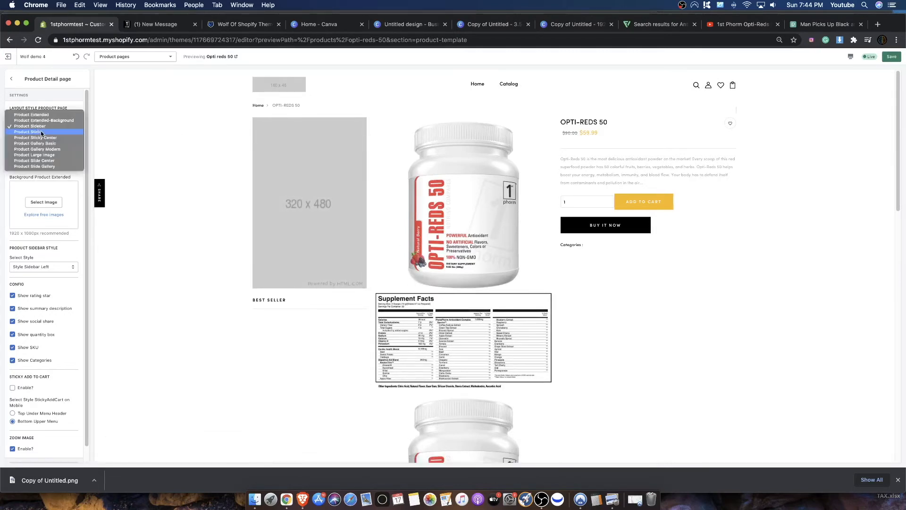
{"action": "left_click", "coordinate": [28, 132]}
{"action": "scroll", "coordinate": [385, 300], "scroll_direction": "down", "scroll_amount": 8}
{"action": "scroll", "coordinate": [382, 298], "scroll_direction": "up", "scroll_amount": 8}
{"action": "scroll", "coordinate": [372, 296], "scroll_direction": "down", "scroll_amount": 9}
{"action": "scroll", "coordinate": [368, 293], "scroll_direction": "up", "scroll_amount": 9}
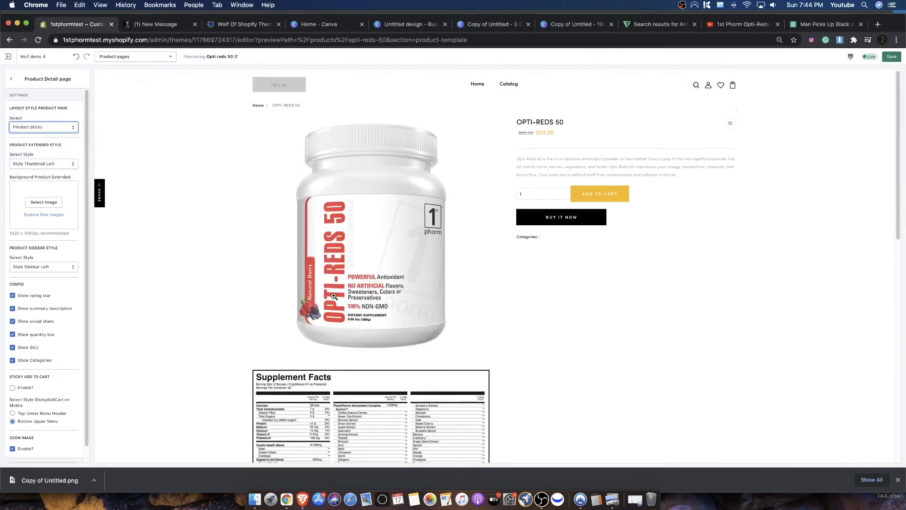
{"action": "scroll", "coordinate": [297, 293], "scroll_direction": "down", "scroll_amount": 3}
{"action": "scroll", "coordinate": [544, 271], "scroll_direction": "up", "scroll_amount": 3}
{"action": "left_click_drag", "start_coordinate": [555, 112], "coordinate": [692, 213]}
{"action": "scroll", "coordinate": [360, 257], "scroll_direction": "down", "scroll_amount": 6}
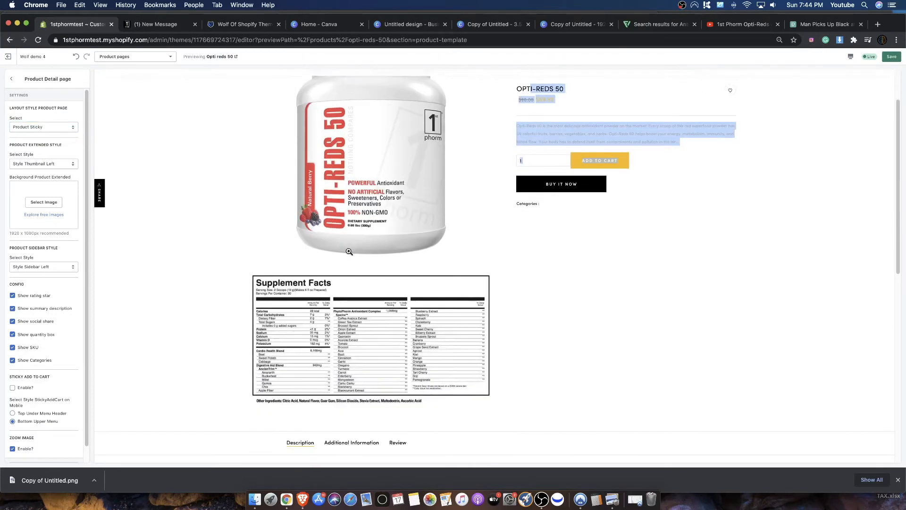
{"action": "scroll", "coordinate": [360, 217], "scroll_direction": "up", "scroll_amount": 6}
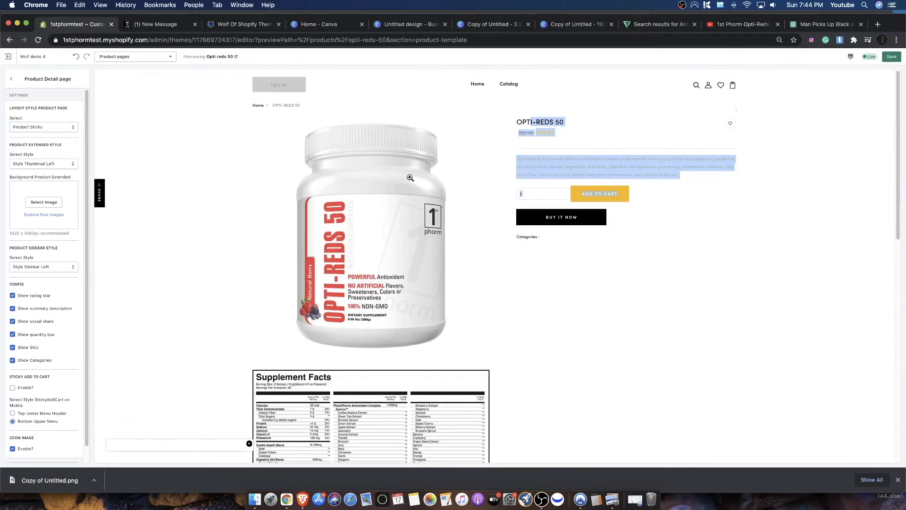
{"action": "scroll", "coordinate": [363, 236], "scroll_direction": "down", "scroll_amount": 3}
{"action": "scroll", "coordinate": [369, 255], "scroll_direction": "up", "scroll_amount": 3}
- Preview the Product Sticky Center, Product Gallery Basic and Product Gallery Modern layouts in turn
{"action": "left_click", "coordinate": [25, 127]}
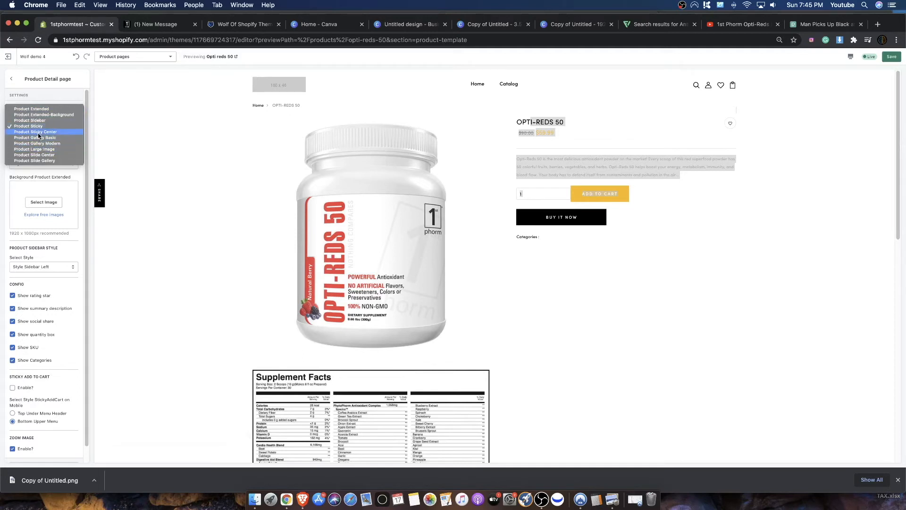
{"action": "left_click", "coordinate": [38, 133]}
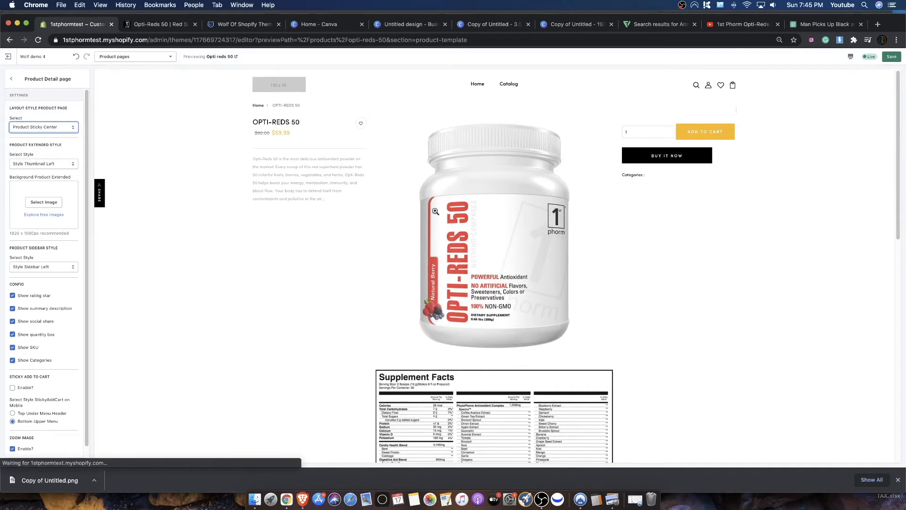
{"action": "left_click", "coordinate": [29, 125]}
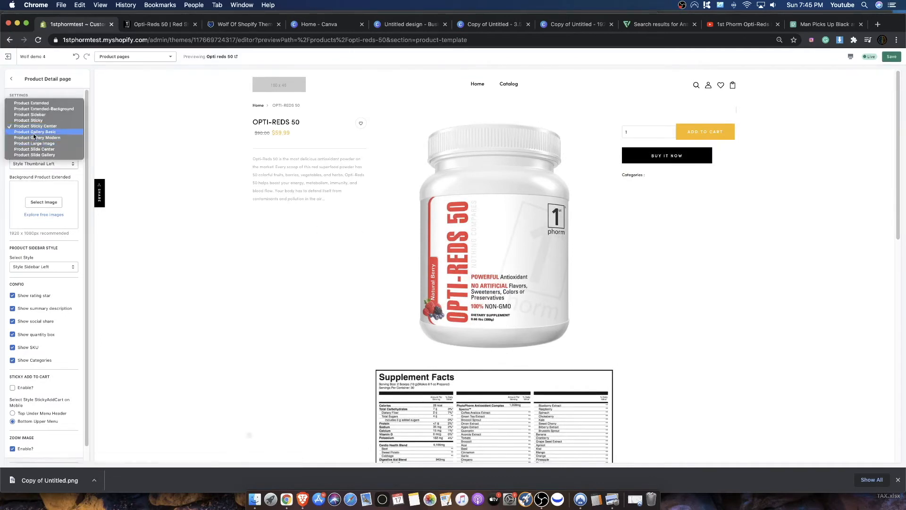
{"action": "left_click", "coordinate": [35, 133]}
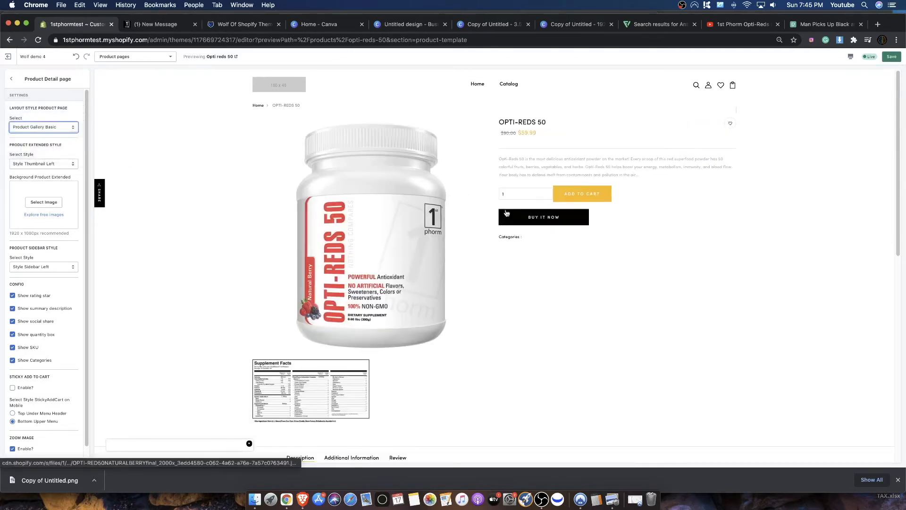
{"action": "left_click", "coordinate": [47, 127]}
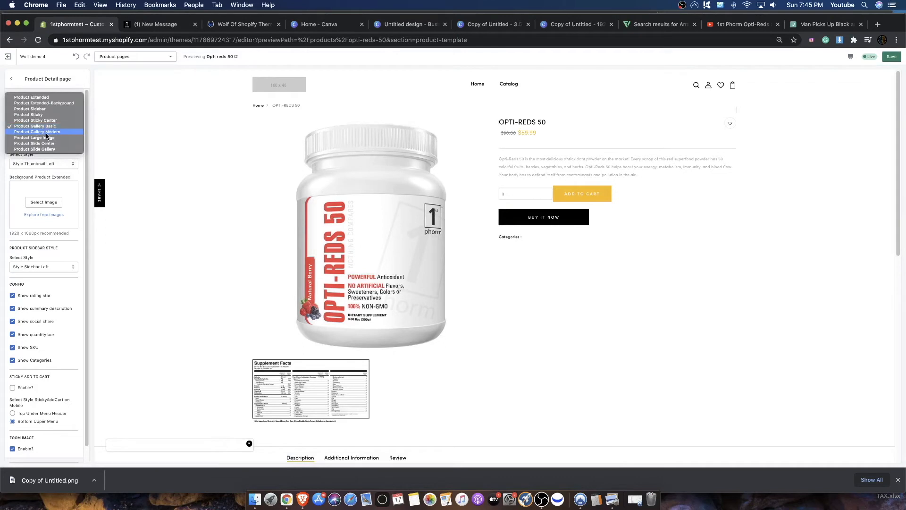
{"action": "left_click", "coordinate": [47, 133]}
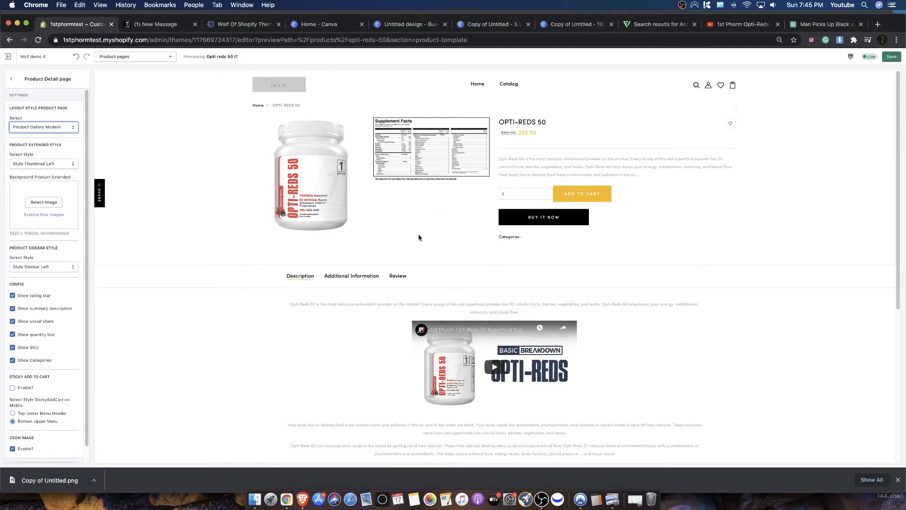
- Try the Product Large Image layout and review the enlarged product images and supplement facts
{"action": "left_click", "coordinate": [71, 127]}
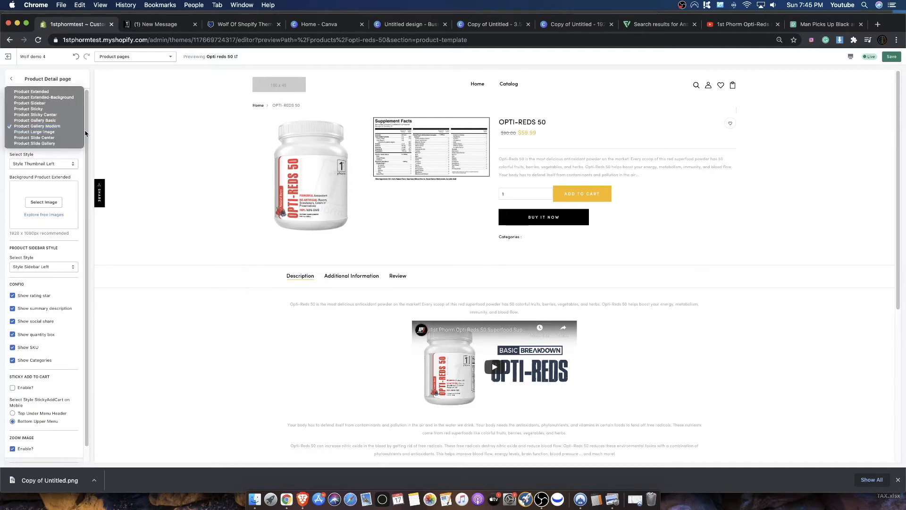
{"action": "left_click", "coordinate": [44, 132]}
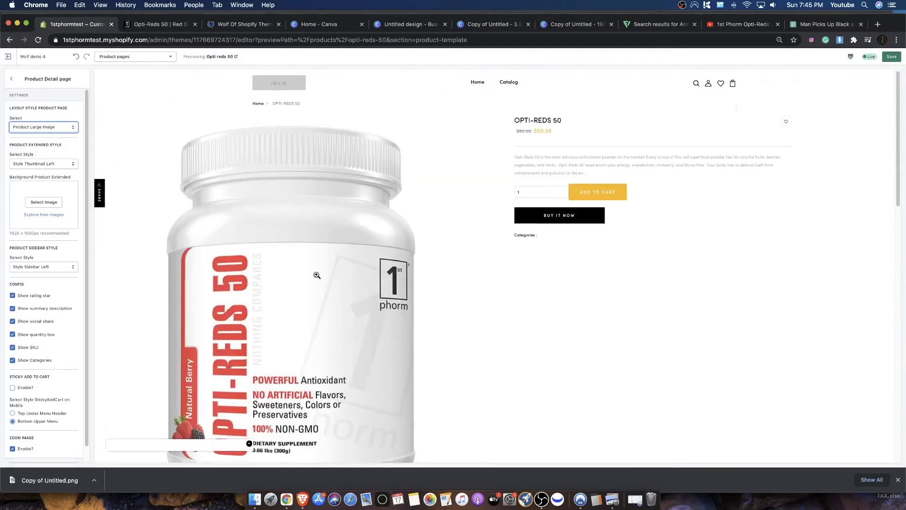
{"action": "scroll", "coordinate": [334, 273], "scroll_direction": "down", "scroll_amount": 10}
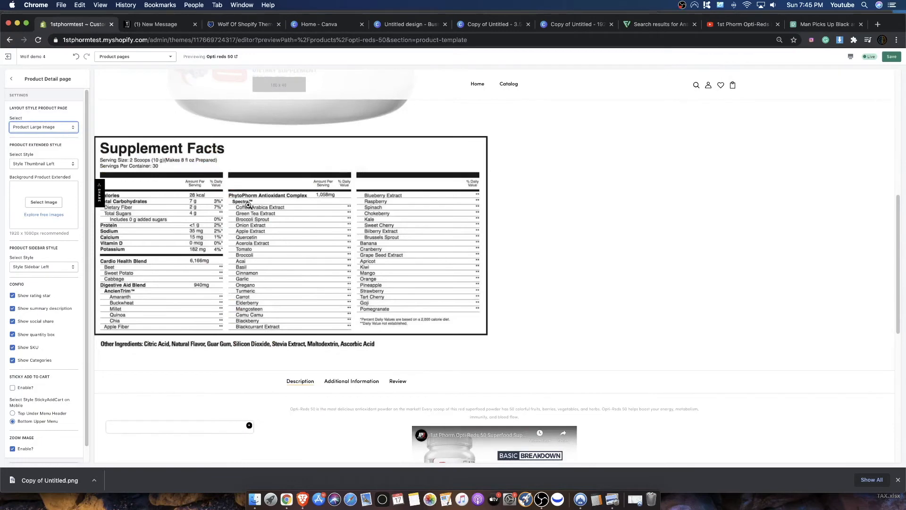
{"action": "scroll", "coordinate": [302, 246], "scroll_direction": "up", "scroll_amount": 3}
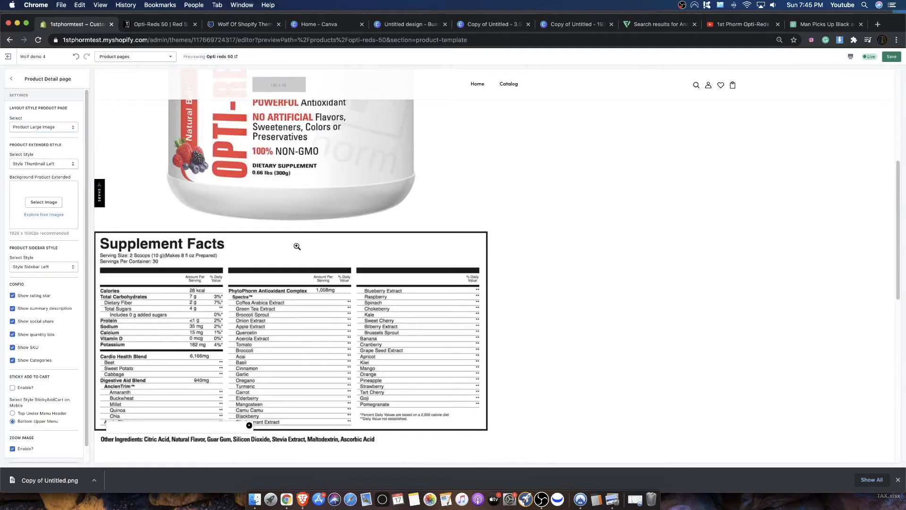
{"action": "scroll", "coordinate": [255, 208], "scroll_direction": "up", "scroll_amount": 7}
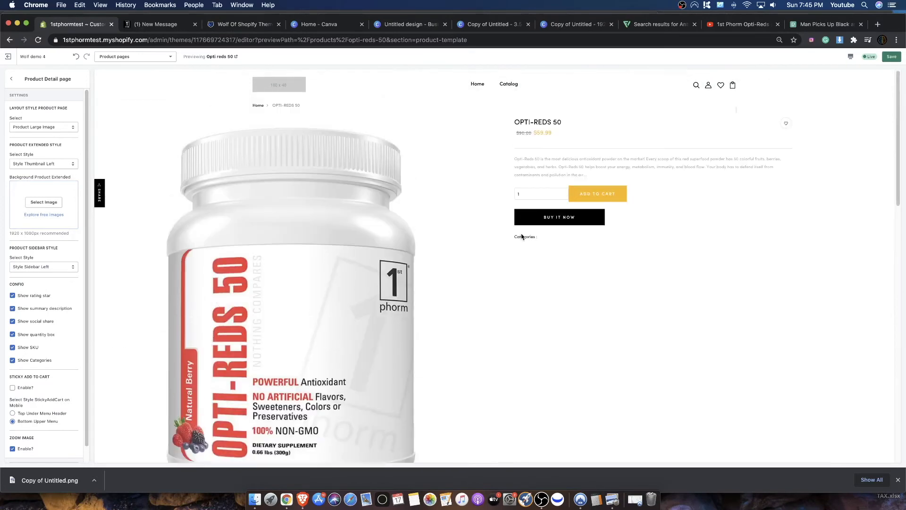
- Apply the Product Slide Center layout and save it, checking the product image slider in both directions
{"action": "left_click", "coordinate": [26, 128]}
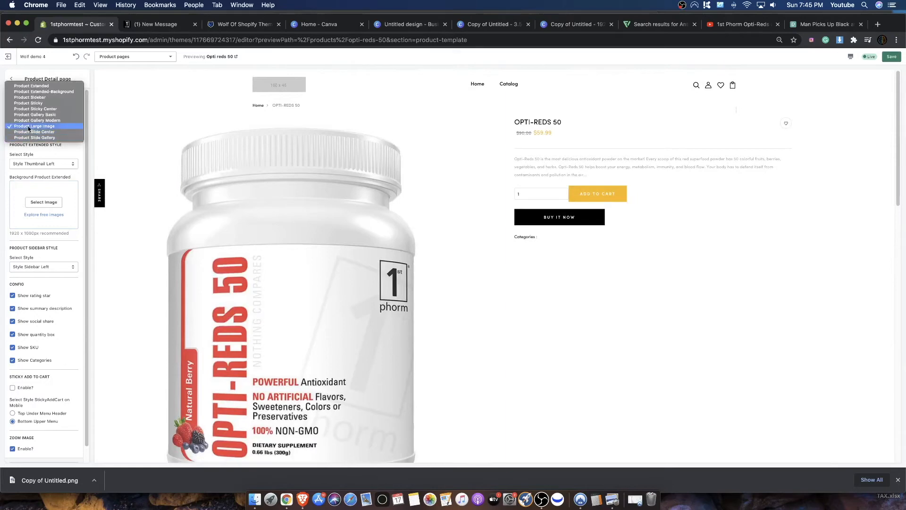
{"action": "left_click", "coordinate": [36, 132]}
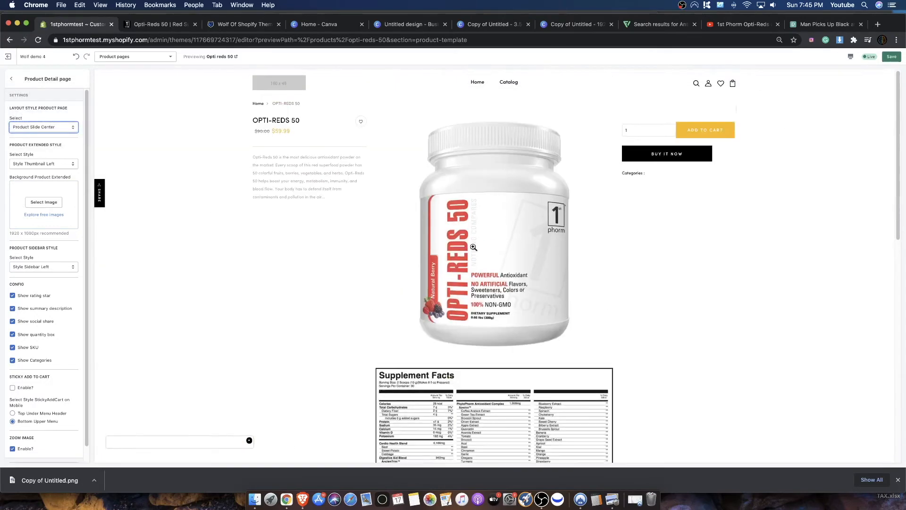
{"action": "key", "text": "super+s"}
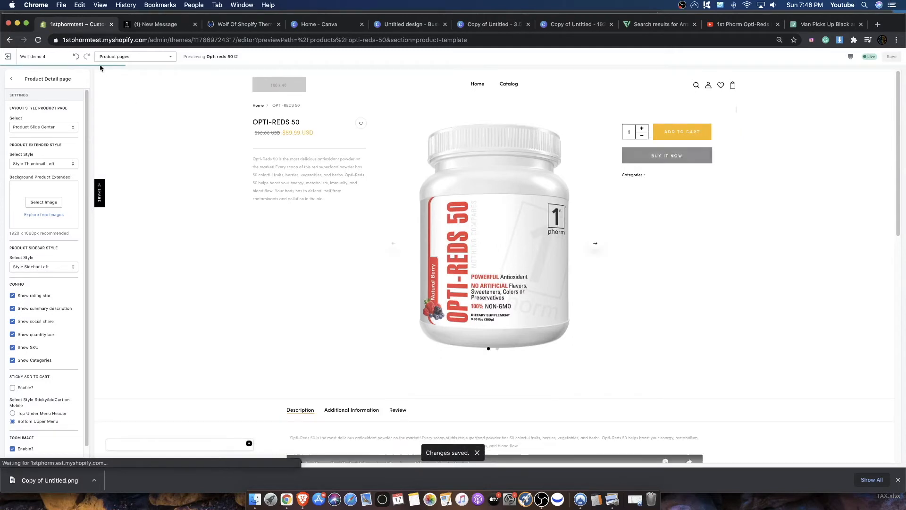
{"action": "left_click", "coordinate": [595, 243]}
{"action": "left_click", "coordinate": [393, 244]}
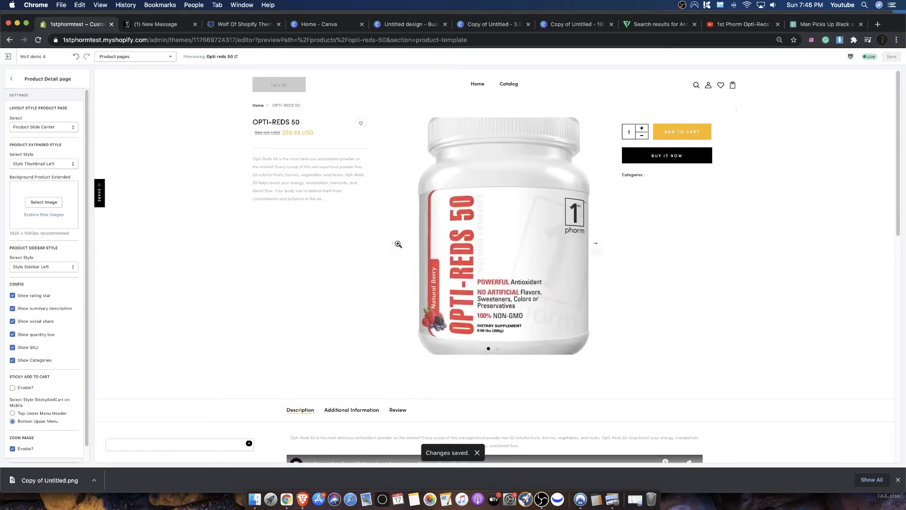
- Check the product image slider in both directions and enable Sticky Add to Cart in the product page settings
{"action": "left_click", "coordinate": [596, 244]}
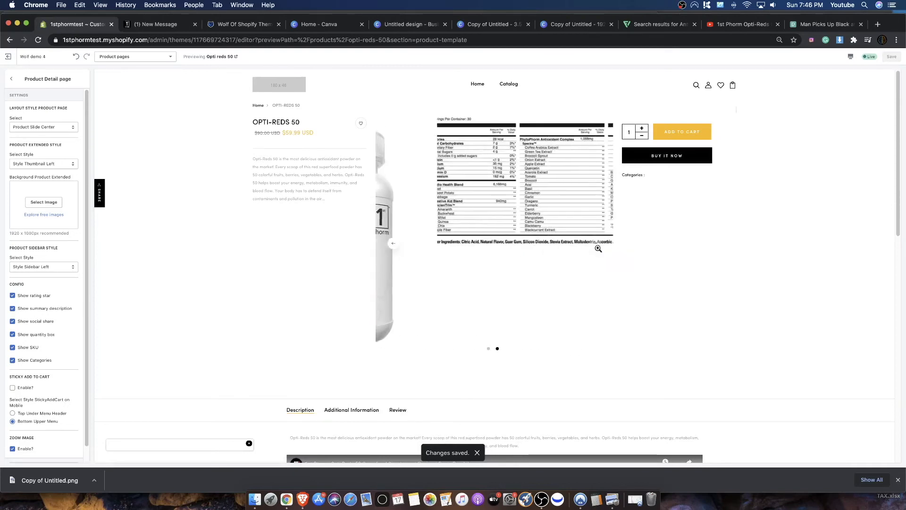
{"action": "left_click", "coordinate": [395, 243]}
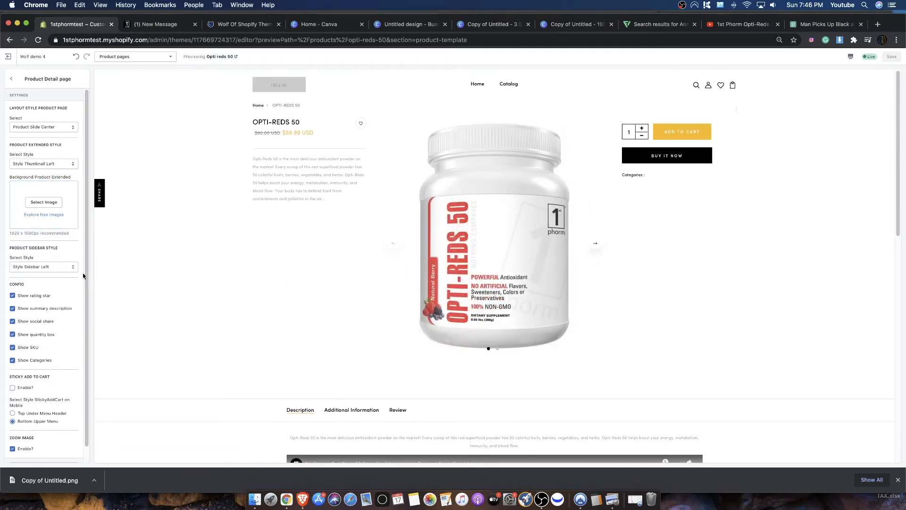
{"action": "scroll", "coordinate": [66, 321], "scroll_direction": "down", "scroll_amount": 1}
{"action": "scroll", "coordinate": [137, 334], "scroll_direction": "down", "scroll_amount": 15}
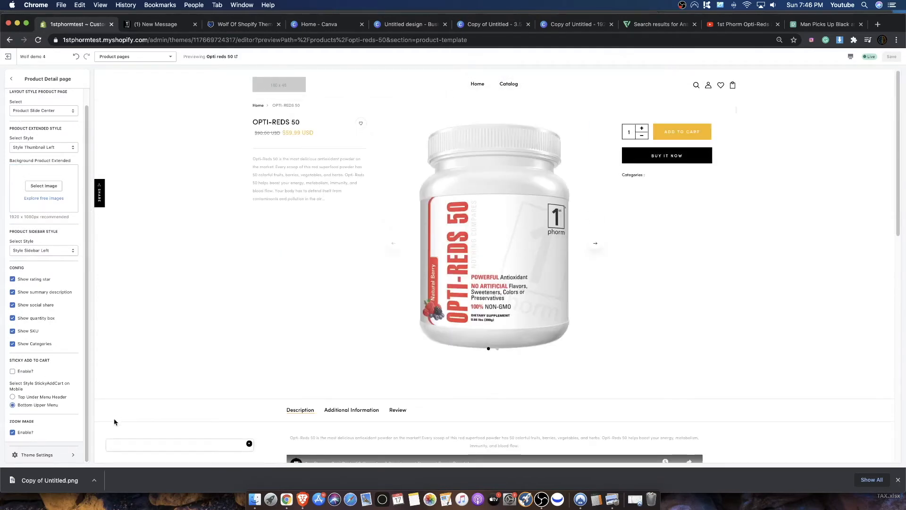
{"action": "left_click_drag", "start_coordinate": [13, 362], "coordinate": [42, 360]}
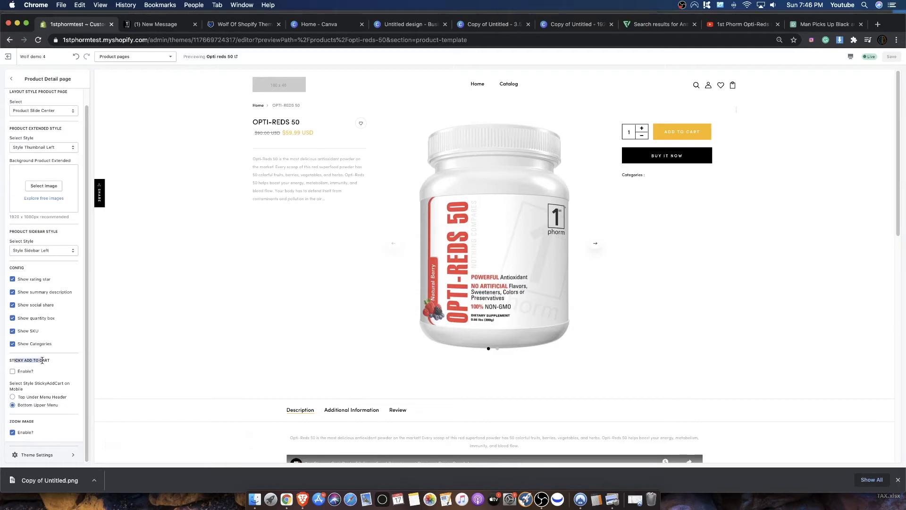
{"action": "left_click", "coordinate": [45, 371]}
{"action": "left_click", "coordinate": [13, 371]}
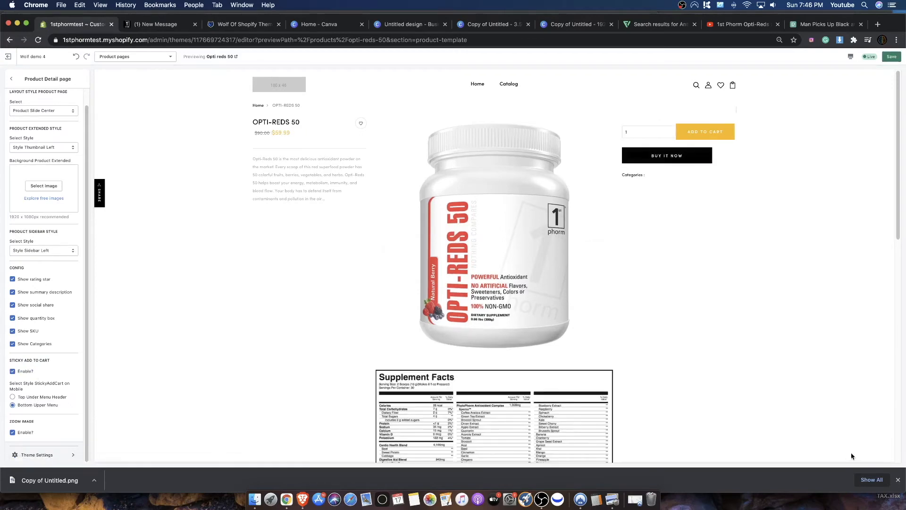
- Close the downloads bar and examine the sticky add-to-cart bar while moving through the product images, description and related products
{"action": "left_click", "coordinate": [899, 480]}
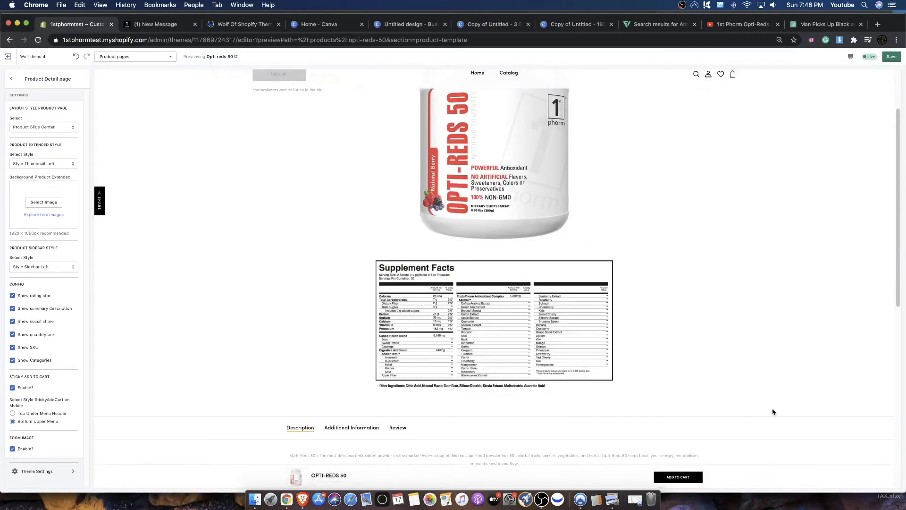
{"action": "scroll", "coordinate": [247, 422], "scroll_direction": "down", "scroll_amount": 15}
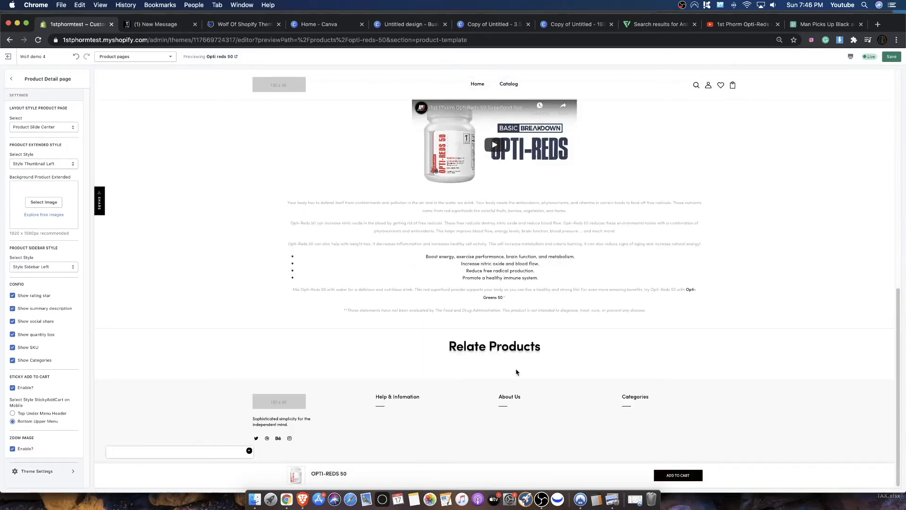
{"action": "scroll", "coordinate": [331, 302], "scroll_direction": "up", "scroll_amount": 10}
{"action": "scroll", "coordinate": [305, 293], "scroll_direction": "down", "scroll_amount": 10}
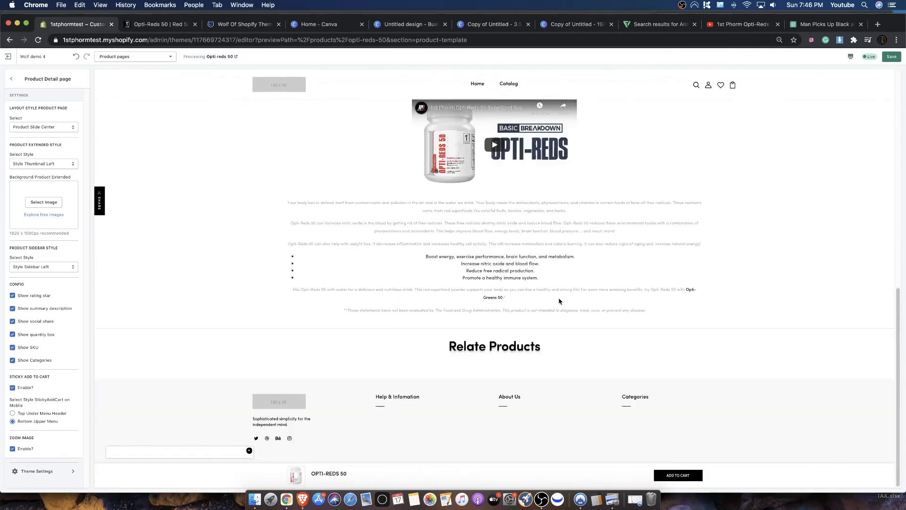
{"action": "scroll", "coordinate": [538, 307], "scroll_direction": "up", "scroll_amount": 5}
{"action": "scroll", "coordinate": [680, 179], "scroll_direction": "up", "scroll_amount": 5}
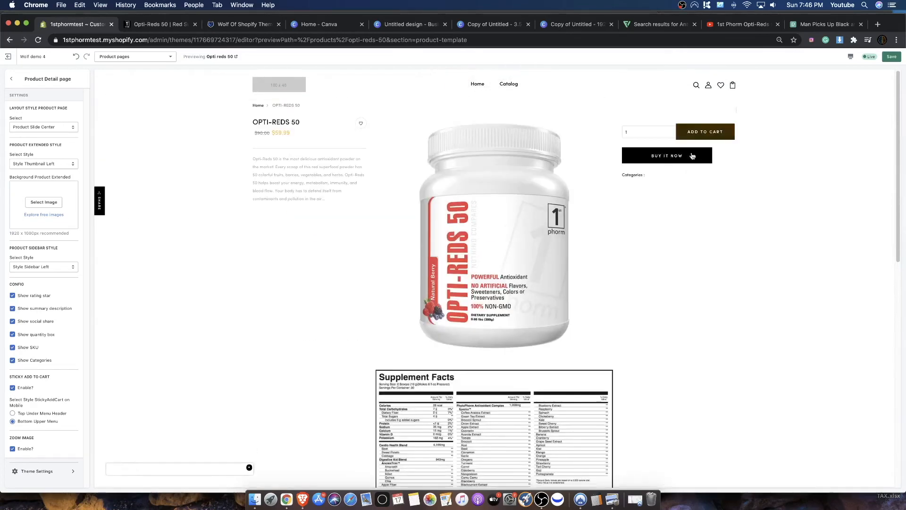
{"action": "scroll", "coordinate": [661, 186], "scroll_direction": "down", "scroll_amount": 7}
{"action": "scroll", "coordinate": [613, 184], "scroll_direction": "down", "scroll_amount": 3}
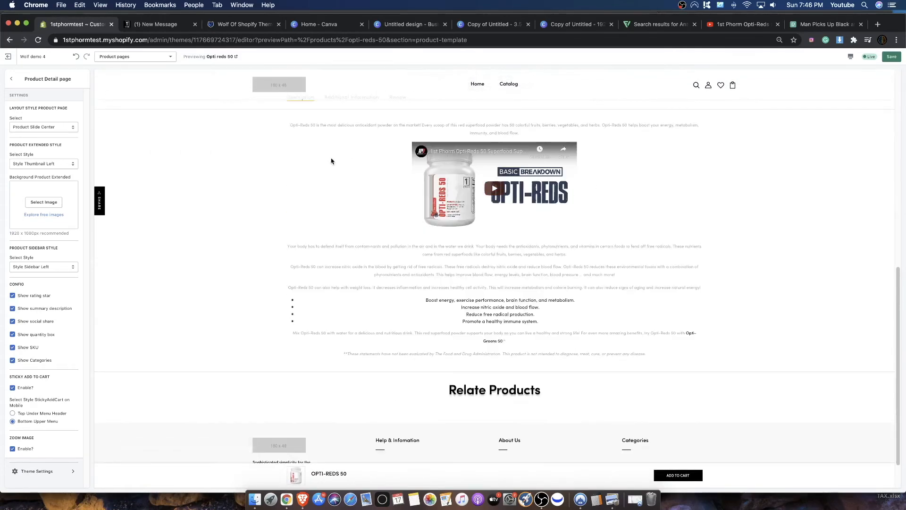
{"action": "left_click_drag", "start_coordinate": [325, 125], "coordinate": [610, 324]}
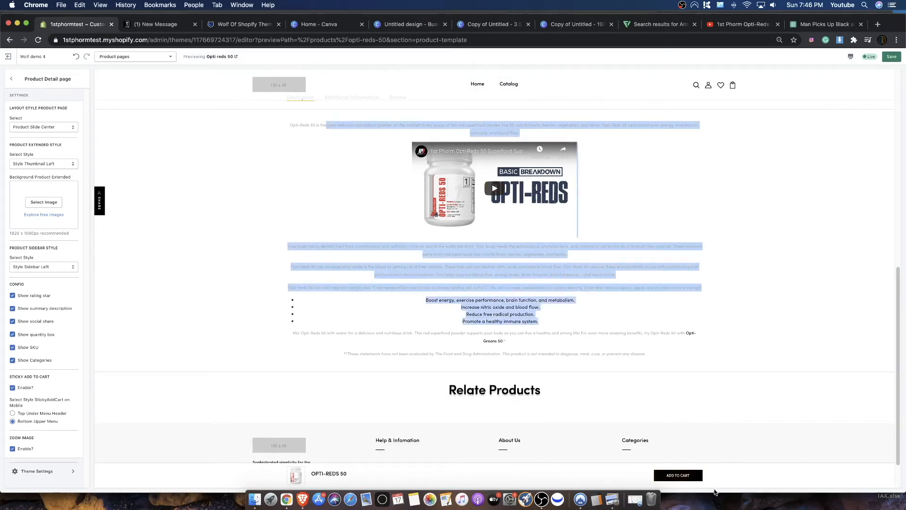
{"action": "scroll", "coordinate": [305, 377], "scroll_direction": "up", "scroll_amount": 1}
{"action": "scroll", "coordinate": [306, 376], "scroll_direction": "up", "scroll_amount": 4}
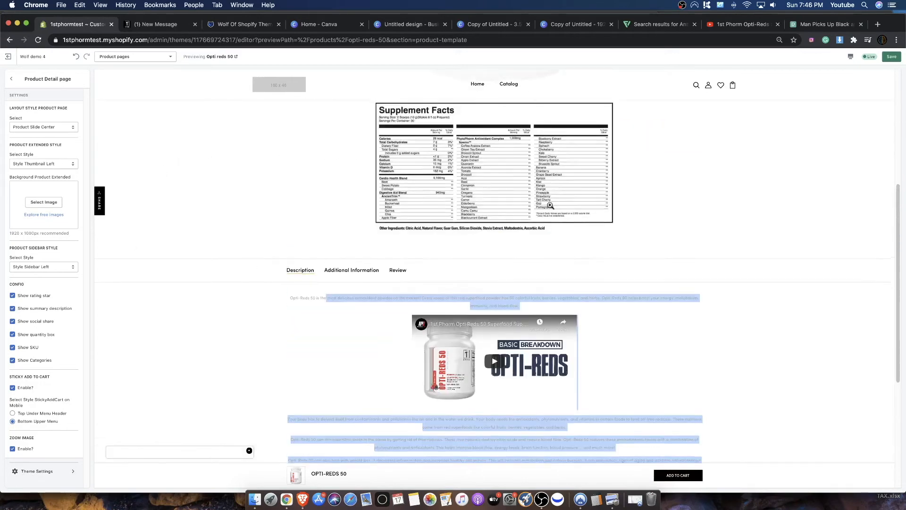
{"action": "scroll", "coordinate": [508, 219], "scroll_direction": "up", "scroll_amount": 6}
- Save the sticky add-to-cart setting and review the supplement facts slide, product title and summary description
{"action": "left_click", "coordinate": [892, 57]}
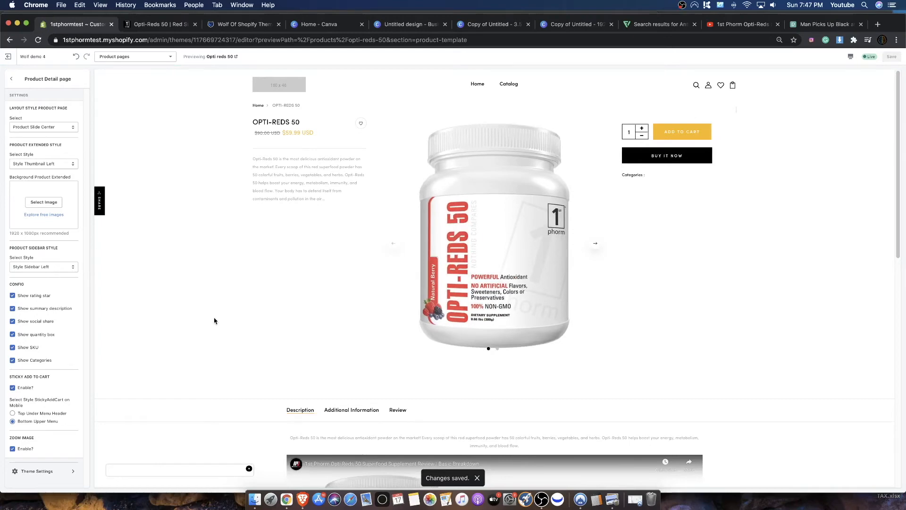
{"action": "left_click", "coordinate": [596, 243]}
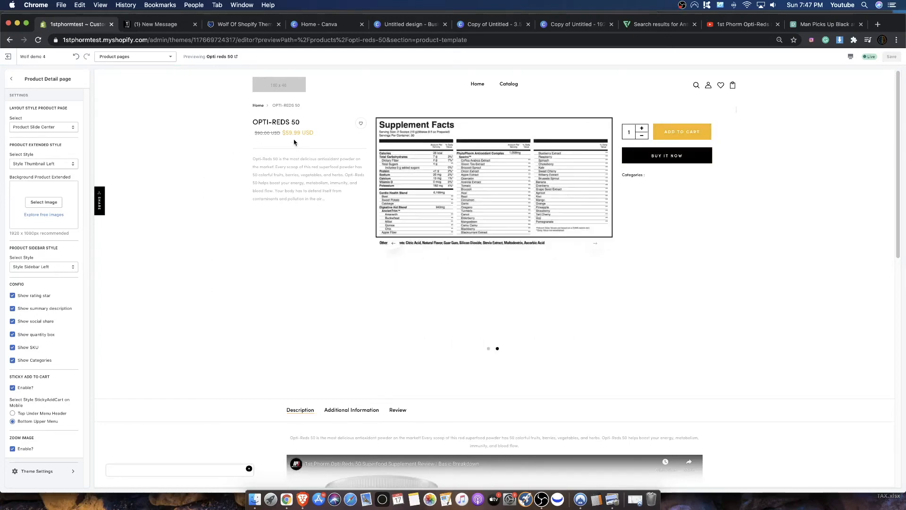
{"action": "left_click_drag", "start_coordinate": [258, 124], "coordinate": [302, 126]}
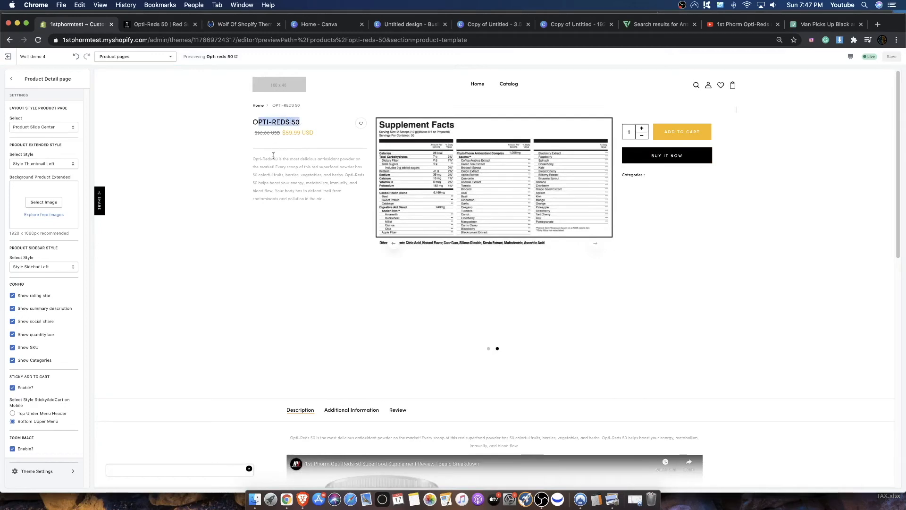
{"action": "left_click_drag", "start_coordinate": [259, 159], "coordinate": [330, 199]}
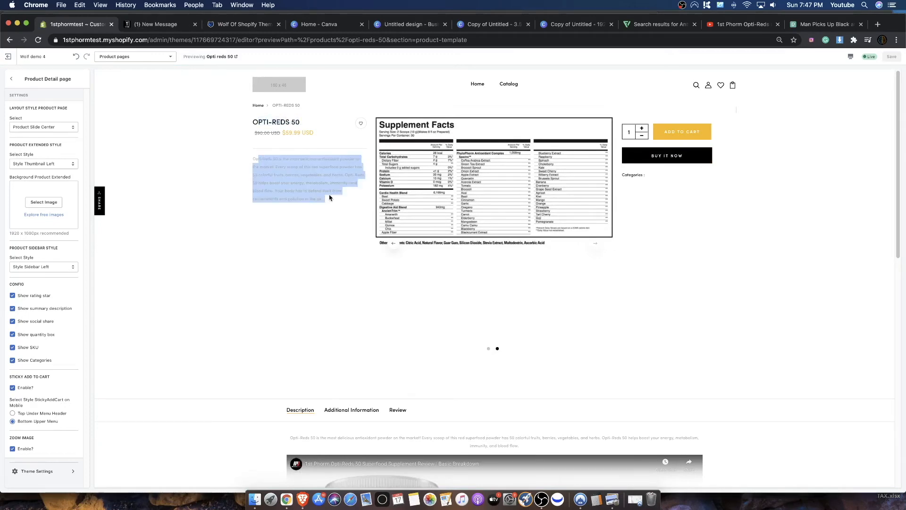
{"action": "scroll", "coordinate": [330, 199], "scroll_direction": "down", "scroll_amount": 10}
{"action": "scroll", "coordinate": [186, 287], "scroll_direction": "up", "scroll_amount": 10}
- Enable the promo text in the product theme settings and return the image slider to the bottle
{"action": "left_click", "coordinate": [50, 471]}
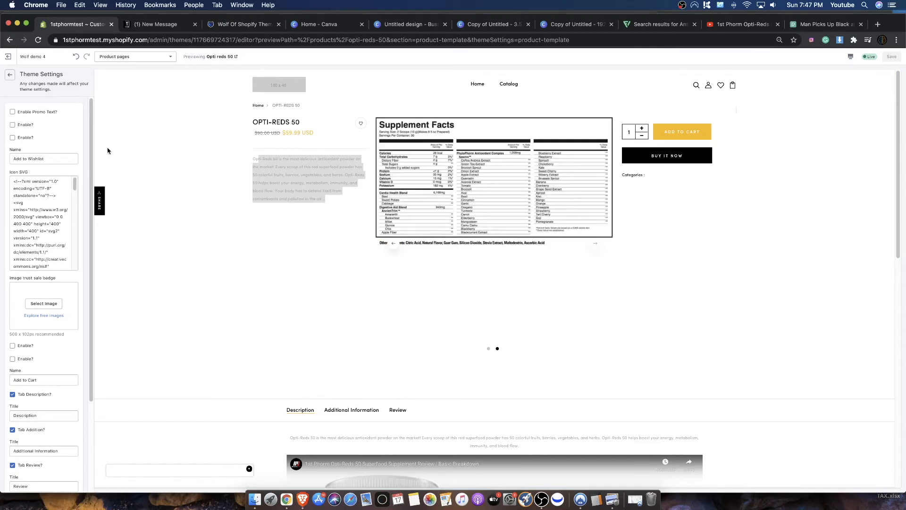
{"action": "left_click", "coordinate": [12, 113]}
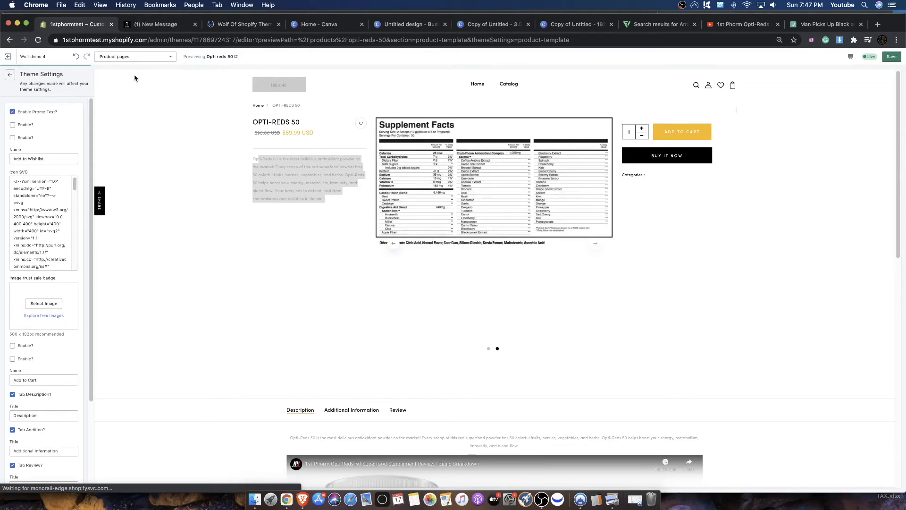
{"action": "left_click", "coordinate": [394, 243]}
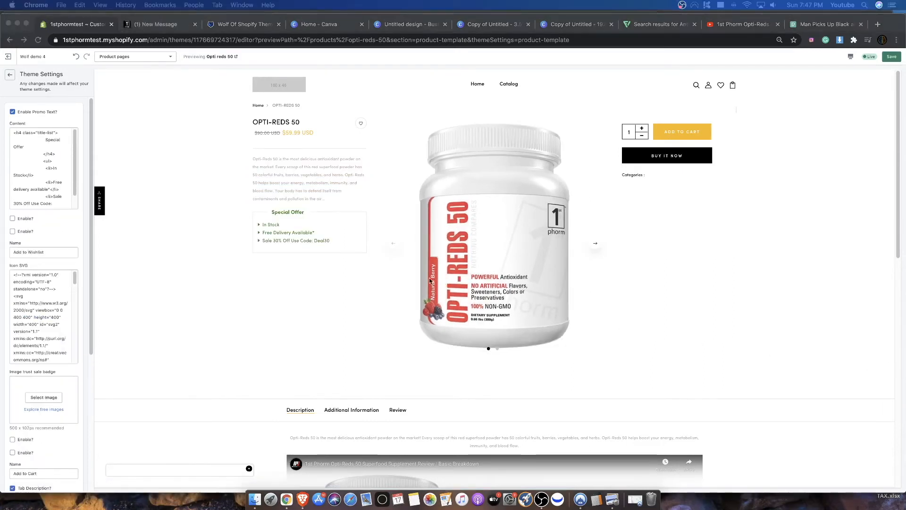
- Examine the Special Offer box under the product summary and compare its lines with the promo content code
{"action": "left_click", "coordinate": [273, 217]}
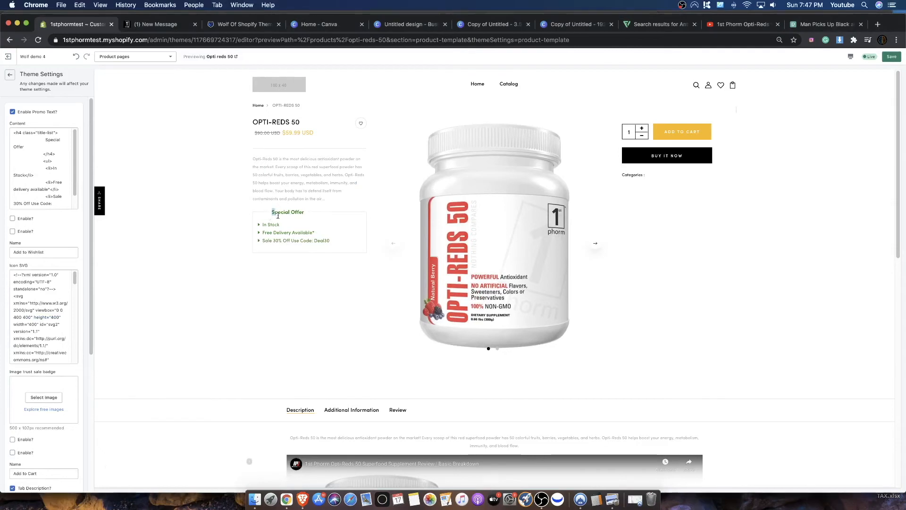
{"action": "left_click_drag", "start_coordinate": [271, 211], "coordinate": [303, 228]}
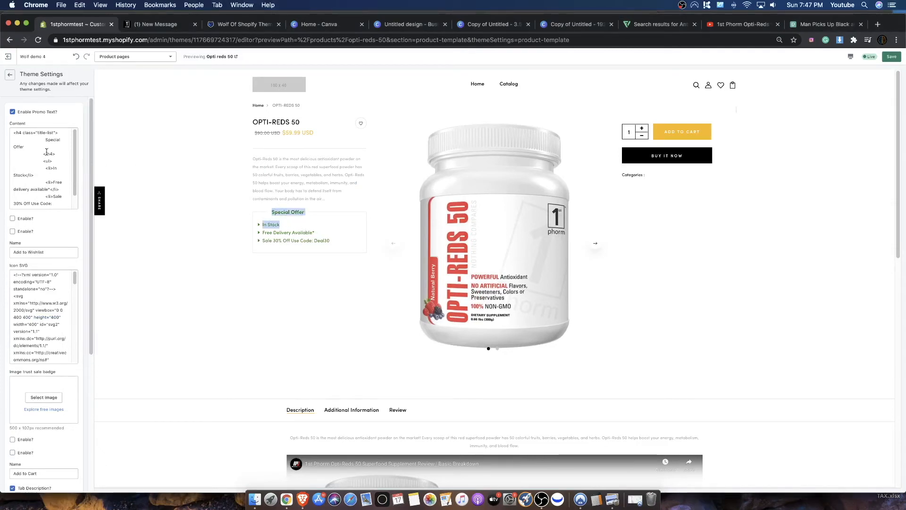
{"action": "left_click_drag", "start_coordinate": [38, 170], "coordinate": [41, 176]}
{"action": "mouse_move", "coordinate": [324, 239]}
{"action": "left_mouse_down"}
{"action": "mouse_move", "coordinate": [263, 224]}
{"action": "mouse_move", "coordinate": [271, 211]}
{"action": "mouse_move", "coordinate": [331, 243]}
{"action": "left_mouse_up"}
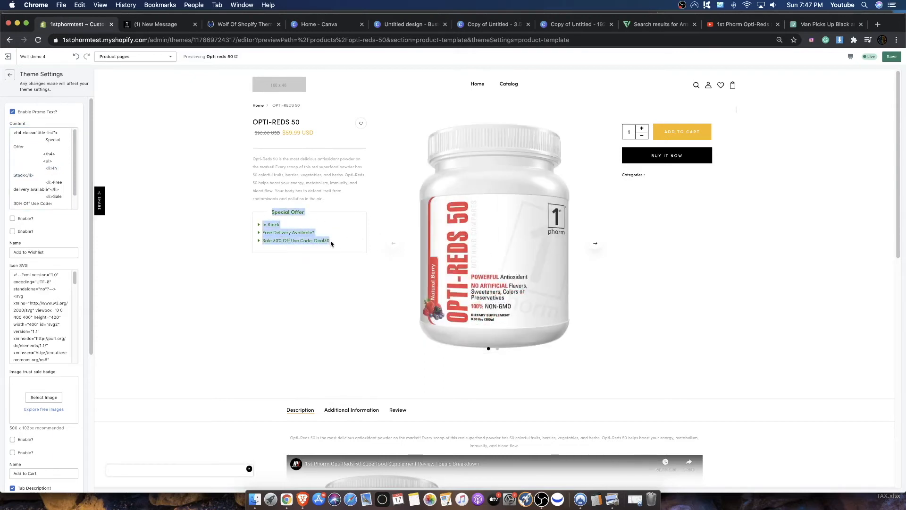
{"action": "left_click", "coordinate": [331, 243]}
{"action": "left_click_drag", "start_coordinate": [274, 217], "coordinate": [340, 241]}
{"action": "left_click_drag", "start_coordinate": [282, 212], "coordinate": [312, 231]}
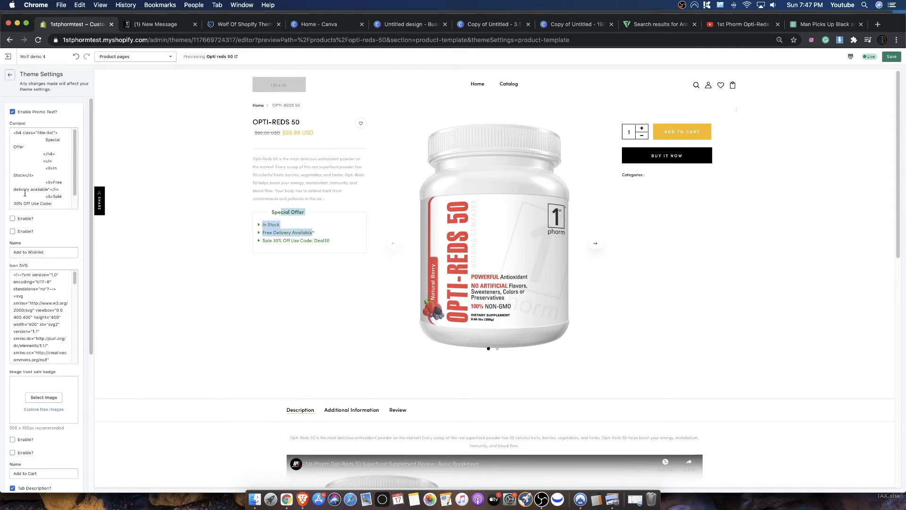
- Try the second Enable option below the promo content and review how the product page and remaining settings respond
{"action": "left_click", "coordinate": [13, 231]}
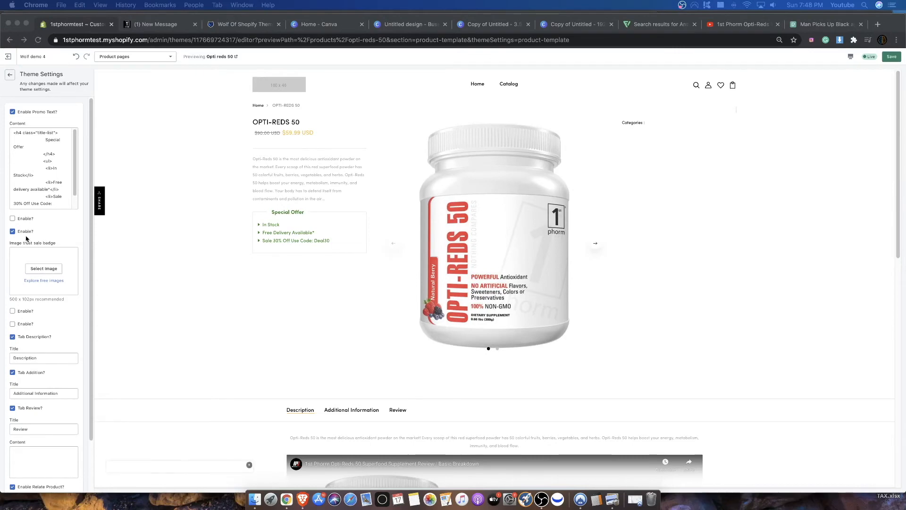
{"action": "left_click", "coordinate": [46, 235]}
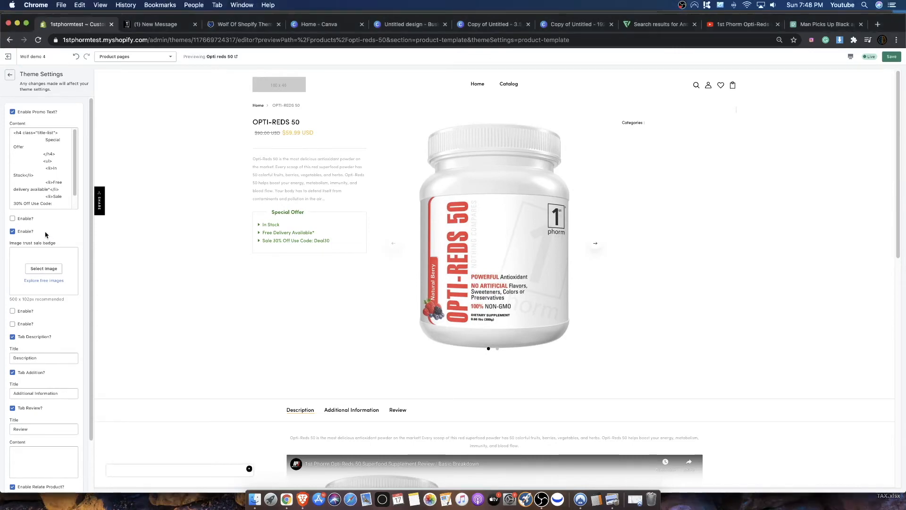
{"action": "scroll", "coordinate": [737, 236], "scroll_direction": "down", "scroll_amount": 7}
{"action": "scroll", "coordinate": [722, 222], "scroll_direction": "up", "scroll_amount": 8}
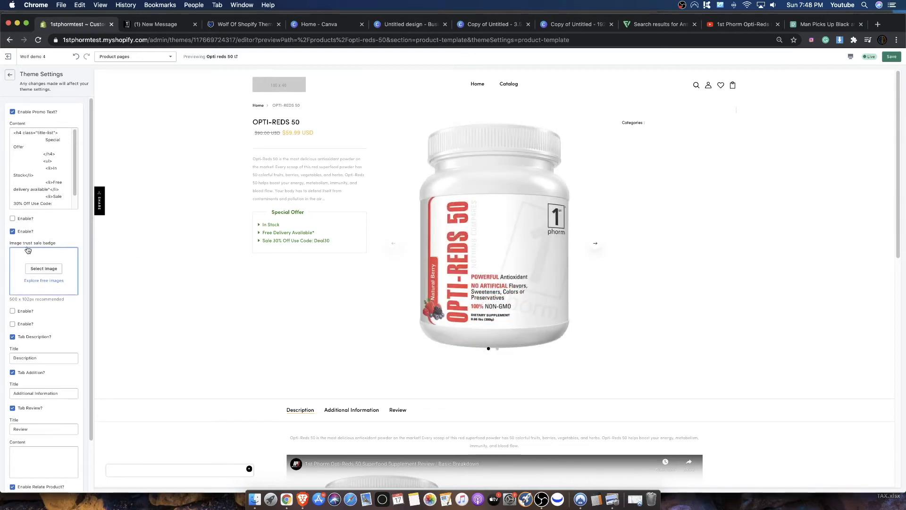
- Turn the second Enable option below the promo content off and enable the real-time visitor counter instead
{"action": "left_click", "coordinate": [13, 230]}
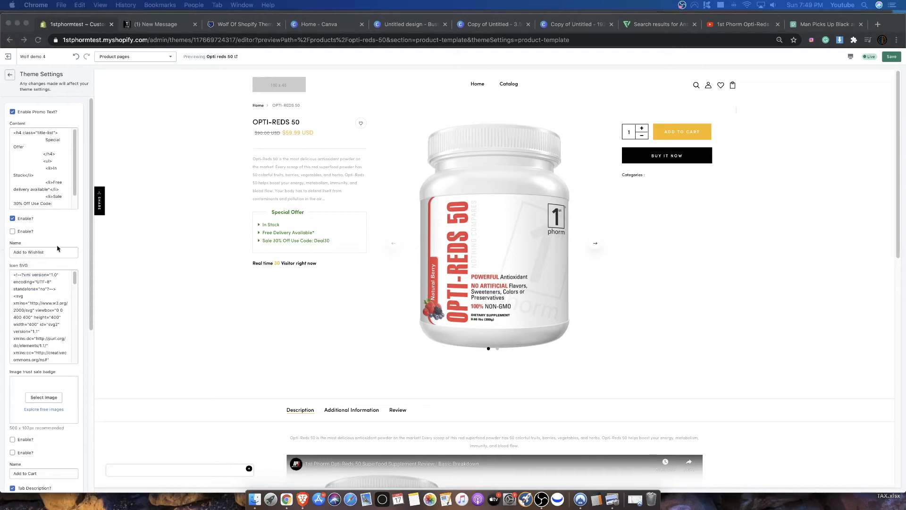
{"action": "left_click", "coordinate": [292, 290]}
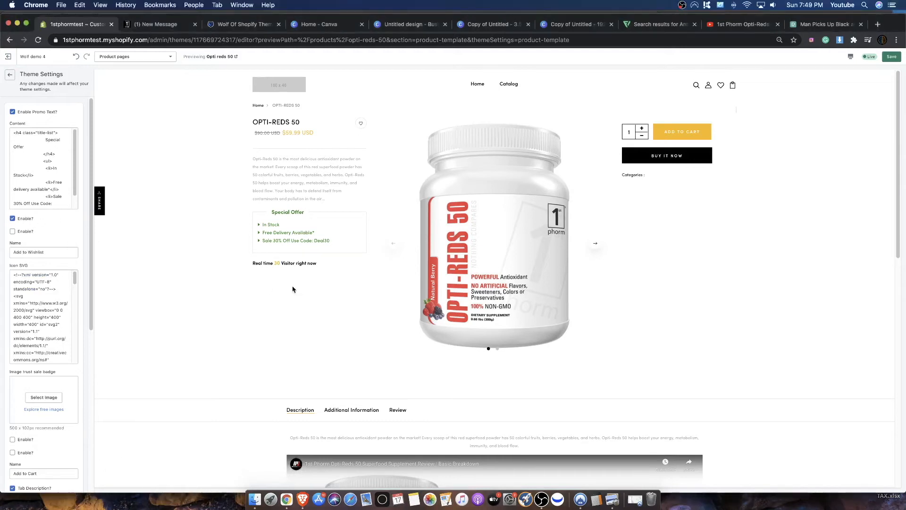
{"action": "left_click_drag", "start_coordinate": [248, 266], "coordinate": [306, 260]}
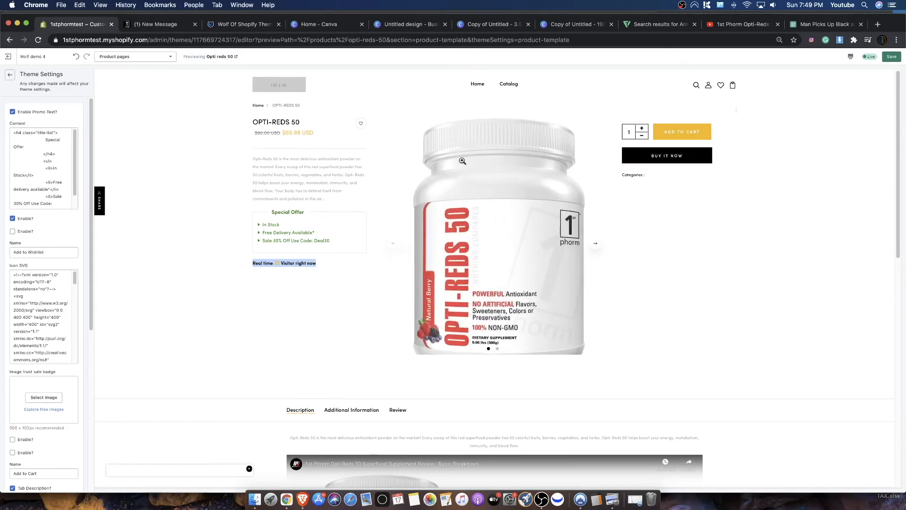
- Enable the "sold in last" hour counter above the add-to-cart button and inspect its text
{"action": "scroll", "coordinate": [20, 251], "scroll_direction": "down", "scroll_amount": 2}
{"action": "scroll", "coordinate": [15, 233], "scroll_direction": "down", "scroll_amount": 5}
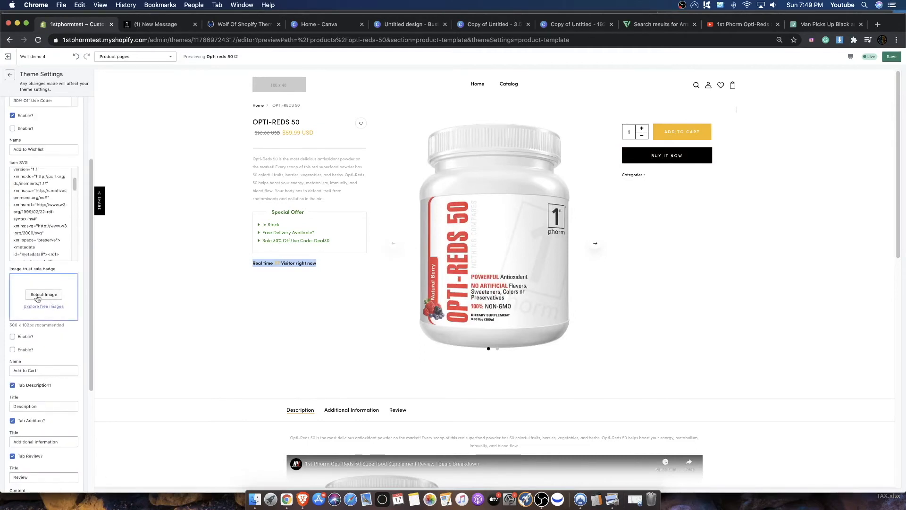
{"action": "left_click", "coordinate": [13, 337]}
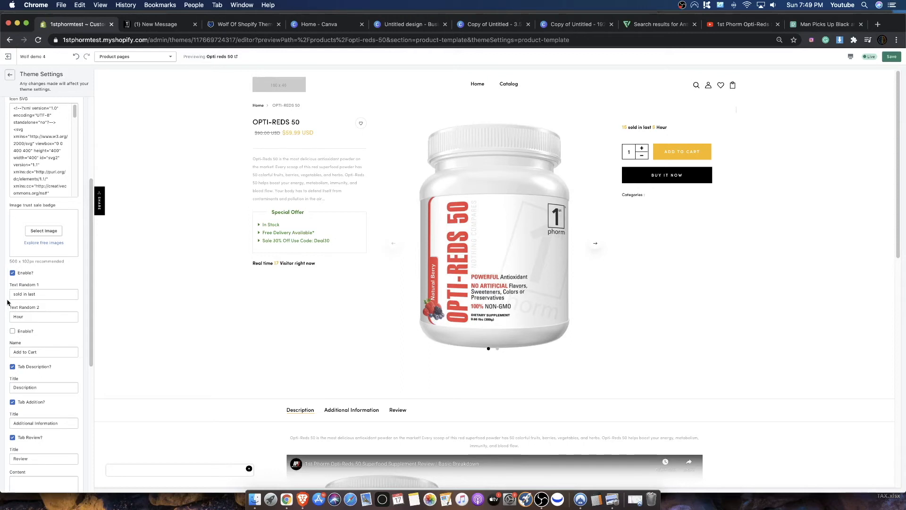
{"action": "mouse_move", "coordinate": [623, 127]}
{"action": "left_mouse_down"}
{"action": "mouse_move", "coordinate": [673, 129]}
{"action": "mouse_move", "coordinate": [621, 127]}
{"action": "left_mouse_up"}
{"action": "left_click", "coordinate": [655, 134]}
{"action": "left_click", "coordinate": [671, 127]}
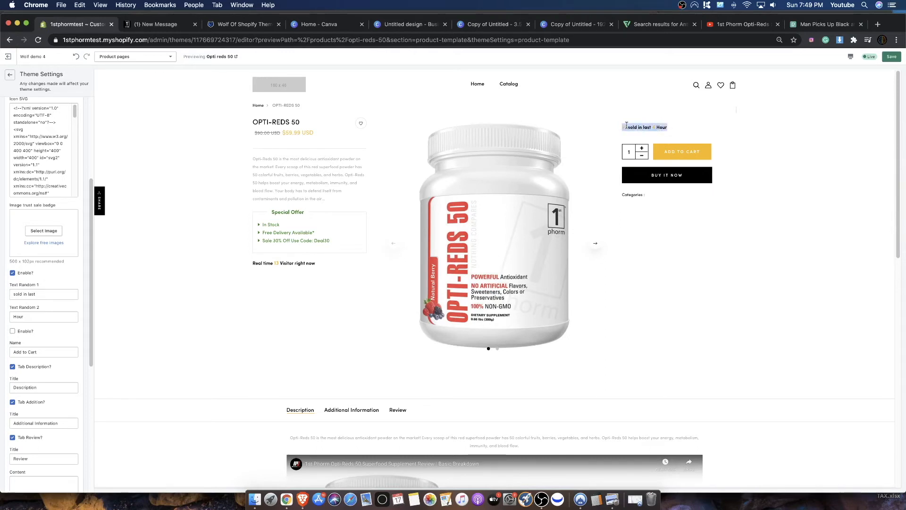
- Review the minimum and maximum settings for sold items, hours and visitors, and check the sold counter on the page
{"action": "scroll", "coordinate": [48, 259], "scroll_direction": "down", "scroll_amount": 5}
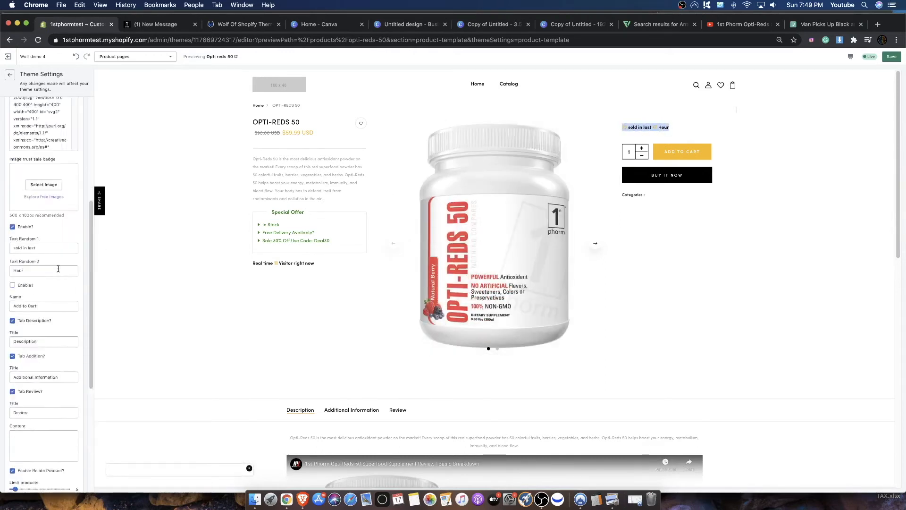
{"action": "scroll", "coordinate": [58, 269], "scroll_direction": "up", "scroll_amount": 8}
{"action": "scroll", "coordinate": [20, 333], "scroll_direction": "down", "scroll_amount": 9}
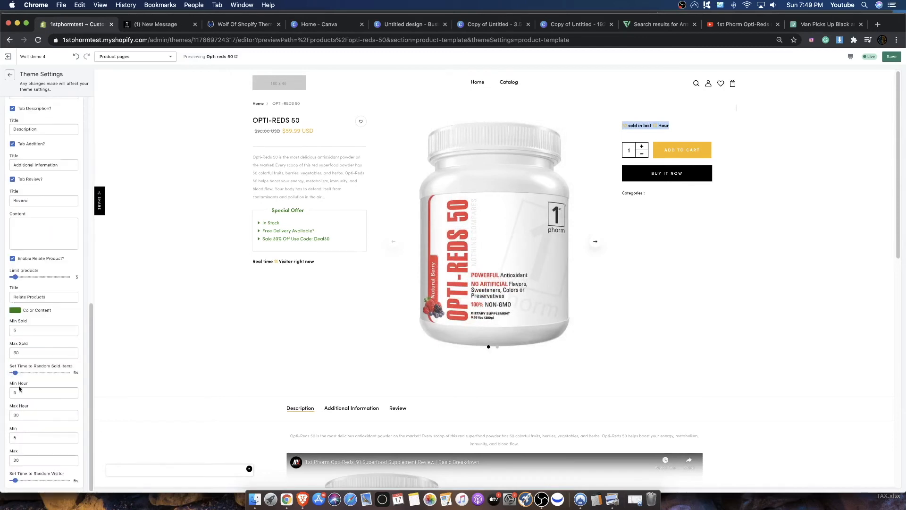
{"action": "scroll", "coordinate": [28, 330], "scroll_direction": "up", "scroll_amount": 10}
{"action": "left_click", "coordinate": [672, 127]}
{"action": "left_click_drag", "start_coordinate": [622, 126], "coordinate": [670, 127]}
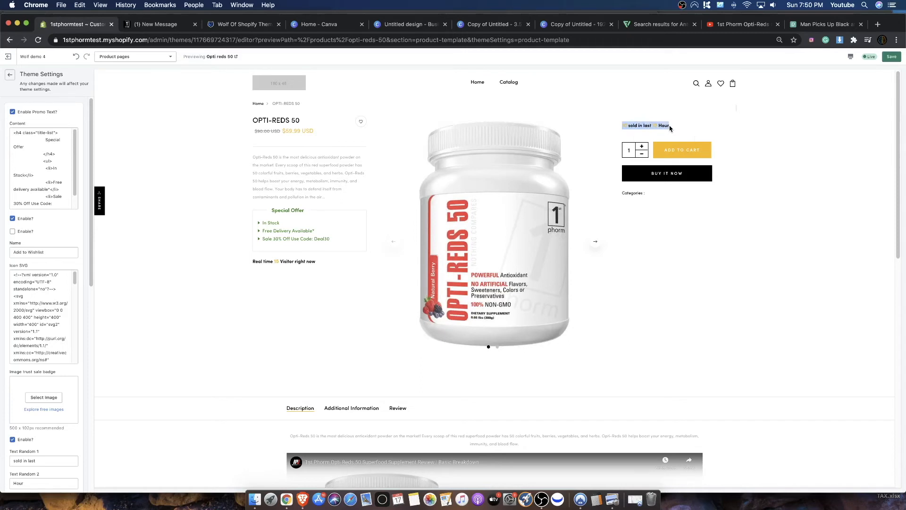
- Enable the stock countdown with the texts "HURRY! ONLY" and "LEFT IN STOCK", and inspect it above the add-to-cart button
{"action": "left_click_drag", "start_coordinate": [316, 263], "coordinate": [252, 262]}
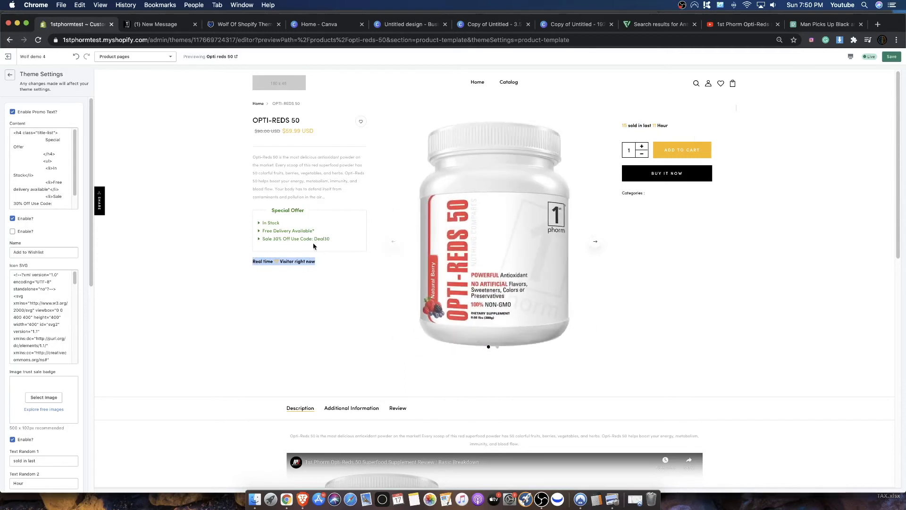
{"action": "left_click", "coordinate": [736, 255]}
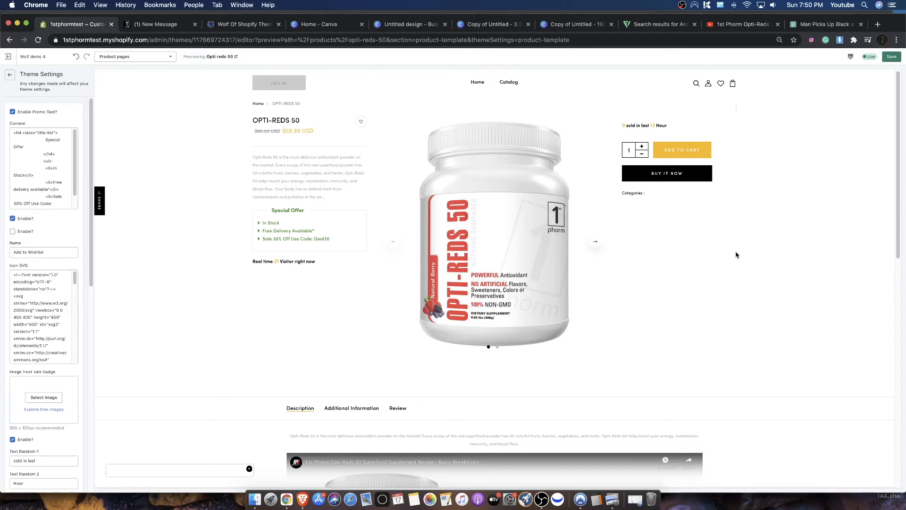
{"action": "scroll", "coordinate": [42, 321], "scroll_direction": "down", "scroll_amount": 5}
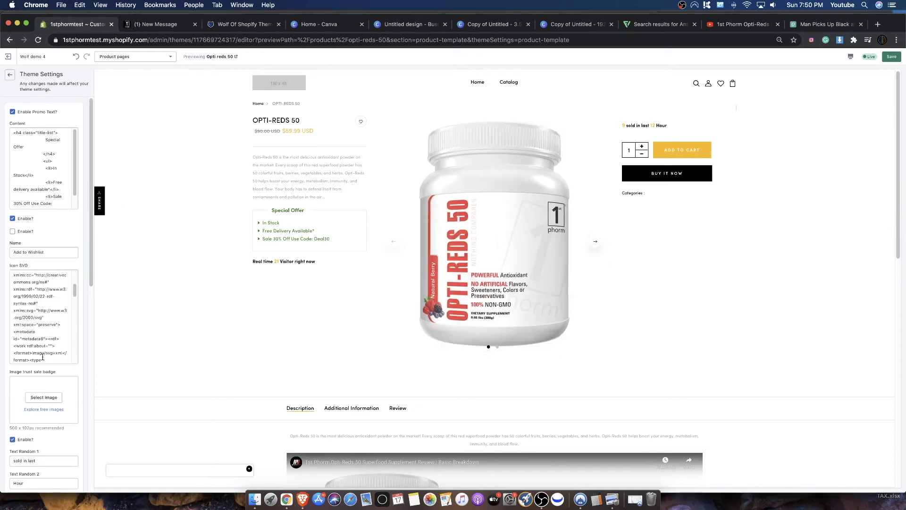
{"action": "scroll", "coordinate": [78, 392], "scroll_direction": "down", "scroll_amount": 3}
{"action": "scroll", "coordinate": [78, 393], "scroll_direction": "down", "scroll_amount": 5}
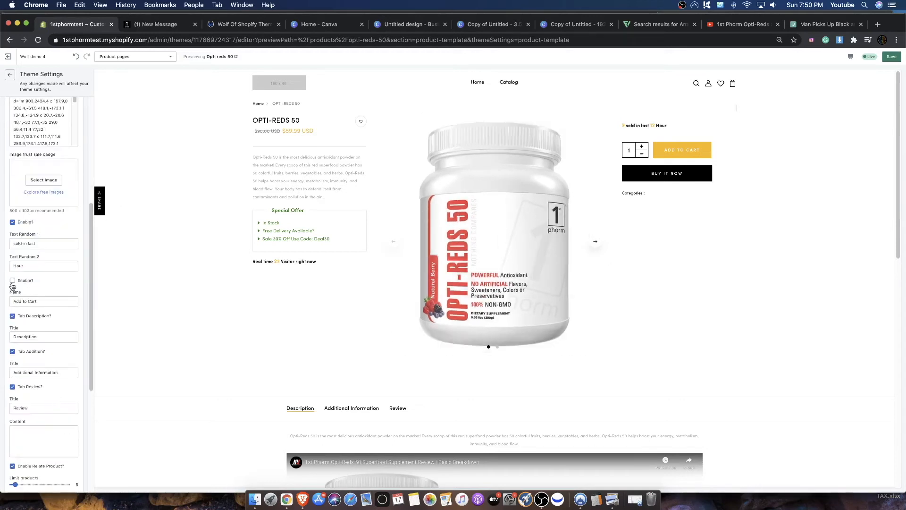
{"action": "left_click", "coordinate": [14, 281]}
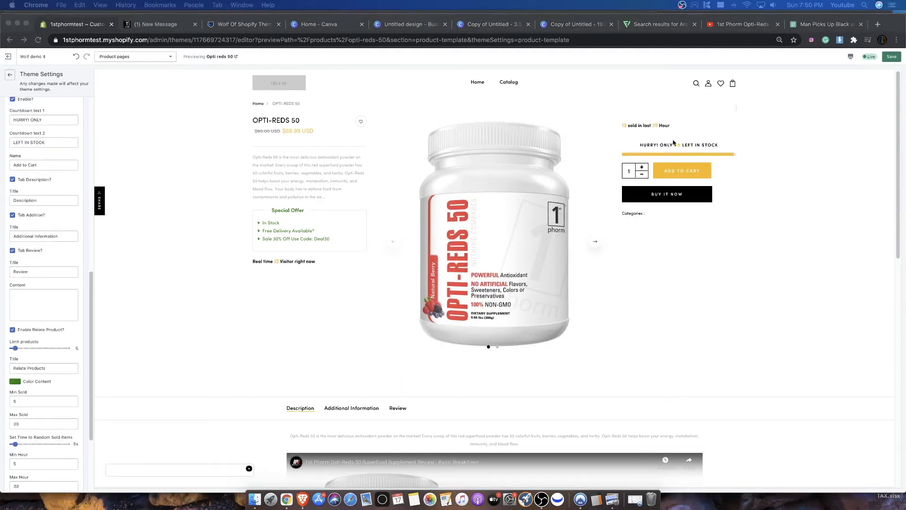
{"action": "left_click", "coordinate": [747, 149]}
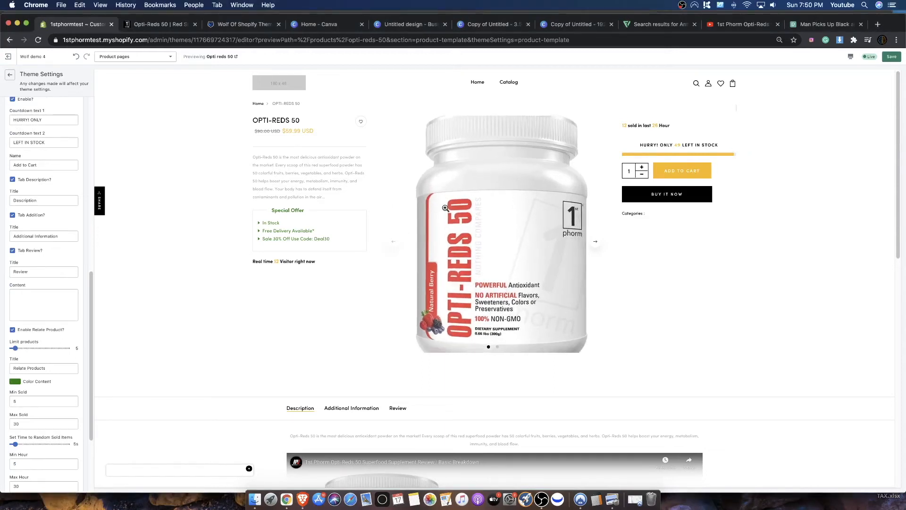
{"action": "left_click_drag", "start_coordinate": [641, 145], "coordinate": [735, 155]}
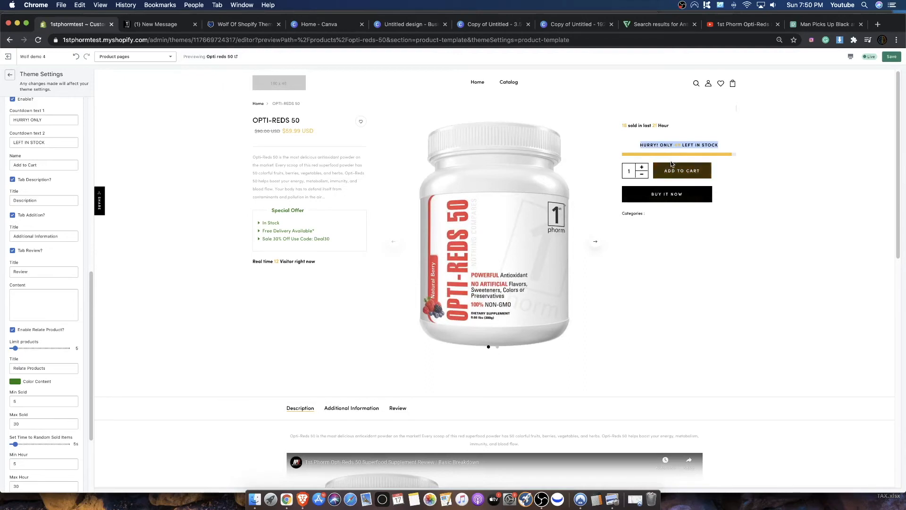
{"action": "left_click_drag", "start_coordinate": [640, 145], "coordinate": [731, 151]}
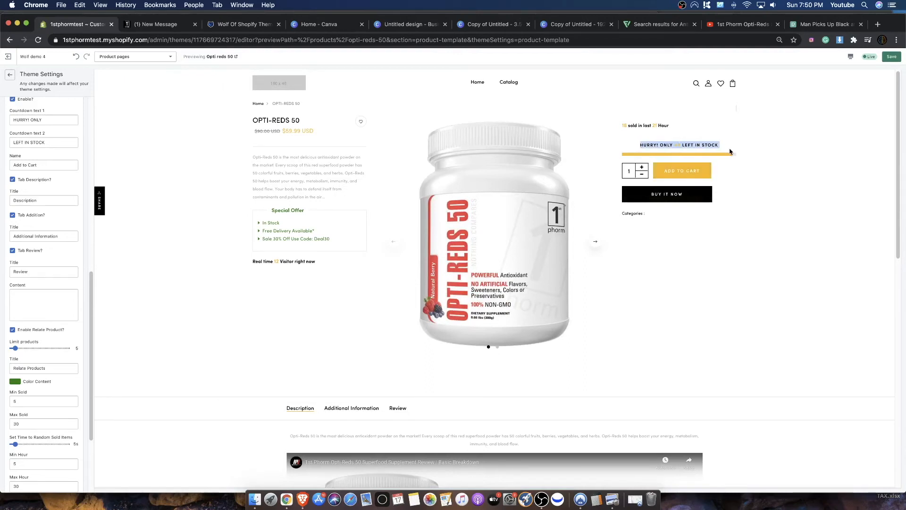
{"action": "left_click", "coordinate": [735, 149]}
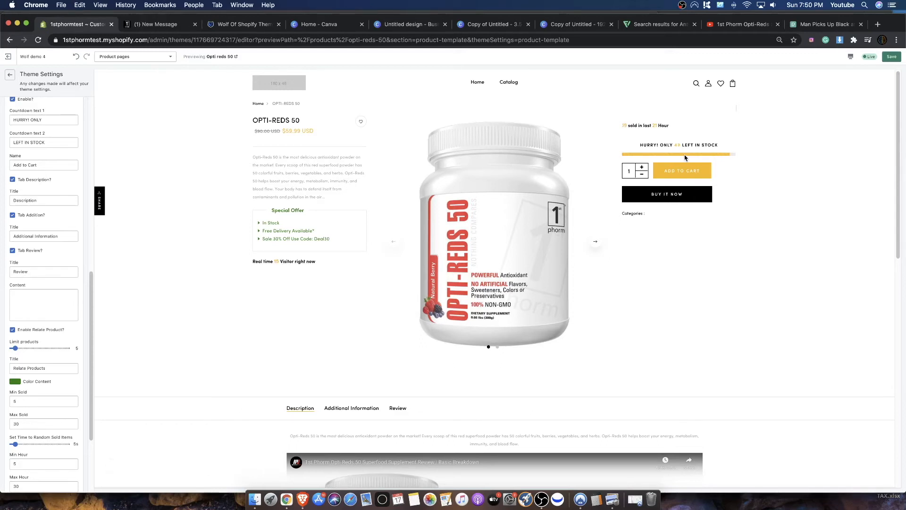
{"action": "left_click_drag", "start_coordinate": [644, 145], "coordinate": [713, 152]}
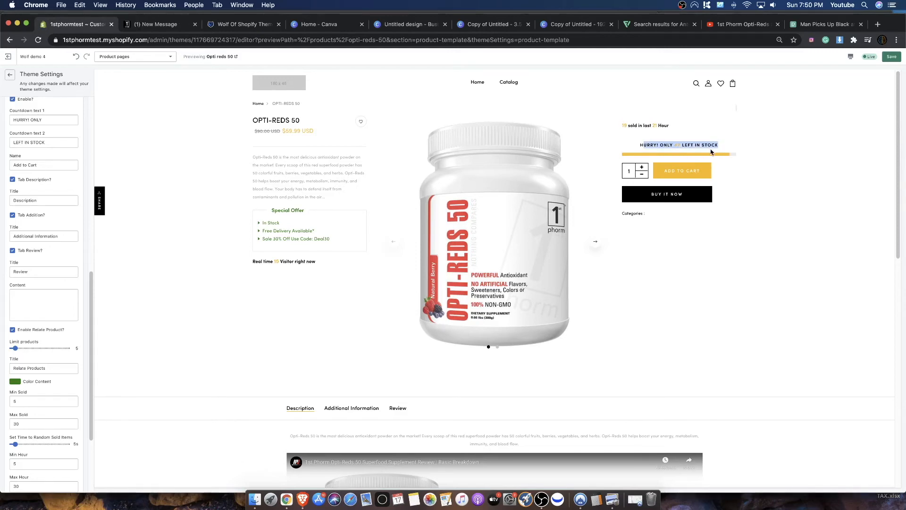
- Look over the counters and offer details, return to the Product Detail page settings and save the theme changes
{"action": "scroll", "coordinate": [115, 363], "scroll_direction": "down", "scroll_amount": 1}
{"action": "scroll", "coordinate": [85, 359], "scroll_direction": "down", "scroll_amount": 2}
{"action": "scroll", "coordinate": [188, 355], "scroll_direction": "up", "scroll_amount": 1}
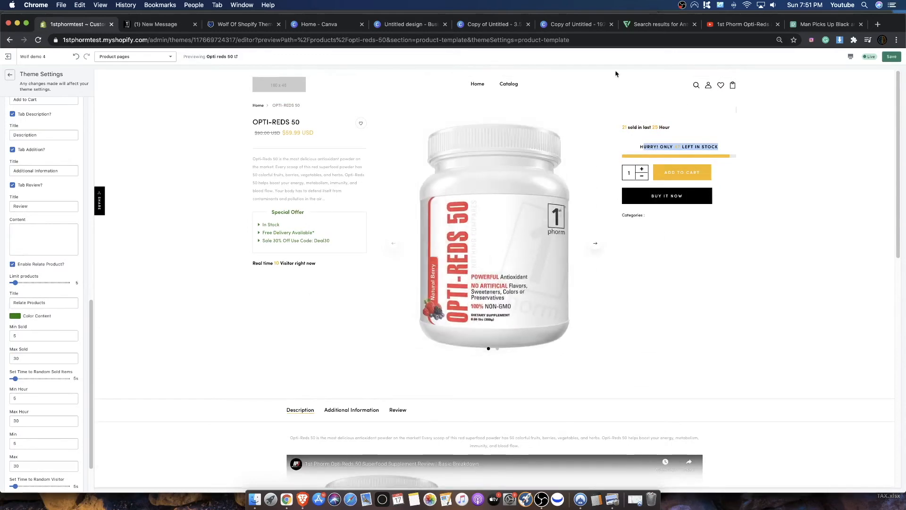
{"action": "left_click_drag", "start_coordinate": [622, 137], "coordinate": [722, 239]}
{"action": "left_click_drag", "start_coordinate": [258, 122], "coordinate": [141, 276]}
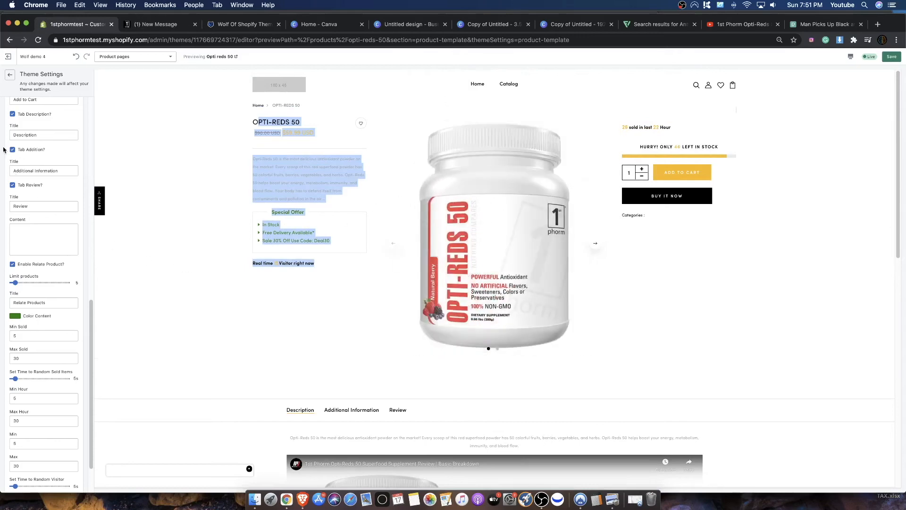
{"action": "left_click", "coordinate": [9, 74]}
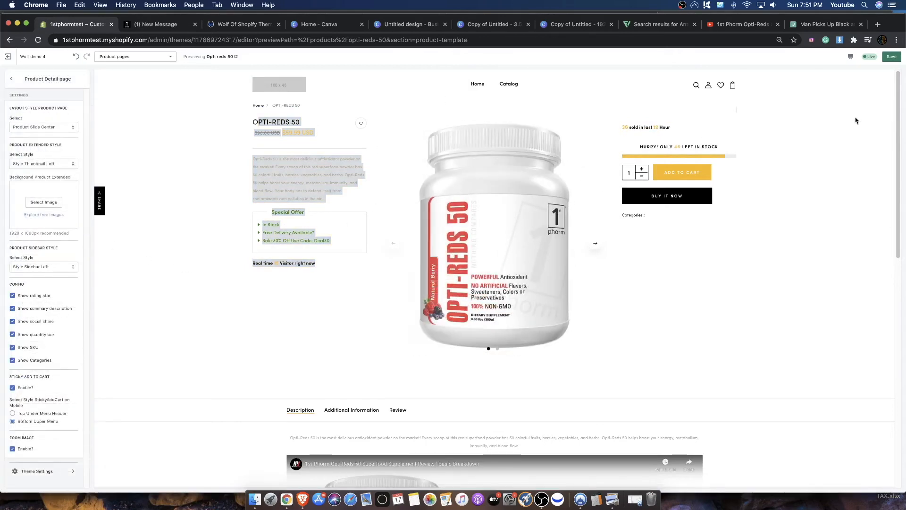
{"action": "left_click", "coordinate": [892, 57]}
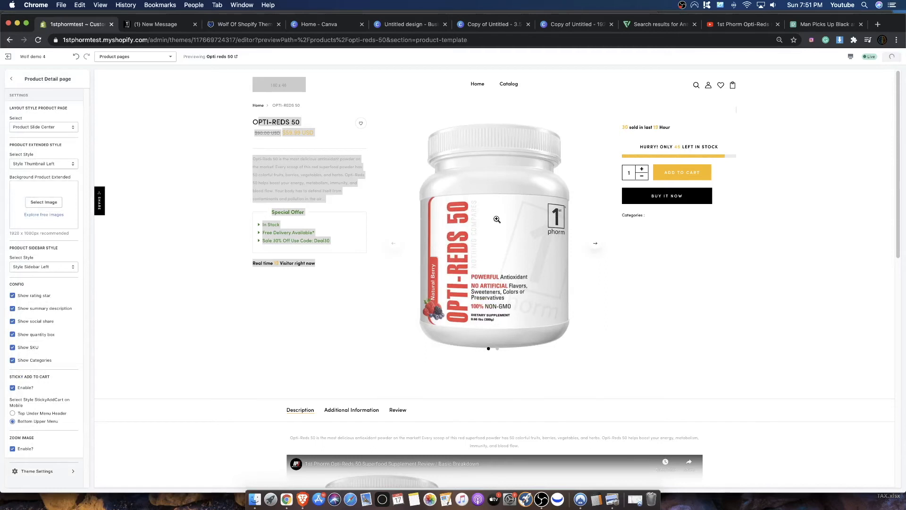
- Switch the product page layout style to Product Extended and save the change
{"action": "left_click", "coordinate": [47, 131]}
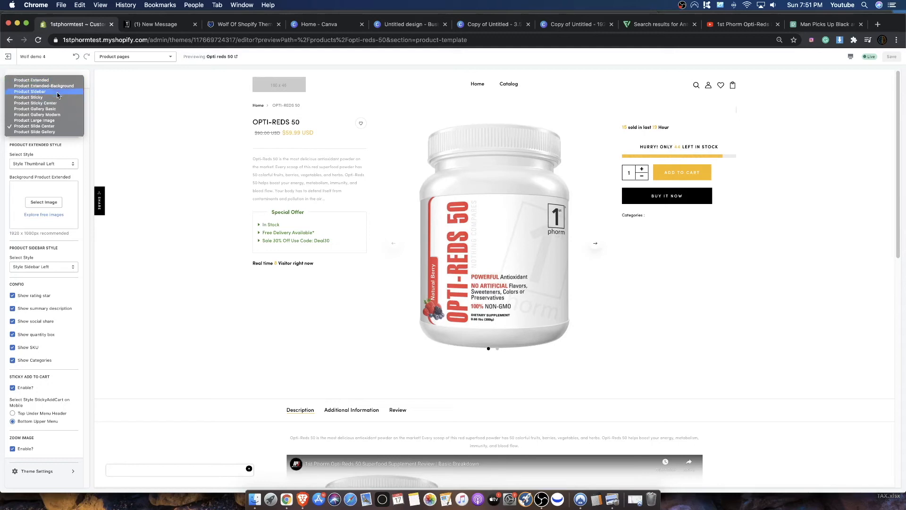
{"action": "left_click", "coordinate": [619, 129]}
{"action": "left_click_drag", "start_coordinate": [719, 147], "coordinate": [650, 147]}
{"action": "left_click_drag", "start_coordinate": [304, 298], "coordinate": [309, 231]}
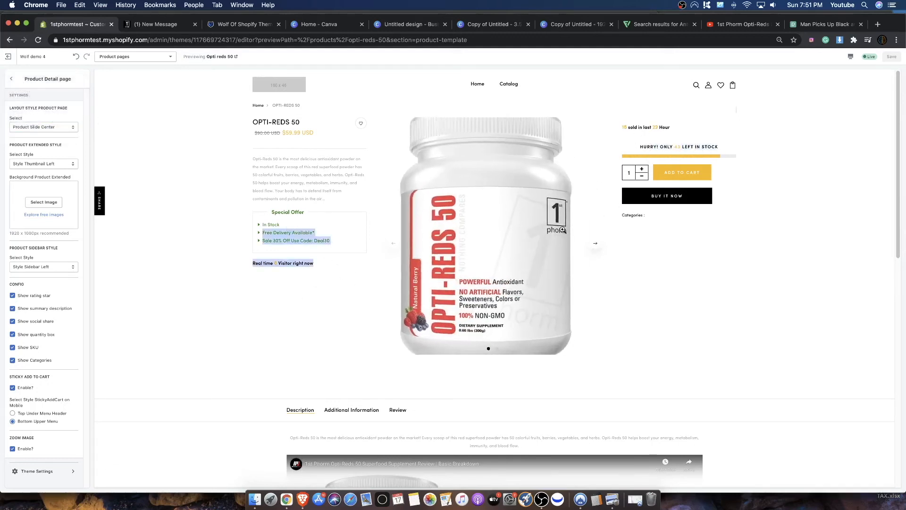
{"action": "left_click", "coordinate": [39, 129]}
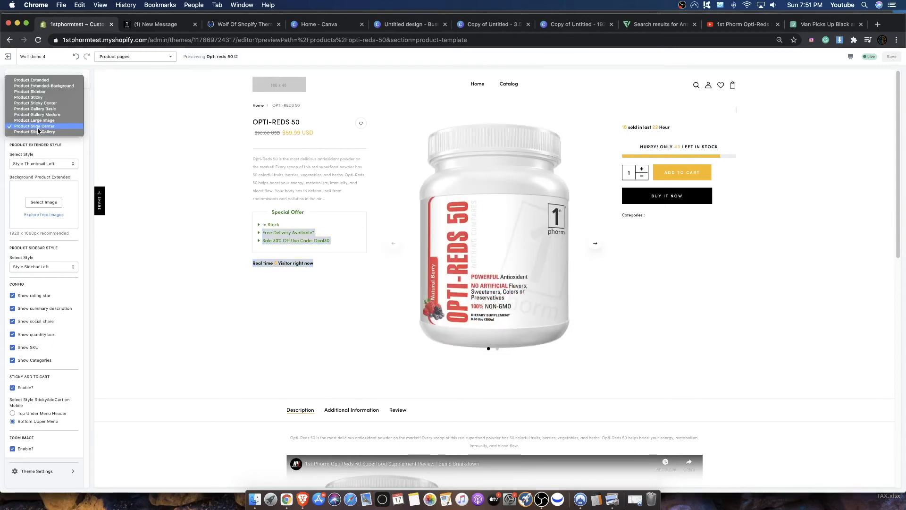
{"action": "left_click", "coordinate": [22, 82]}
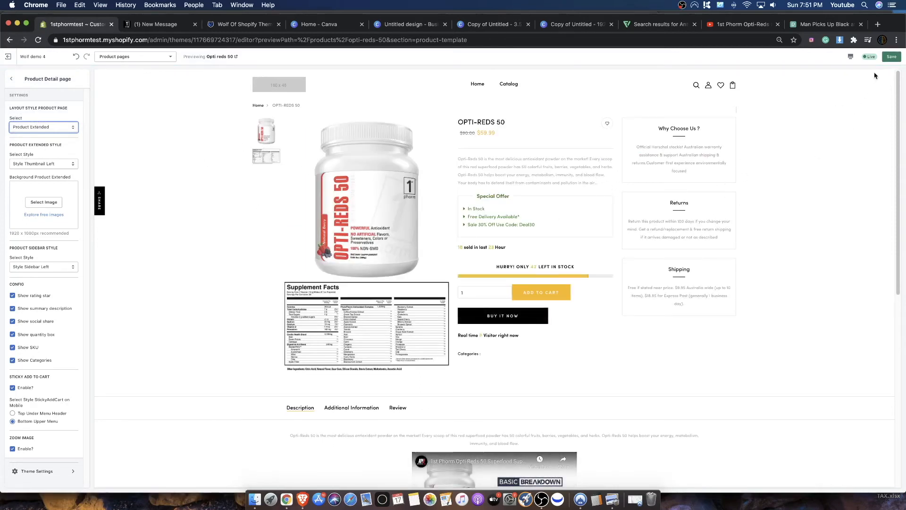
{"action": "left_click", "coordinate": [893, 57]}
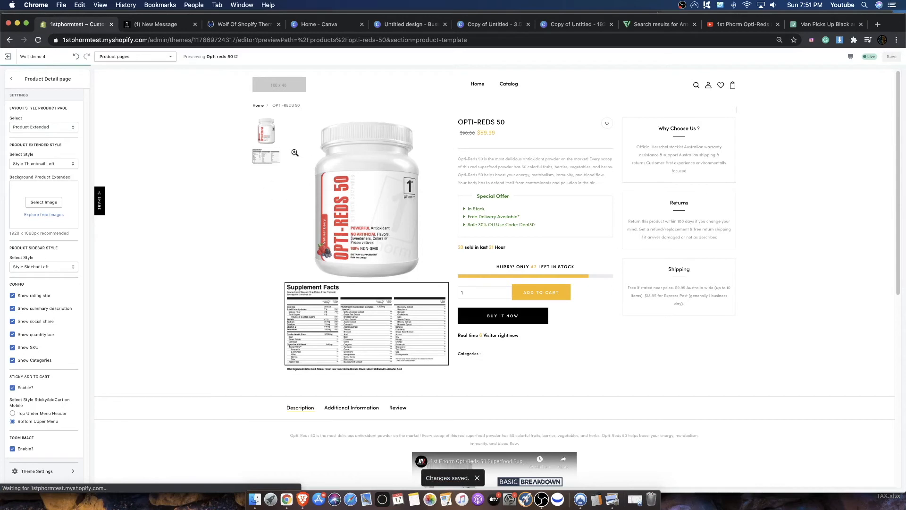
- Examine the extended layout's product details, Special Offer box, and the Why Choose Us, Returns and Shipping boxes
{"action": "left_click_drag", "start_coordinate": [468, 124], "coordinate": [534, 221]}
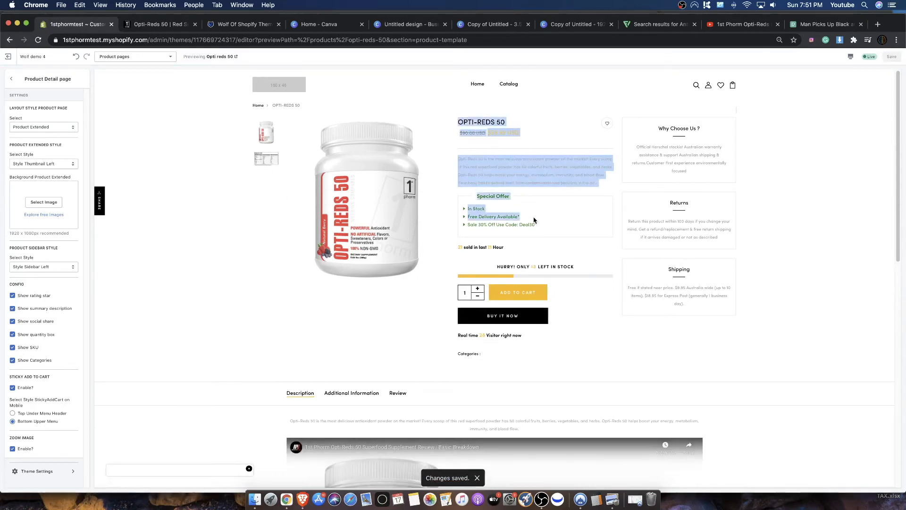
{"action": "left_click", "coordinate": [542, 215]}
{"action": "scroll", "coordinate": [537, 279], "scroll_direction": "down", "scroll_amount": 1}
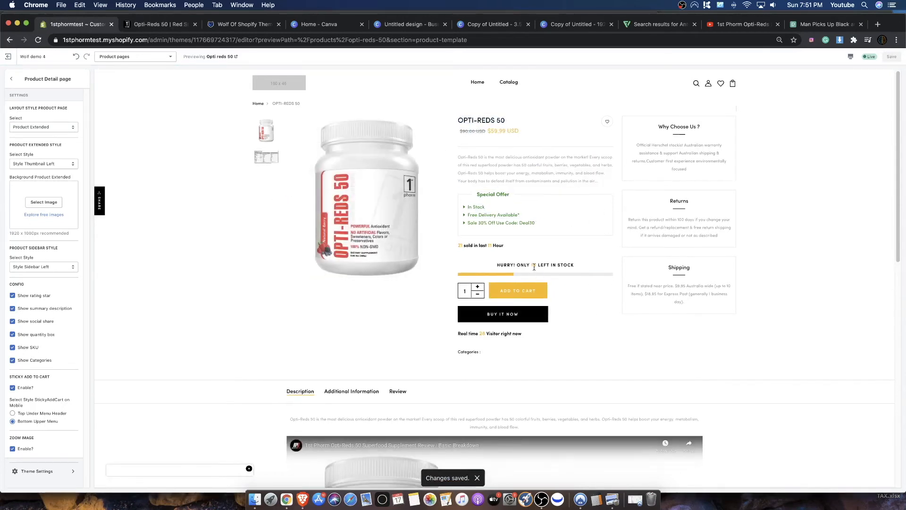
{"action": "left_click_drag", "start_coordinate": [469, 166], "coordinate": [553, 181]}
{"action": "left_click_drag", "start_coordinate": [649, 128], "coordinate": [728, 279]}
{"action": "left_click", "coordinate": [706, 214]}
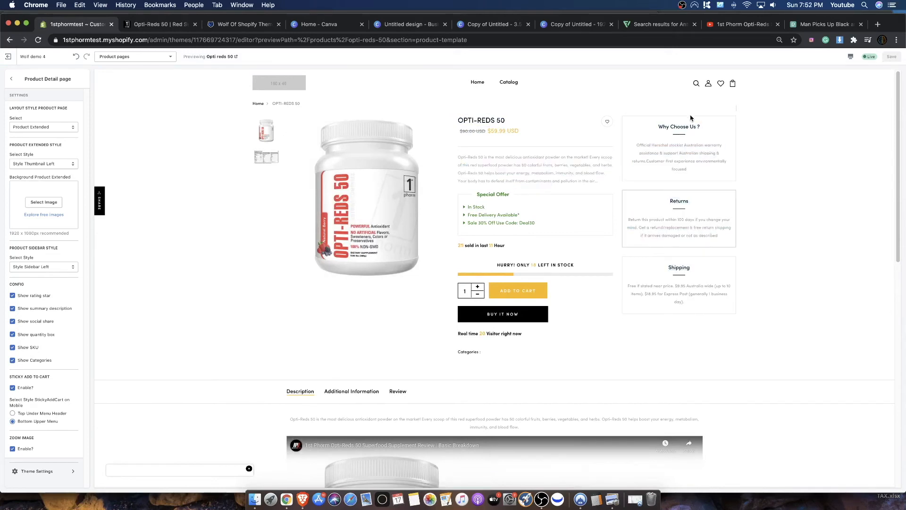
{"action": "left_click_drag", "start_coordinate": [542, 225], "coordinate": [454, 197]}
{"action": "left_click", "coordinate": [491, 174]}
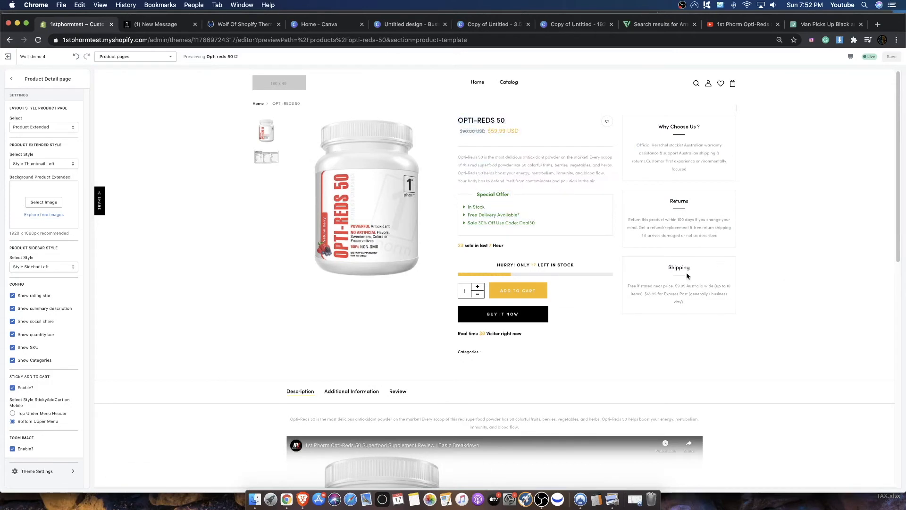
{"action": "left_click_drag", "start_coordinate": [717, 160], "coordinate": [688, 299]}
{"action": "left_click", "coordinate": [689, 296]}
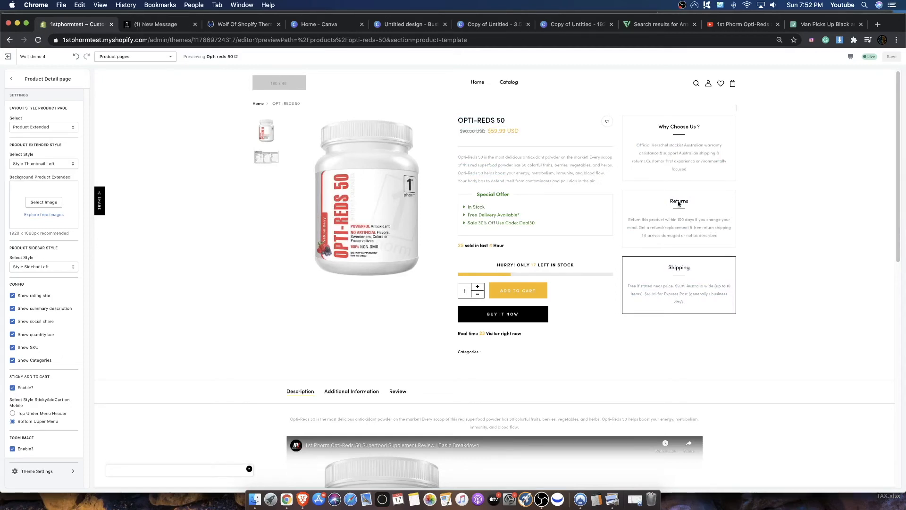
{"action": "triple_click", "coordinate": [727, 302]}
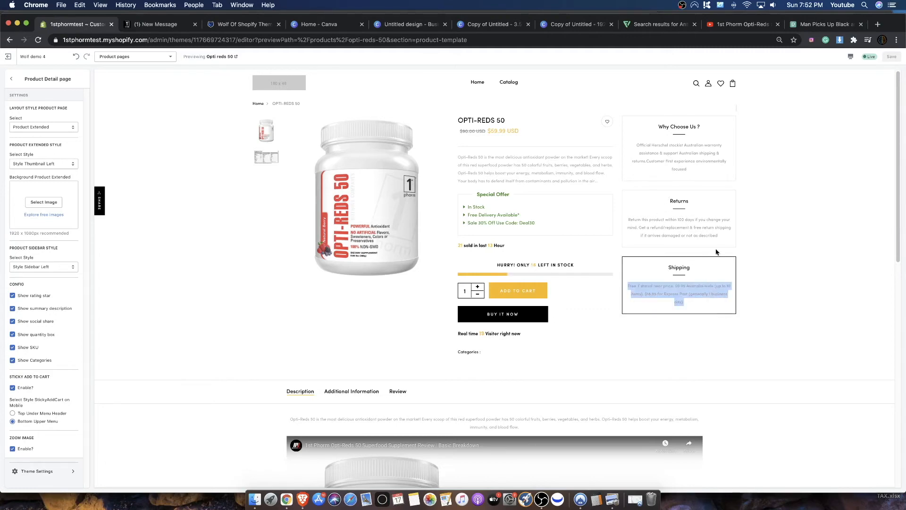
{"action": "left_click_drag", "start_coordinate": [717, 236], "coordinate": [672, 197]}
- Open the Additional Information section below the product and review its content down to the page footer
{"action": "scroll", "coordinate": [639, 240], "scroll_direction": "down", "scroll_amount": 4}
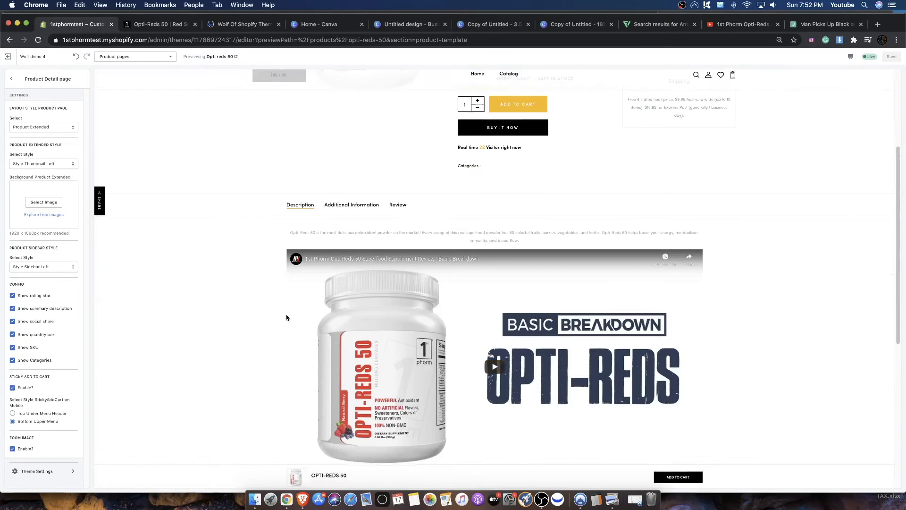
{"action": "left_click", "coordinate": [355, 203]}
{"action": "scroll", "coordinate": [368, 253], "scroll_direction": "down", "scroll_amount": 1}
{"action": "scroll", "coordinate": [415, 290], "scroll_direction": "up", "scroll_amount": 5}
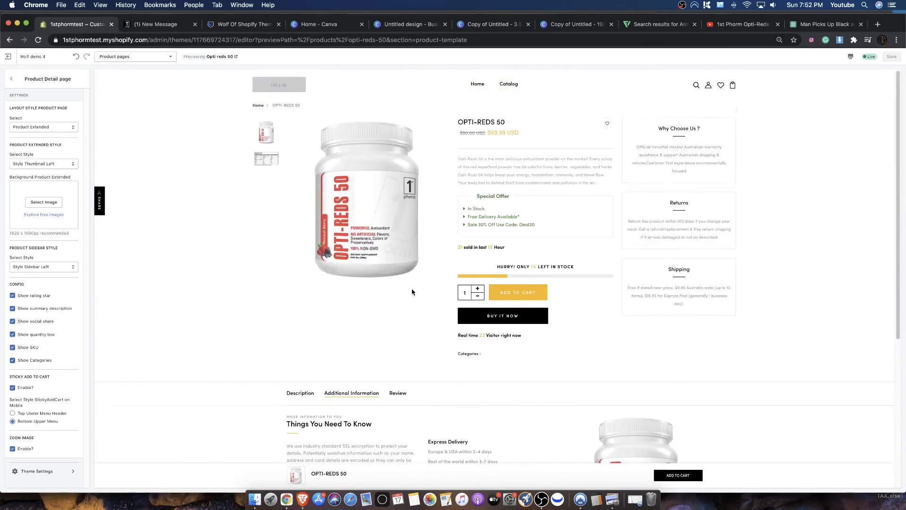
{"action": "scroll", "coordinate": [467, 354], "scroll_direction": "down", "scroll_amount": 4}
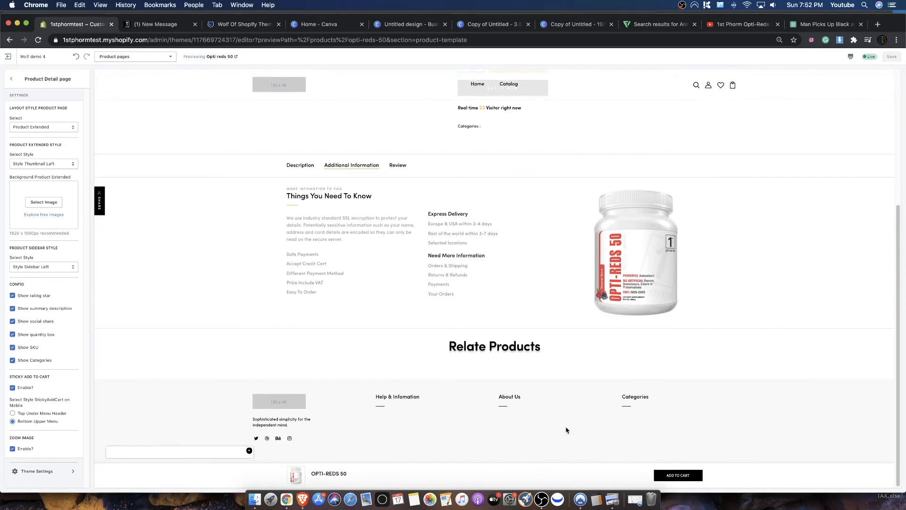
{"action": "scroll", "coordinate": [522, 420], "scroll_direction": "up", "scroll_amount": 5}
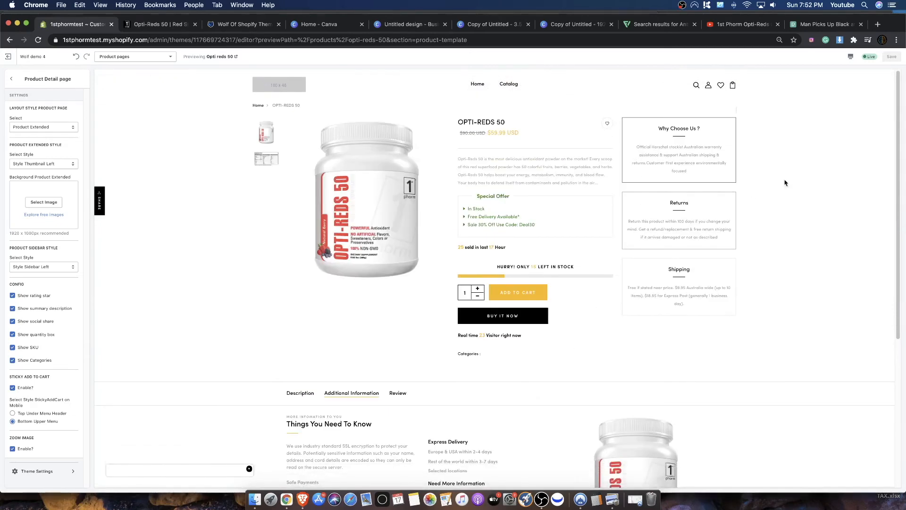
{"action": "scroll", "coordinate": [582, 250], "scroll_direction": "down", "scroll_amount": 3}
{"action": "scroll", "coordinate": [609, 213], "scroll_direction": "up", "scroll_amount": 3}
- Reread the trust boxes beside the product, followed by its title, price, summary description and Special Offer list
{"action": "left_click_drag", "start_coordinate": [635, 147], "coordinate": [677, 289]}
{"action": "left_click", "coordinate": [677, 289]}
{"action": "left_click_drag", "start_coordinate": [647, 135], "coordinate": [711, 279]}
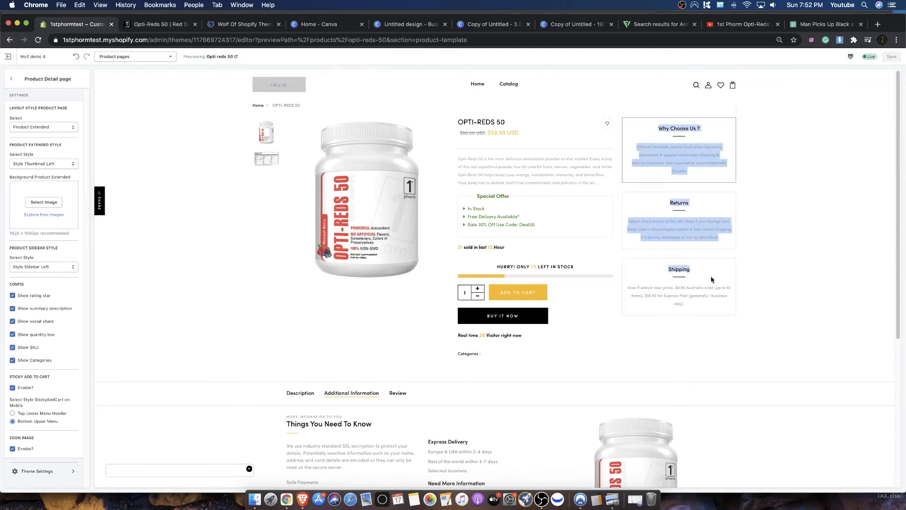
{"action": "left_click", "coordinate": [718, 267]}
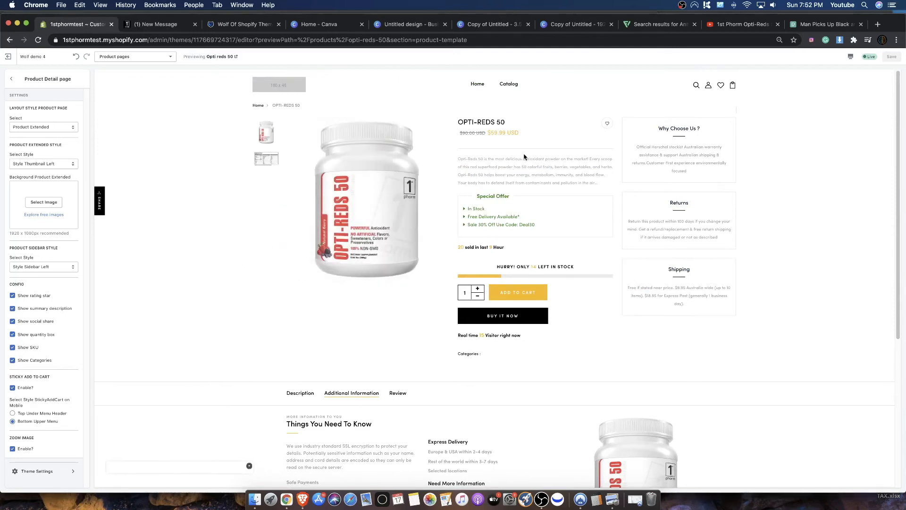
{"action": "left_click_drag", "start_coordinate": [457, 119], "coordinate": [558, 357]}
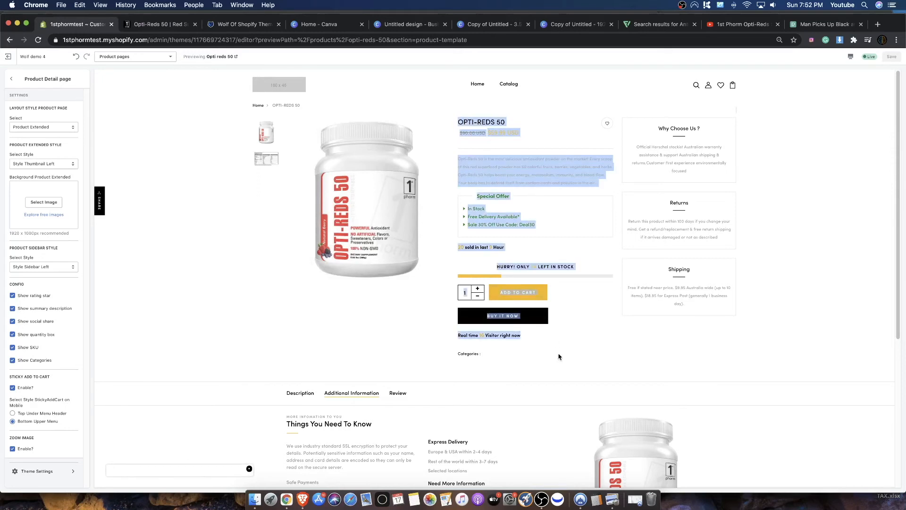
{"action": "left_click", "coordinate": [559, 356]}
{"action": "left_click_drag", "start_coordinate": [462, 119], "coordinate": [553, 140]}
{"action": "left_click_drag", "start_coordinate": [458, 162], "coordinate": [573, 181]}
{"action": "left_click", "coordinate": [578, 179]}
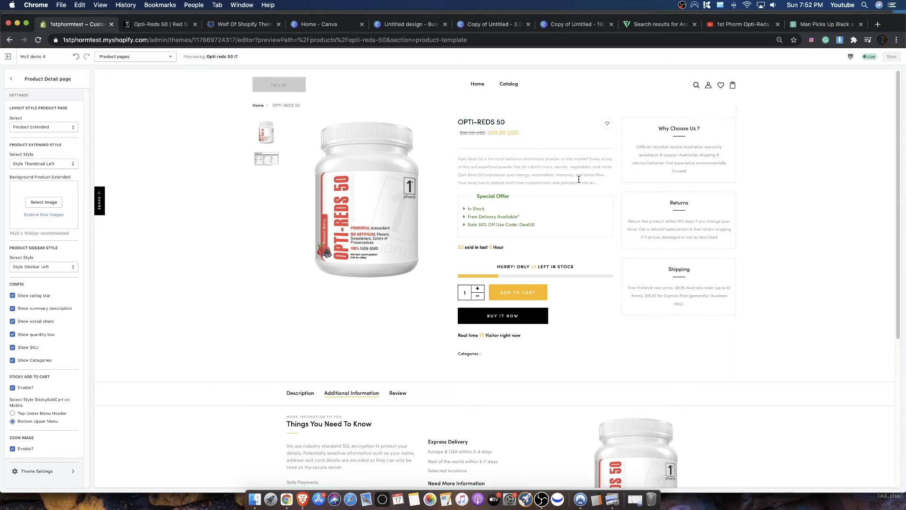
{"action": "left_click_drag", "start_coordinate": [467, 207], "coordinate": [539, 224]}
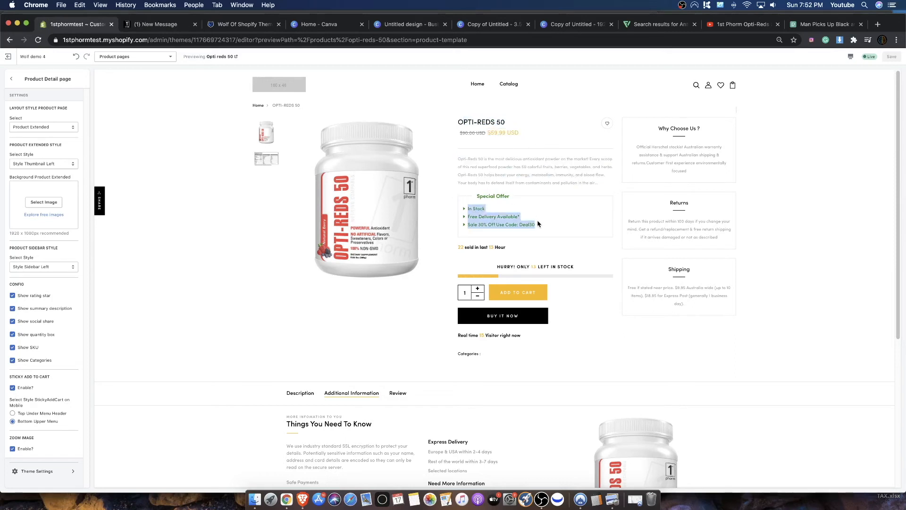
{"action": "left_click", "coordinate": [539, 224]}
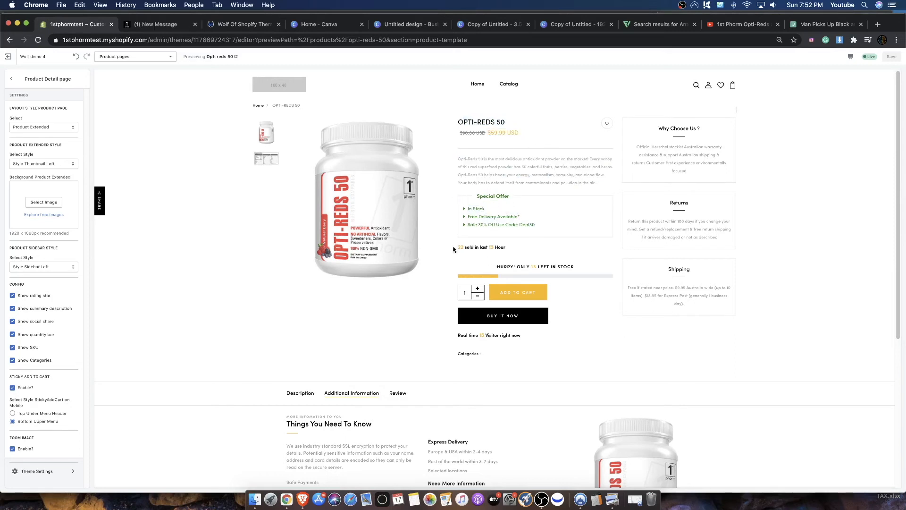
- Examine the recent sales count, stock countdown and real-time visitor lines around the product's purchase buttons
{"action": "left_click_drag", "start_coordinate": [466, 249], "coordinate": [552, 263]}
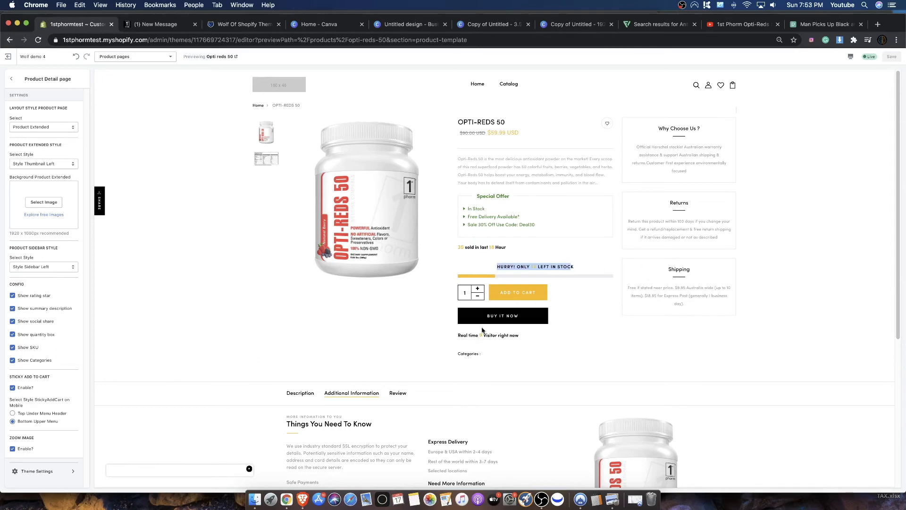
{"action": "left_click_drag", "start_coordinate": [463, 336], "coordinate": [520, 335]}
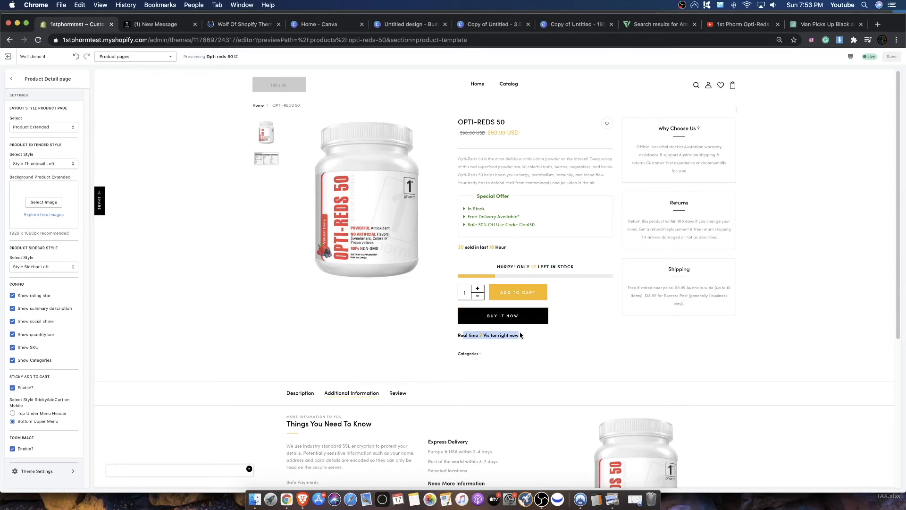
{"action": "left_click", "coordinate": [492, 356]}
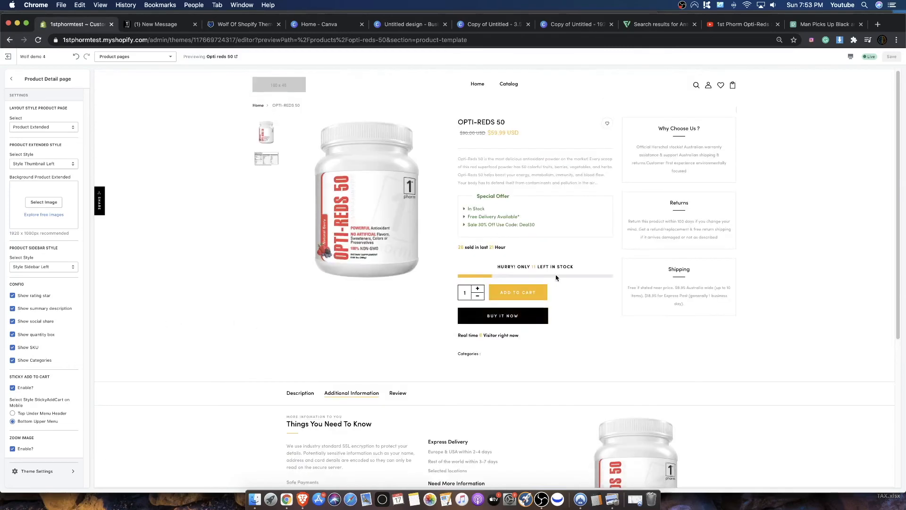
- Hide the Categories line on the product detail page and save the change
{"action": "left_click_drag", "start_coordinate": [483, 355], "coordinate": [477, 354]}
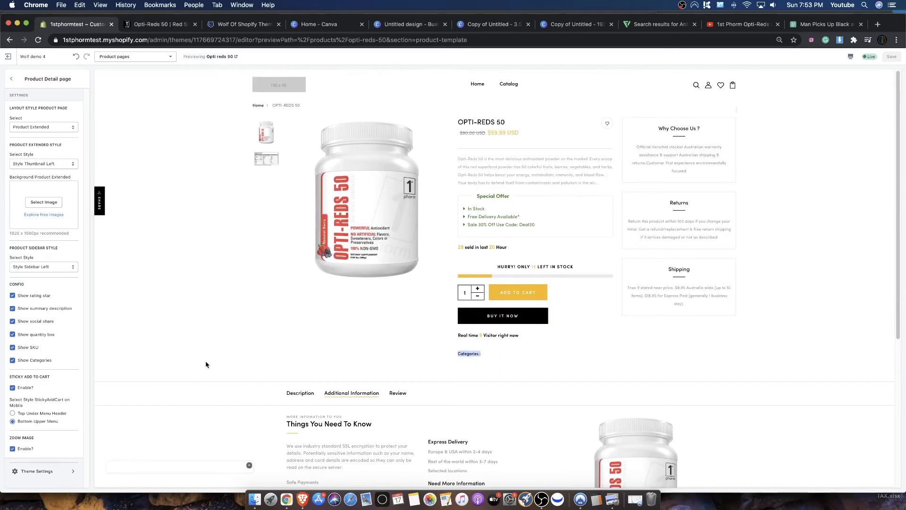
{"action": "left_click", "coordinate": [19, 366]}
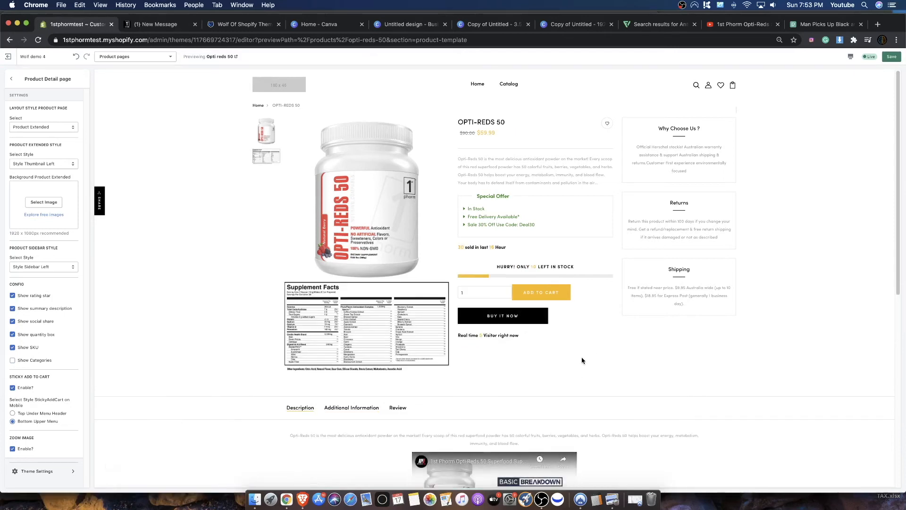
{"action": "left_click", "coordinate": [891, 57]}
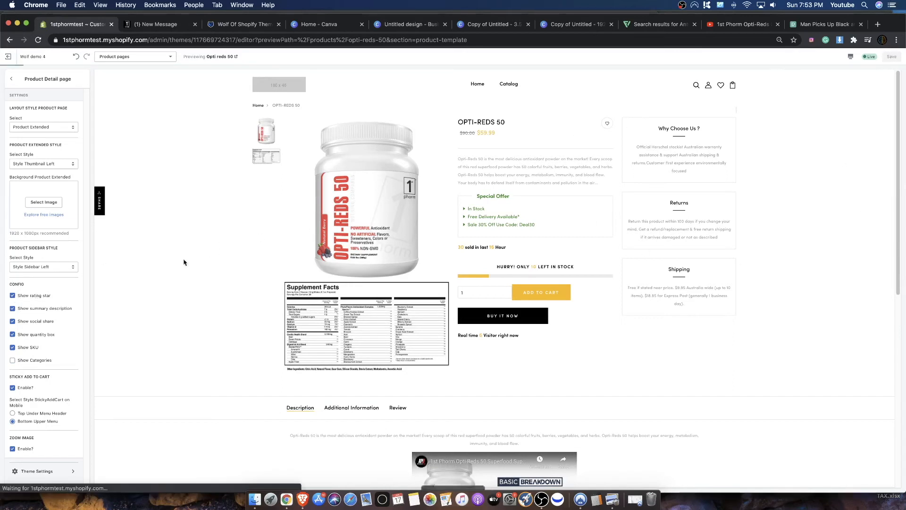
{"action": "scroll", "coordinate": [551, 360], "scroll_direction": "down", "scroll_amount": 10}
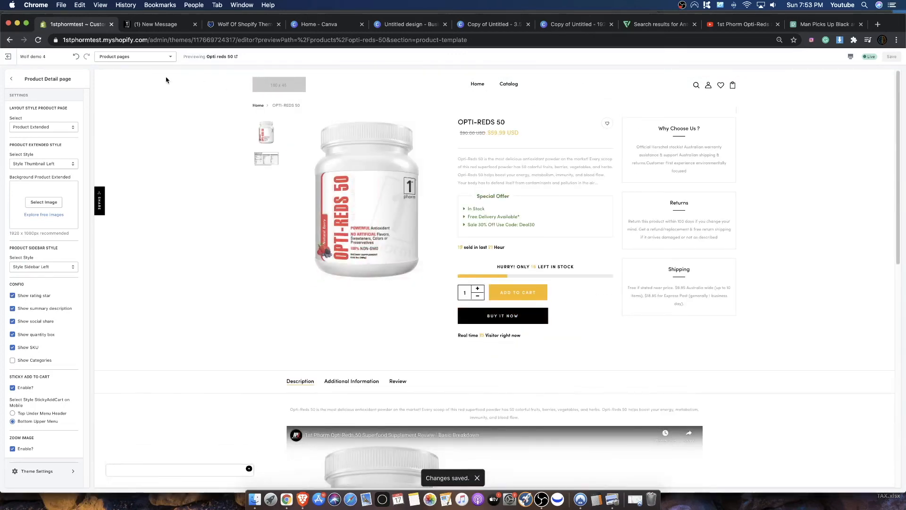
- Leave the theme editor and install the Product Reviews app on the store
{"action": "left_click", "coordinate": [5, 57]}
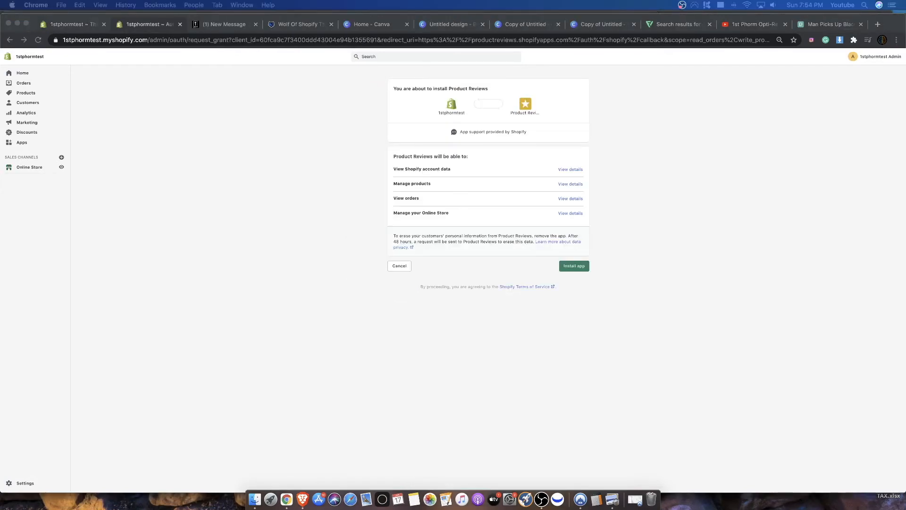
{"action": "left_click", "coordinate": [688, 246]}
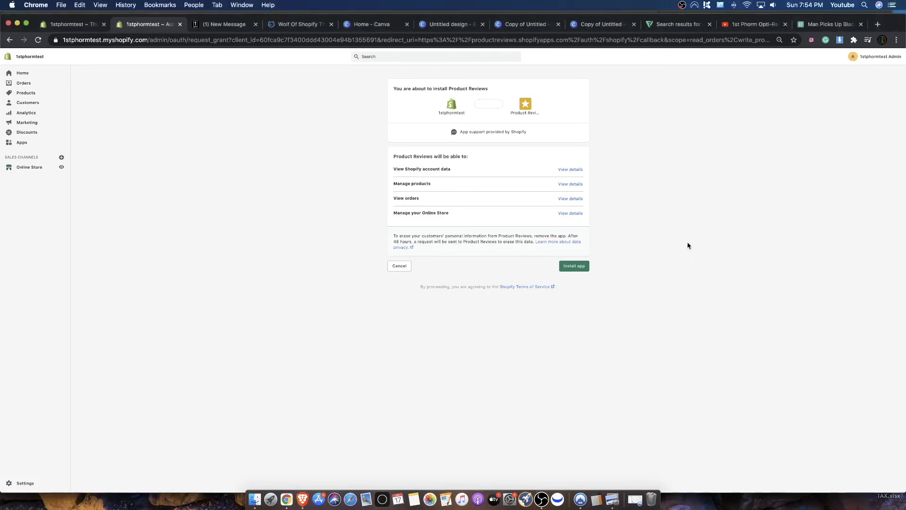
{"action": "left_click", "coordinate": [581, 267]}
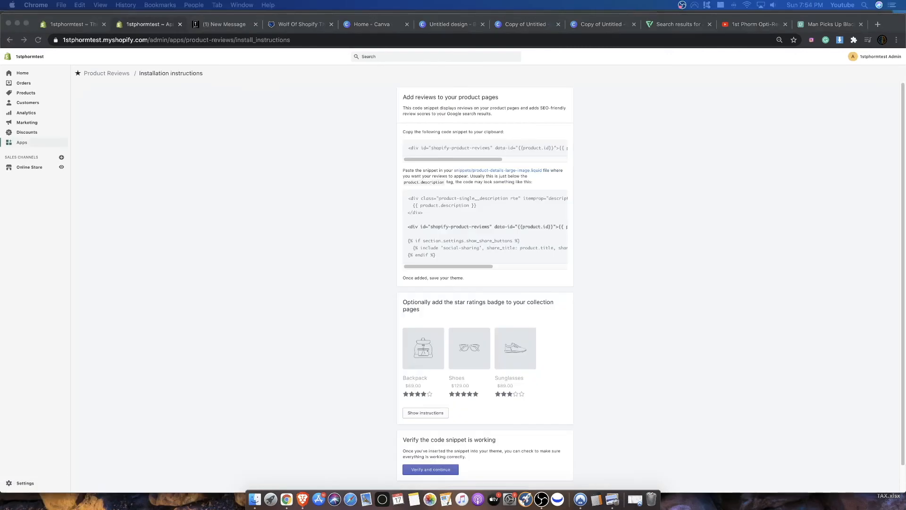
{"action": "left_click", "coordinate": [501, 162]}
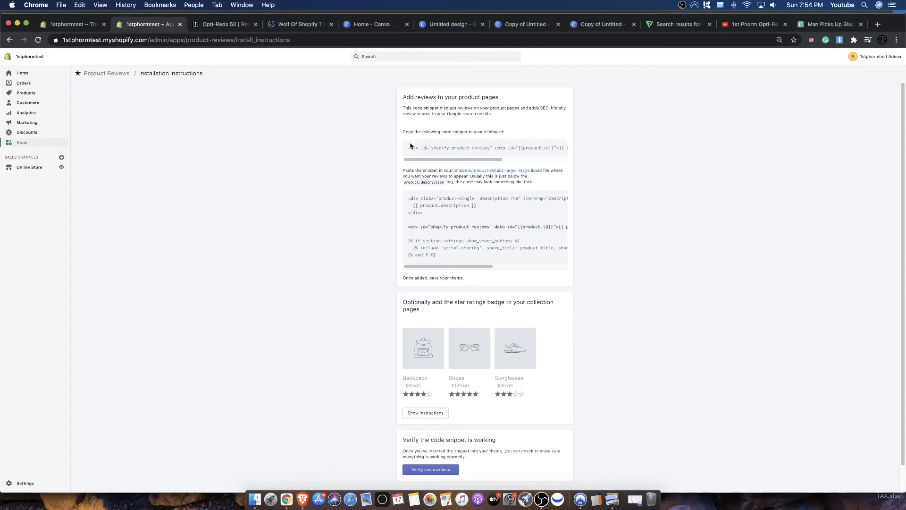
- Reopen the Wolf demo 4 theme for customizing and display its product pages template
{"action": "left_click", "coordinate": [22, 170]}
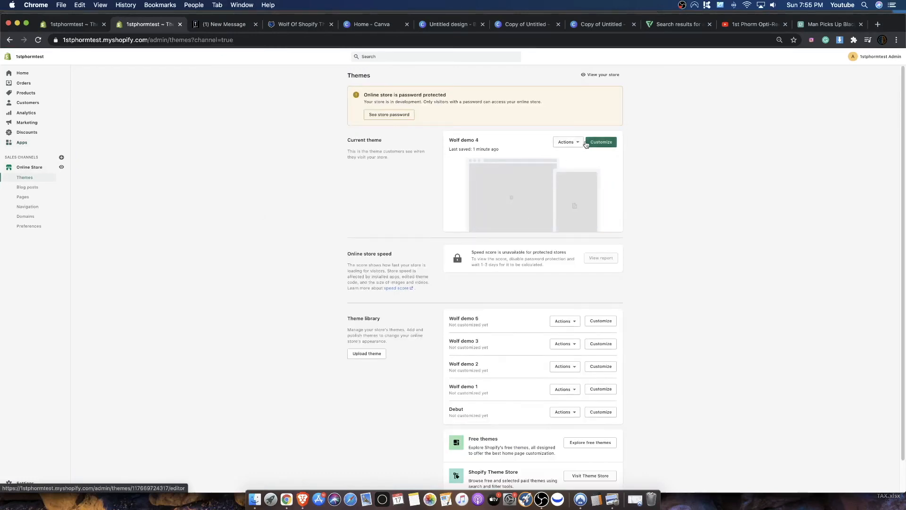
{"action": "left_click", "coordinate": [598, 143]}
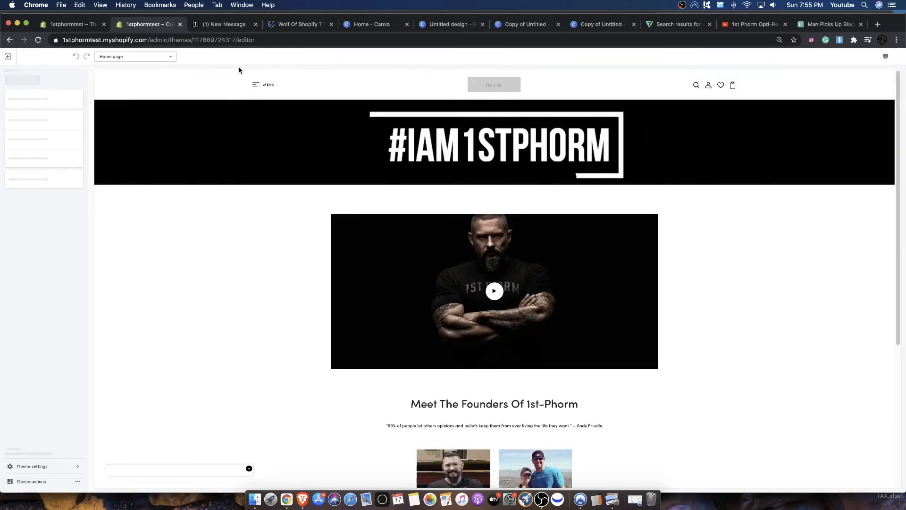
{"action": "left_click", "coordinate": [137, 56]}
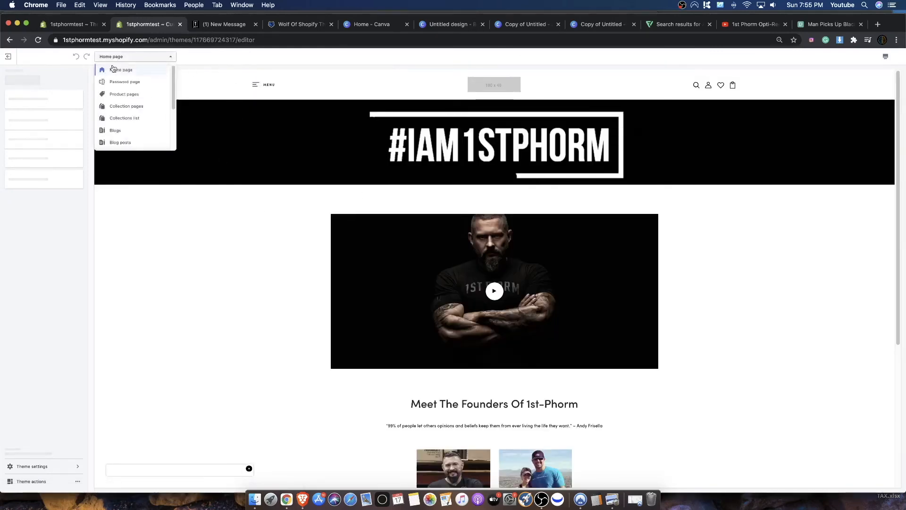
{"action": "left_click", "coordinate": [116, 97]}
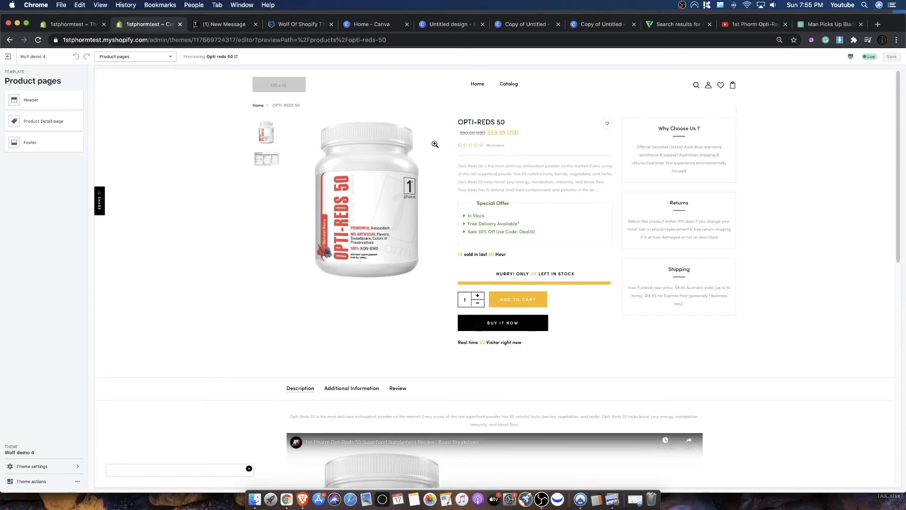
- Check the product page down to its footer and reread the Why Choose Us, Returns and Shipping boxes
{"action": "scroll", "coordinate": [538, 212], "scroll_direction": "down", "scroll_amount": 10}
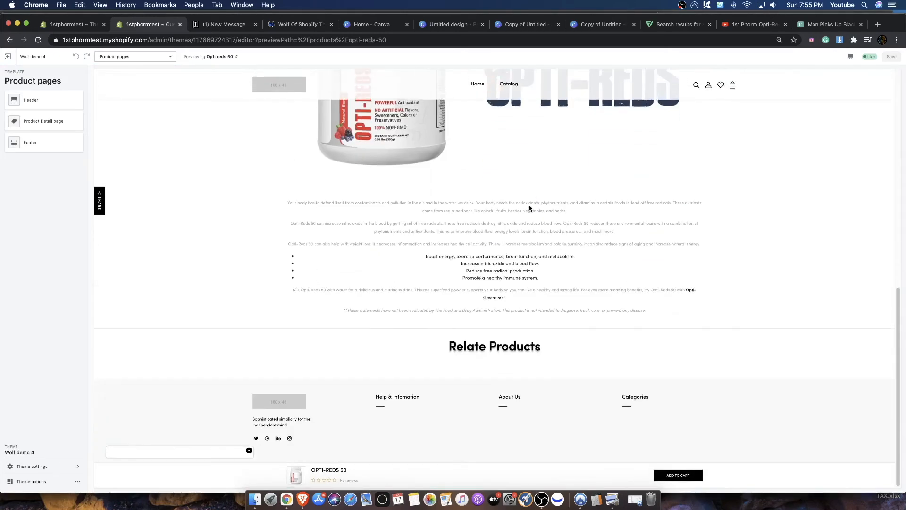
{"action": "scroll", "coordinate": [530, 208], "scroll_direction": "up", "scroll_amount": 10}
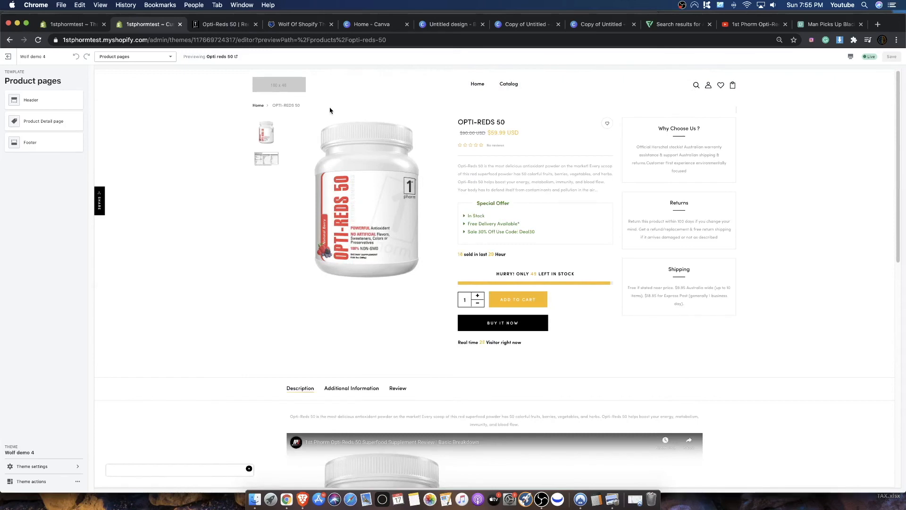
{"action": "left_click_drag", "start_coordinate": [650, 131], "coordinate": [695, 164]}
{"action": "left_click_drag", "start_coordinate": [671, 203], "coordinate": [689, 205]}
{"action": "left_click", "coordinate": [666, 277]}
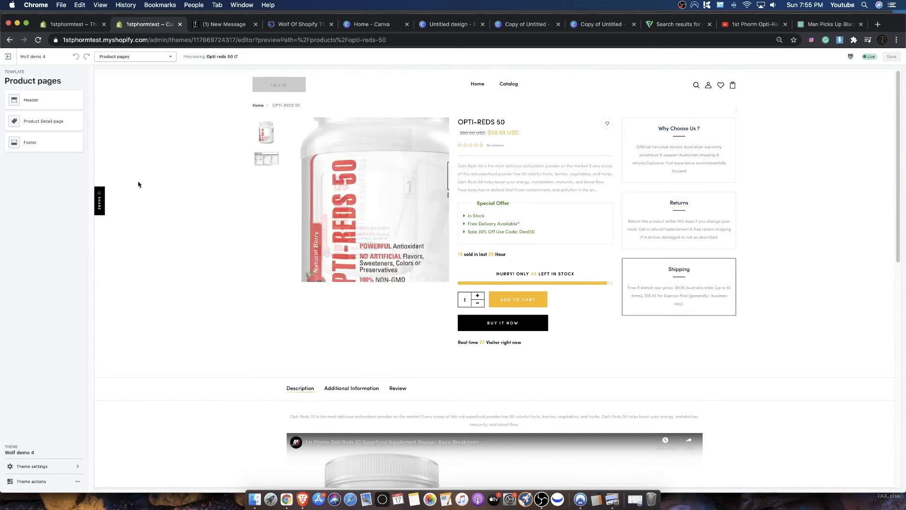
- Open the theme settings for the product detail page and locate the trust sale badge image setting
{"action": "left_click", "coordinate": [46, 121]}
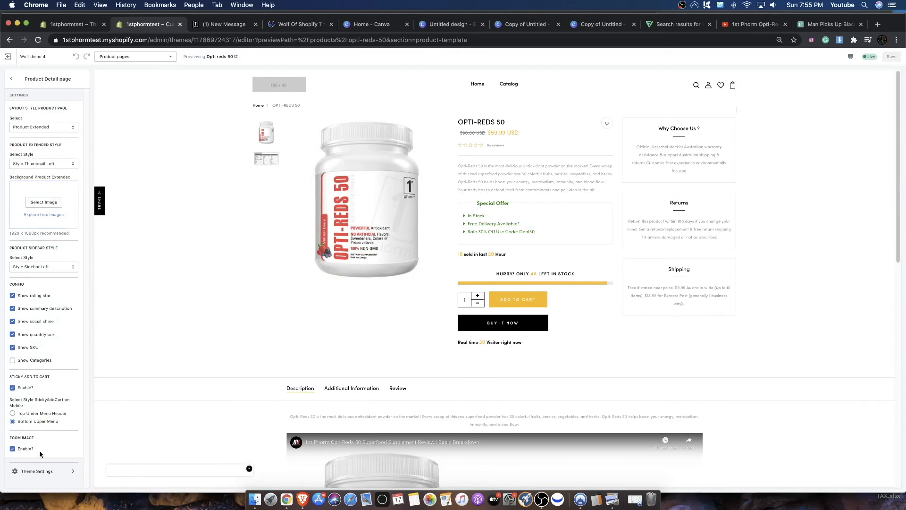
{"action": "left_click", "coordinate": [36, 471]}
{"action": "scroll", "coordinate": [71, 318], "scroll_direction": "down", "scroll_amount": 10}
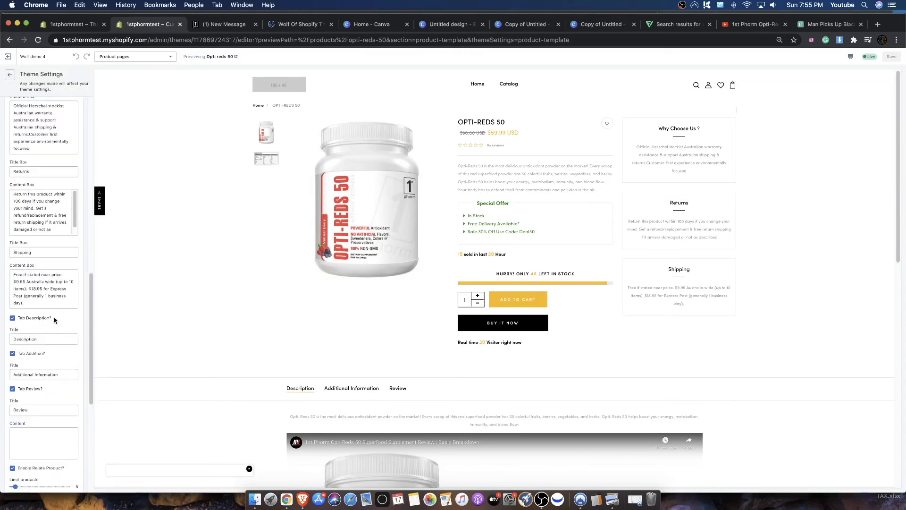
{"action": "scroll", "coordinate": [54, 319], "scroll_direction": "up", "scroll_amount": 10}
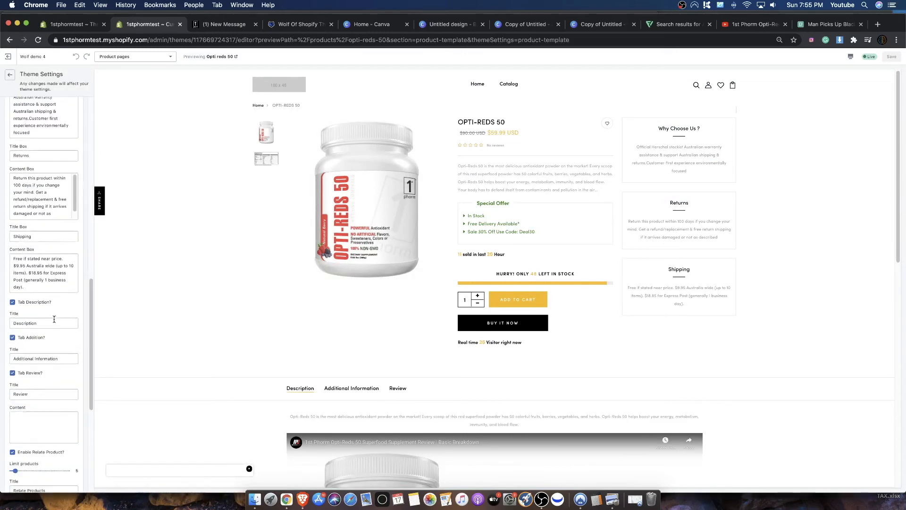
{"action": "left_click_drag", "start_coordinate": [10, 185], "coordinate": [69, 189]}
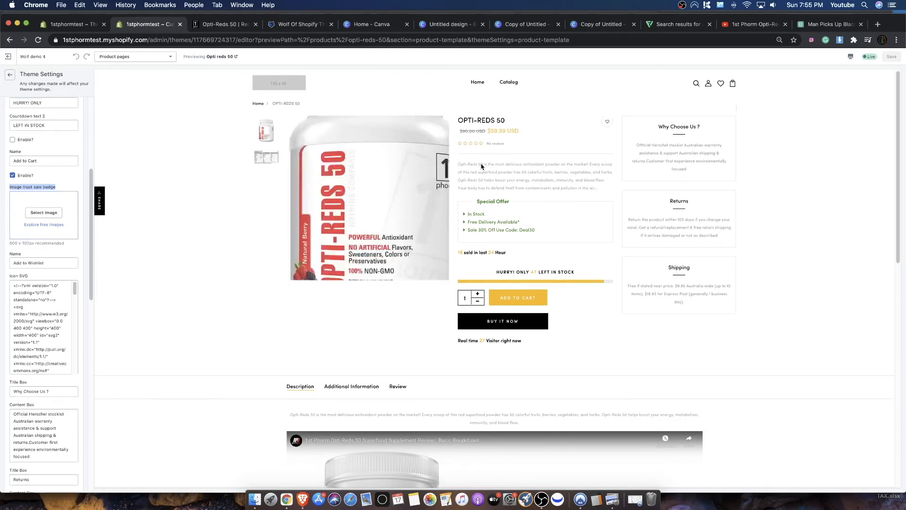
- Search Google Images for "trust badge" in a new browser tab
{"action": "left_click", "coordinate": [878, 25]}
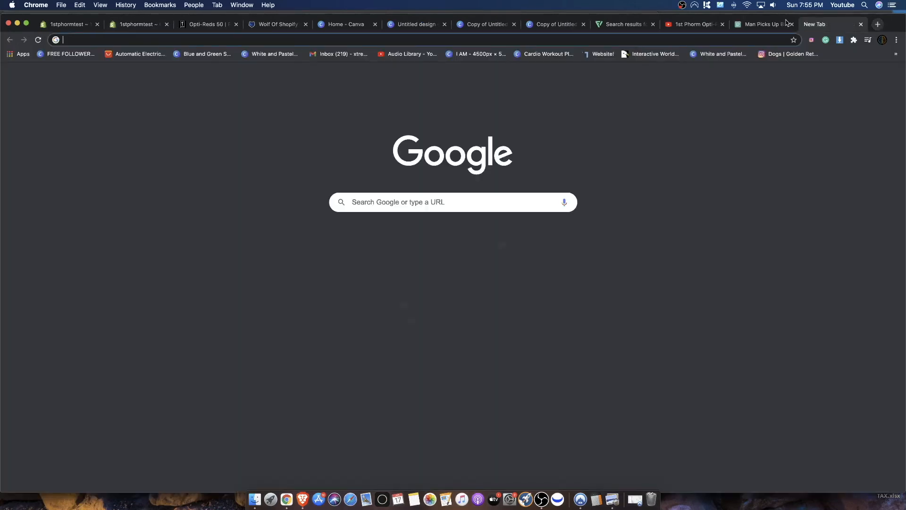
{"action": "type", "text": "google"}
{"action": "key", "text": "Return"}
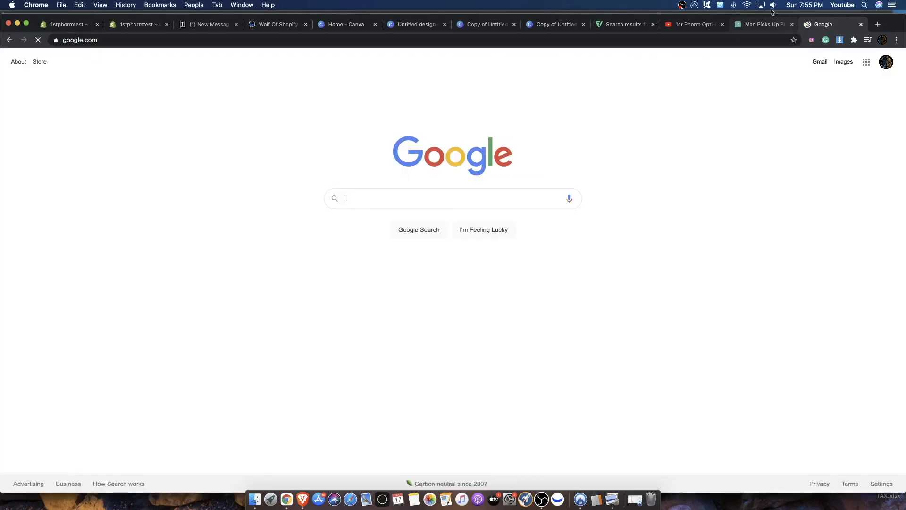
{"action": "type", "text": "trust "}
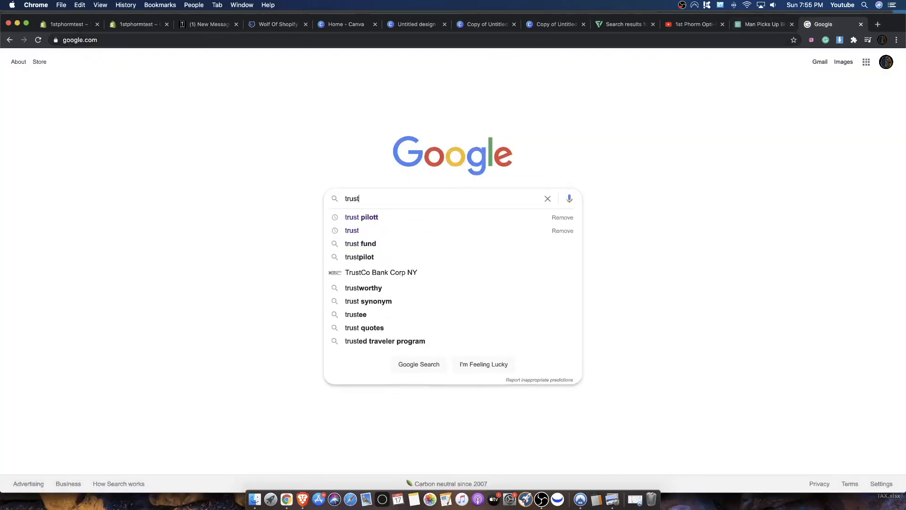
{"action": "type", "text": "badge"}
{"action": "key", "text": "Return"}
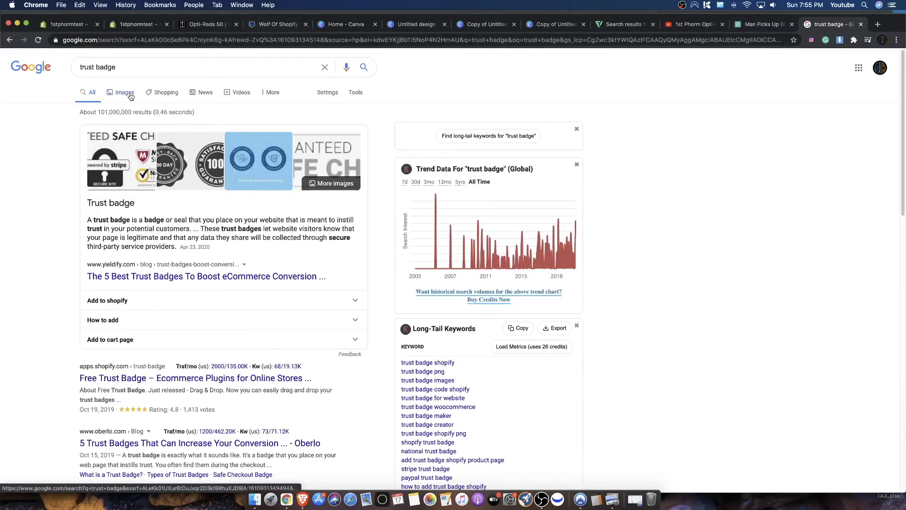
{"action": "left_click", "coordinate": [125, 92]}
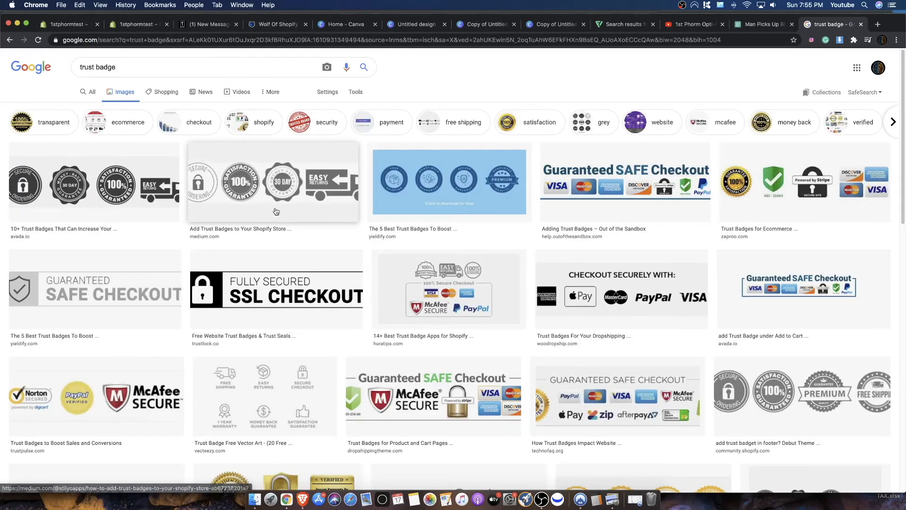
- Save the grey secure ordering, satisfaction, 30 day and easy returns badge image from Medium to Downloads as PNG
{"action": "left_click", "coordinate": [274, 188]}
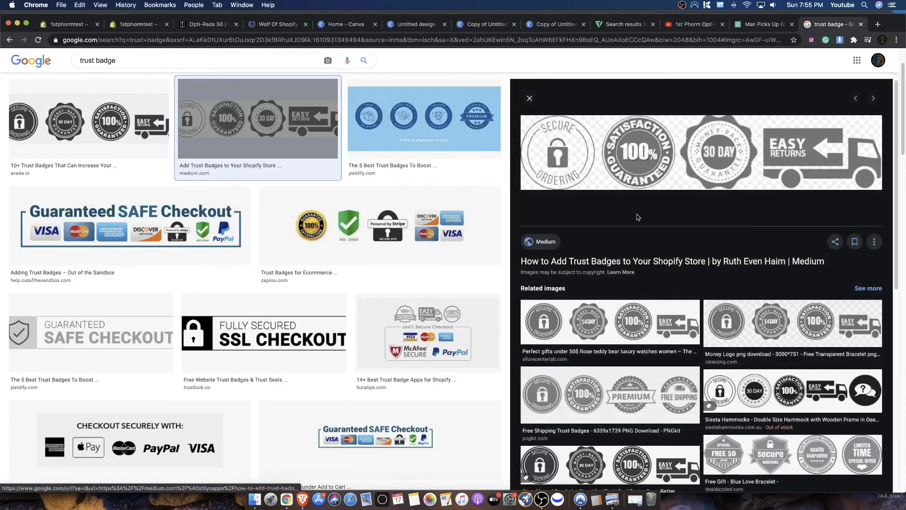
{"action": "right_click", "coordinate": [617, 156]}
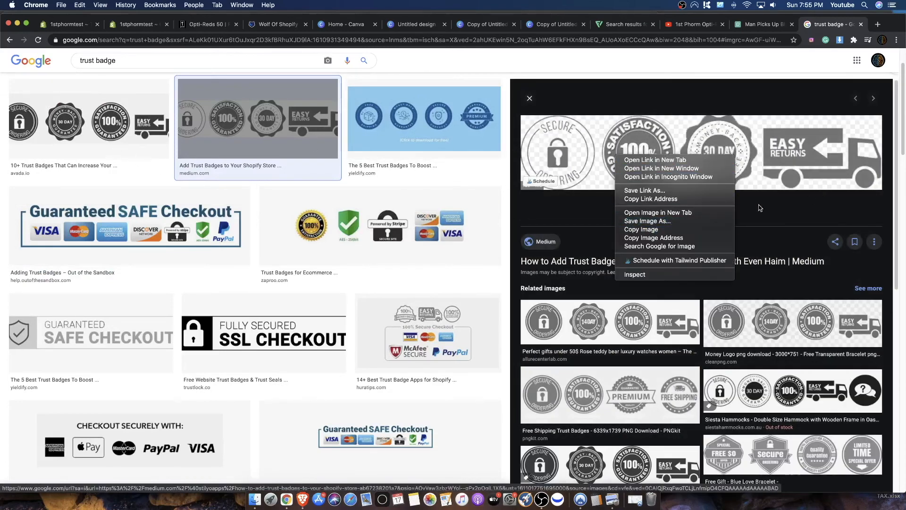
{"action": "left_click", "coordinate": [681, 221]}
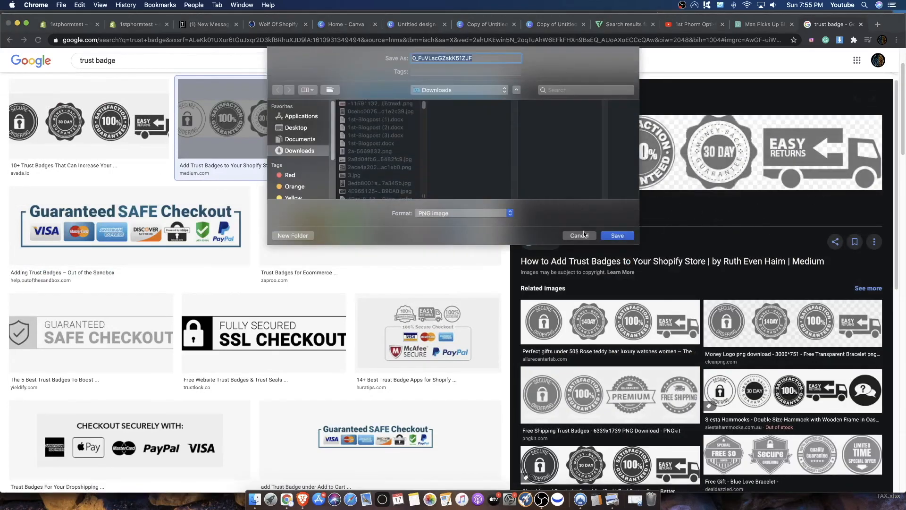
{"action": "left_click", "coordinate": [613, 237]}
- Upload the downloaded badge PNG in the theme settings and select it as the trust sale badge image
{"action": "left_click", "coordinate": [141, 24]}
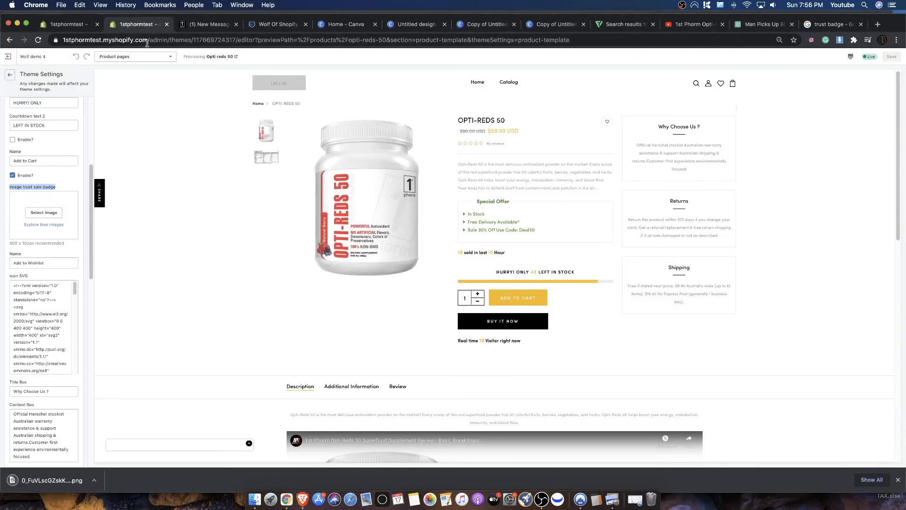
{"action": "left_click", "coordinate": [41, 213]}
{"action": "left_click_drag", "start_coordinate": [51, 480], "coordinate": [25, 137]}
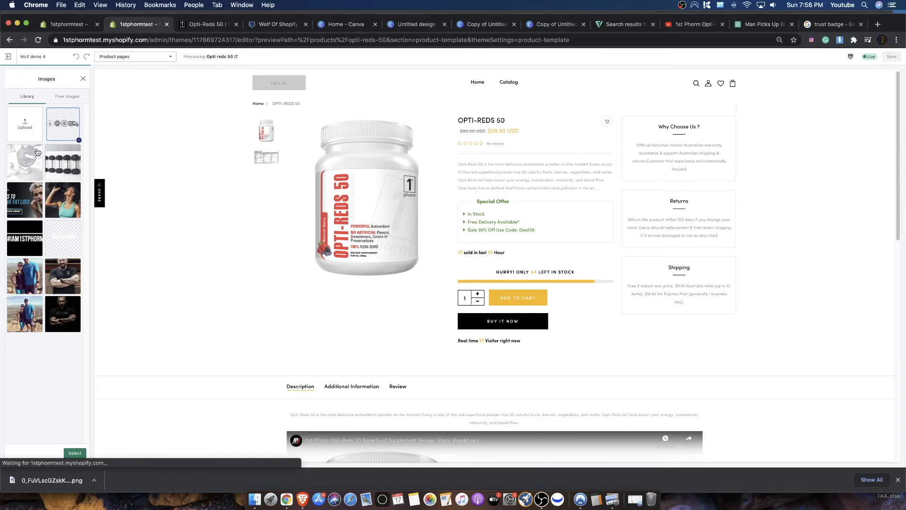
{"action": "left_click", "coordinate": [76, 453]}
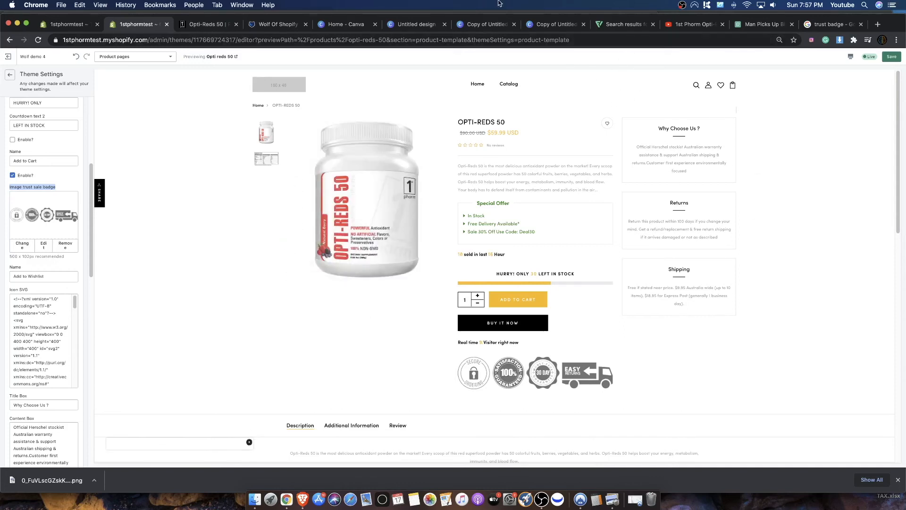
- Look at the blank Canva design and return to the store's theme settings
{"action": "left_click", "coordinate": [573, 28]}
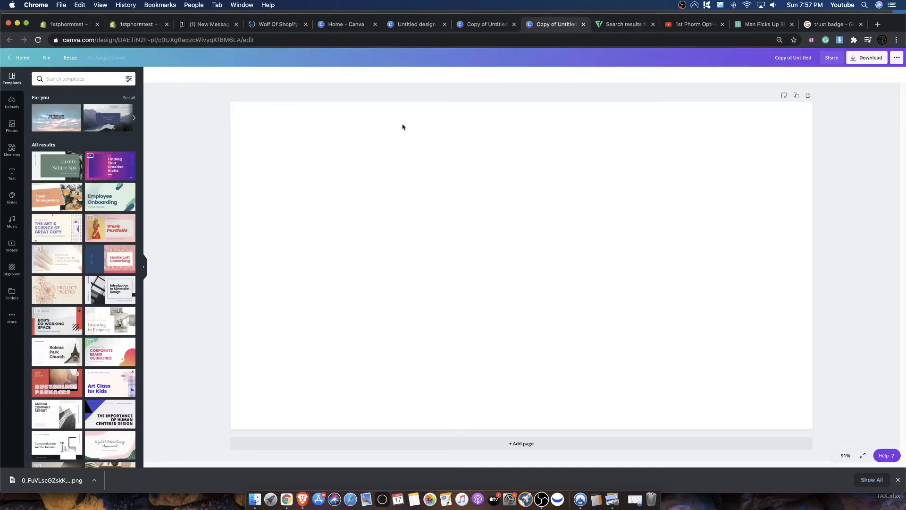
{"action": "left_click", "coordinate": [136, 24]}
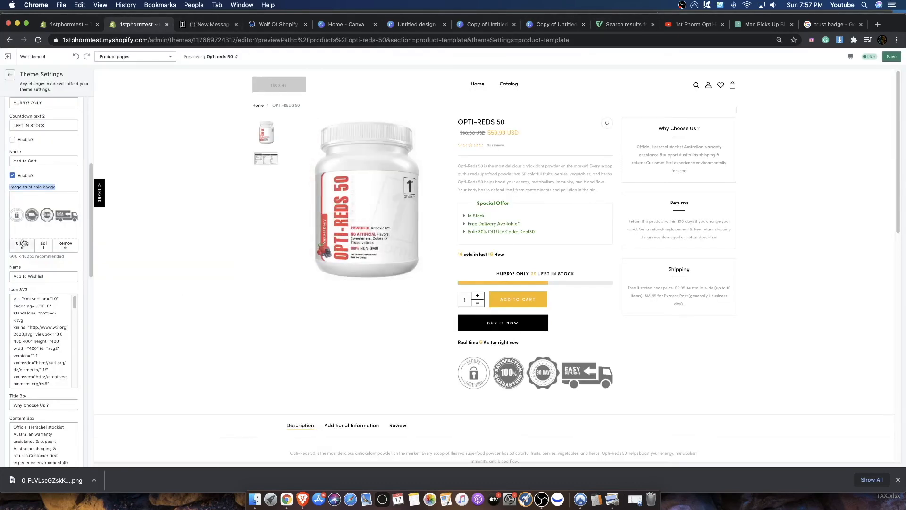
- Check the recommended trust badge image size, then look over the blank Canva design and the antioxidant icons on Flaticon
{"action": "left_click_drag", "start_coordinate": [17, 256], "coordinate": [40, 256]}
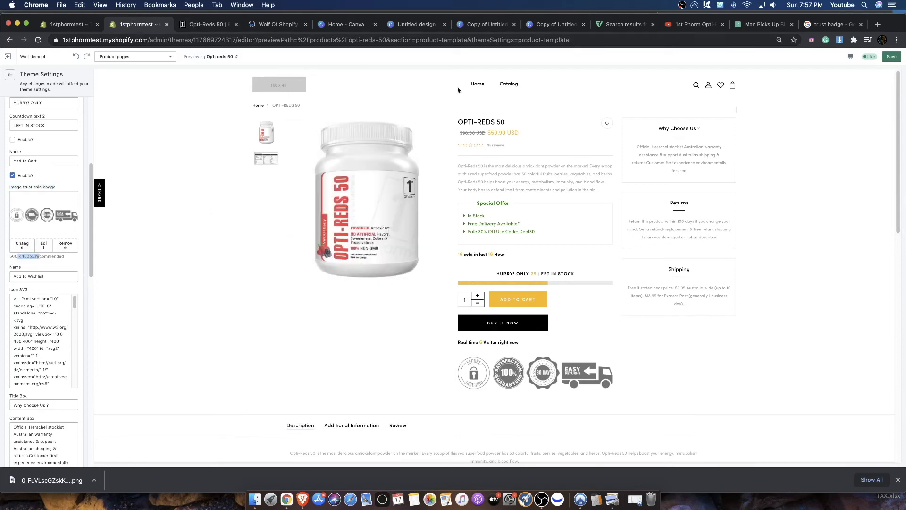
{"action": "left_click", "coordinate": [545, 26]}
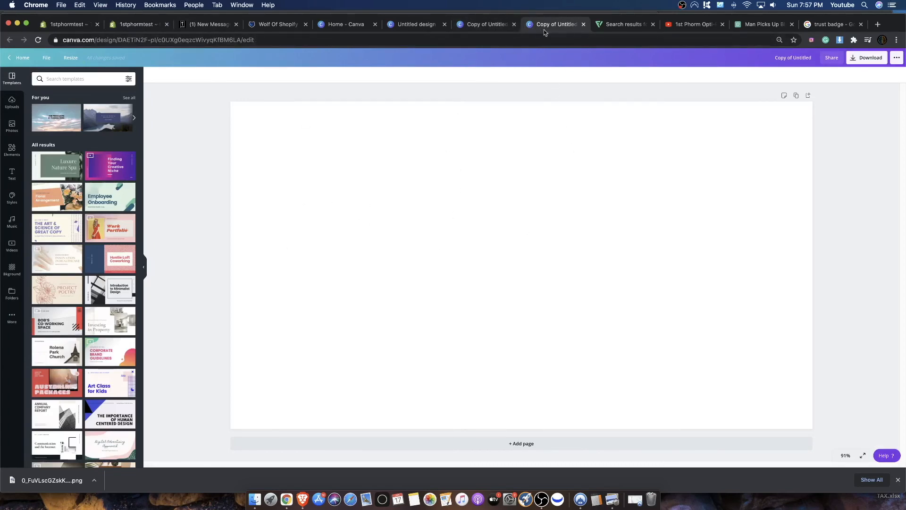
{"action": "left_click", "coordinate": [599, 25]}
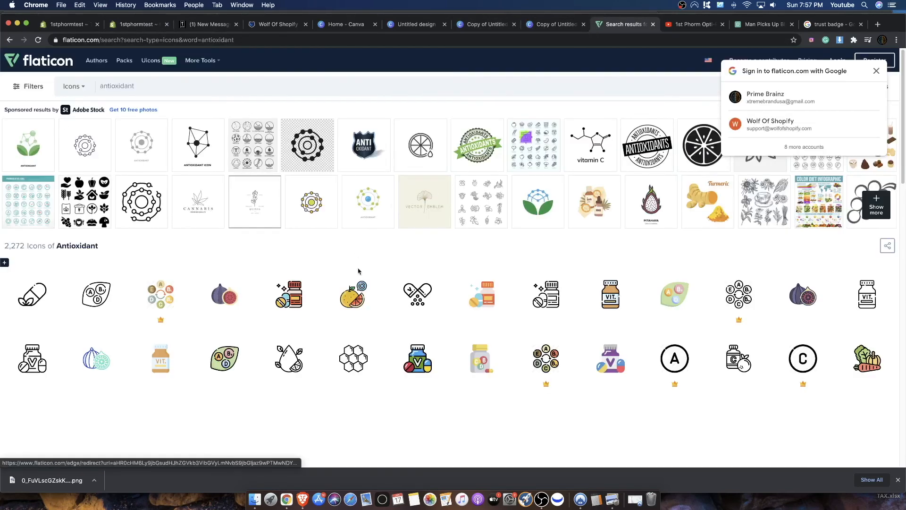
{"action": "scroll", "coordinate": [357, 253], "scroll_direction": "down", "scroll_amount": 4}
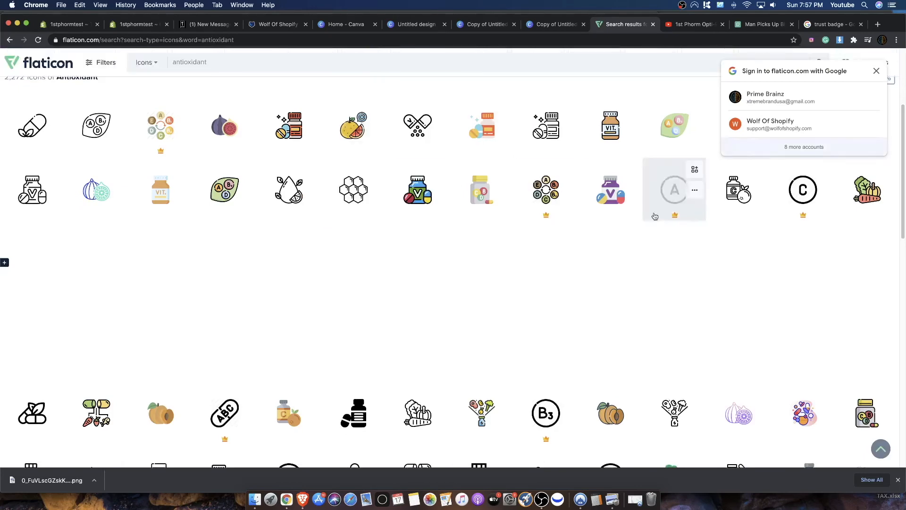
{"action": "scroll", "coordinate": [651, 295], "scroll_direction": "up", "scroll_amount": 2}
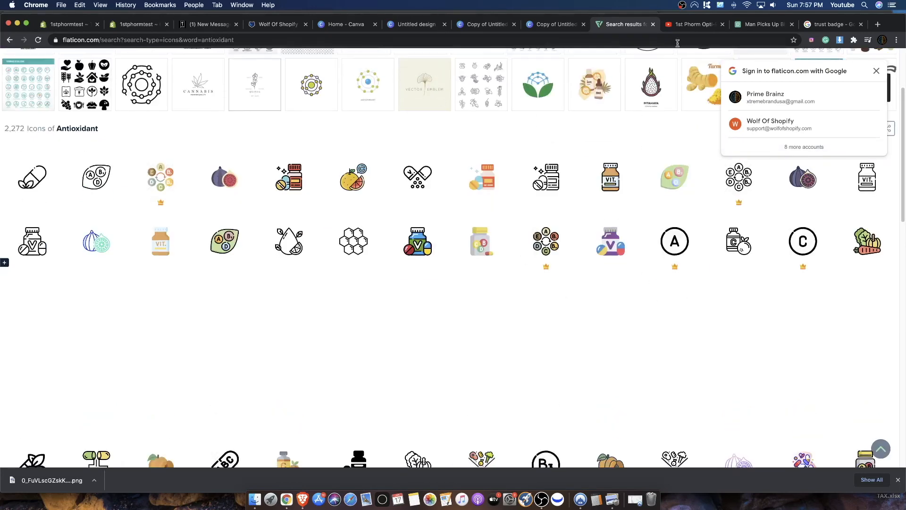
- Create a resized copy of the blank Canva design at a custom size of 500 x 102 px
{"action": "left_click", "coordinate": [558, 30]}
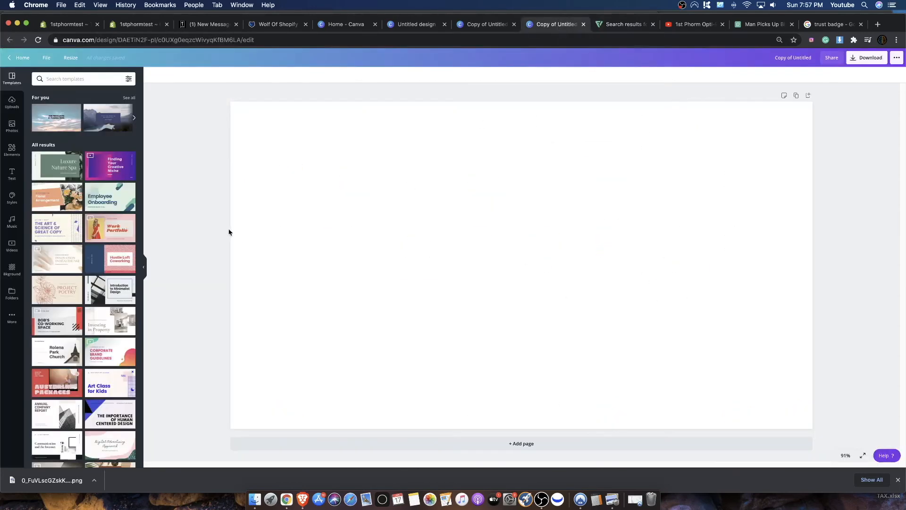
{"action": "left_click", "coordinate": [71, 57]}
{"action": "left_click", "coordinate": [82, 105]}
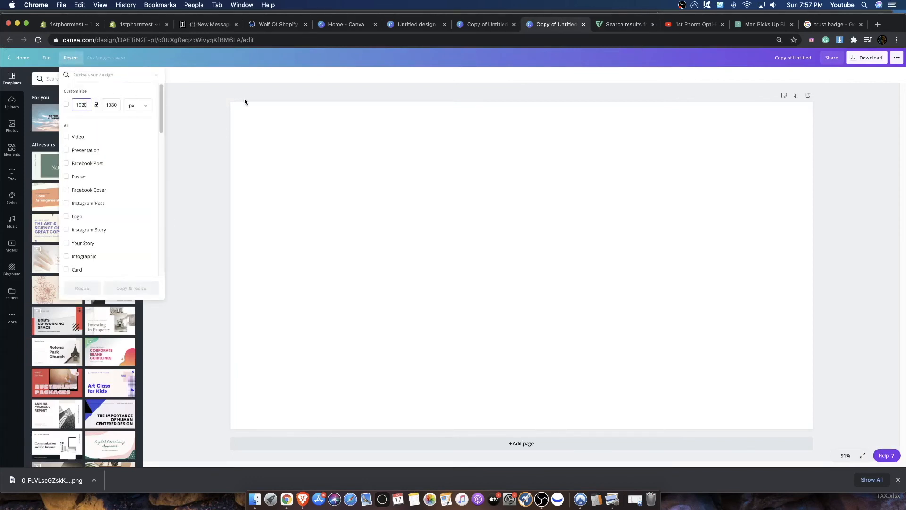
{"action": "type", "text": "2500"}
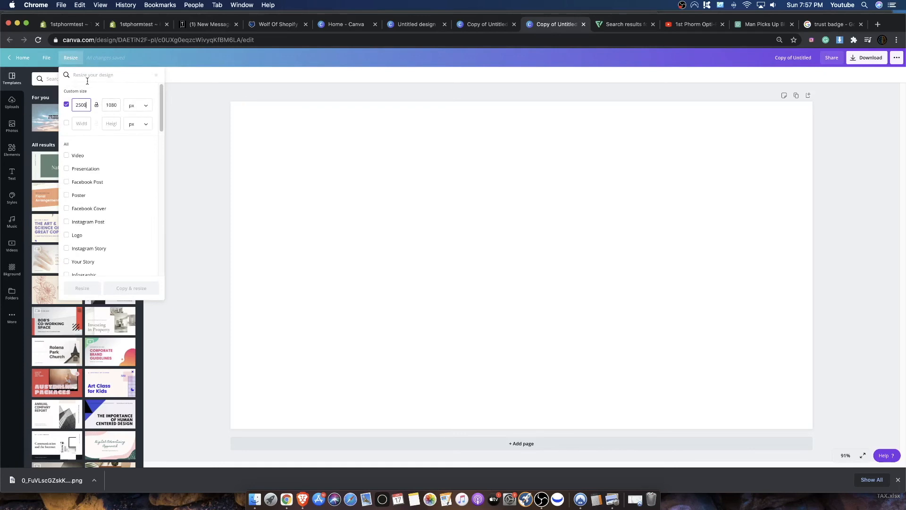
{"action": "key", "text": "BackSpace"}
{"action": "left_click", "coordinate": [118, 104]}
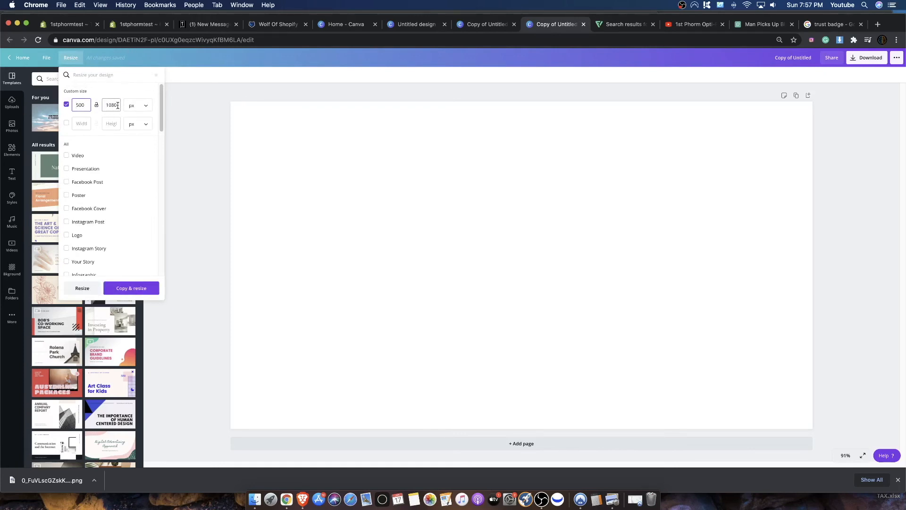
{"action": "key", "text": "BackSpace"}
{"action": "type", "text": "1"}
{"action": "key", "text": "BackSpace"}
{"action": "type", "text": "2"}
{"action": "left_click", "coordinate": [131, 288]}
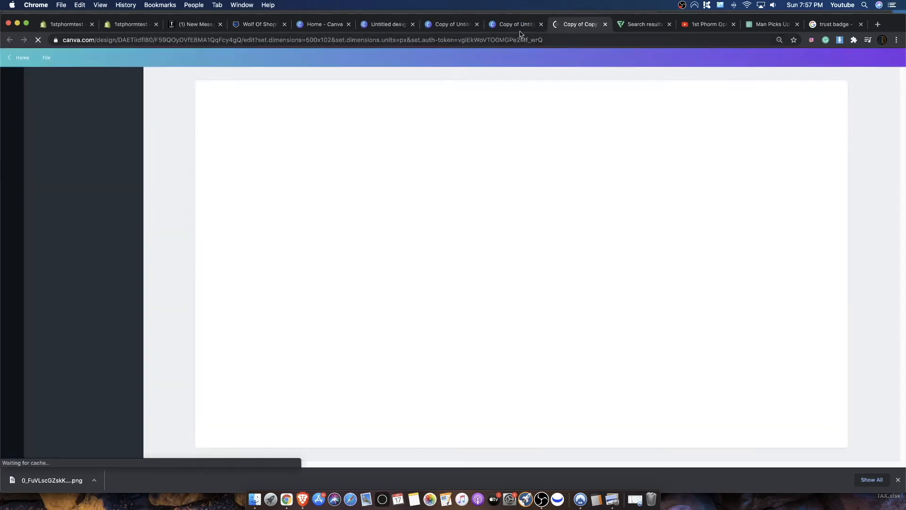
- Look at the original Canva design's resize options and return to the 500 x 102 px copy
{"action": "left_click", "coordinate": [518, 25]}
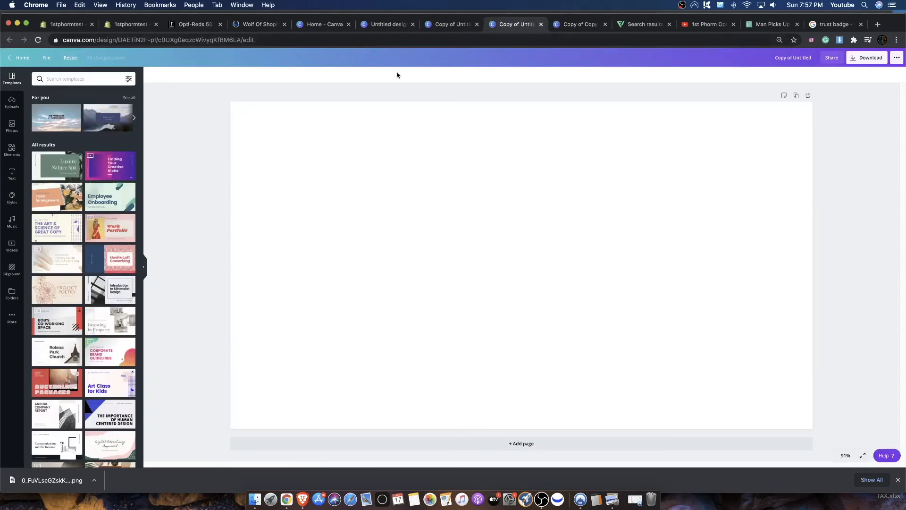
{"action": "left_click", "coordinate": [72, 57]}
{"action": "left_click", "coordinate": [660, 118]}
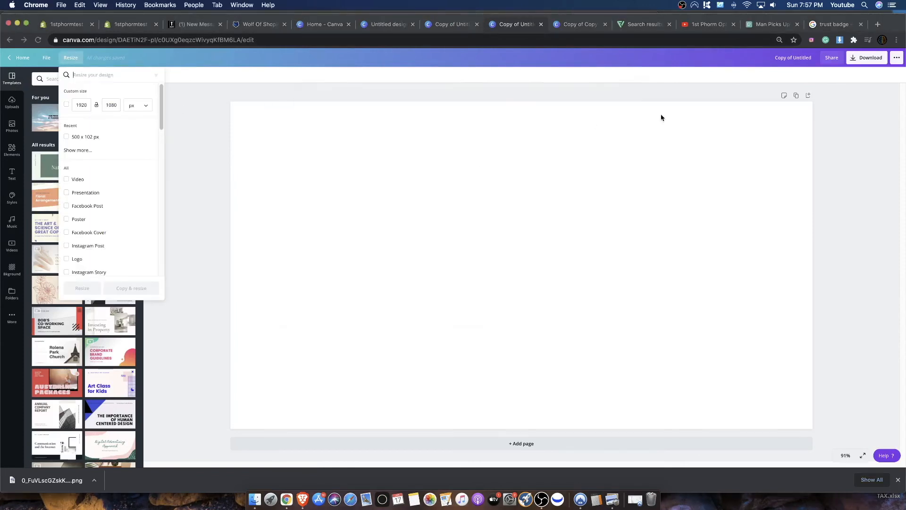
{"action": "left_click", "coordinate": [551, 27]}
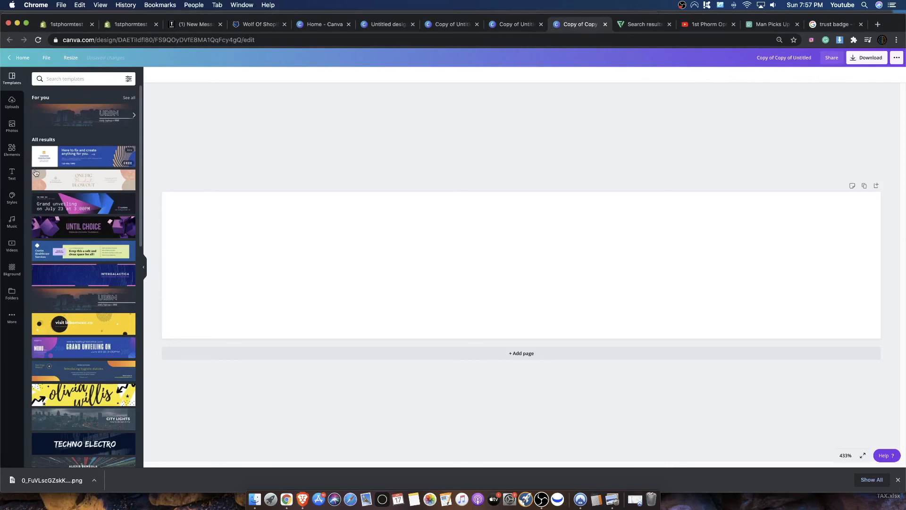
- Add a heading reading "FREE RETURNS" to the blank banner
{"action": "left_click", "coordinate": [12, 173]}
{"action": "left_click", "coordinate": [70, 110]}
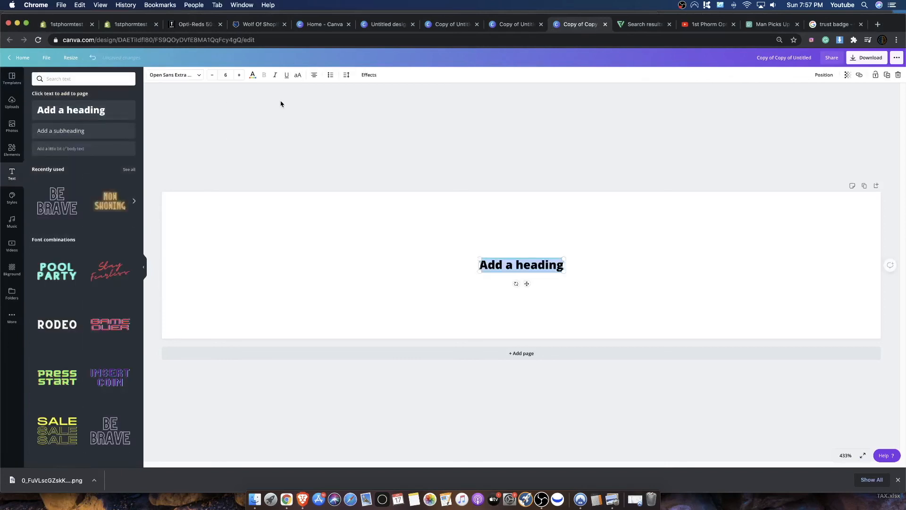
{"action": "type", "text": "FREE"}
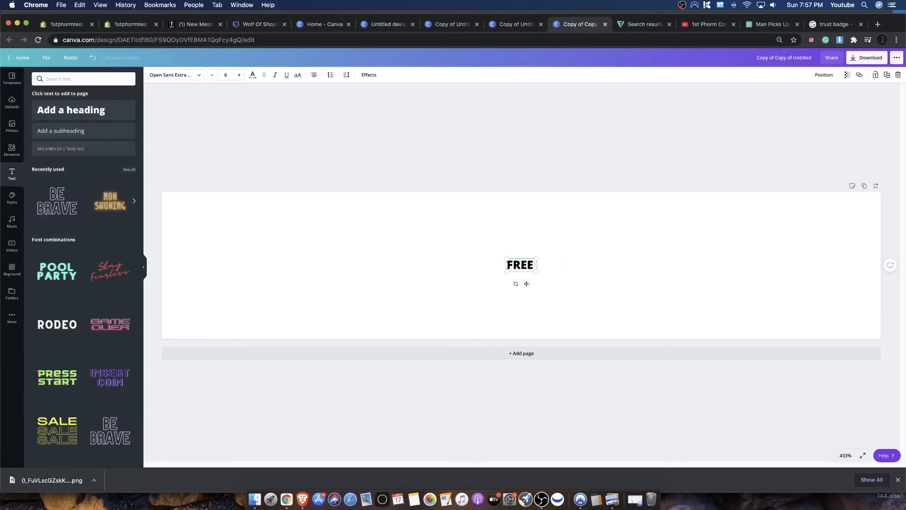
{"action": "type", "text": " RETURNS"}
{"action": "left_click", "coordinate": [613, 242]}
- Duplicate the FREE RETURNS heading and change the copy's text to "QUALITY GARUNTEE"
{"action": "left_click", "coordinate": [528, 266]}
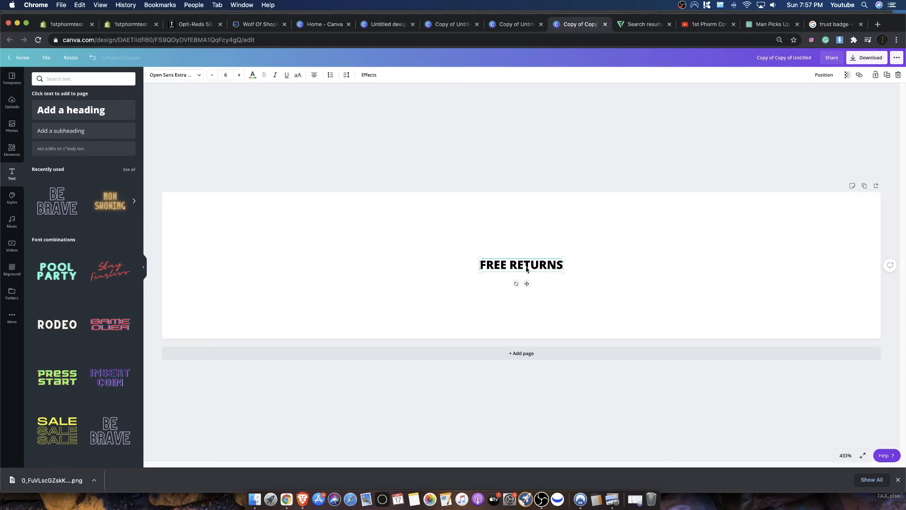
{"action": "key", "text": "super+c"}
{"action": "key", "text": "super+v"}
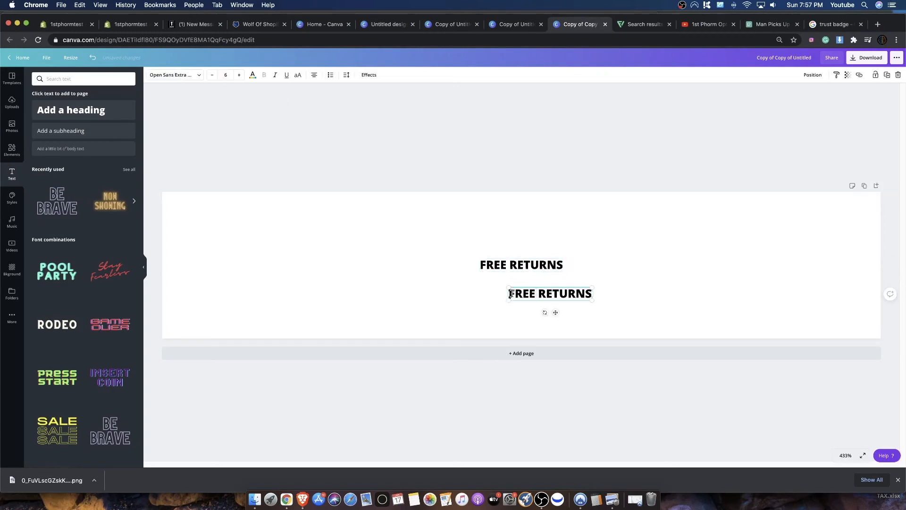
{"action": "left_click_drag", "start_coordinate": [511, 294], "coordinate": [591, 292]}
{"action": "type", "text": "QUAL"}
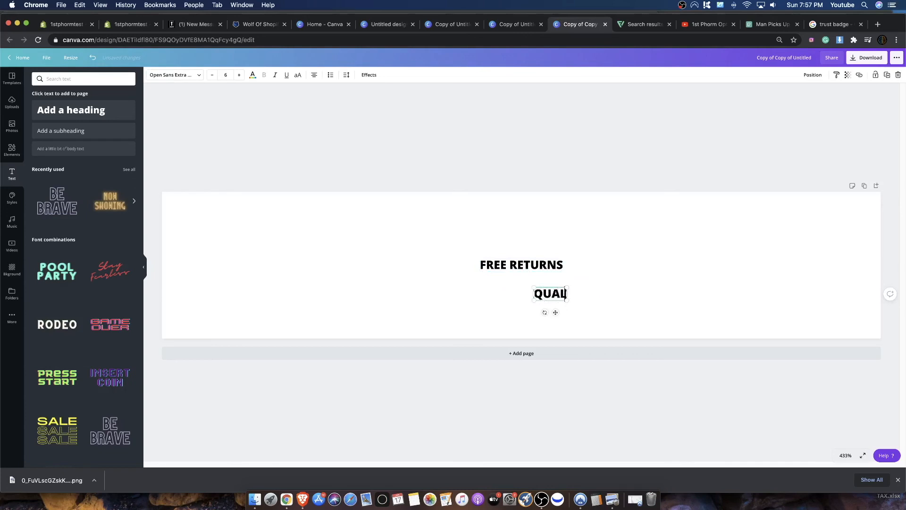
{"action": "type", "text": "ITY GA"}
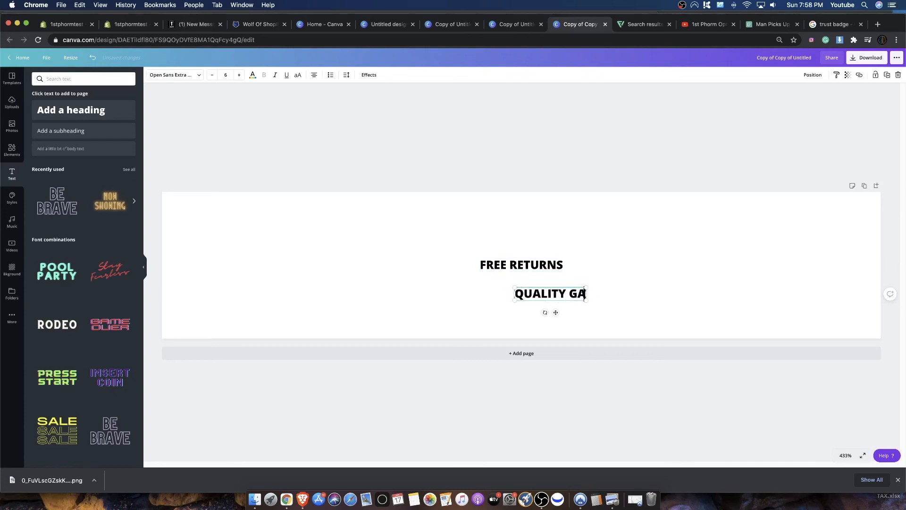
{"action": "type", "text": "RUNTEE"}
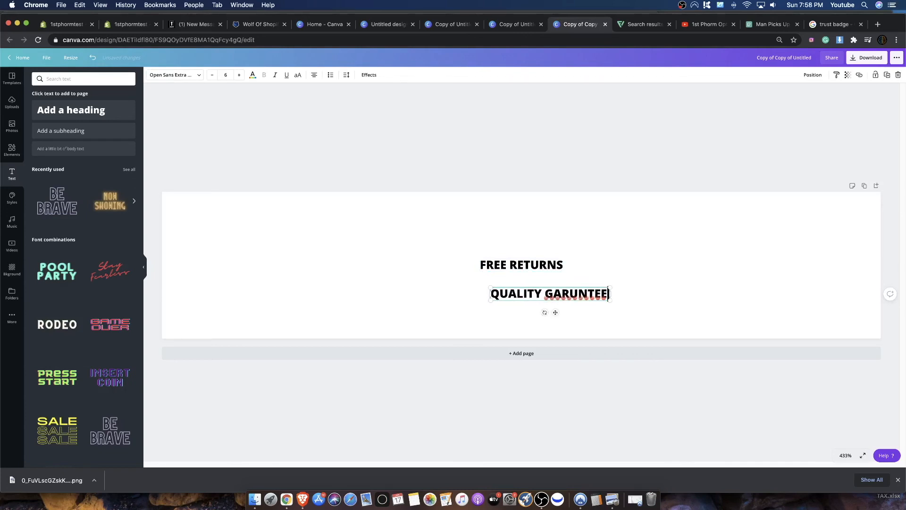
- Look for a spelling suggestion for "GARUNTEE" and replace the word with "garun"
{"action": "right_click", "coordinate": [596, 291]}
{"action": "key", "text": "Escape"}
{"action": "right_click", "coordinate": [587, 293]}
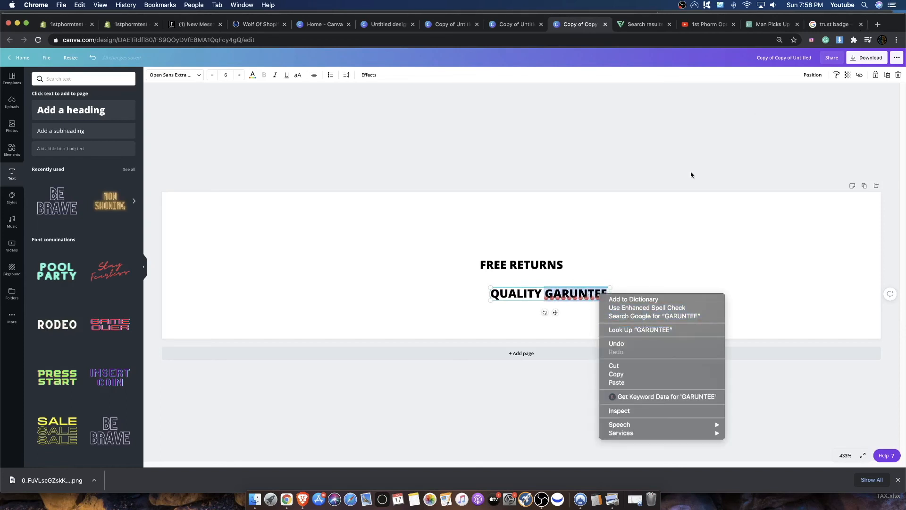
{"action": "key", "text": "Escape"}
{"action": "type", "text": "garun"}
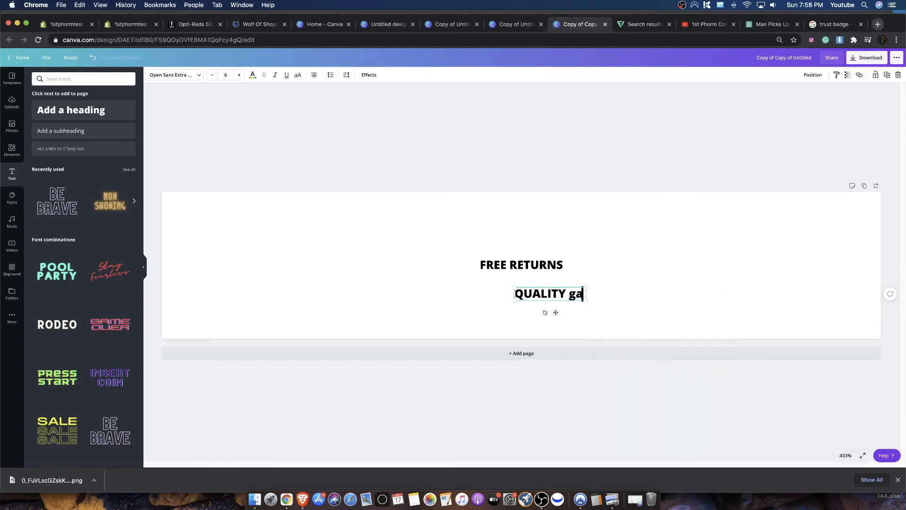
- Search Google for "garuntee" in a new browser tab and cut the corrected word "guarantee" from the search box
{"action": "left_click", "coordinate": [878, 24]}
{"action": "type", "text": "google.com"}
{"action": "key", "text": "Return"}
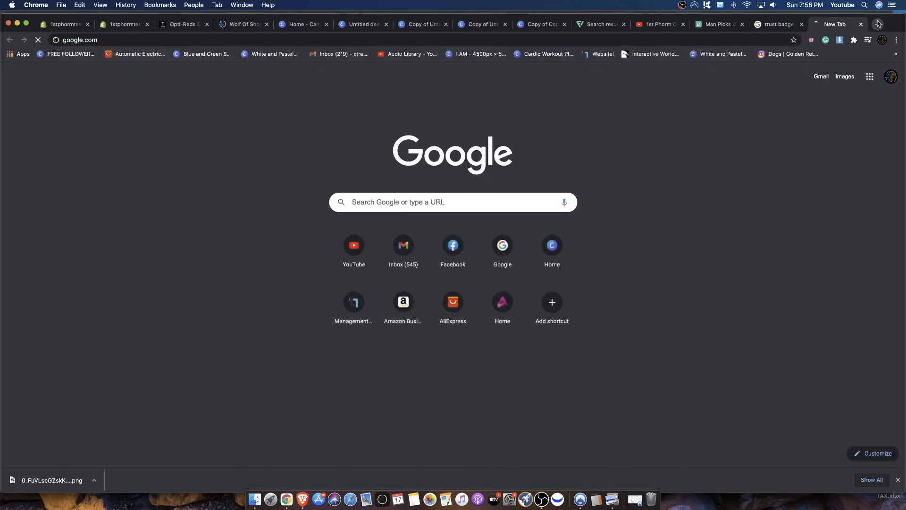
{"action": "type", "text": "garuntee"}
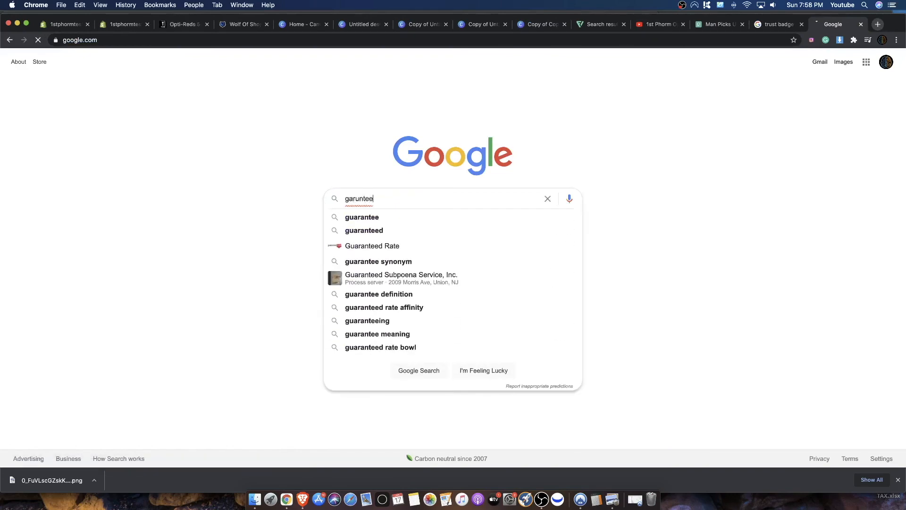
{"action": "key", "text": "Return"}
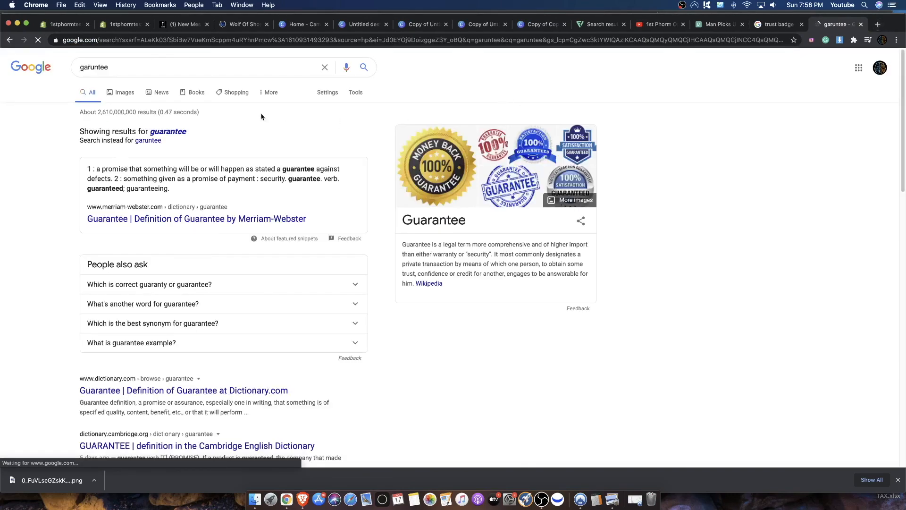
{"action": "left_click", "coordinate": [155, 70]}
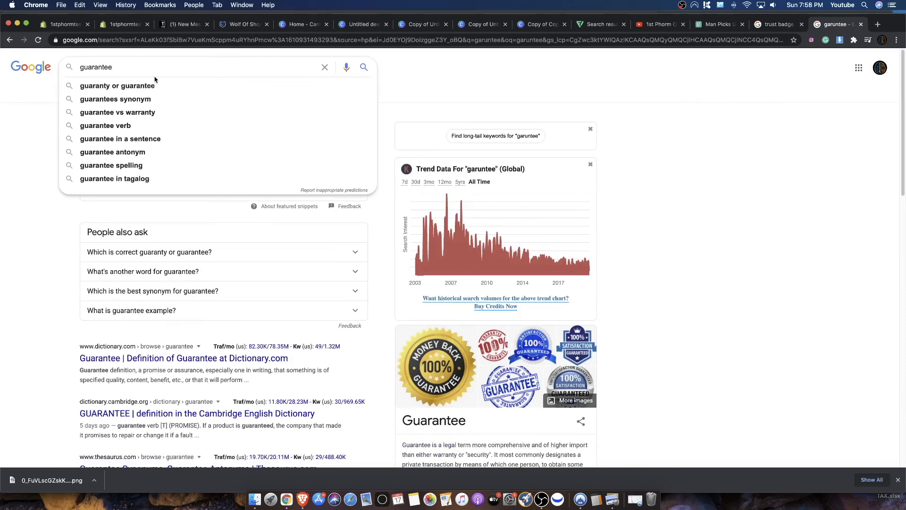
{"action": "double_click", "coordinate": [107, 69]}
{"action": "key", "text": "BackSpace"}
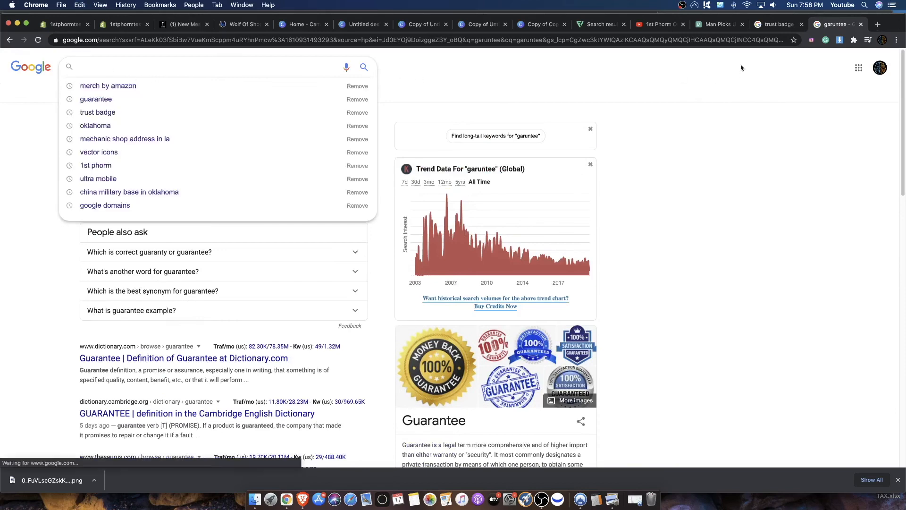
- Replace the misspelled word in the Canva heading with the copied "guarantee" and set the heading to uppercase
{"action": "left_click", "coordinate": [769, 27]}
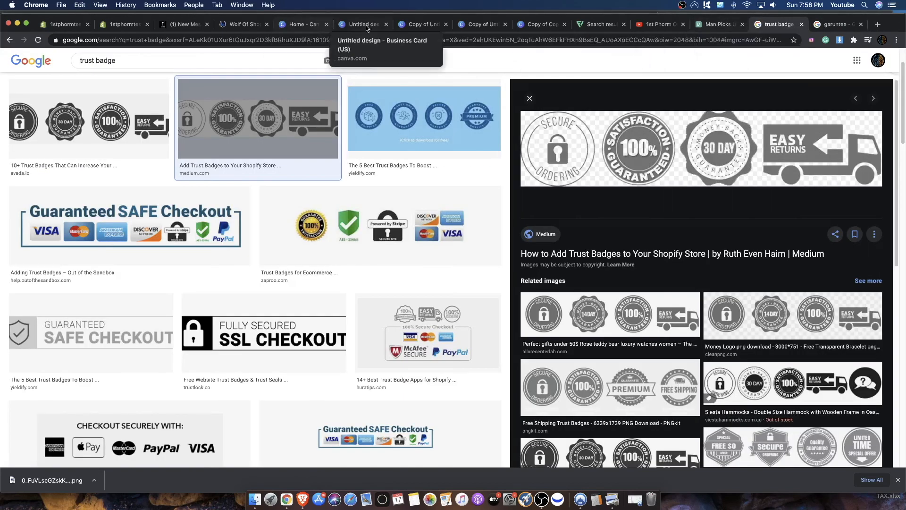
{"action": "left_click", "coordinate": [539, 24]}
{"action": "double_click", "coordinate": [560, 293]}
{"action": "key", "text": "super+v"}
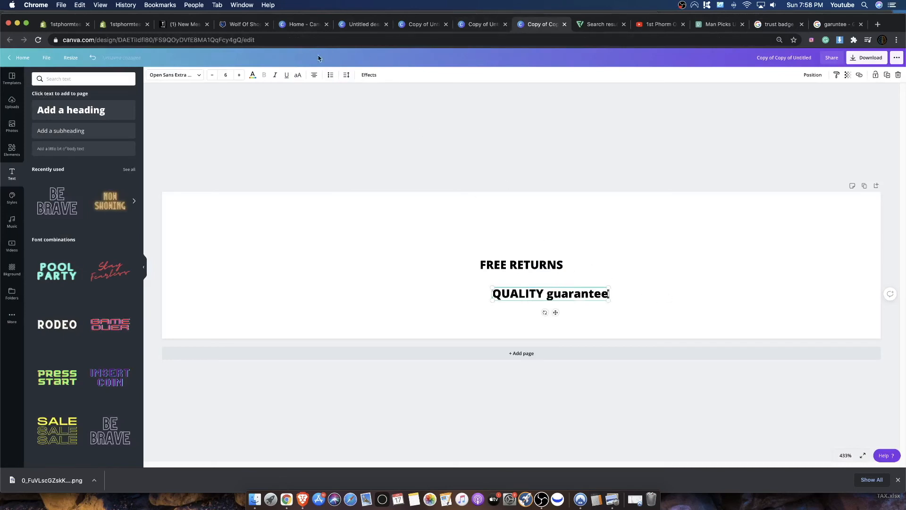
{"action": "left_click", "coordinate": [298, 75]}
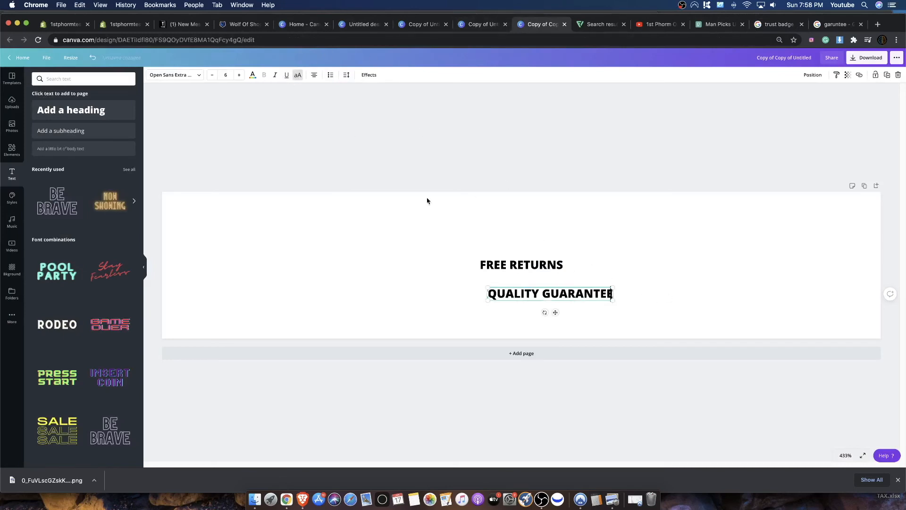
- Reposition the FREE RETURNS heading, place a duplicate beside it and change the duplicate's text to "CORRECT DOSING"
{"action": "left_click", "coordinate": [513, 267]}
{"action": "left_click_drag", "start_coordinate": [544, 268], "coordinate": [766, 251]}
{"action": "key", "text": "super+d"}
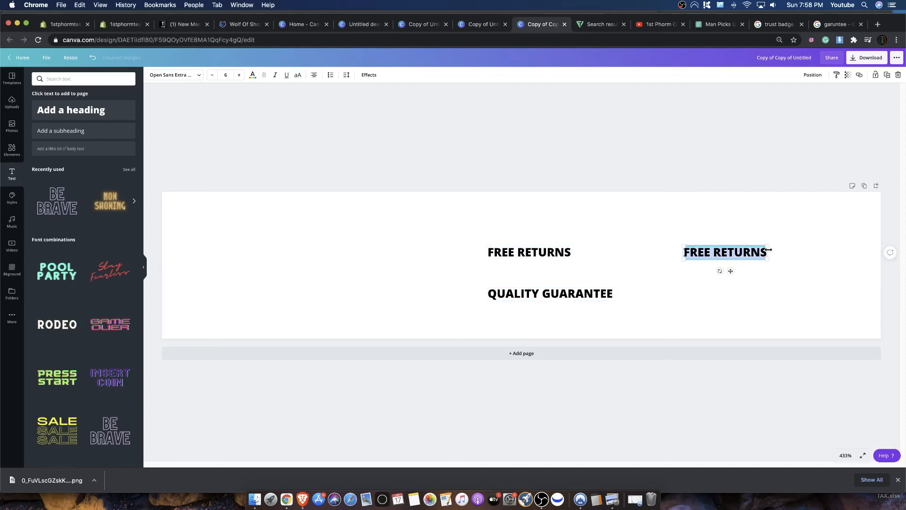
{"action": "type", "text": "CORRECT DOSING"}
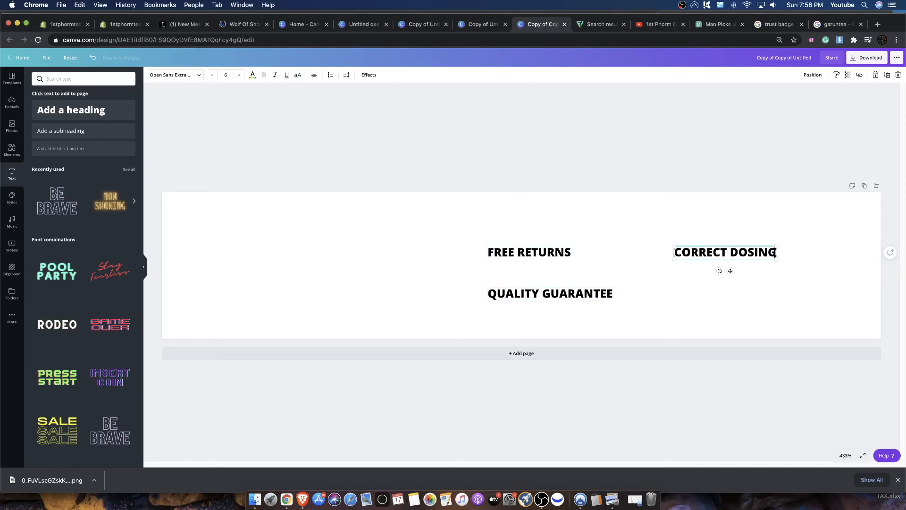
{"action": "left_click", "coordinate": [807, 248]}
- Duplicate the CORRECT DOSING heading and change the copy's text to "PURE INGREDIENTS"
{"action": "left_click", "coordinate": [725, 252]}
{"action": "key", "text": "super+d"}
{"action": "left_click_drag", "start_coordinate": [705, 281], "coordinate": [803, 281]}
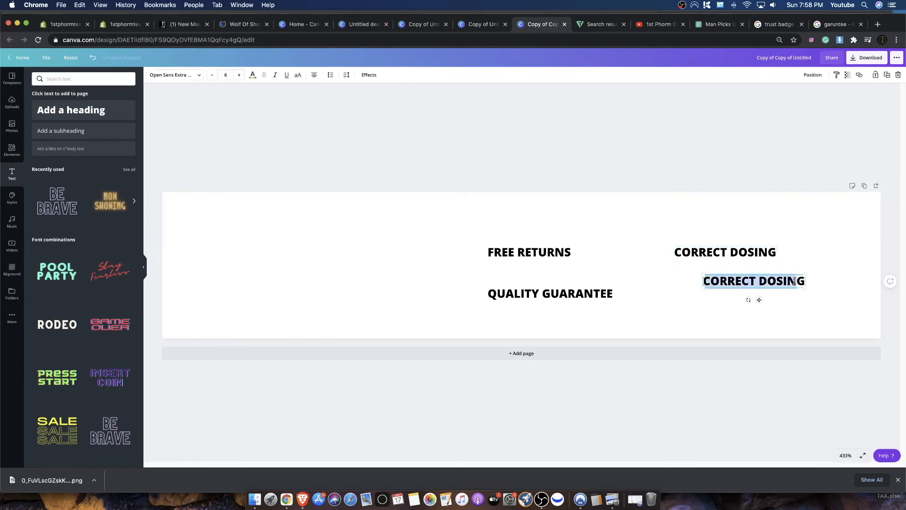
{"action": "type", "text": "PURE"}
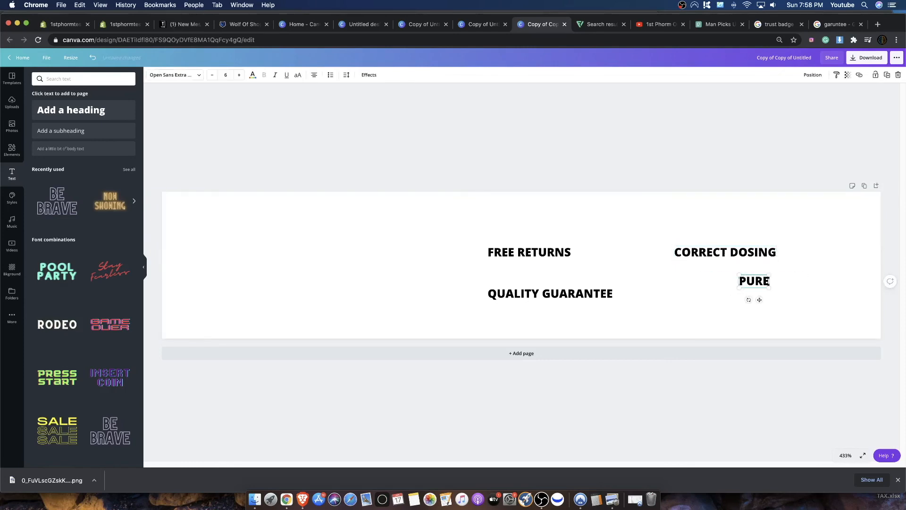
{"action": "type", "text": " INGREDIENTS"}
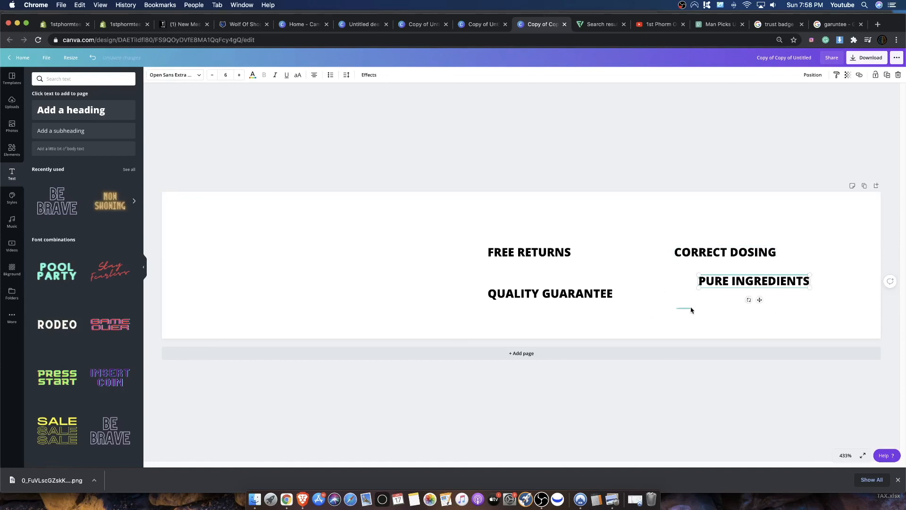
- Finish the PURE INGREDIENTS text and move the heading to the lower-left area of the design
{"action": "left_click", "coordinate": [693, 307]}
{"action": "left_click", "coordinate": [735, 282]}
{"action": "left_click_drag", "start_coordinate": [736, 282], "coordinate": [232, 302]}
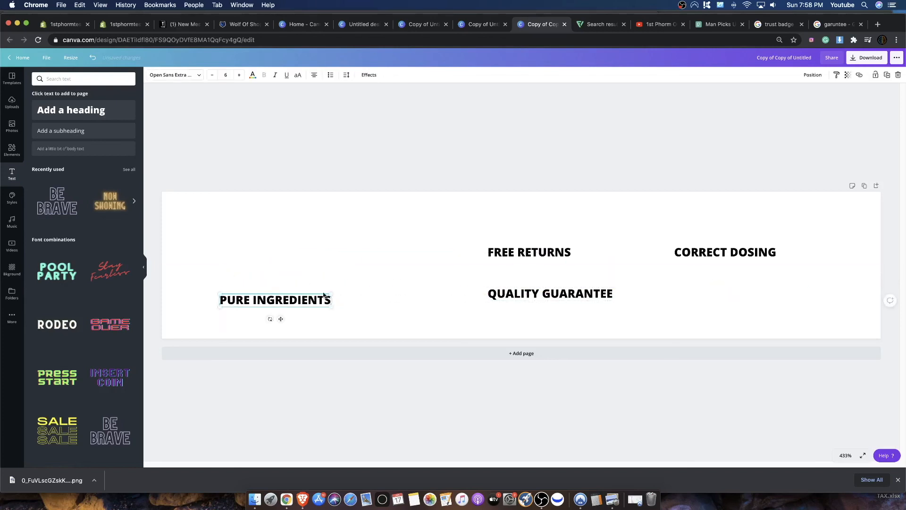
- Set the PURE INGREDIENTS heading's font to Zing Rust Base and enlarge it to about size 16.2
{"action": "left_click", "coordinate": [172, 74]}
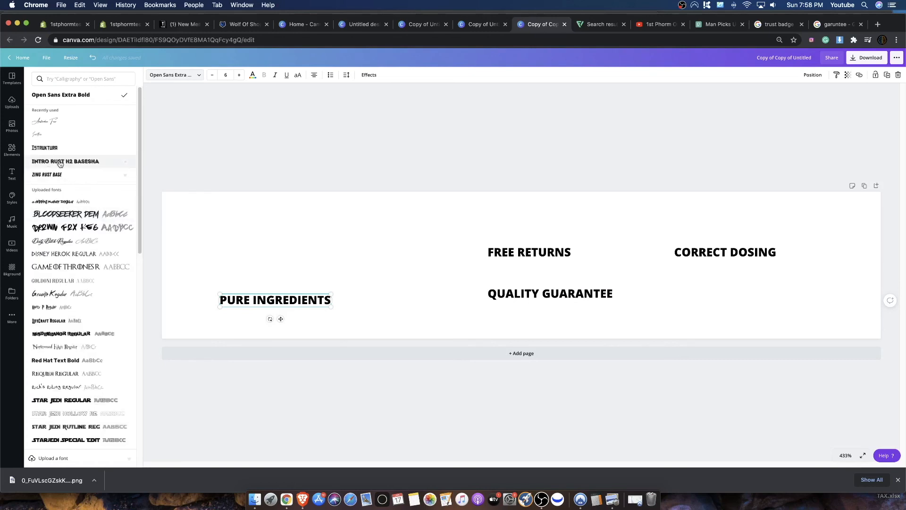
{"action": "left_click", "coordinate": [70, 179]}
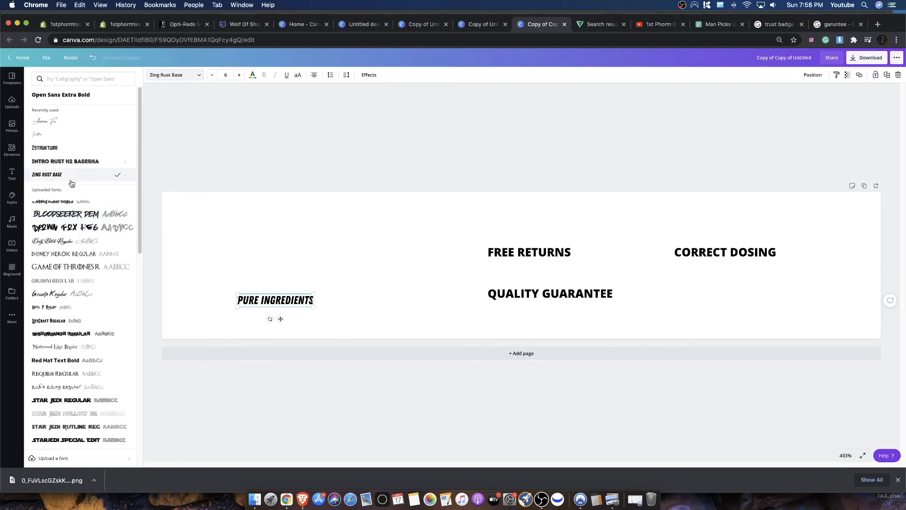
{"action": "left_click_drag", "start_coordinate": [316, 291], "coordinate": [444, 225]}
{"action": "left_click_drag", "start_coordinate": [338, 317], "coordinate": [262, 318]}
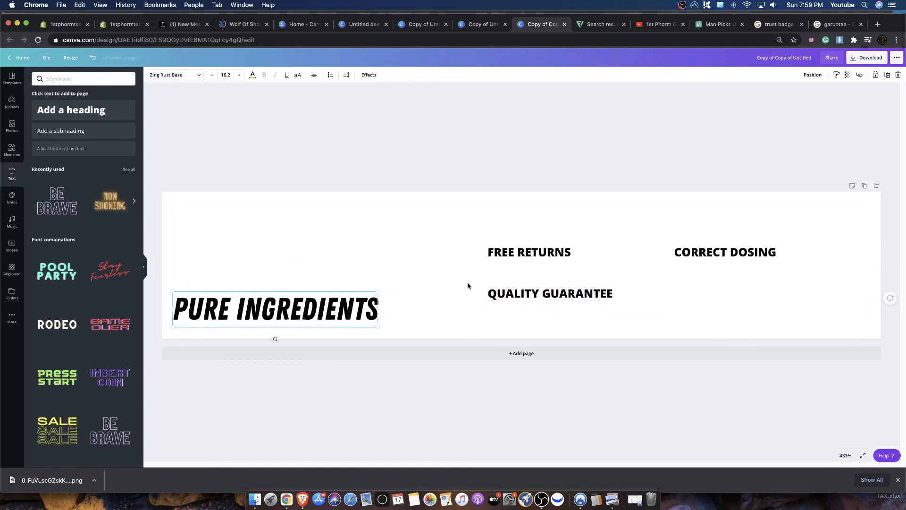
- Apply the Zing Rust Base font to the FREE RETURNS, QUALITY GUARANTEE and CORRECT DOSING headings
{"action": "left_click", "coordinate": [515, 293]}
{"action": "left_click", "coordinate": [529, 253]}
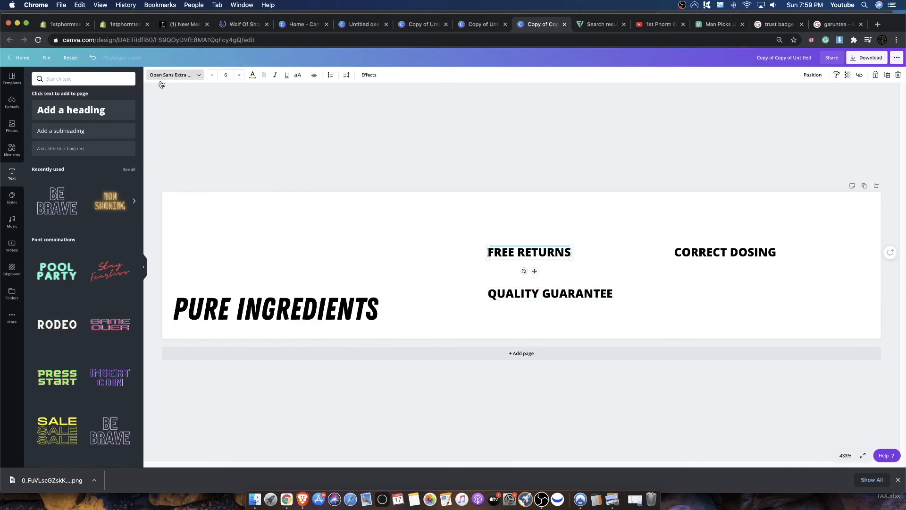
{"action": "left_click", "coordinate": [171, 75]}
{"action": "left_click", "coordinate": [75, 108]}
{"action": "left_click", "coordinate": [552, 293]}
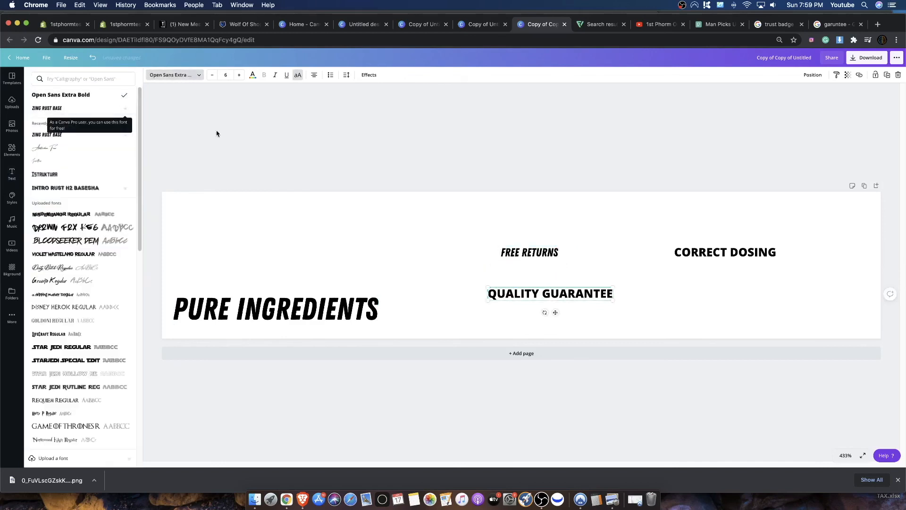
{"action": "left_click", "coordinate": [60, 135]}
{"action": "left_click", "coordinate": [725, 252]}
{"action": "left_click", "coordinate": [60, 135]}
- Place the FREE RETURNS heading above PURE INGREDIENTS and set its font size to 15.6
{"action": "left_click_drag", "start_coordinate": [557, 254], "coordinate": [349, 264]}
{"action": "left_click", "coordinate": [212, 75]}
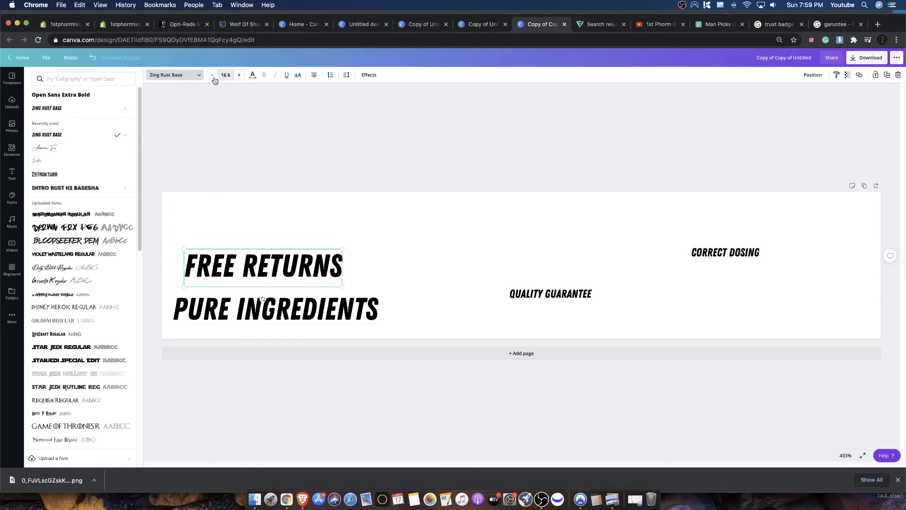
{"action": "left_click", "coordinate": [209, 77]}
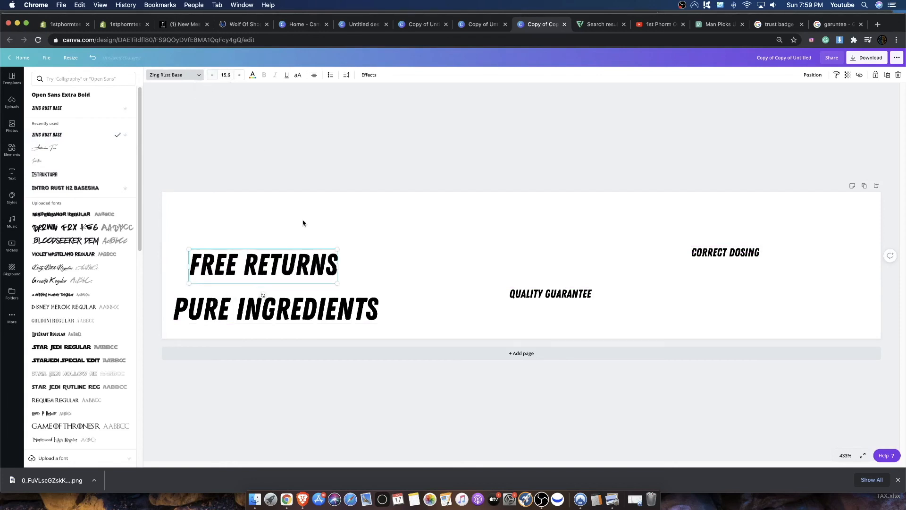
- Match the font size of the PURE INGREDIENTS heading to the 15.6 used for FREE RETURNS
{"action": "left_click", "coordinate": [312, 302]}
{"action": "left_click", "coordinate": [213, 75]}
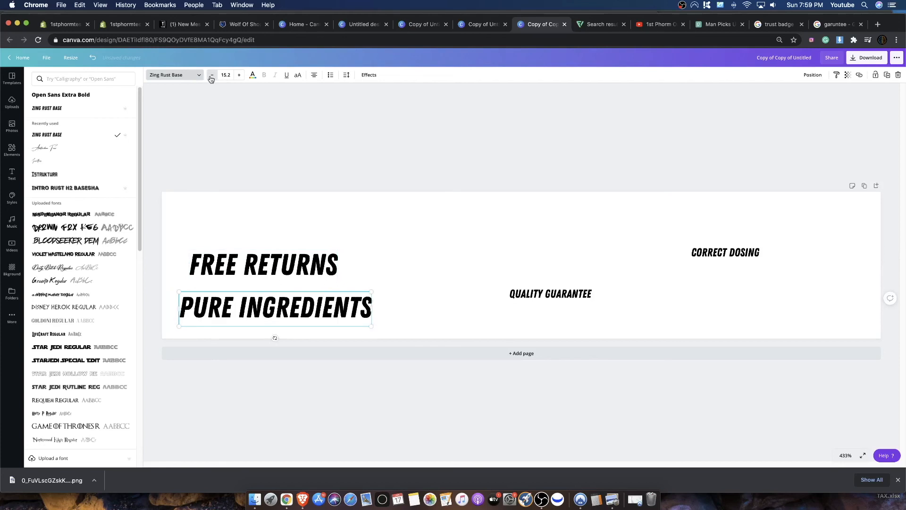
{"action": "left_click", "coordinate": [232, 77]}
{"action": "left_click", "coordinate": [248, 104]}
{"action": "key", "text": "shift+Right"}
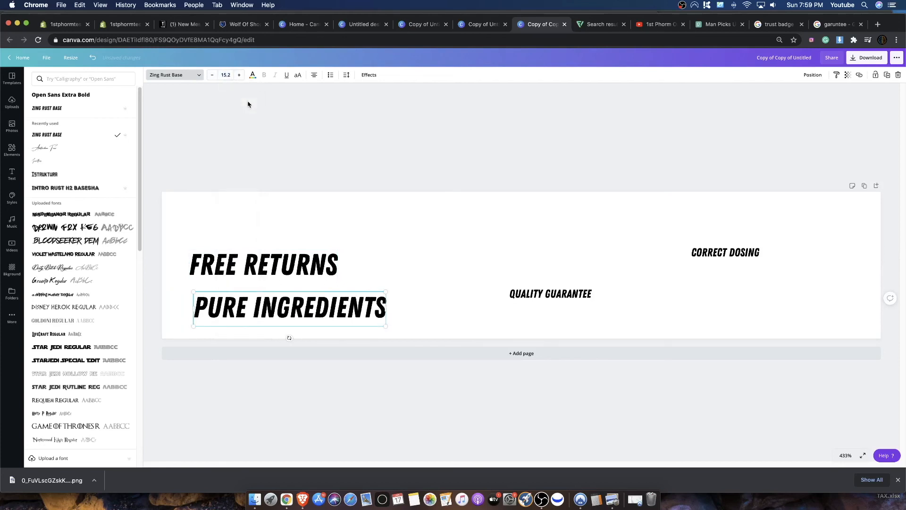
{"action": "left_click", "coordinate": [239, 75]}
{"action": "left_click", "coordinate": [230, 75]}
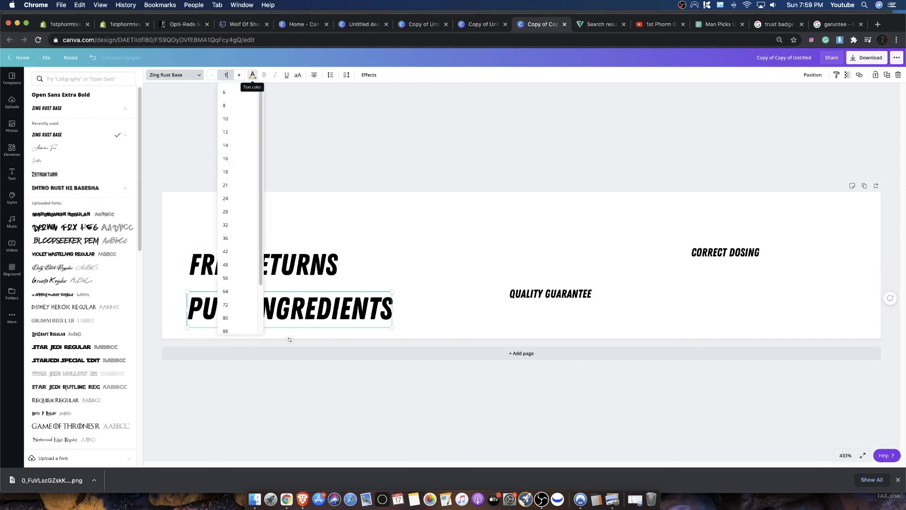
{"action": "key", "text": "Return"}
{"action": "left_click", "coordinate": [310, 276]}
- Set the font size of the QUALITY GUARANTEE and CORRECT DOSING headings to 15.6
{"action": "left_click", "coordinate": [516, 289]}
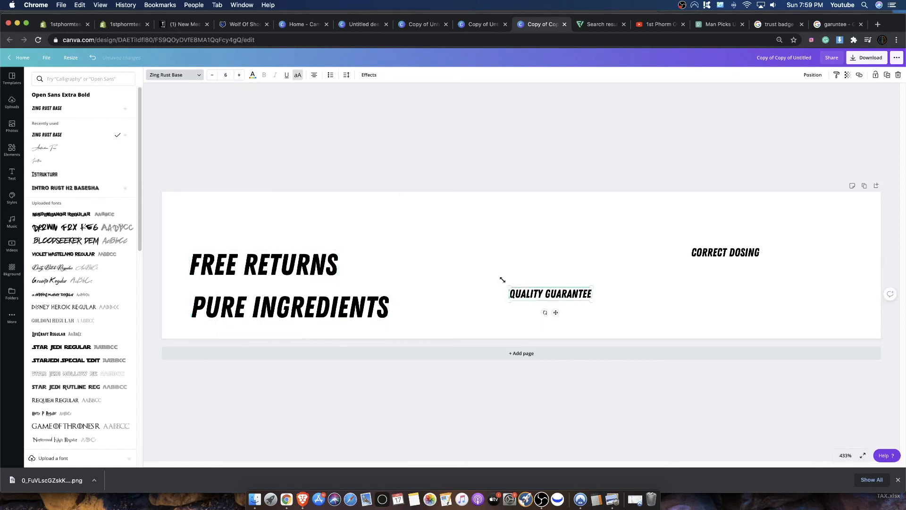
{"action": "left_click", "coordinate": [232, 76]}
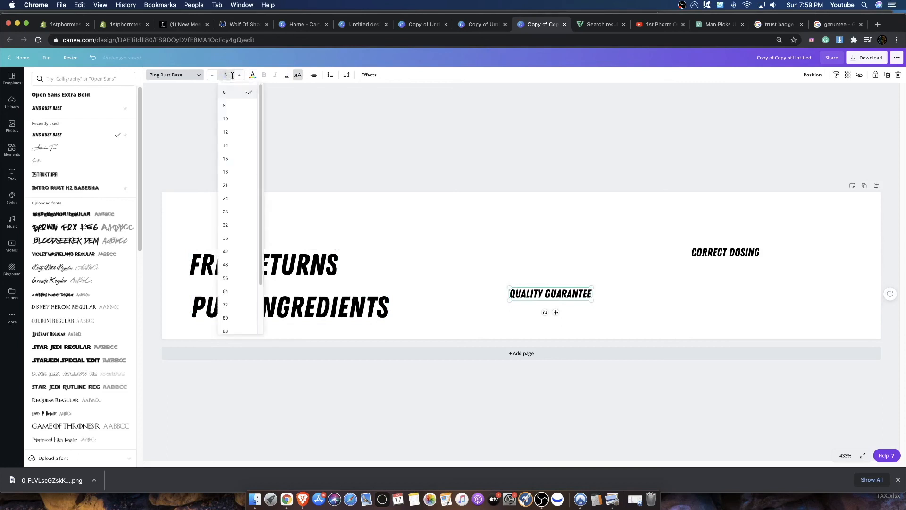
{"action": "type", "text": "15.6"}
{"action": "key", "text": "Return"}
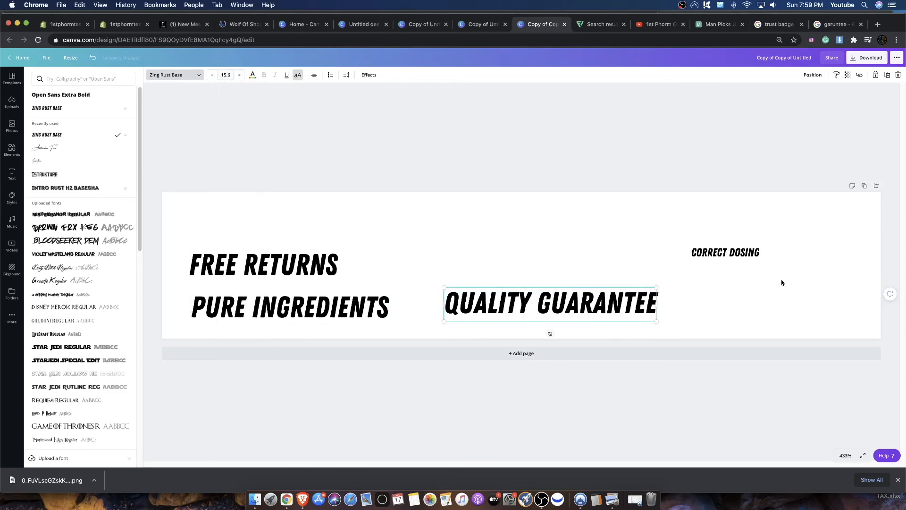
{"action": "left_click", "coordinate": [737, 257]}
{"action": "left_click", "coordinate": [230, 76]}
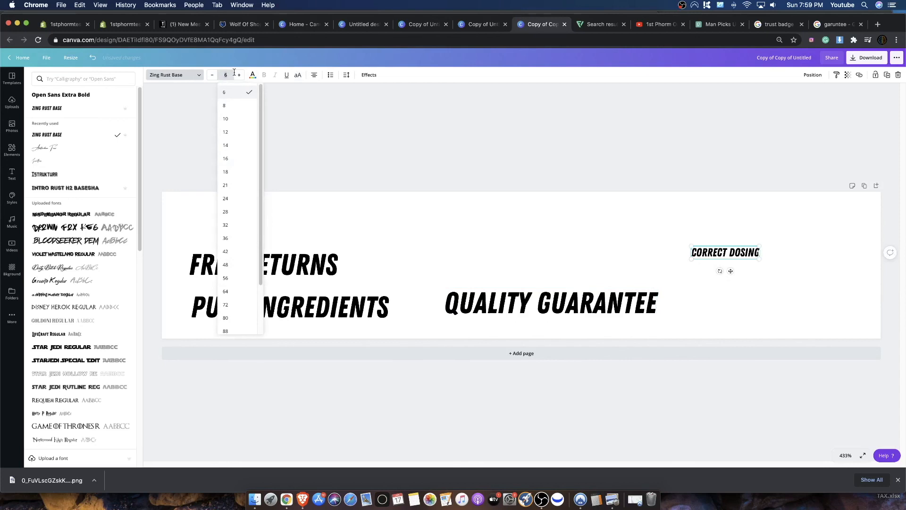
{"action": "type", "text": "15.6"}
{"action": "key", "text": "Return"}
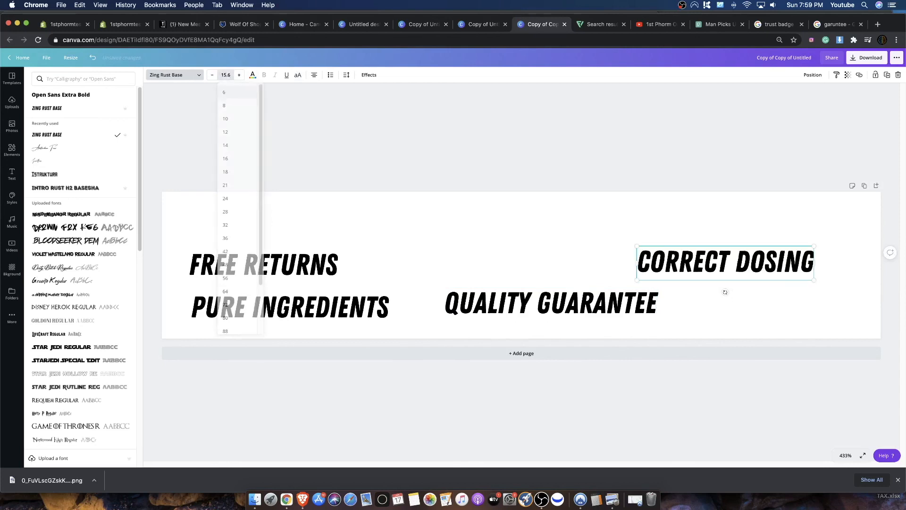
- Rearrange the headings into a row along the lower part of the design, with CORRECT DOSING at the far right
{"action": "left_click_drag", "start_coordinate": [293, 275], "coordinate": [281, 272]}
{"action": "left_click_drag", "start_coordinate": [311, 307], "coordinate": [463, 275]}
{"action": "left_click_drag", "start_coordinate": [263, 248], "coordinate": [253, 302]}
{"action": "left_click", "coordinate": [397, 284]}
{"action": "left_click_drag", "start_coordinate": [397, 284], "coordinate": [385, 325]}
{"action": "left_click_drag", "start_coordinate": [566, 296], "coordinate": [678, 310]}
{"action": "left_click_drag", "start_coordinate": [739, 266], "coordinate": [819, 303]}
- Shrink all four headings to about size 11.3 and space them out so they fit in one row
{"action": "left_click", "coordinate": [285, 312]}
{"action": "left_click_drag", "start_coordinate": [315, 300], "coordinate": [229, 315]}
{"action": "left_click_drag", "start_coordinate": [426, 310], "coordinate": [388, 312]}
{"action": "left_click_drag", "start_coordinate": [299, 303], "coordinate": [390, 309]}
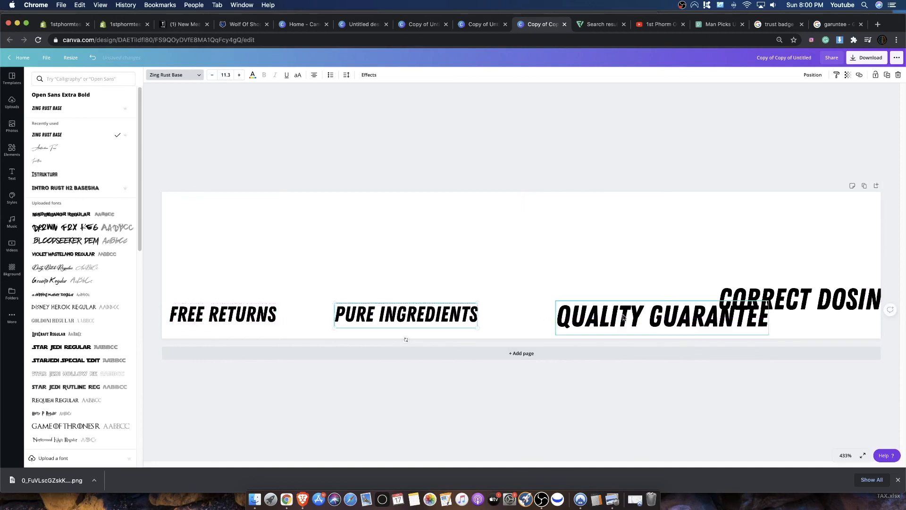
{"action": "left_click_drag", "start_coordinate": [623, 318], "coordinate": [604, 310]}
{"action": "mouse_move", "coordinate": [537, 326]}
{"action": "left_mouse_down"}
{"action": "mouse_move", "coordinate": [596, 310]}
{"action": "mouse_move", "coordinate": [545, 312]}
{"action": "left_mouse_up"}
{"action": "mouse_move", "coordinate": [734, 299]}
{"action": "left_mouse_down"}
{"action": "mouse_move", "coordinate": [707, 318]}
{"action": "mouse_move", "coordinate": [744, 301]}
{"action": "left_mouse_up"}
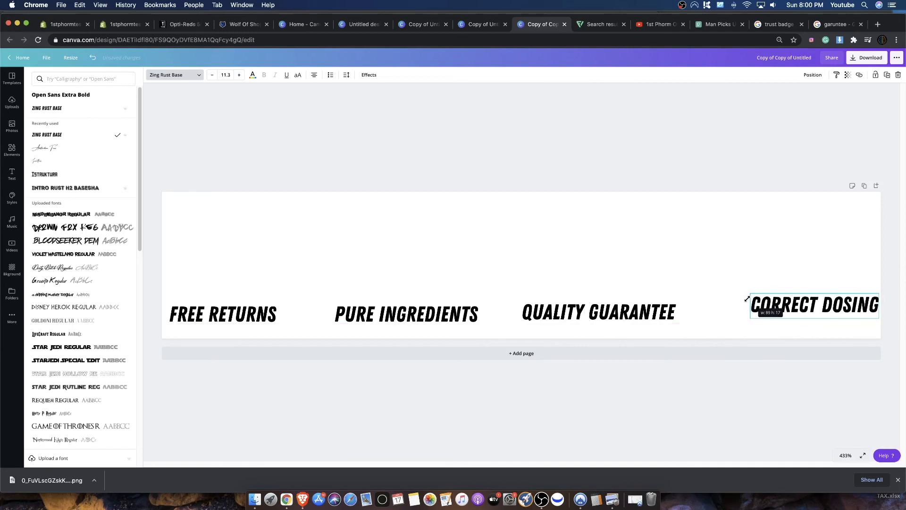
- Lower the four headings to line up along the bottom edge of the design, with FREE RETURNS close to the left edge
{"action": "left_click", "coordinate": [719, 285]}
{"action": "left_click_drag", "start_coordinate": [837, 307], "coordinate": [837, 327]}
{"action": "left_click_drag", "start_coordinate": [627, 317], "coordinate": [646, 329]}
{"action": "left_click_drag", "start_coordinate": [449, 320], "coordinate": [445, 330]}
{"action": "left_click_drag", "start_coordinate": [278, 317], "coordinate": [276, 328]}
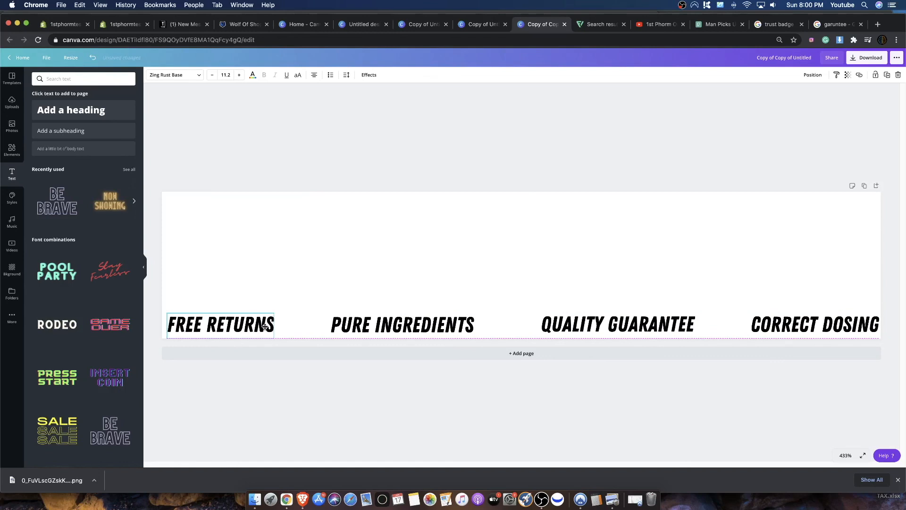
{"action": "left_click_drag", "start_coordinate": [210, 326], "coordinate": [207, 326]}
{"action": "left_click", "coordinate": [442, 245]}
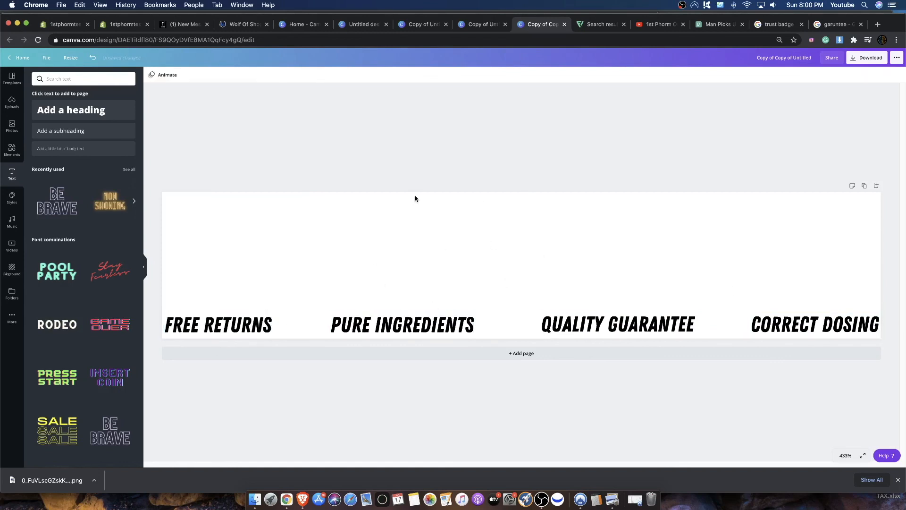
- Slightly enlarge the FREE RETURNS, PURE INGREDIENTS and QUALITY GUARANTEE headings along the bottom edge
{"action": "left_click", "coordinate": [219, 322]}
{"action": "left_click_drag", "start_coordinate": [270, 309], "coordinate": [293, 306]}
{"action": "left_click", "coordinate": [468, 326]}
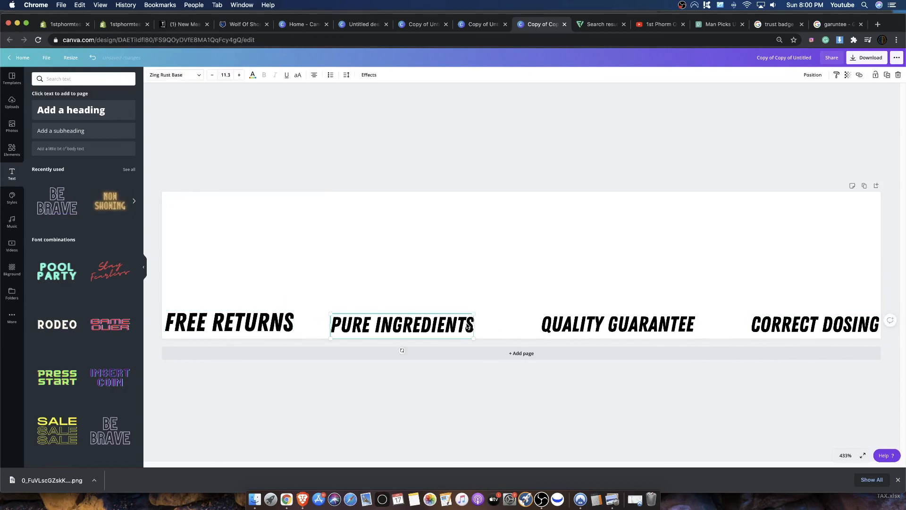
{"action": "left_click_drag", "start_coordinate": [473, 312], "coordinate": [496, 308]}
{"action": "left_click_drag", "start_coordinate": [693, 310], "coordinate": [715, 298]}
- Enlarge CORRECT DOSING to about size 12.7 and shift it and QUALITY GUARANTEE slightly left
{"action": "left_click", "coordinate": [751, 323]}
{"action": "mouse_move", "coordinate": [750, 313]}
{"action": "left_mouse_down"}
{"action": "mouse_move", "coordinate": [739, 301]}
{"action": "mouse_move", "coordinate": [736, 310]}
{"action": "left_mouse_up"}
{"action": "left_click_drag", "start_coordinate": [629, 328], "coordinate": [624, 327]}
{"action": "left_click_drag", "start_coordinate": [747, 324], "coordinate": [741, 322]}
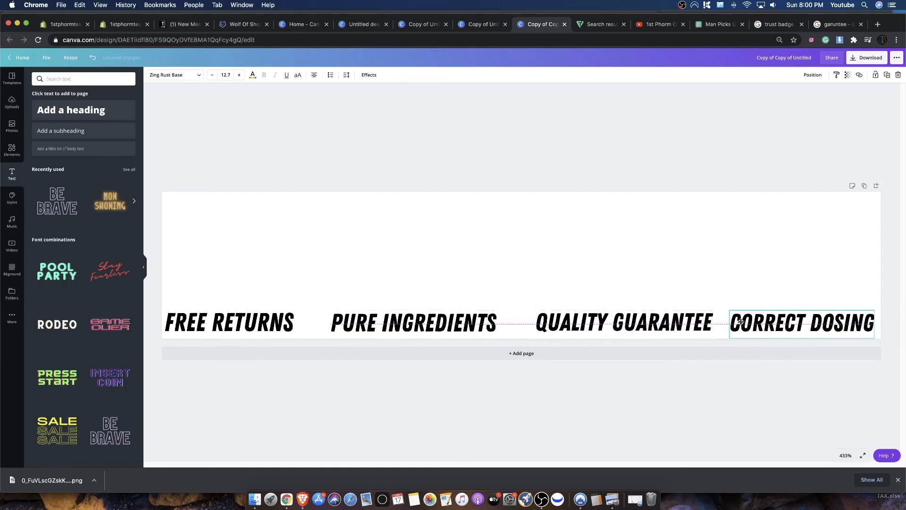
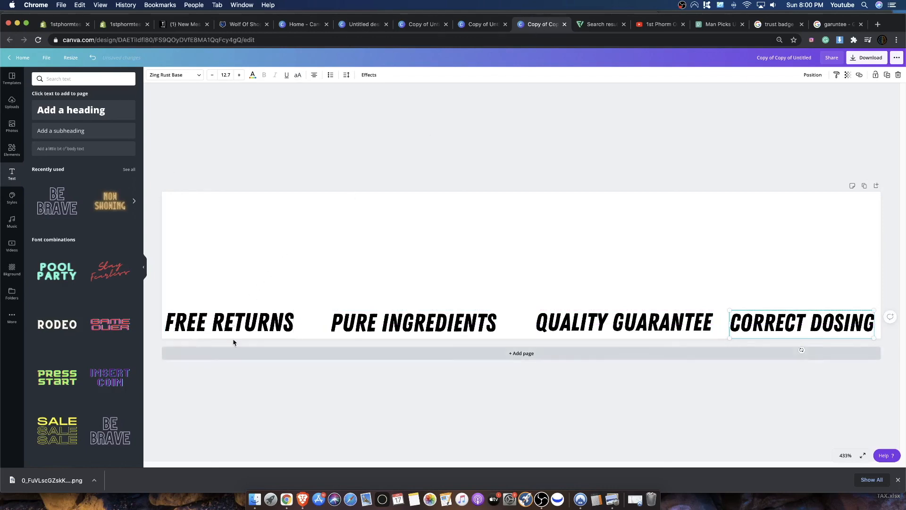
- Switch to Flaticon and search for "returns" icons, browsing the results for a money-back style graphic
{"action": "left_click", "coordinate": [596, 24]}
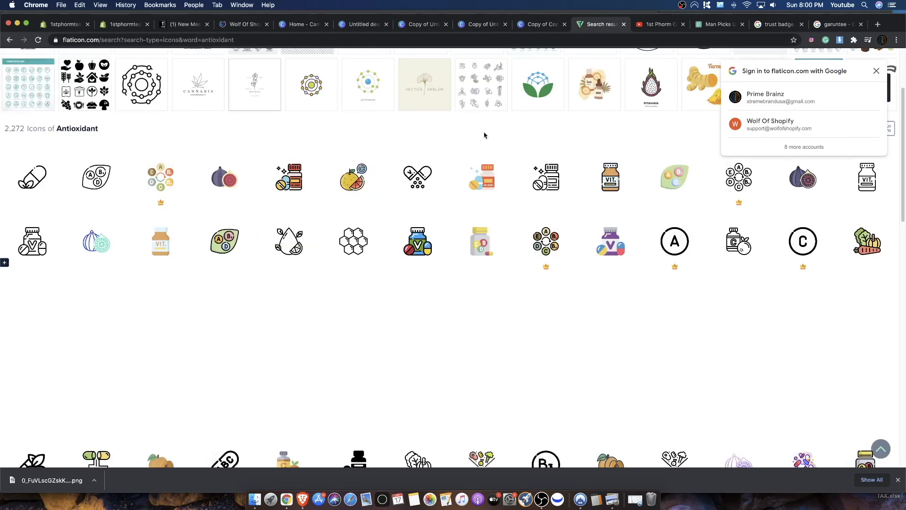
{"action": "left_click", "coordinate": [543, 24]}
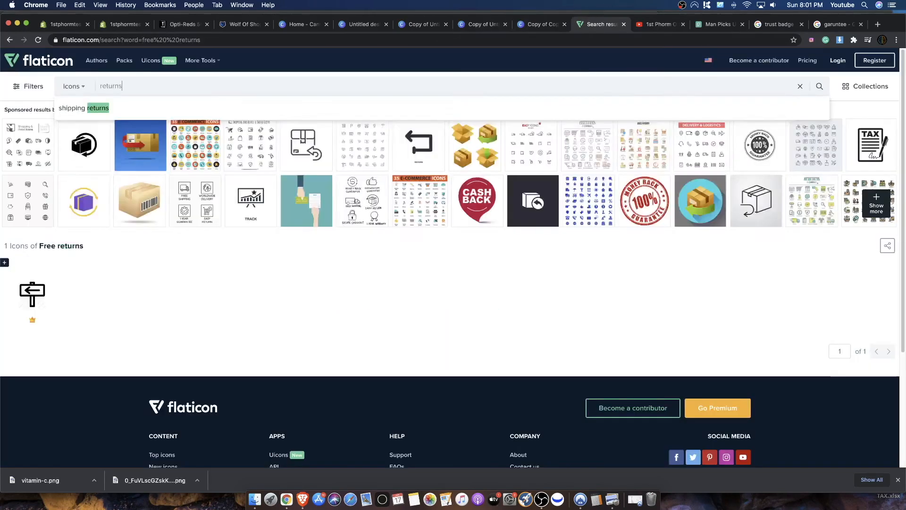
{"action": "key", "text": "Return"}
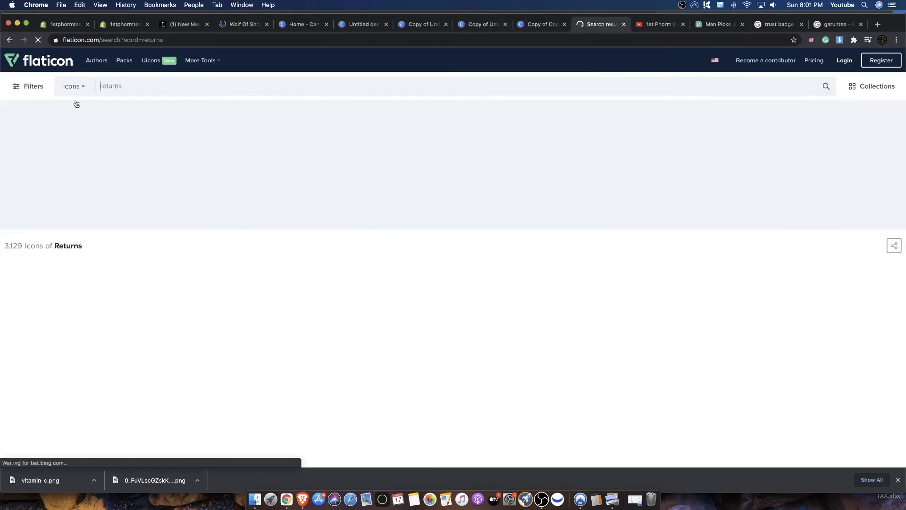
{"action": "scroll", "coordinate": [293, 295], "scroll_direction": "down", "scroll_amount": 5}
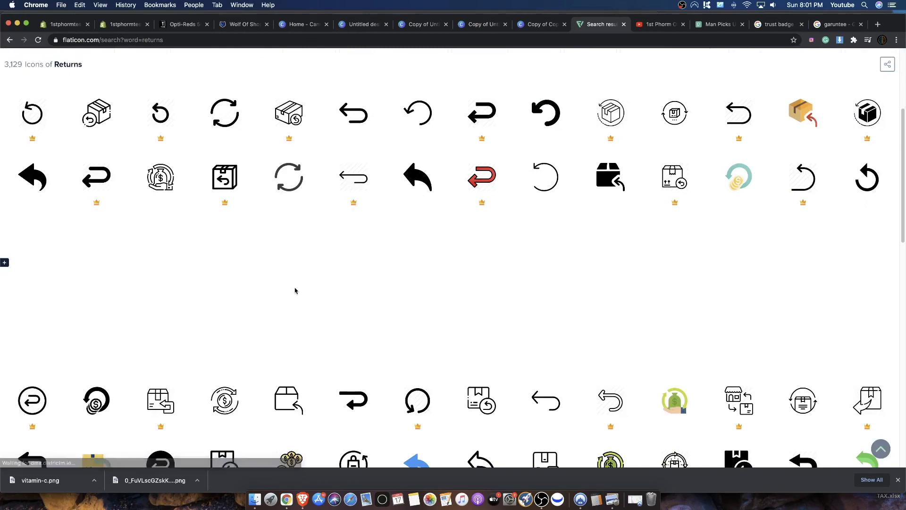
{"action": "scroll", "coordinate": [469, 274], "scroll_direction": "down", "scroll_amount": 4}
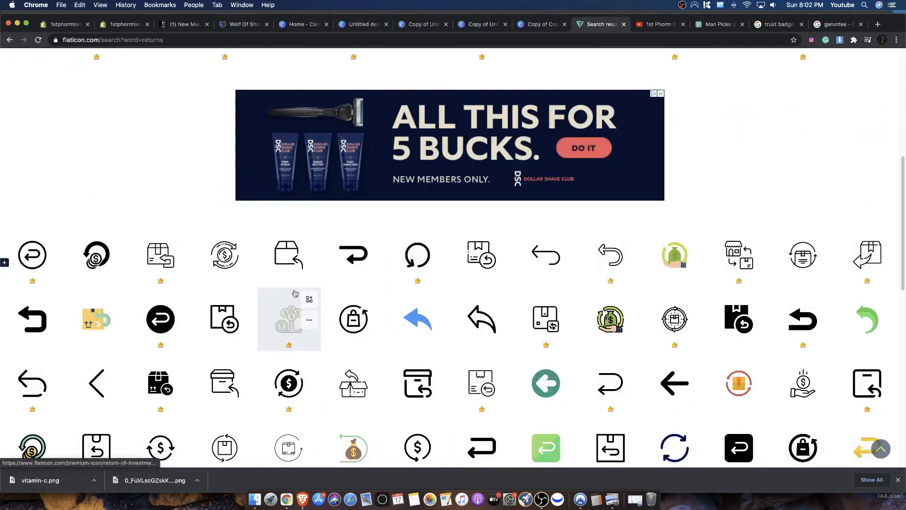
- Download the flat green Return On Investment icon with the money bag in hand as a PNG
{"action": "left_click", "coordinate": [676, 265]}
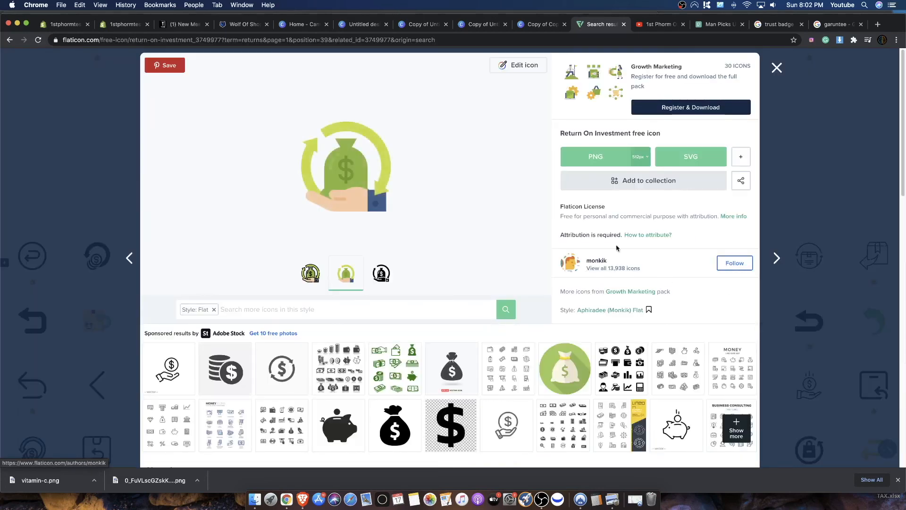
{"action": "left_click", "coordinate": [682, 159]}
{"action": "left_click", "coordinate": [529, 248]}
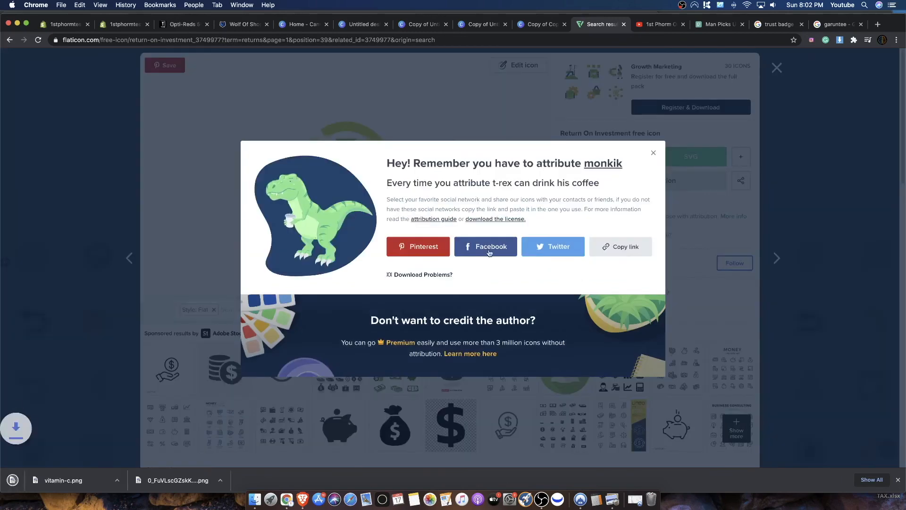
- Back in the Canva badge design, replace the FREE RETURNS heading with COST EFFECTIVE and widen its box to fit one line
{"action": "left_click", "coordinate": [534, 22]}
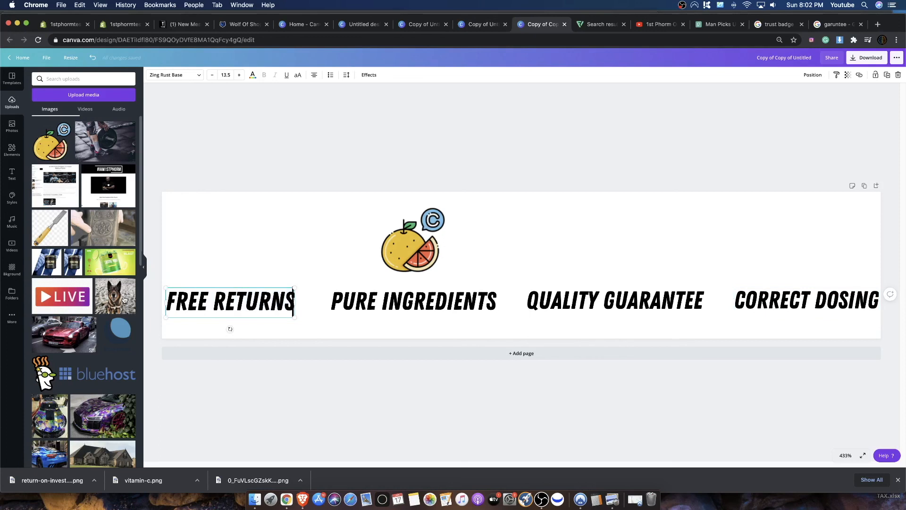
{"action": "key", "text": "BackSpace"}
{"action": "key", "text": "BackSpace"}
{"action": "key", "text": "BackSpace"}
{"action": "key", "text": "BackSpace"}
{"action": "key", "text": "BackSpace"}
{"action": "key", "text": "BackSpace"}
{"action": "key", "text": "BackSpace"}
{"action": "key", "text": "BackSpace"}
{"action": "key", "text": "BackSpace"}
{"action": "key", "text": "BackSpace"}
{"action": "key", "text": "BackSpace"}
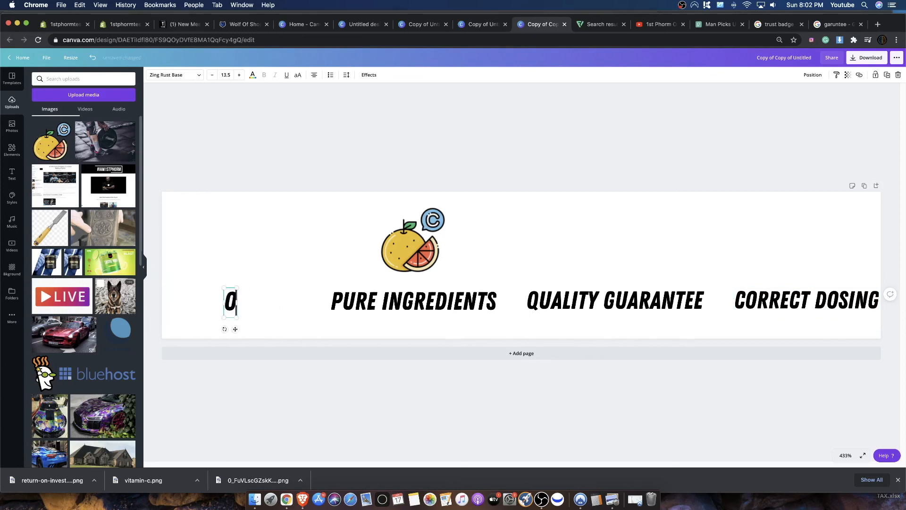
{"action": "type", "text": "COSTY"}
{"action": "key", "text": "BackSpace"}
{"action": "type", "text": "EFFECTIVE"}
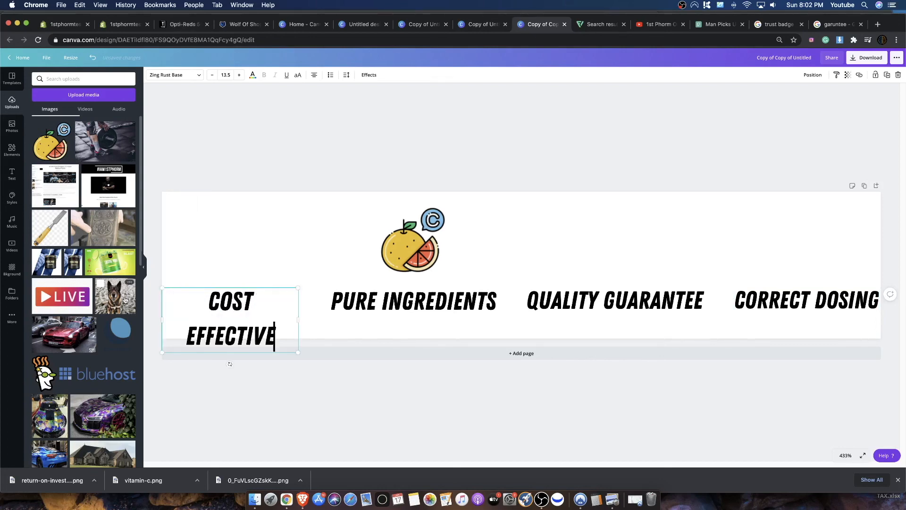
{"action": "left_click_drag", "start_coordinate": [303, 316], "coordinate": [308, 315]}
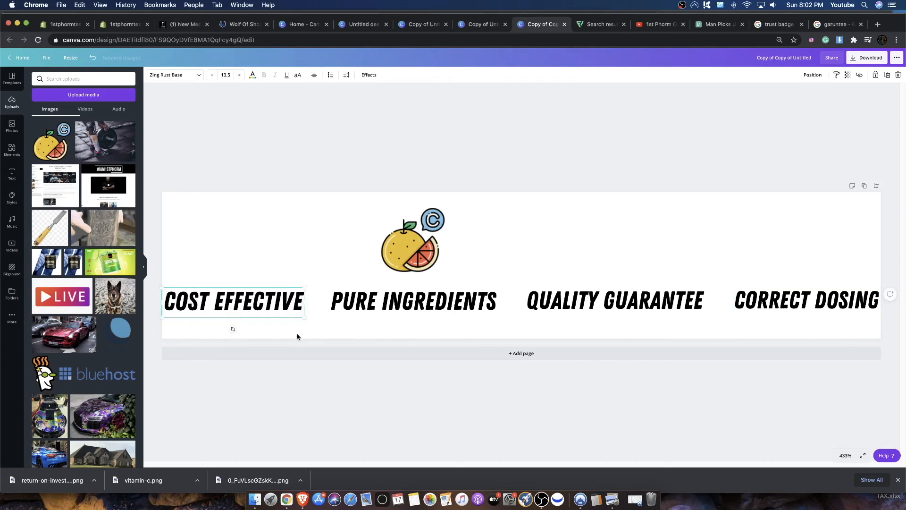
{"action": "left_click", "coordinate": [297, 336]}
- Upload the return-on-investment PNG, place it above COST EFFECTIVE, and nudge the citrus icon slightly down
{"action": "left_click_drag", "start_coordinate": [65, 483], "coordinate": [80, 243]}
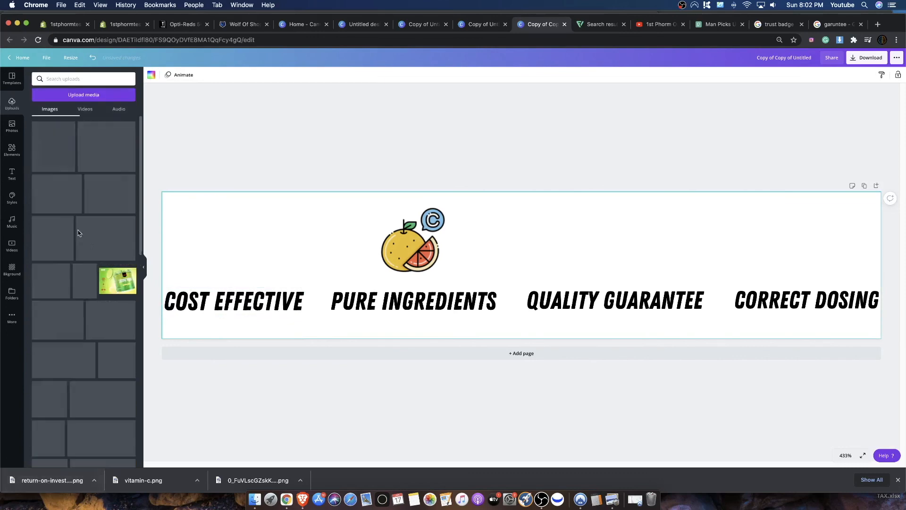
{"action": "left_click", "coordinate": [71, 147]}
{"action": "left_click_drag", "start_coordinate": [503, 234], "coordinate": [230, 236]}
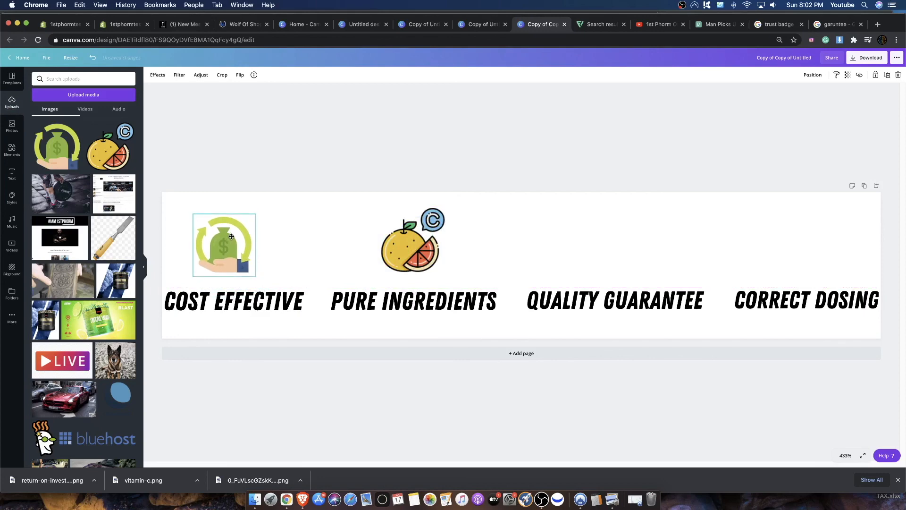
{"action": "left_click_drag", "start_coordinate": [434, 248], "coordinate": [435, 247]}
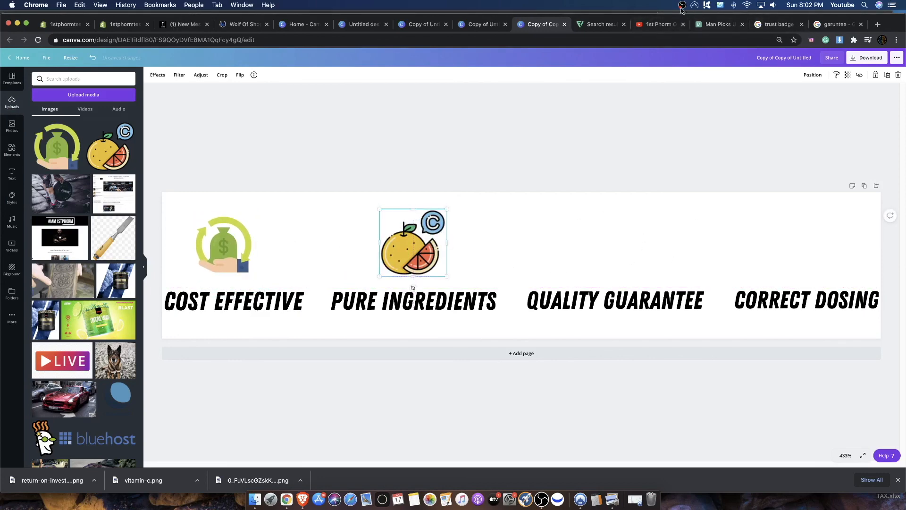
- Return to Flaticon, close the open icon and search for "quality" icons
{"action": "left_click", "coordinate": [602, 24]}
{"action": "left_click", "coordinate": [568, 135]}
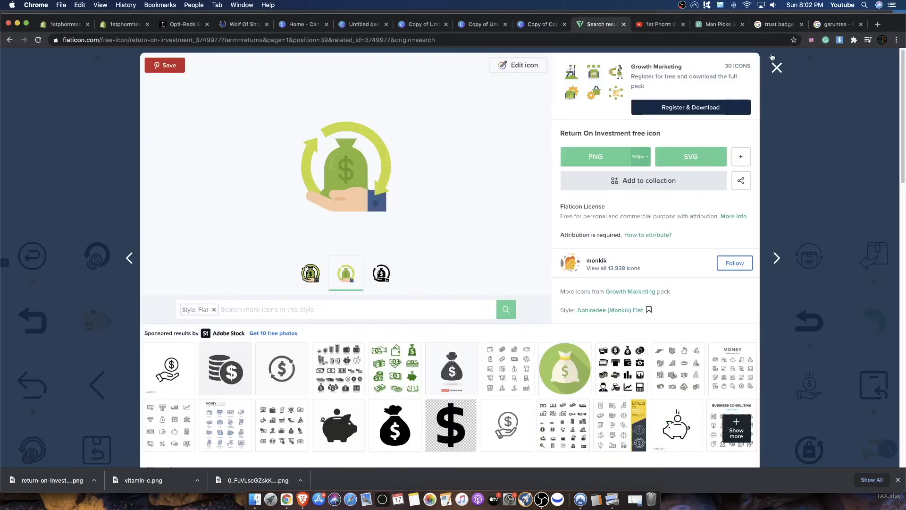
{"action": "left_click", "coordinate": [777, 67]}
{"action": "left_click", "coordinate": [411, 69]}
{"action": "key", "text": "BackSpace"}
{"action": "key", "text": "BackSpace"}
{"action": "key", "text": "BackSpace"}
{"action": "key", "text": "BackSpace"}
{"action": "key", "text": "BackSpace"}
{"action": "key", "text": "BackSpace"}
{"action": "key", "text": "BackSpace"}
{"action": "type", "text": "quality"}
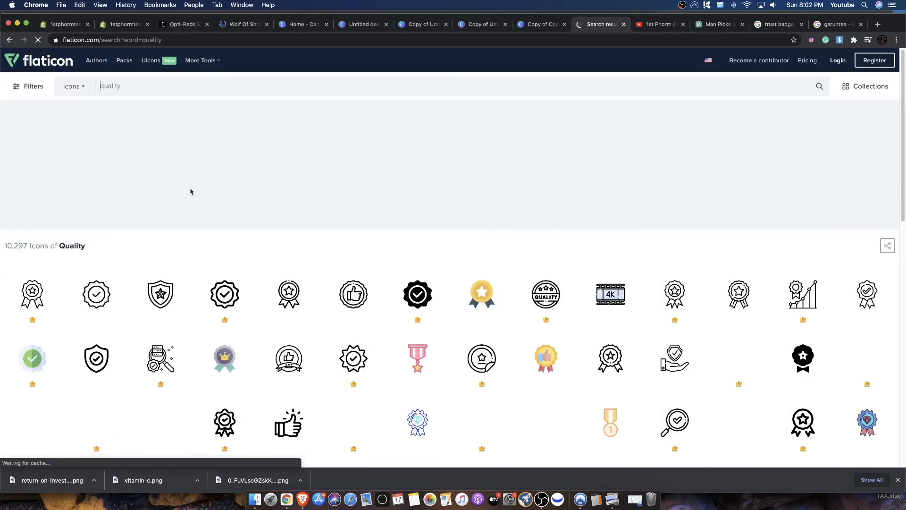
- Download the gold star Medal icon as a 128px PNG
{"action": "left_click", "coordinate": [489, 292]}
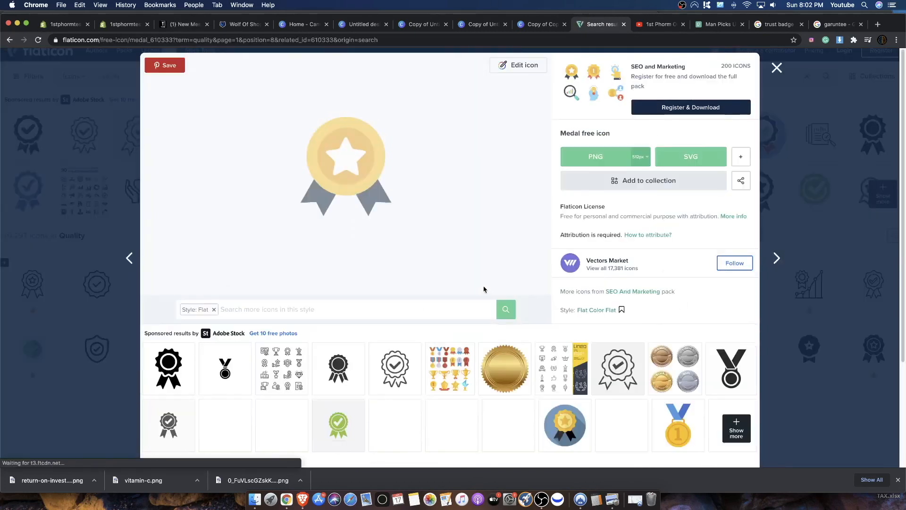
{"action": "left_click", "coordinate": [639, 155]}
{"action": "left_click", "coordinate": [638, 204]}
{"action": "left_click", "coordinate": [571, 236]}
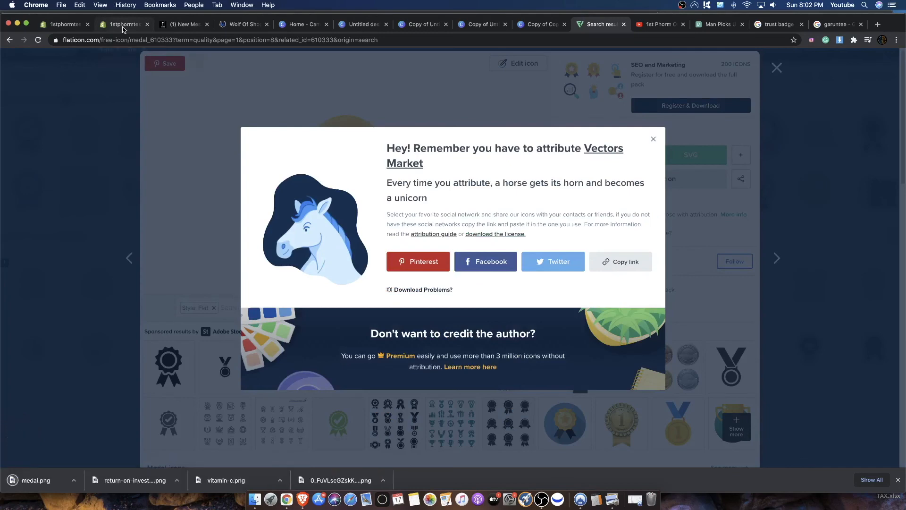
- Upload medal.png to the Canva badge design and place it above QUALITY GUARANTEE
{"action": "left_click", "coordinate": [123, 27]}
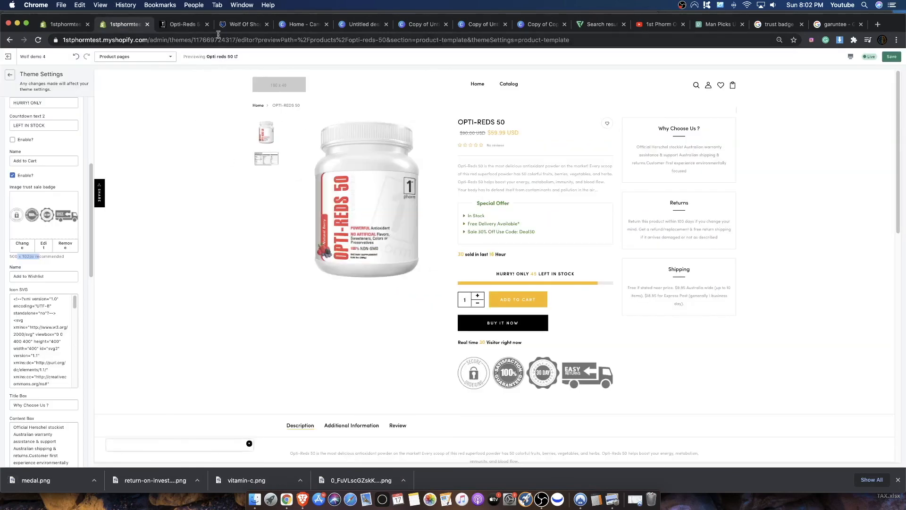
{"action": "left_click", "coordinate": [475, 26]}
{"action": "left_click", "coordinate": [530, 27]}
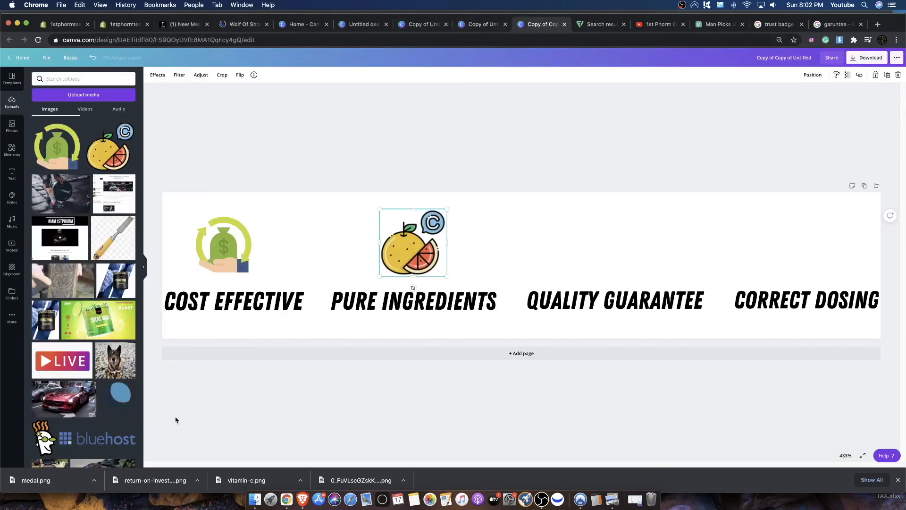
{"action": "left_click_drag", "start_coordinate": [81, 479], "coordinate": [74, 216]}
{"action": "left_click_drag", "start_coordinate": [50, 140], "coordinate": [634, 245]}
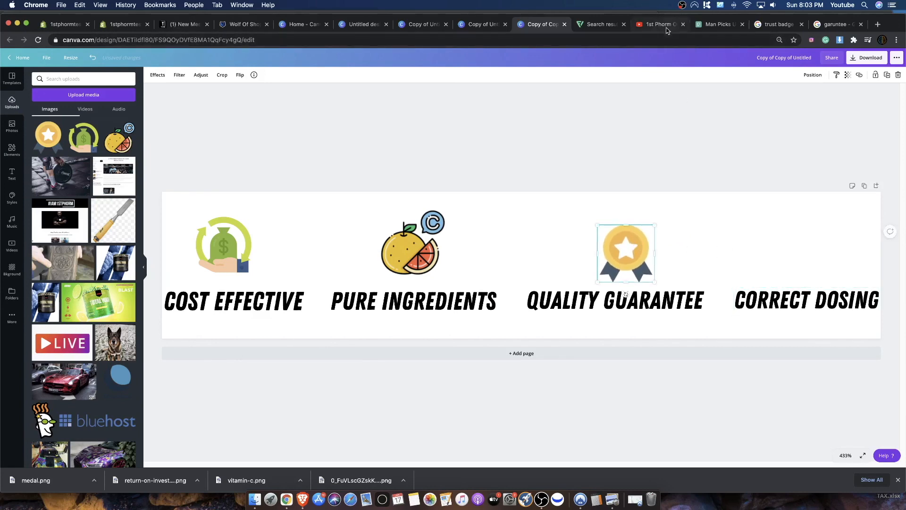
{"action": "left_click", "coordinate": [836, 25]}
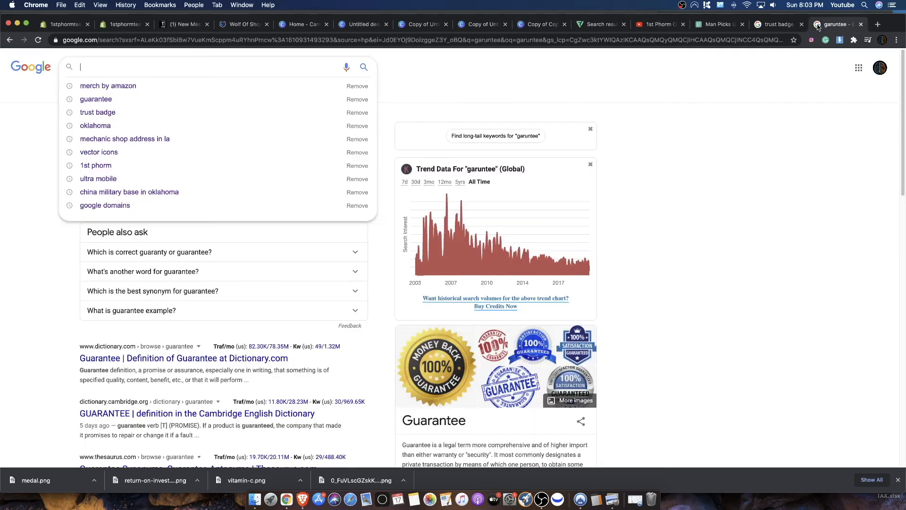
{"action": "left_click", "coordinate": [713, 25]}
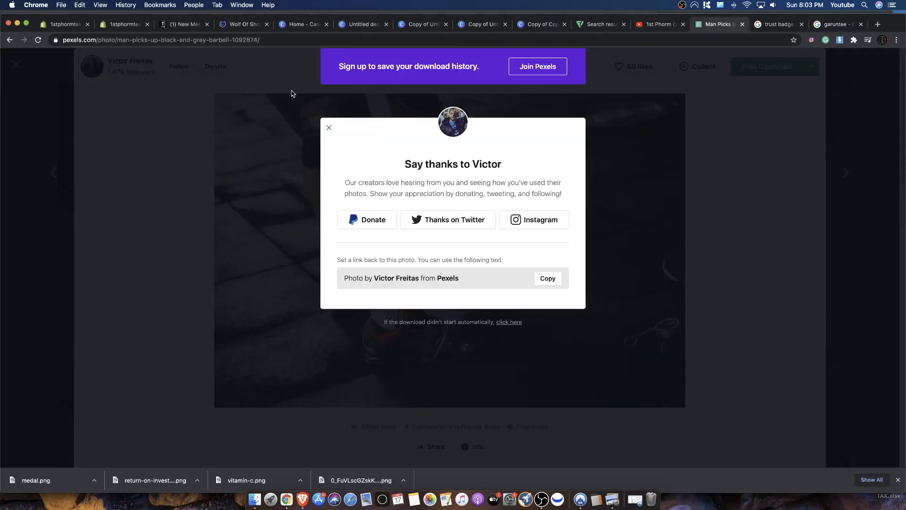
{"action": "left_click", "coordinate": [686, 102]}
{"action": "left_click", "coordinate": [834, 89]}
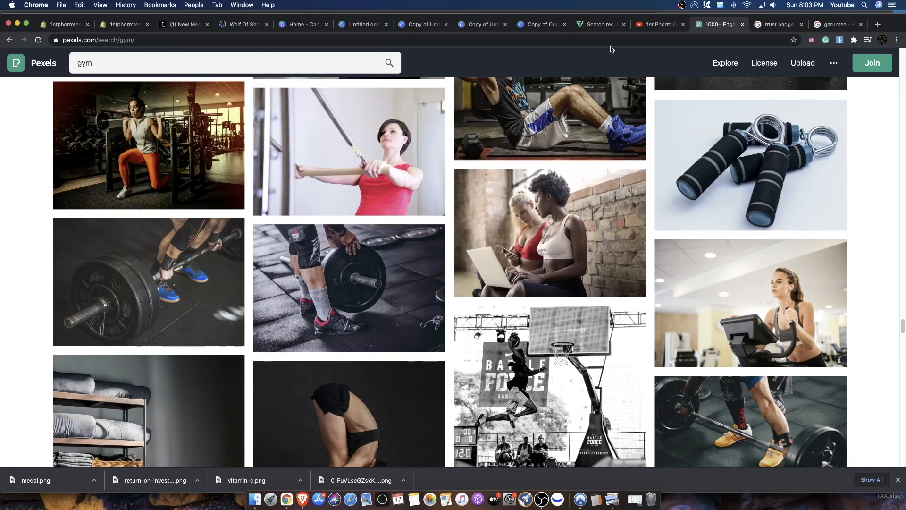
- On Flaticon, close the medal icon and search for "correct" icons
{"action": "left_click", "coordinate": [599, 24]}
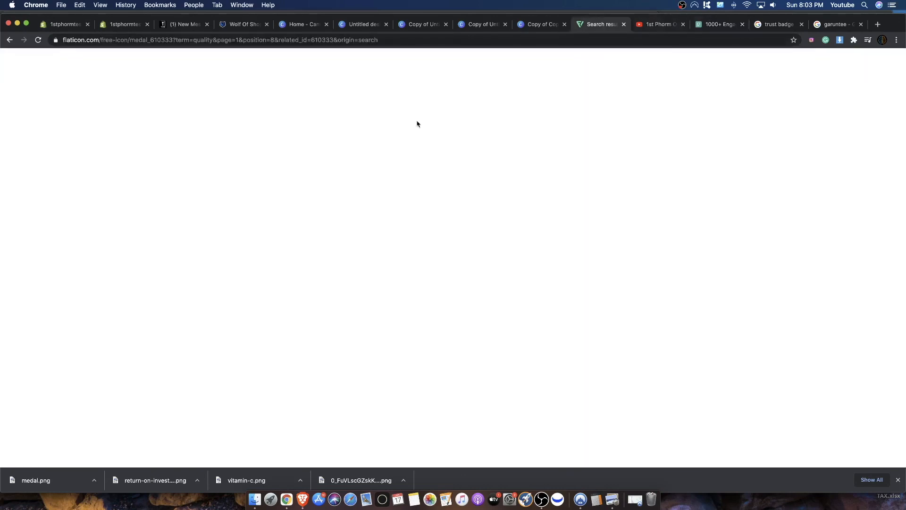
{"action": "left_click", "coordinate": [836, 93]}
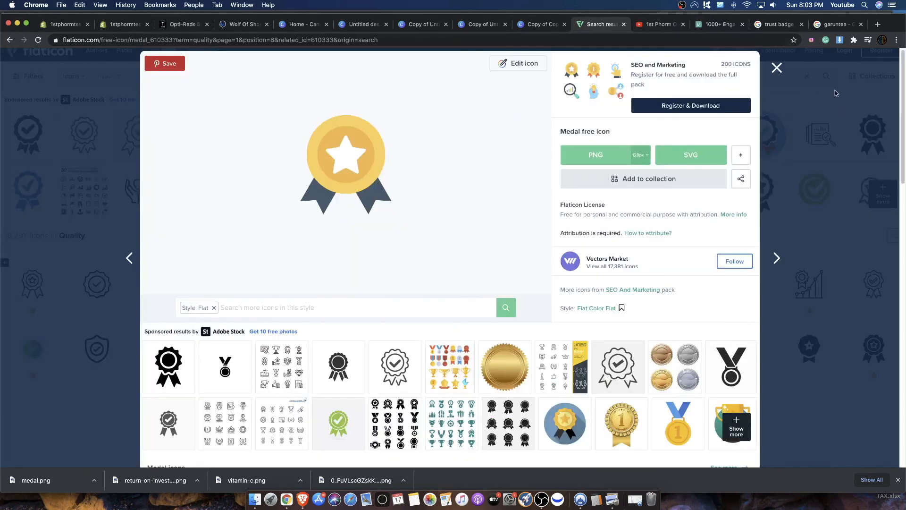
{"action": "left_click", "coordinate": [777, 68]}
{"action": "left_click_drag", "start_coordinate": [314, 74], "coordinate": [127, 57]}
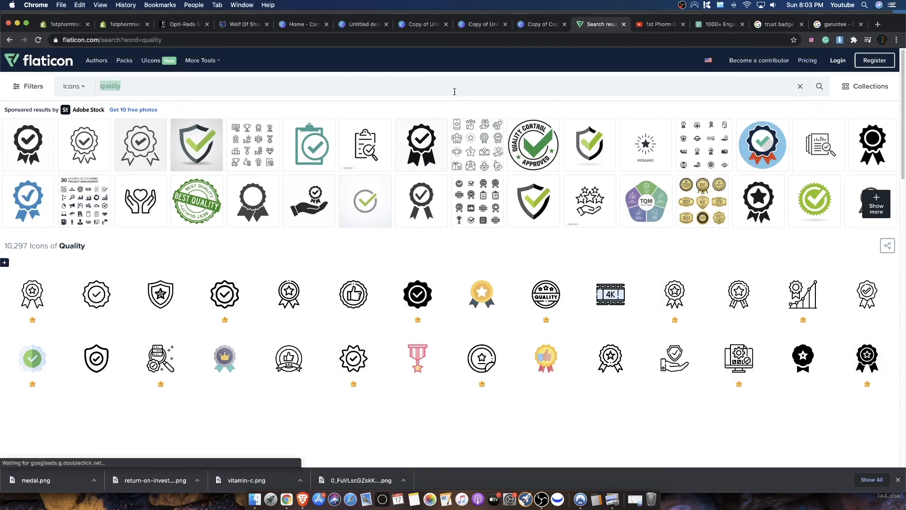
{"action": "key", "text": "BackSpace"}
{"action": "type", "text": "correct"}
{"action": "key", "text": "Return"}
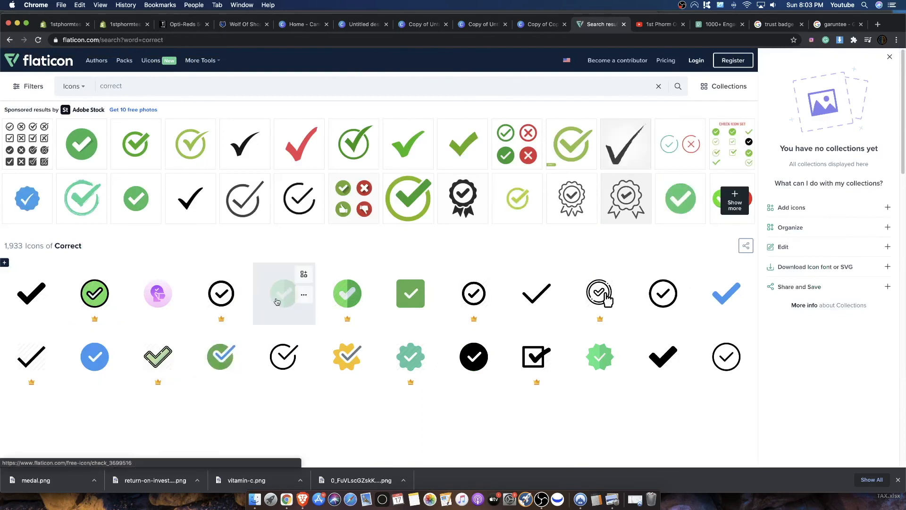
- Download the green circular Check icon as a 128px PNG
{"action": "left_click", "coordinate": [276, 302]}
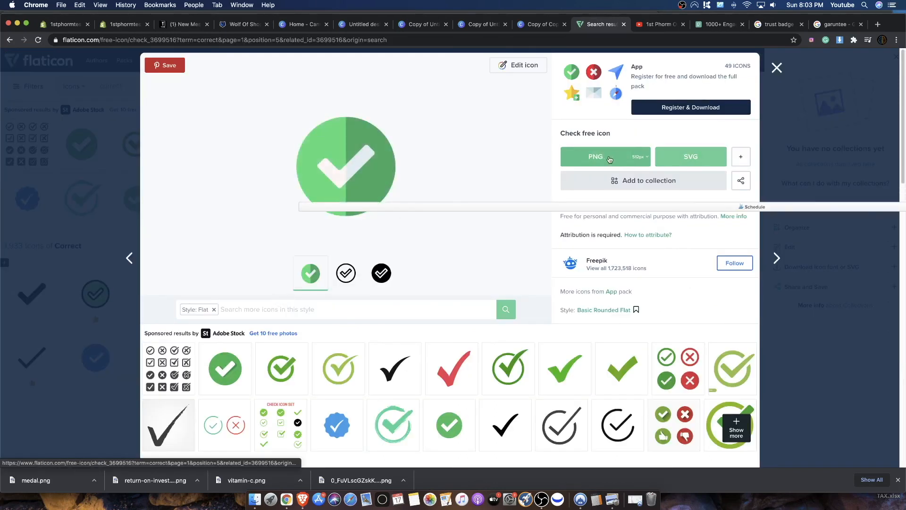
{"action": "left_click", "coordinate": [640, 156]}
{"action": "left_click", "coordinate": [638, 206]}
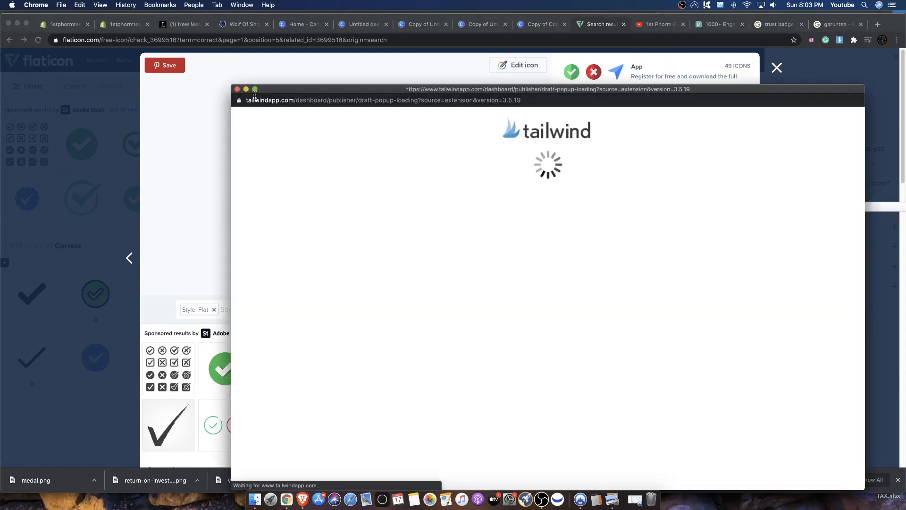
{"action": "left_click", "coordinate": [237, 89]}
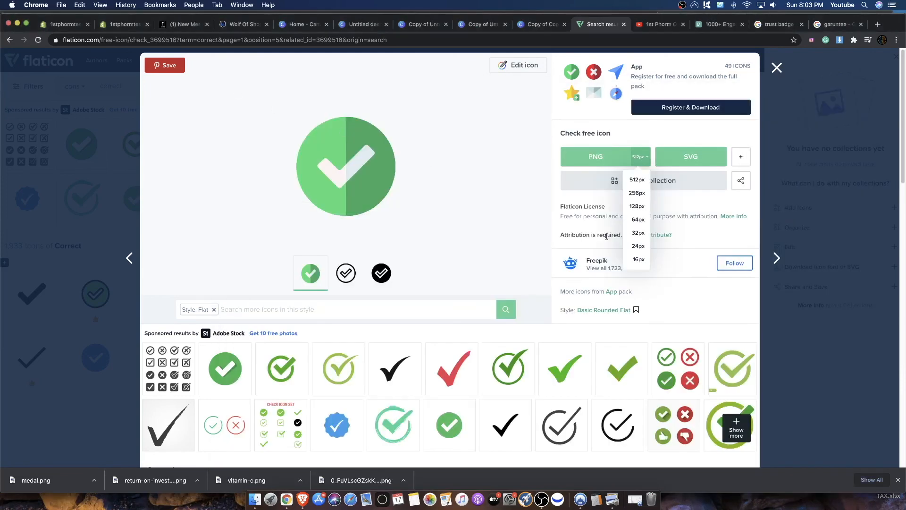
{"action": "left_click", "coordinate": [638, 206]}
{"action": "left_click", "coordinate": [581, 243]}
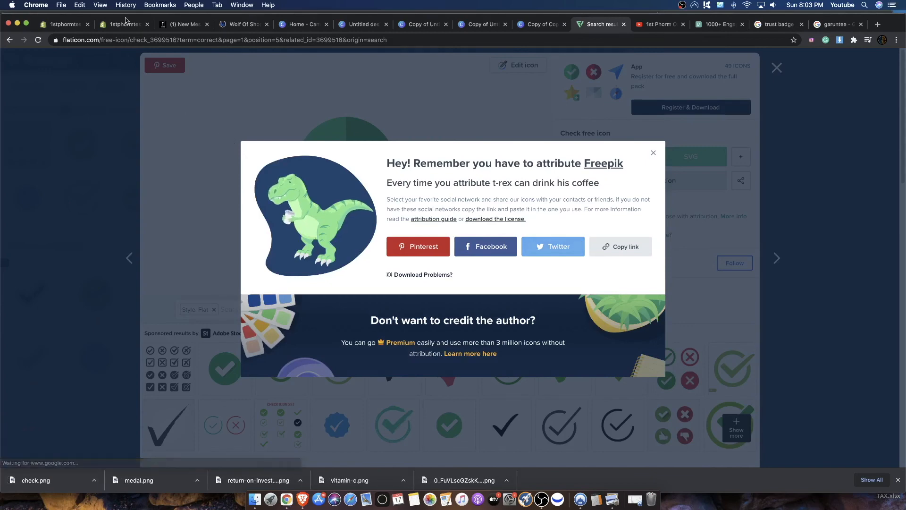
- Upload check.png to the Canva badge design, shrink it and place it above CORRECT DOSING
{"action": "left_click", "coordinate": [517, 27]}
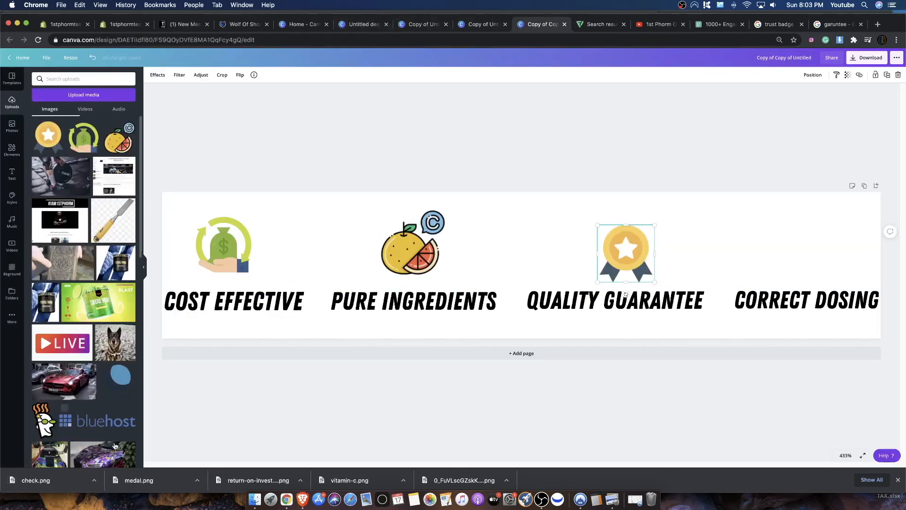
{"action": "left_click_drag", "start_coordinate": [35, 480], "coordinate": [42, 203]}
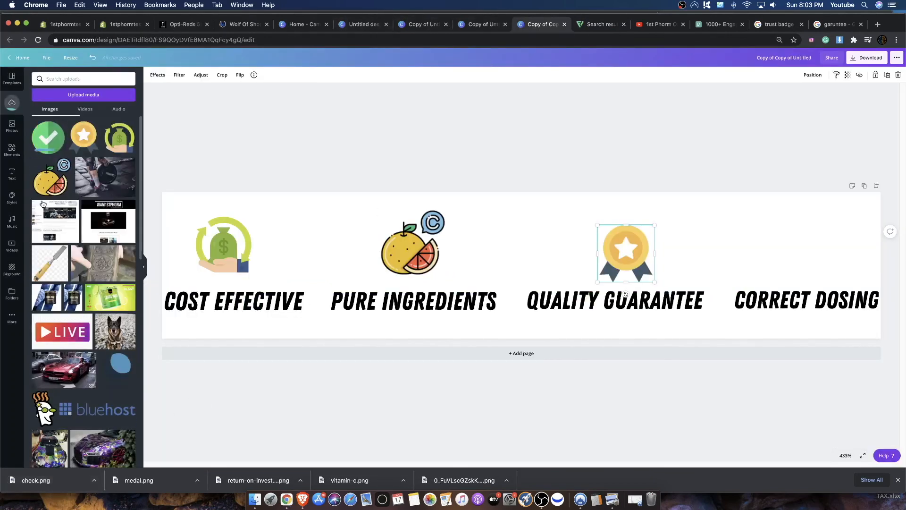
{"action": "left_click", "coordinate": [46, 147]}
{"action": "left_click_drag", "start_coordinate": [556, 232], "coordinate": [526, 268]}
{"action": "left_click_drag", "start_coordinate": [445, 258], "coordinate": [810, 252]}
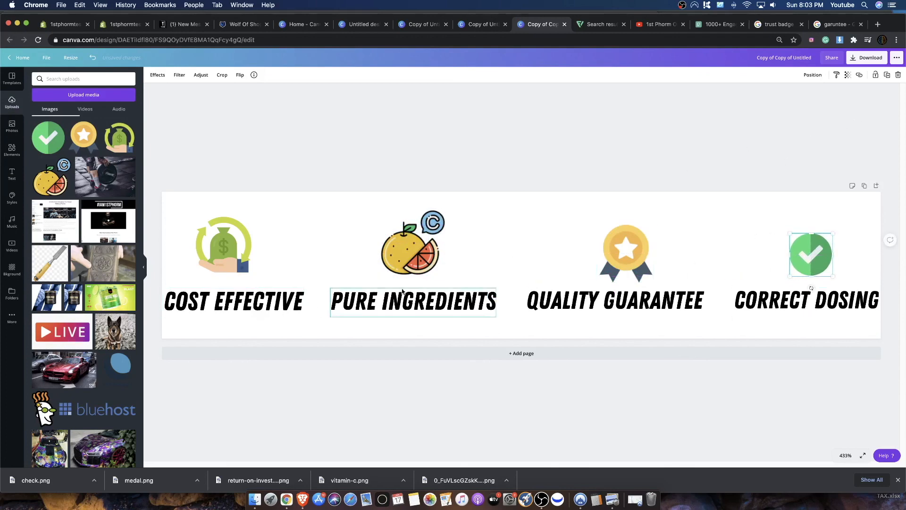
- Download the finished four-icon trust badge design from Canva as a PNG
{"action": "left_click", "coordinate": [860, 60]}
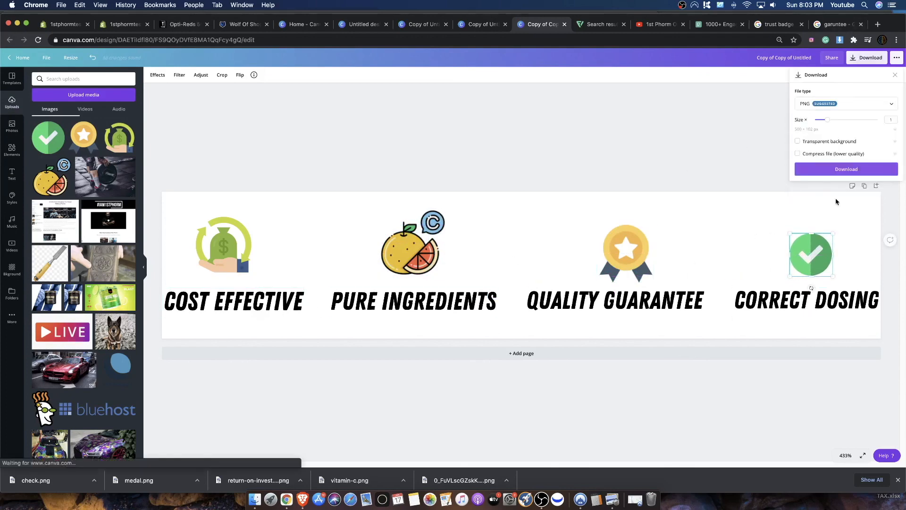
{"action": "left_click", "coordinate": [820, 169]}
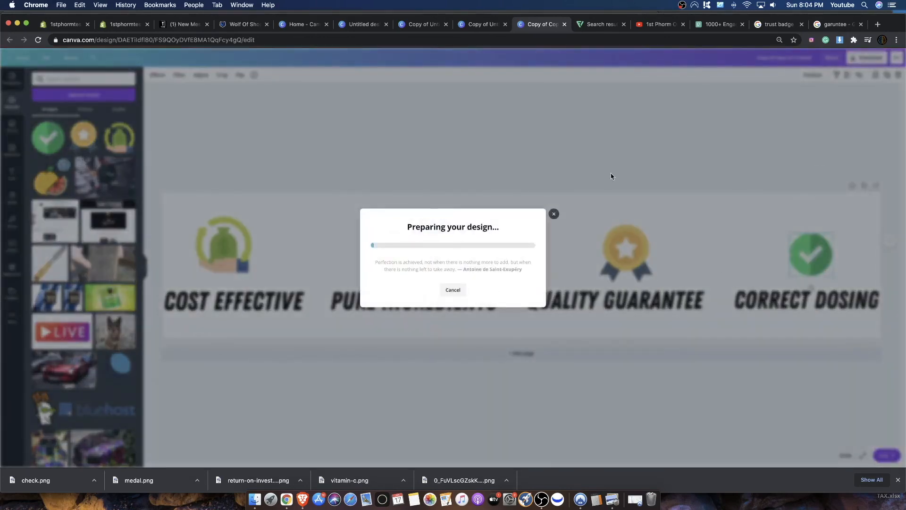
- In the Shopify theme editor, replace the trust sale badge image with the PNG downloaded from Canva
{"action": "left_click", "coordinate": [132, 29]}
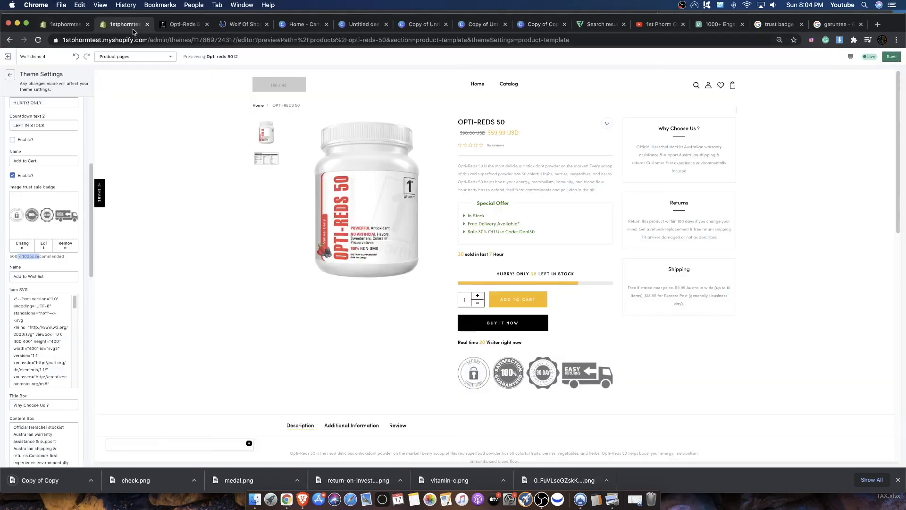
{"action": "left_click", "coordinate": [66, 244]}
{"action": "left_click", "coordinate": [31, 214]}
{"action": "left_click_drag", "start_coordinate": [52, 480], "coordinate": [17, 118]}
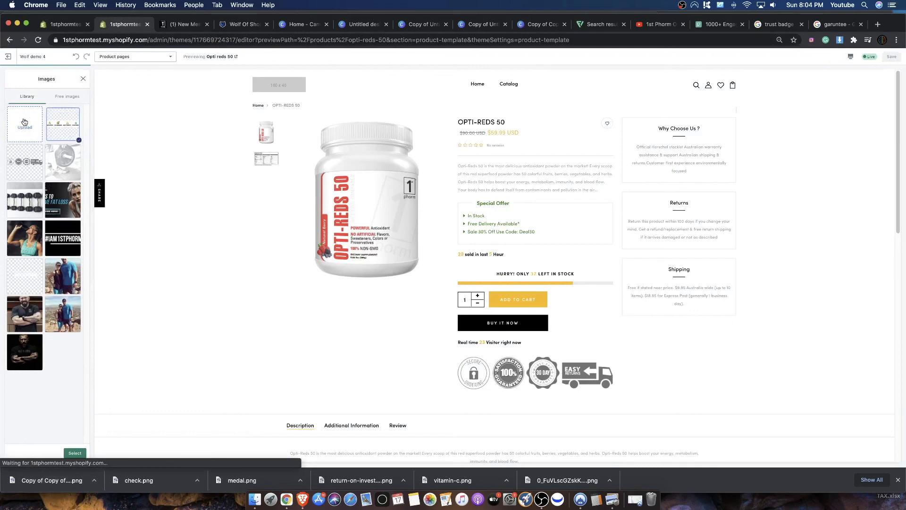
{"action": "left_click", "coordinate": [75, 452]}
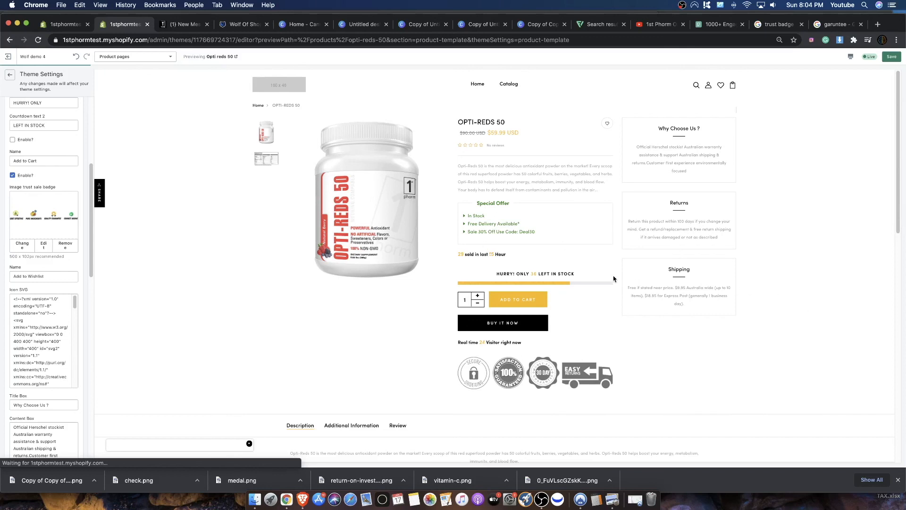
{"action": "scroll", "coordinate": [28, 202], "scroll_direction": "up", "scroll_amount": 5}
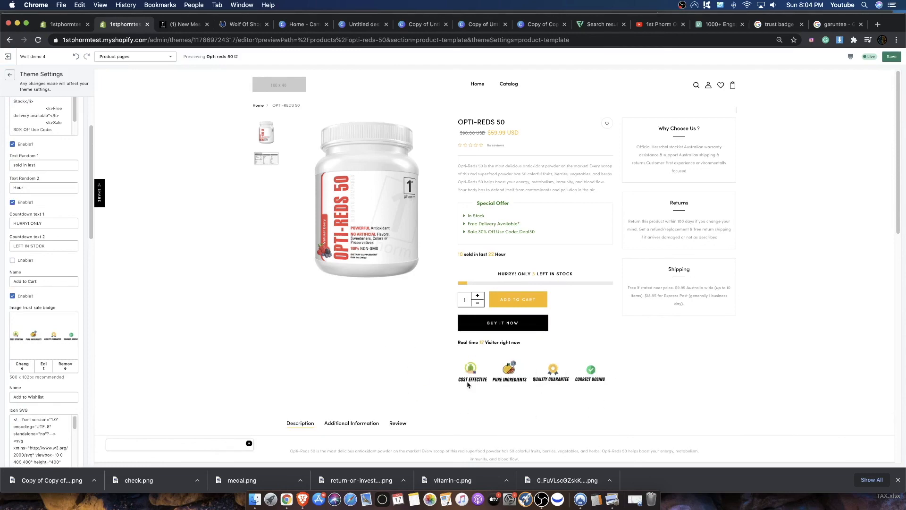
{"action": "scroll", "coordinate": [513, 338], "scroll_direction": "down", "scroll_amount": 8}
{"action": "scroll", "coordinate": [380, 253], "scroll_direction": "up", "scroll_amount": 8}
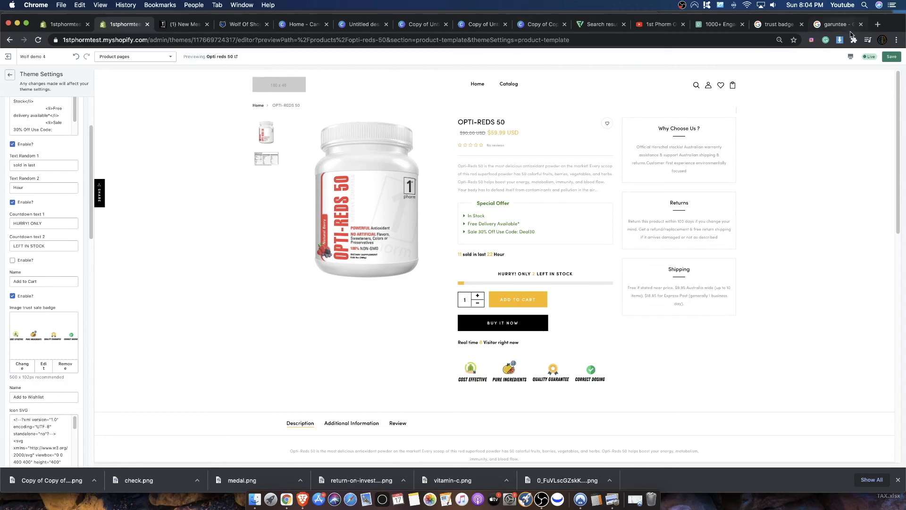
- Raise the browser zoom from 67% back to its default level and inspect the Opti-Reds 50 page preview
{"action": "left_click", "coordinate": [896, 41]}
{"action": "key", "text": "Escape"}
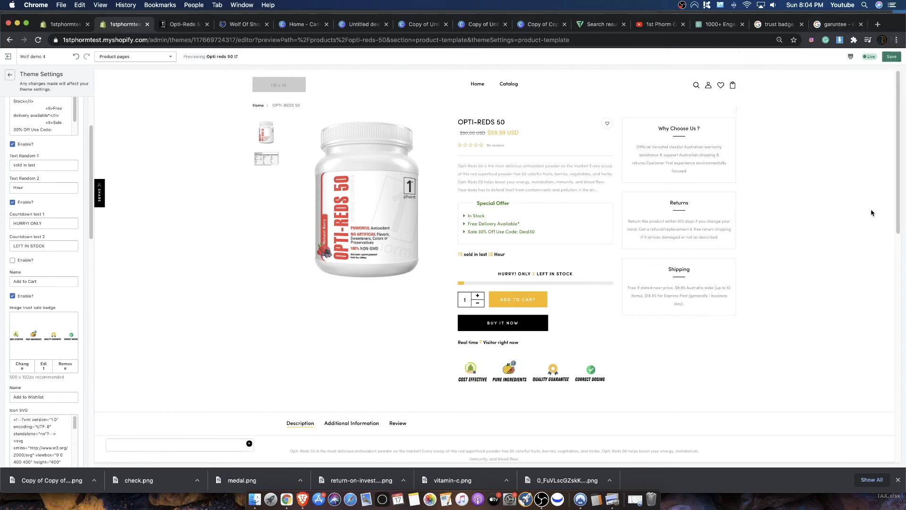
{"action": "left_click", "coordinate": [895, 40]}
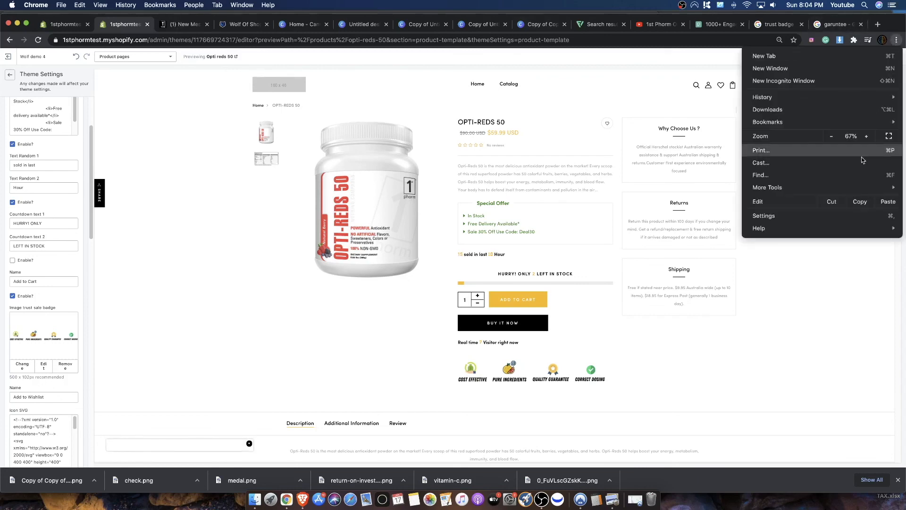
{"action": "left_click", "coordinate": [866, 137]}
{"action": "left_click", "coordinate": [866, 137]}
{"action": "left_click", "coordinate": [866, 136]}
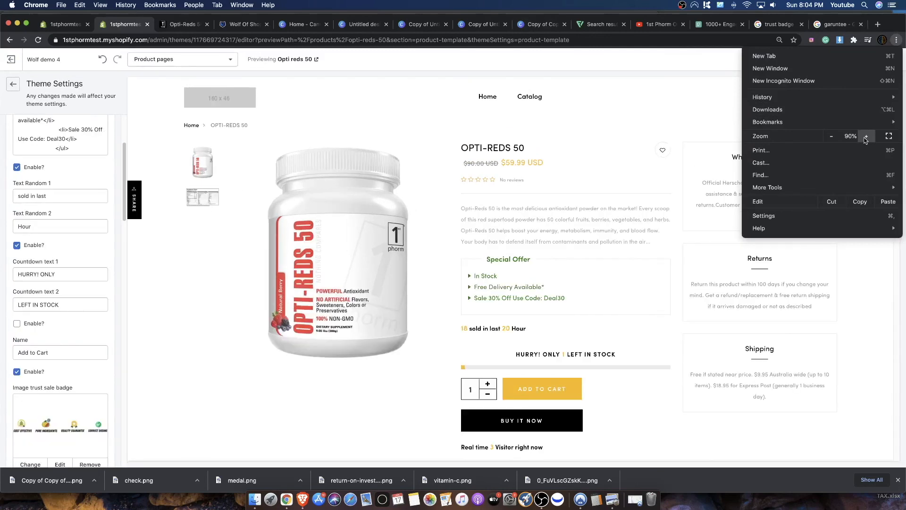
{"action": "left_click", "coordinate": [558, 266]}
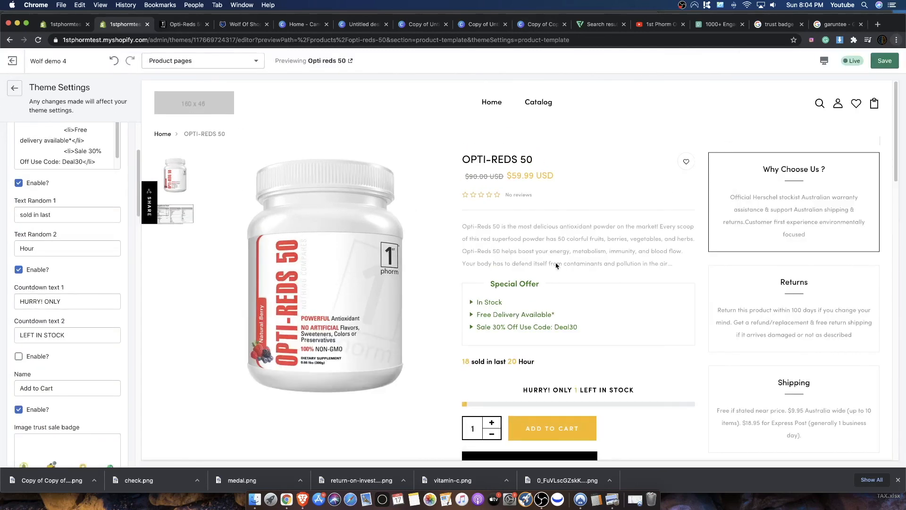
{"action": "scroll", "coordinate": [607, 249], "scroll_direction": "down", "scroll_amount": 4}
{"action": "scroll", "coordinate": [609, 250], "scroll_direction": "up", "scroll_amount": 4}
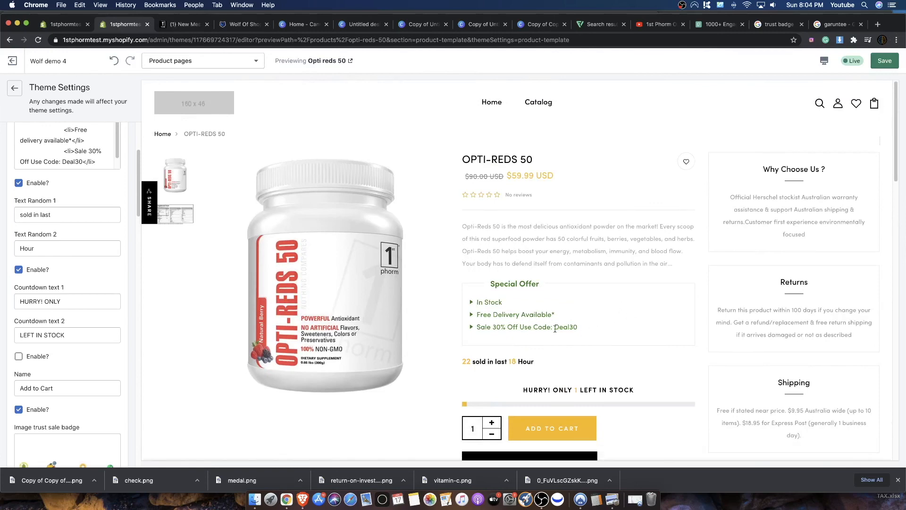
- Save the theme changes and review the trust badge and description on the Opti-Reds 50 page preview
{"action": "left_click", "coordinate": [883, 61]}
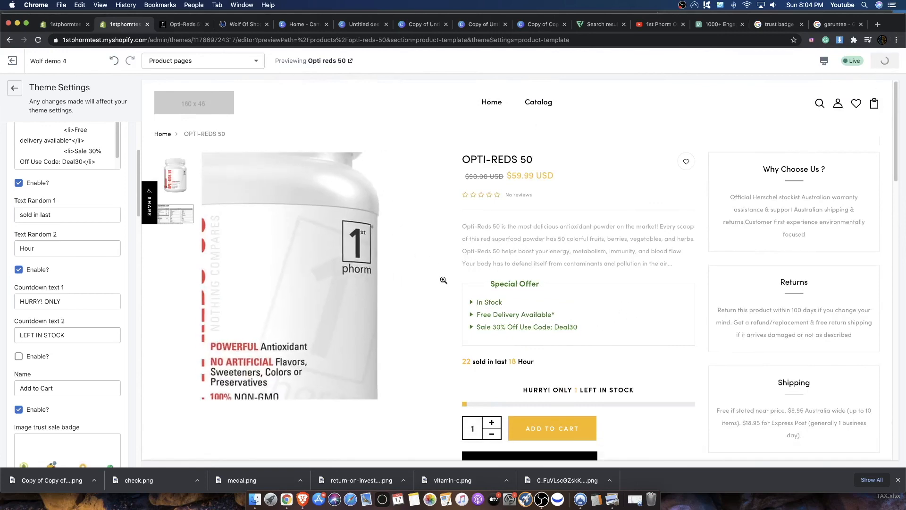
{"action": "scroll", "coordinate": [439, 293], "scroll_direction": "down", "scroll_amount": 5}
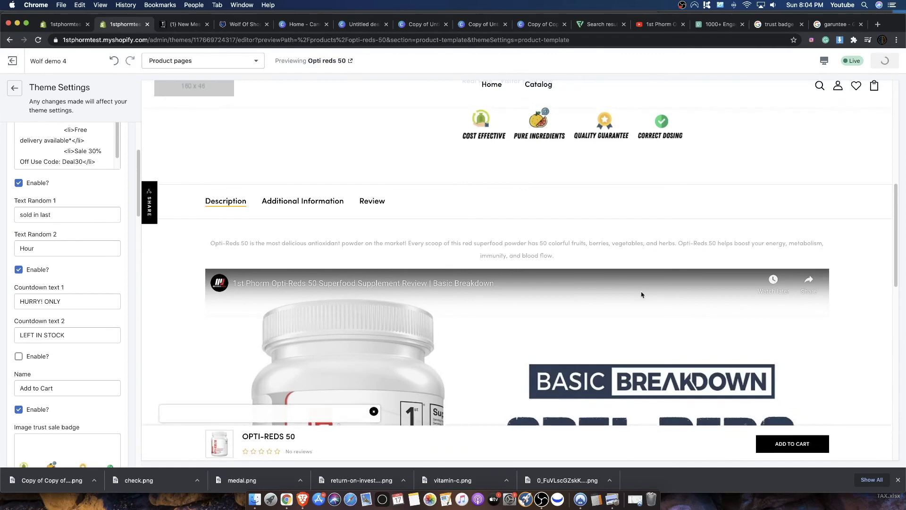
{"action": "scroll", "coordinate": [472, 368], "scroll_direction": "down", "scroll_amount": 3}
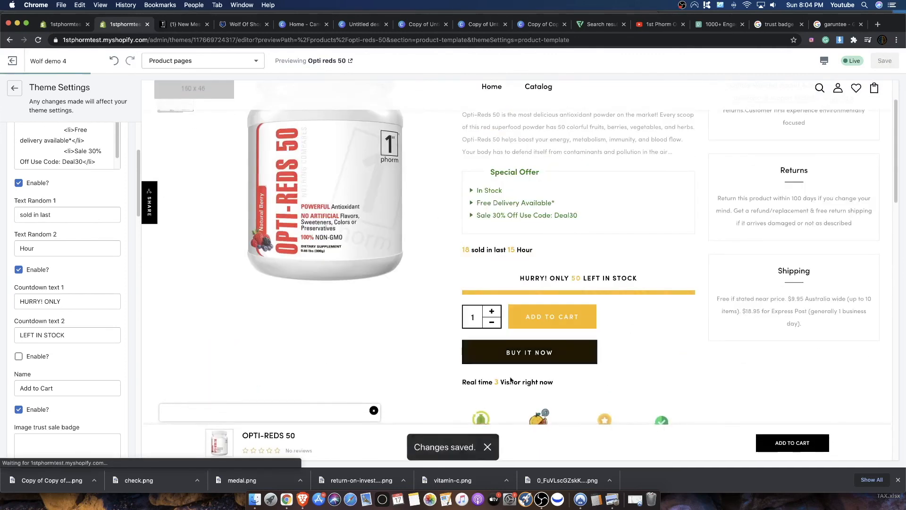
{"action": "scroll", "coordinate": [592, 285], "scroll_direction": "down", "scroll_amount": 4}
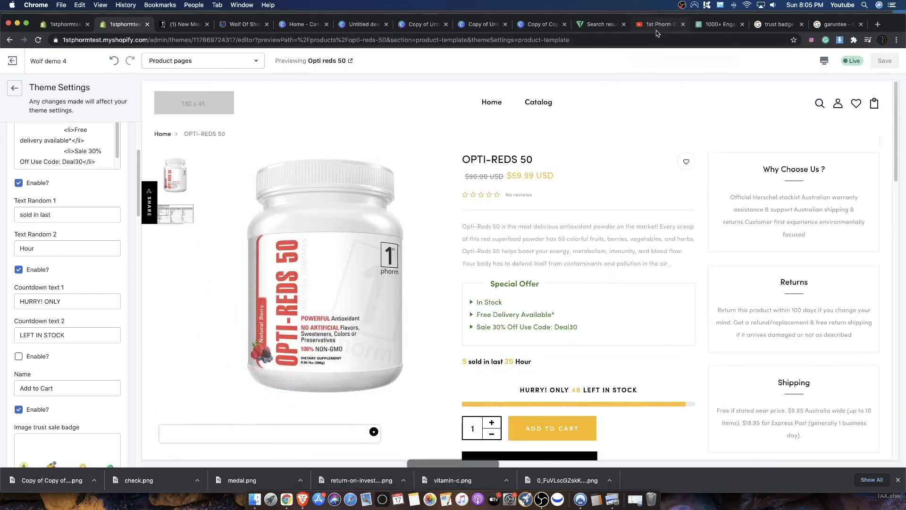
{"action": "scroll", "coordinate": [616, 323], "scroll_direction": "down", "scroll_amount": 3}
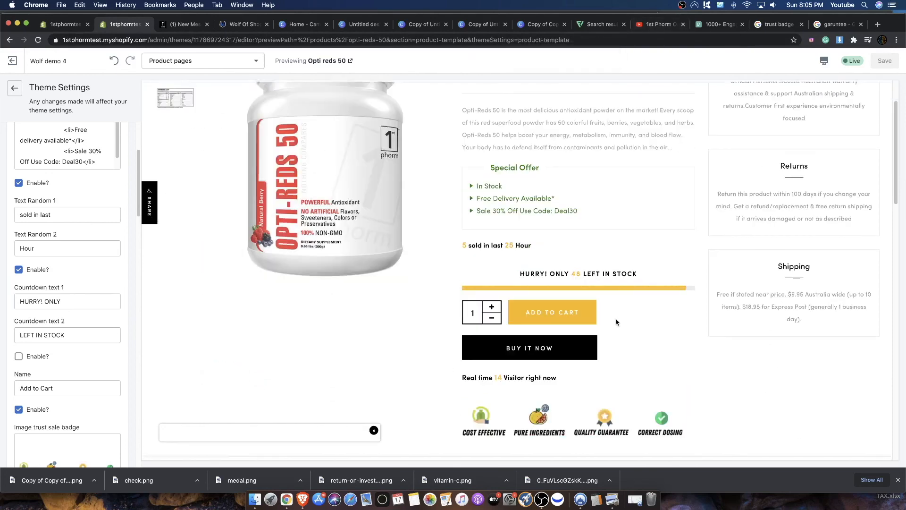